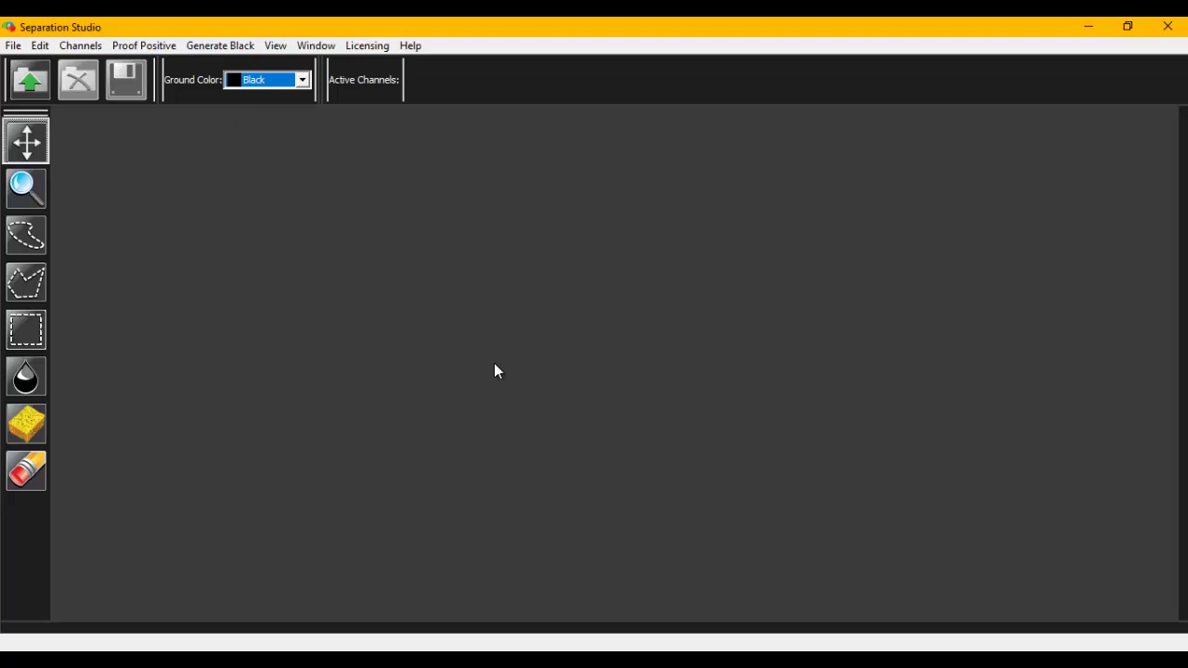
Open 5.png from the Variado folder for spot-colour separation
{"action": "left_click", "coordinate": [29, 80]}
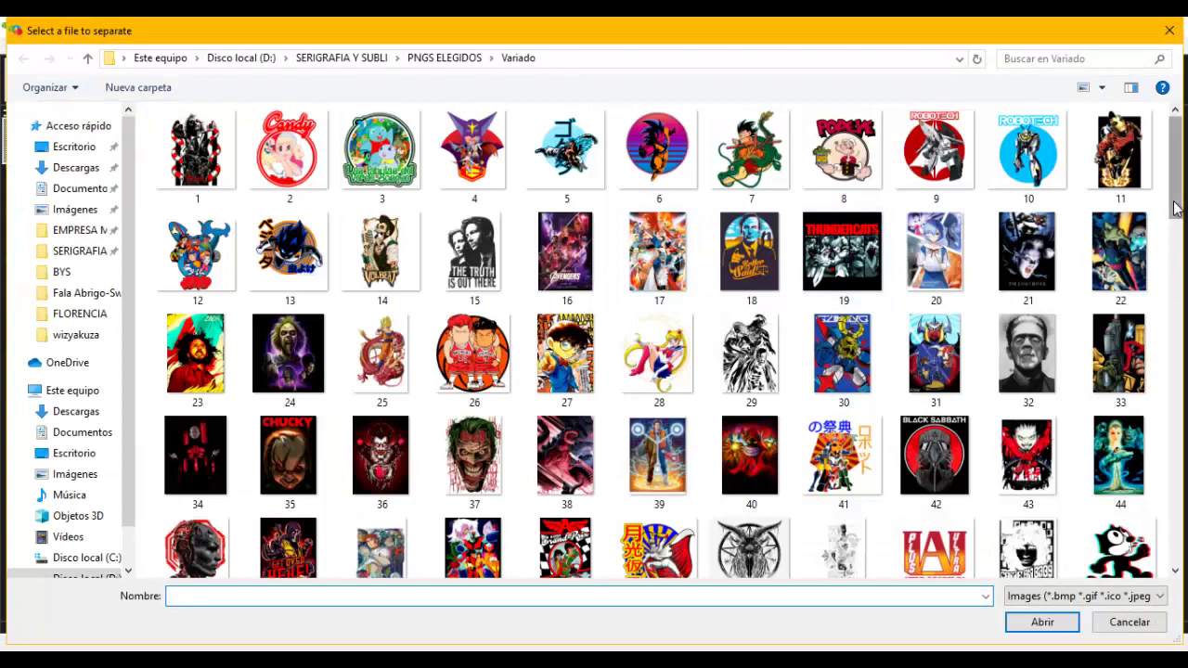
{"action": "scroll", "coordinate": [1171, 284], "scroll_direction": "down", "scroll_amount": 5}
{"action": "scroll", "coordinate": [998, 199], "scroll_direction": "down", "scroll_amount": 4}
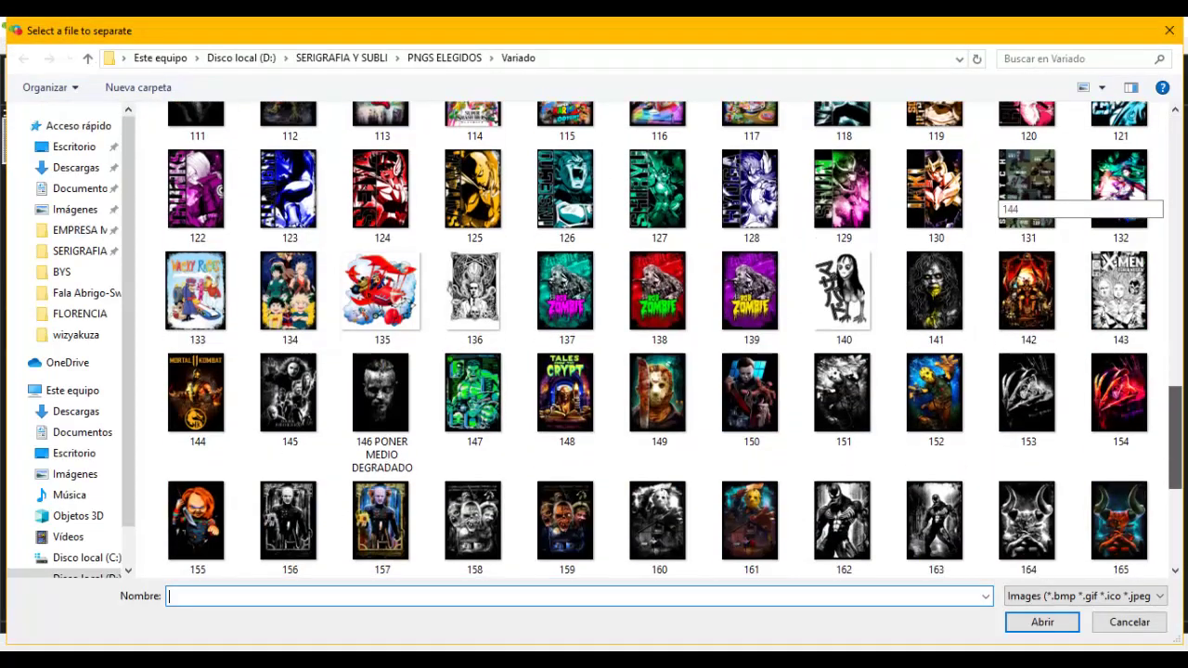
{"action": "scroll", "coordinate": [997, 200], "scroll_direction": "down", "scroll_amount": 2}
{"action": "scroll", "coordinate": [998, 200], "scroll_direction": "down", "scroll_amount": 1}
{"action": "scroll", "coordinate": [1149, 202], "scroll_direction": "up", "scroll_amount": 1}
{"action": "scroll", "coordinate": [1149, 203], "scroll_direction": "up", "scroll_amount": 11}
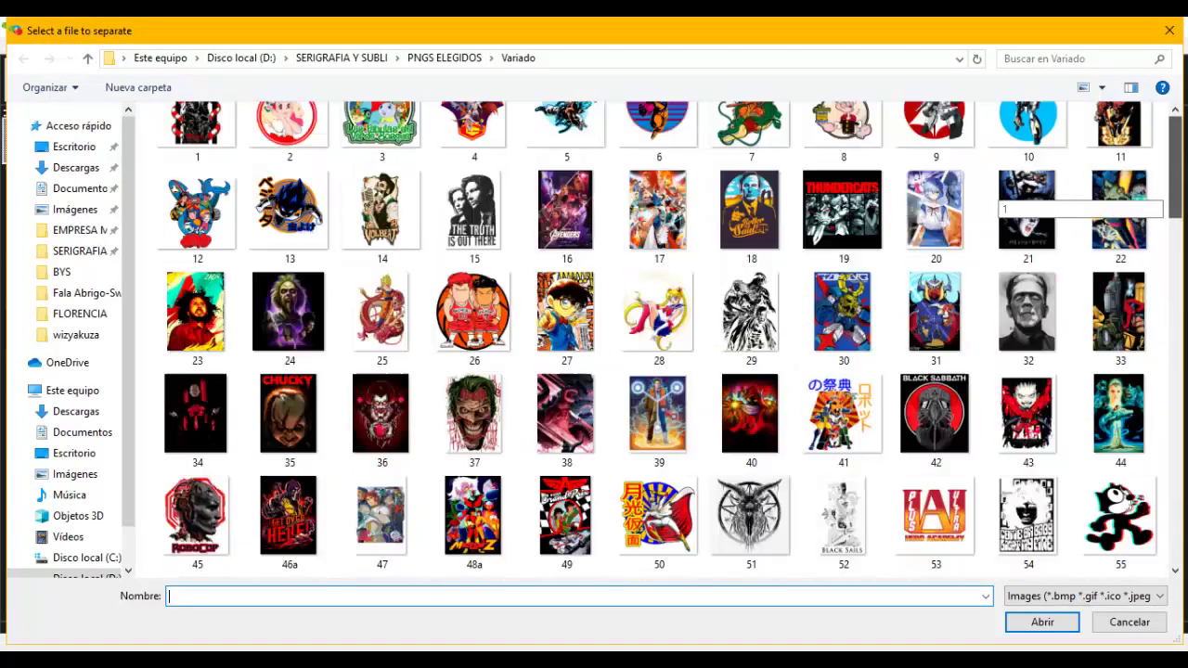
{"action": "scroll", "coordinate": [1149, 202], "scroll_direction": "up", "scroll_amount": 1}
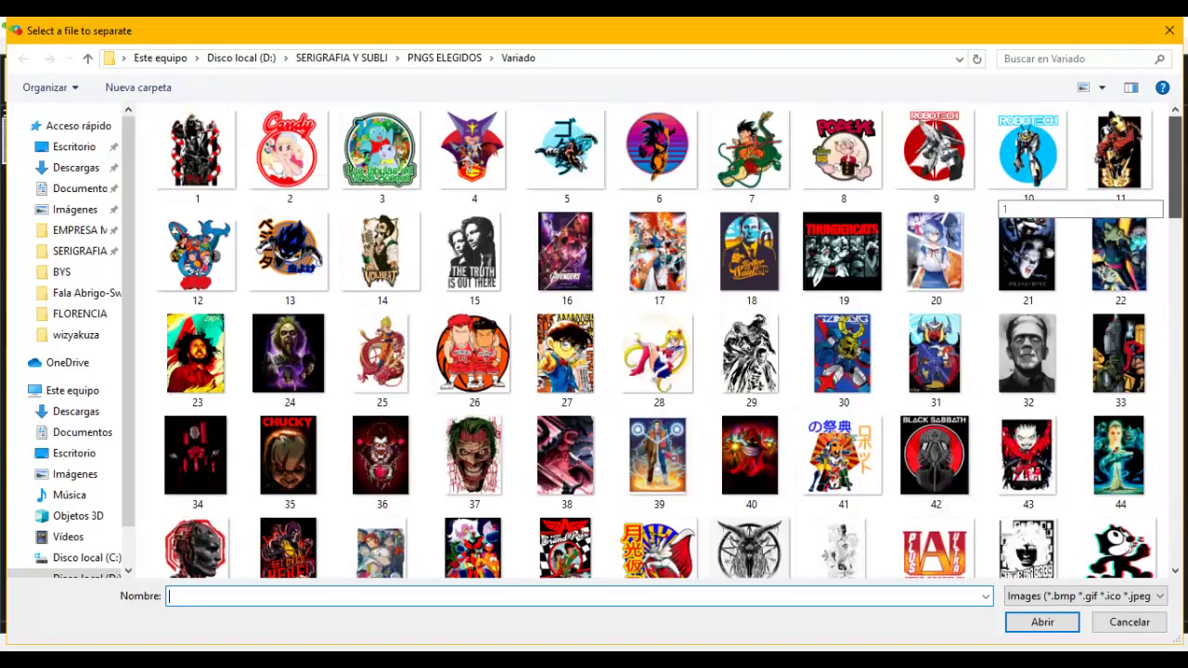
{"action": "left_click", "coordinate": [571, 148]}
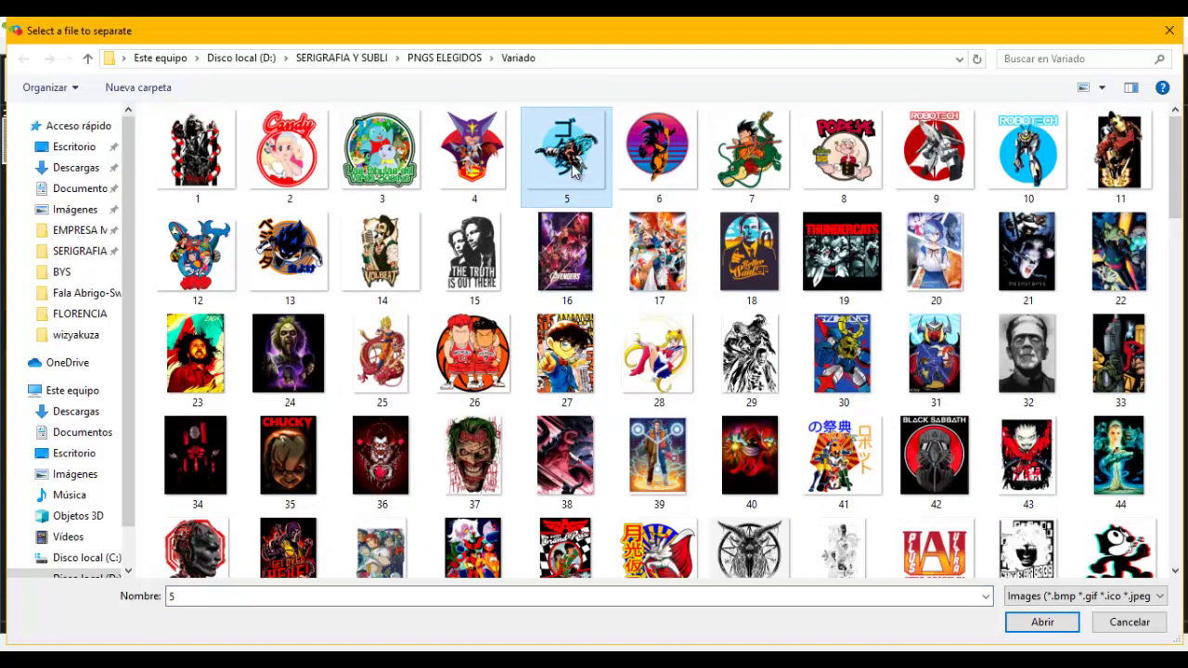
{"action": "mouse_move", "coordinate": [577, 157]}
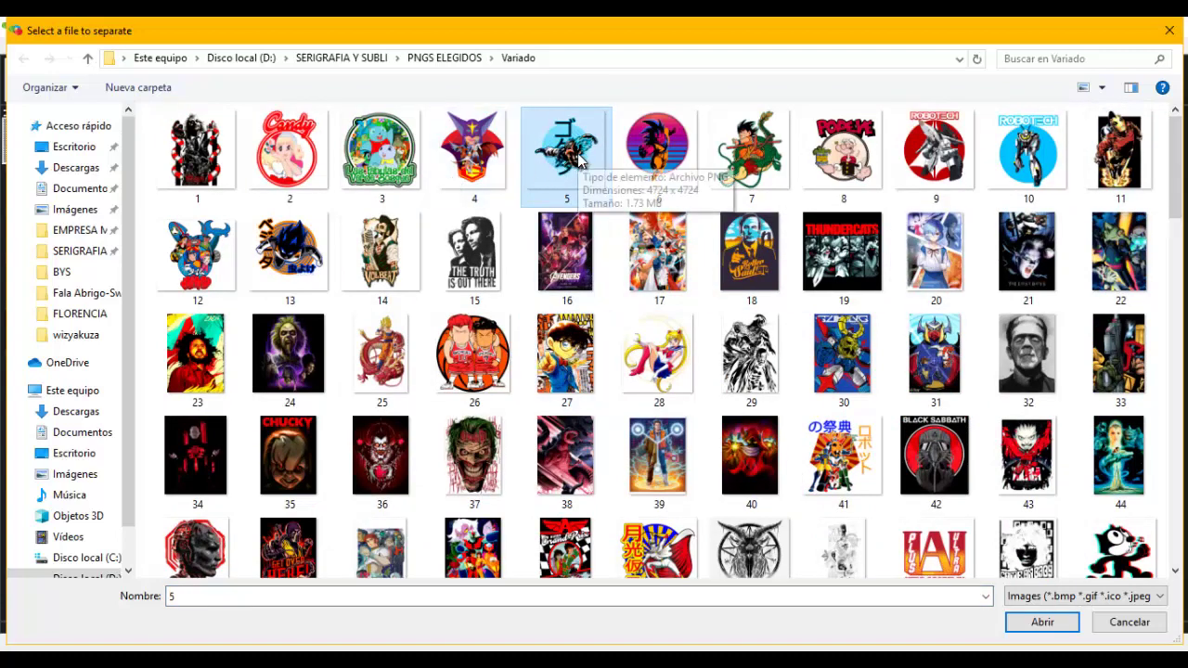
{"action": "double_click", "coordinate": [570, 149]}
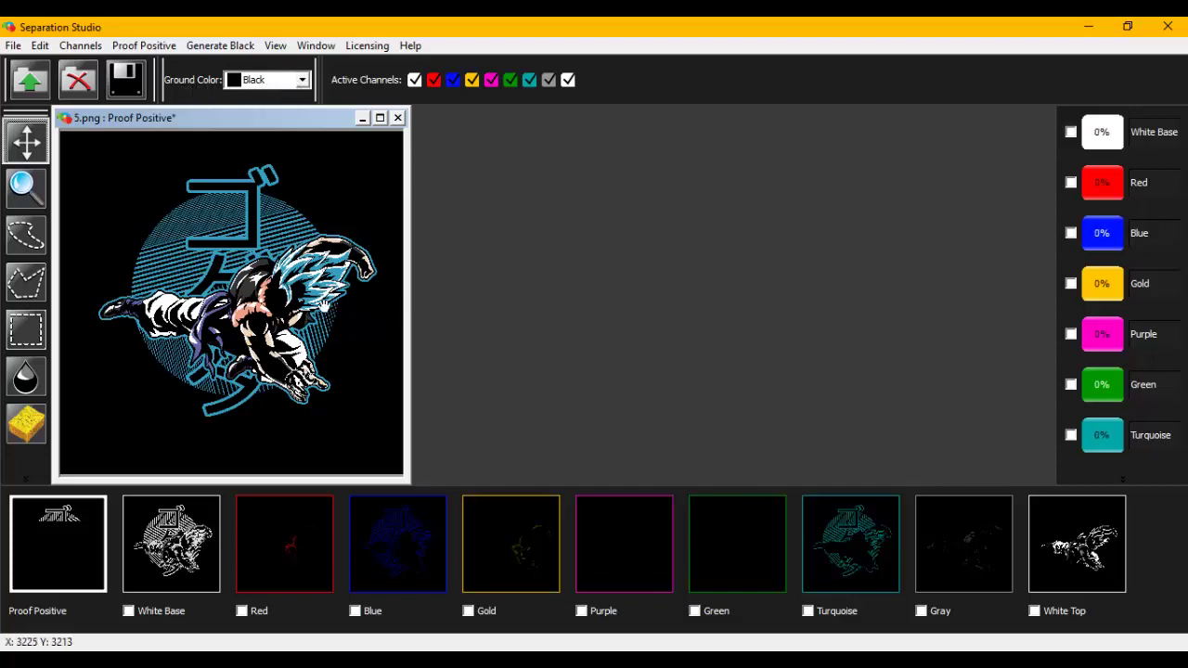
Maximize the 5.png document and view the empty Purple channel alone
{"action": "left_click", "coordinate": [379, 118]}
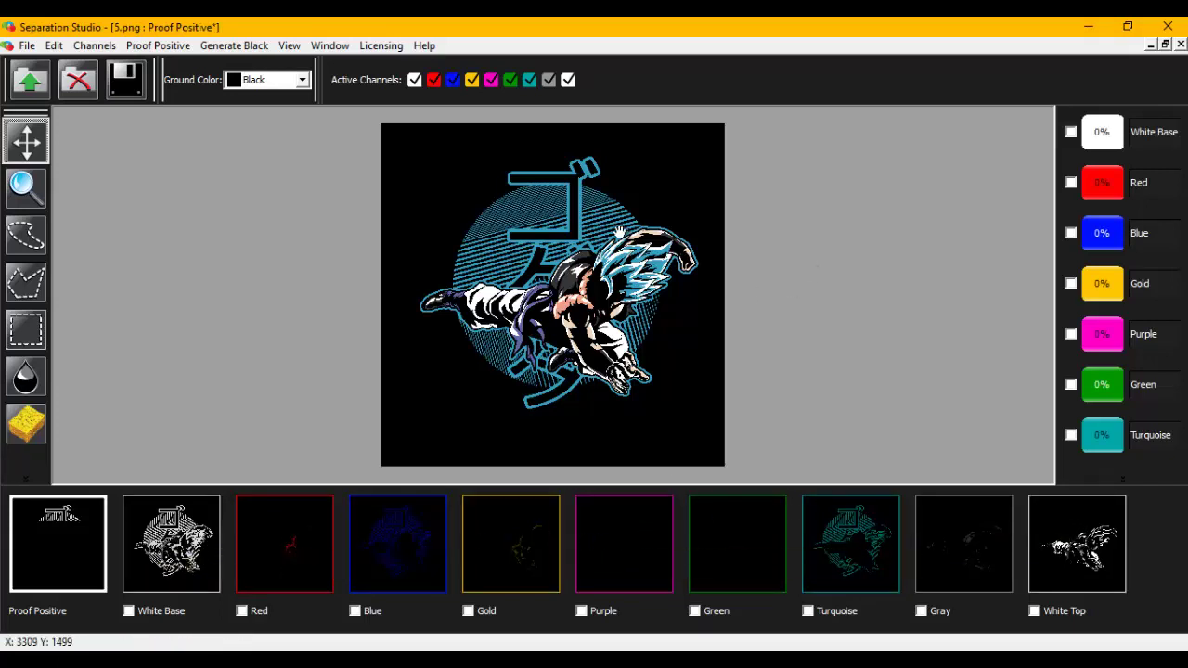
{"action": "left_click", "coordinate": [631, 550]}
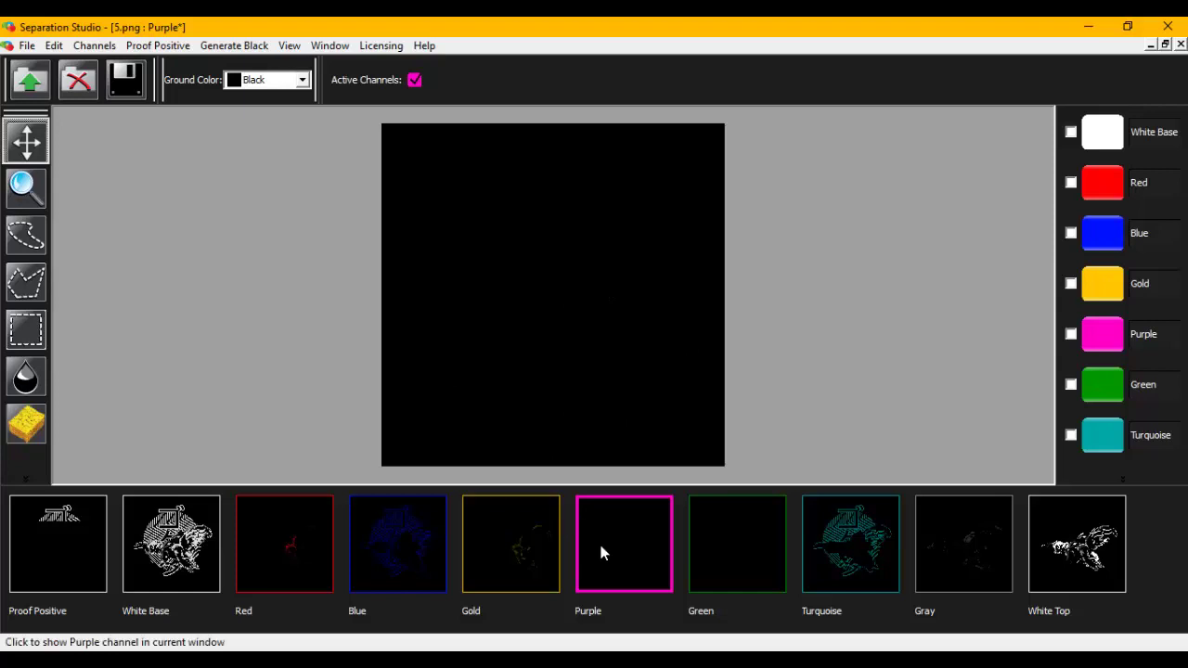
Delete the empty Purple and Green channels and return to the Proof Positive composite
{"action": "right_click", "coordinate": [623, 562]}
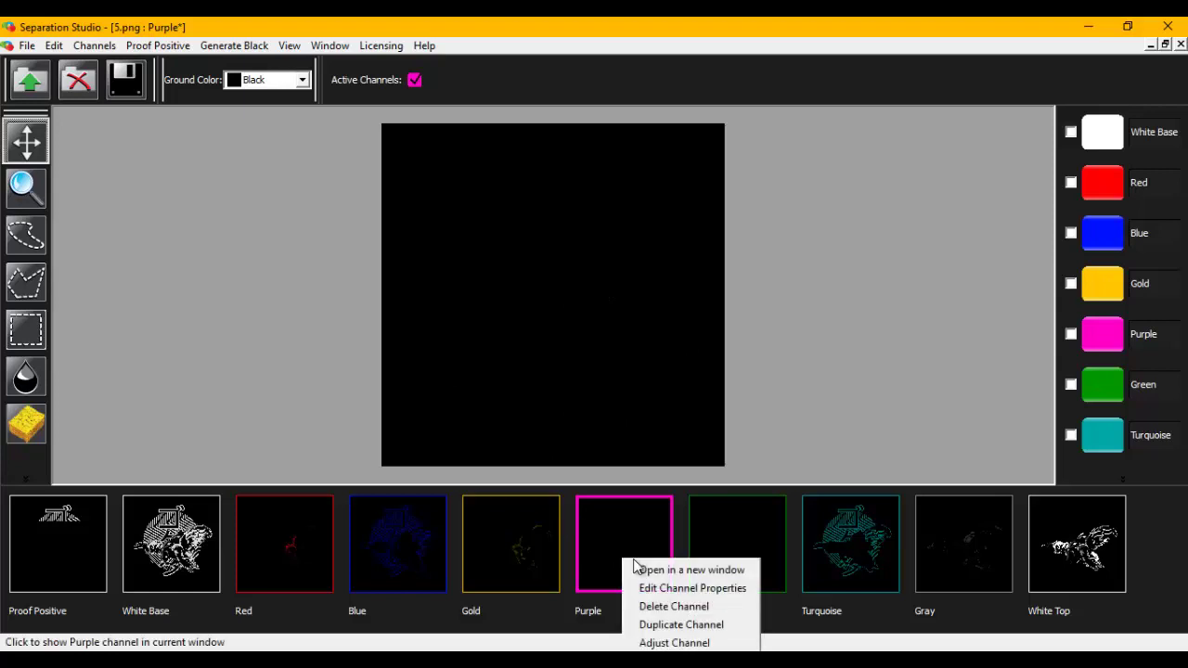
{"action": "left_click", "coordinate": [663, 606]}
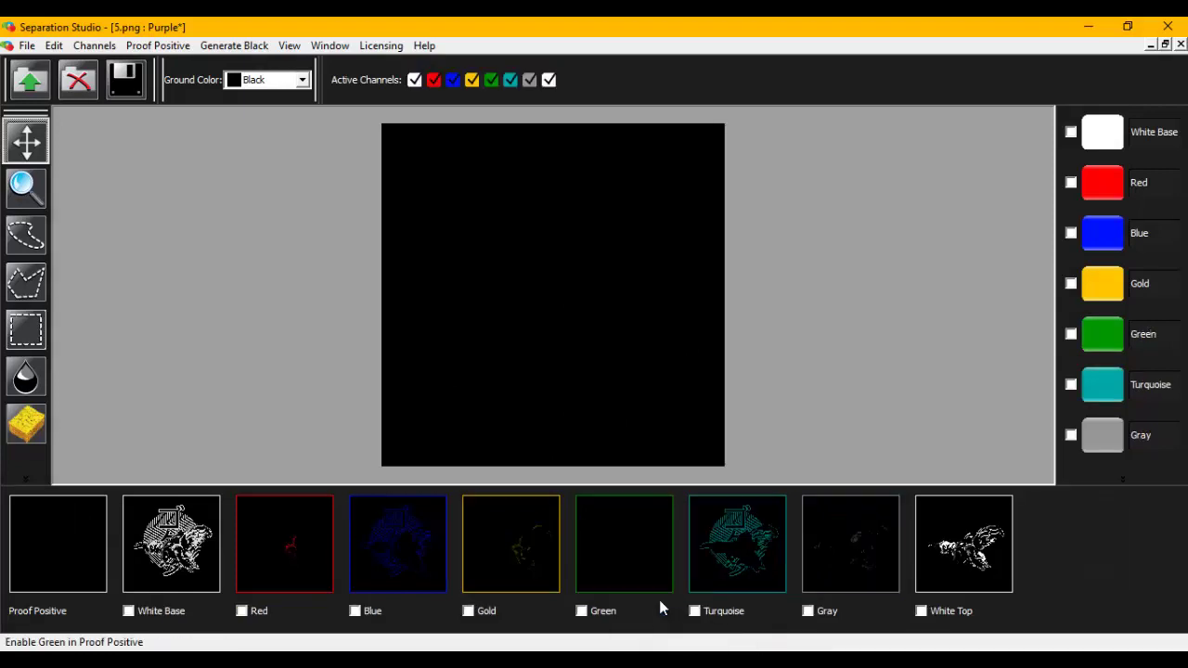
{"action": "left_click", "coordinate": [635, 542]}
{"action": "right_click", "coordinate": [611, 555]}
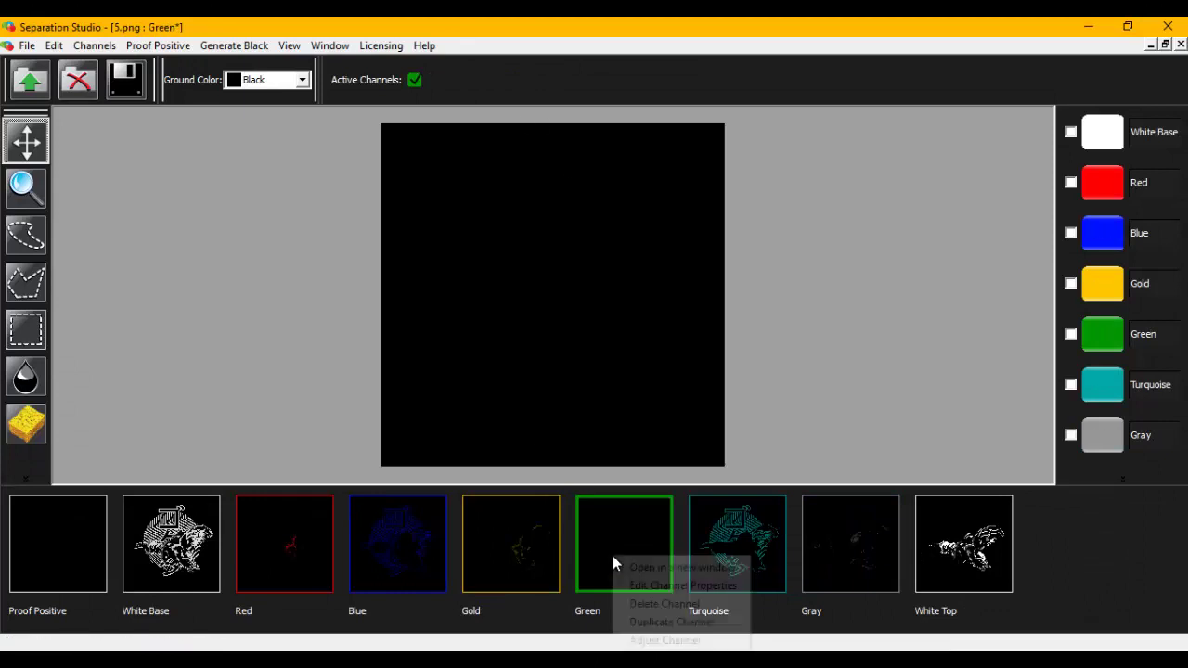
{"action": "left_click", "coordinate": [656, 605]}
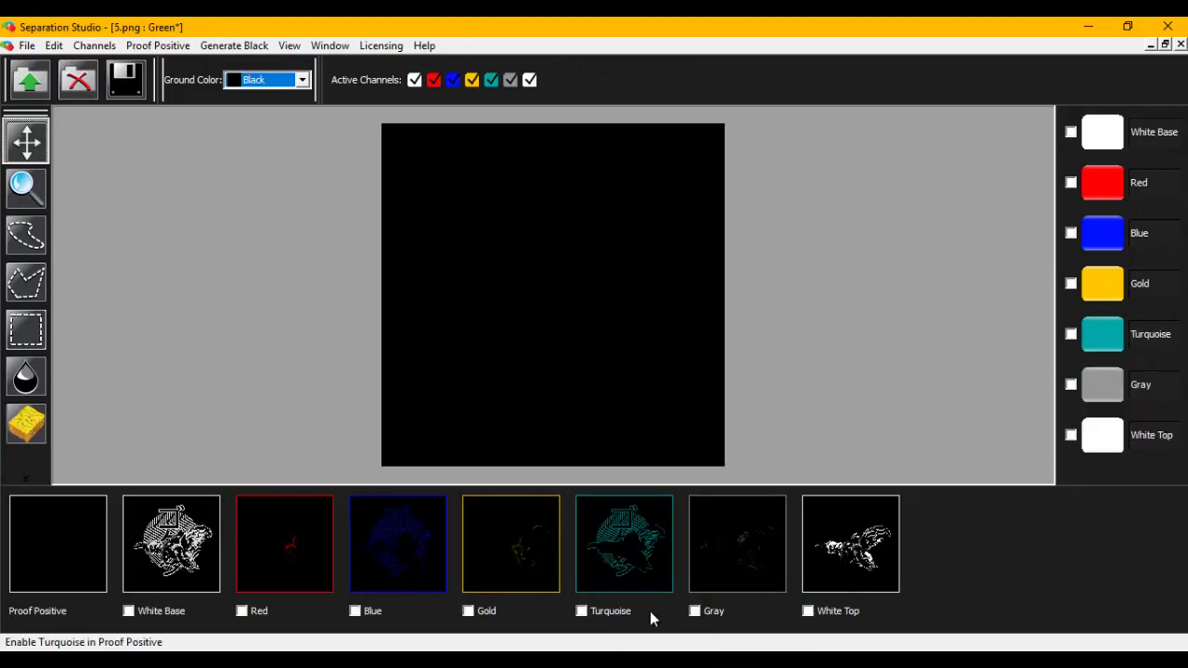
{"action": "left_click", "coordinate": [58, 538]}
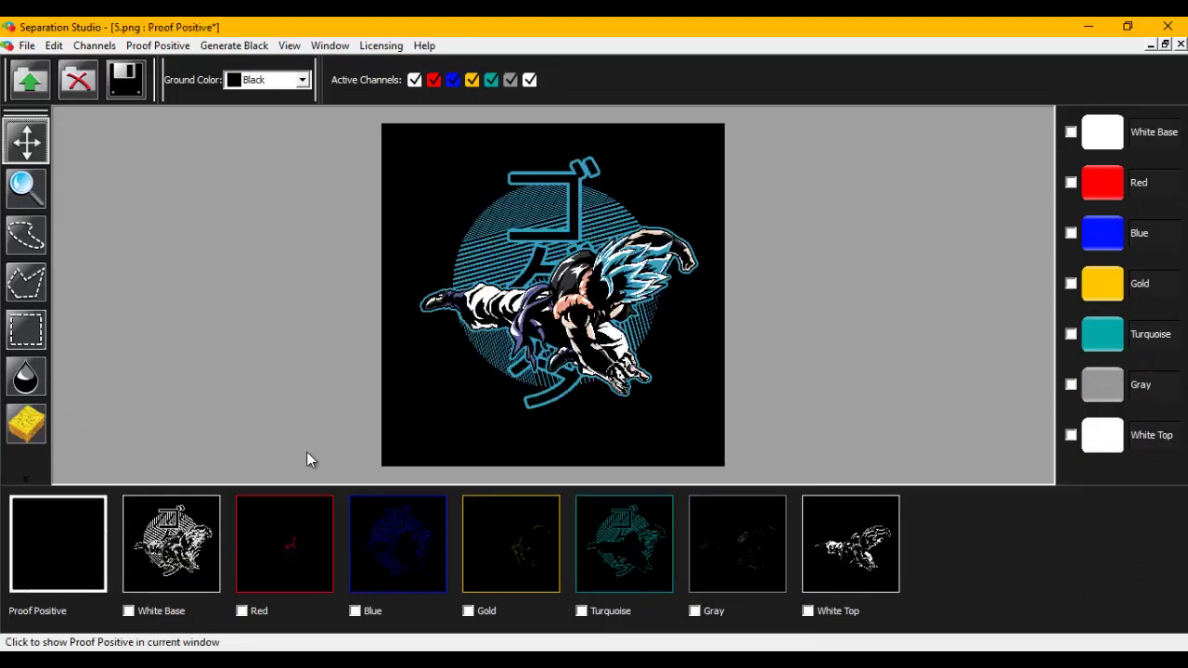
Inspect the White Base channel, then compare the Red and Gold channels
{"action": "left_click", "coordinate": [172, 549]}
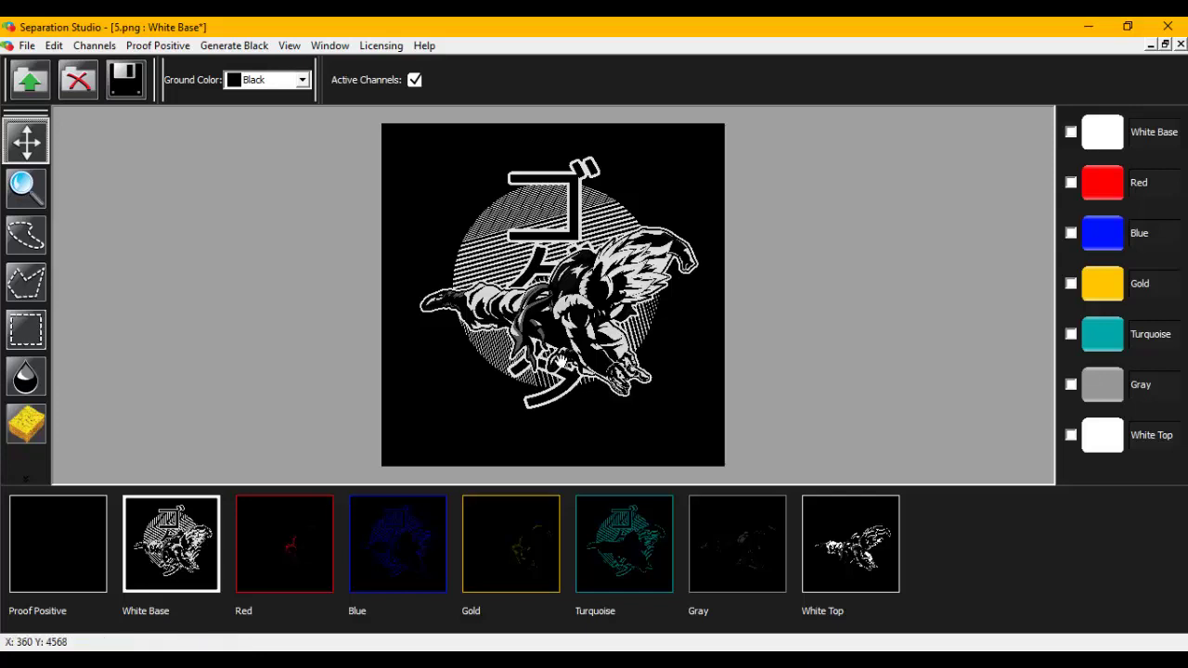
{"action": "left_click", "coordinate": [291, 550]}
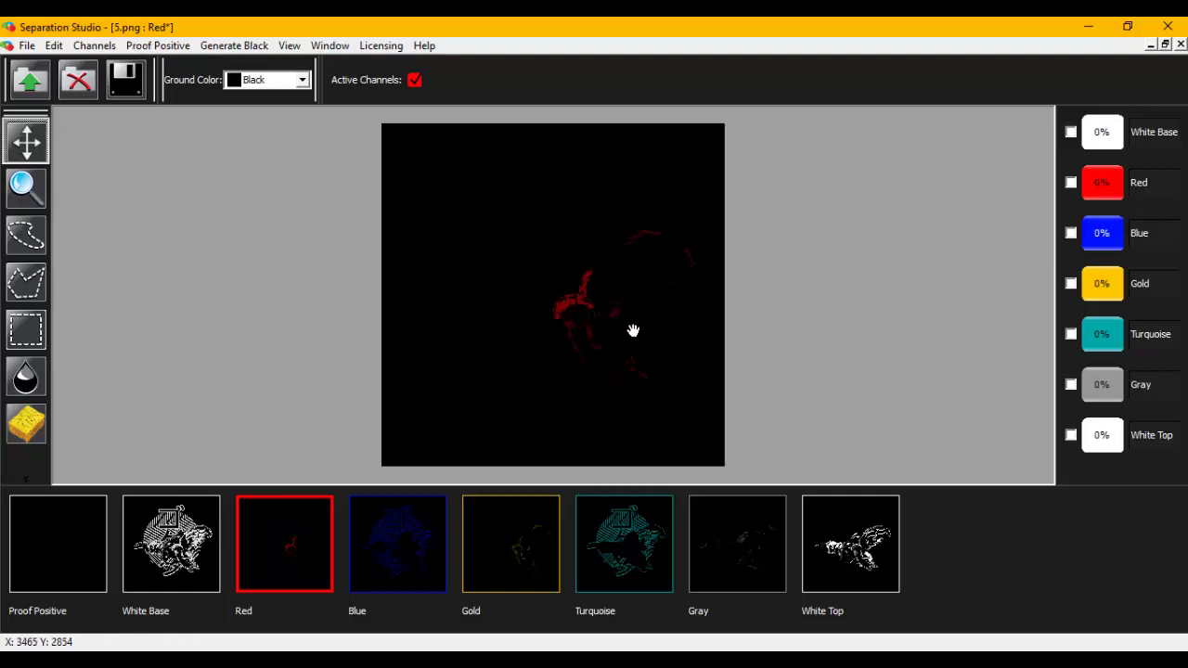
{"action": "left_click", "coordinate": [534, 531]}
{"action": "left_click", "coordinate": [309, 543]}
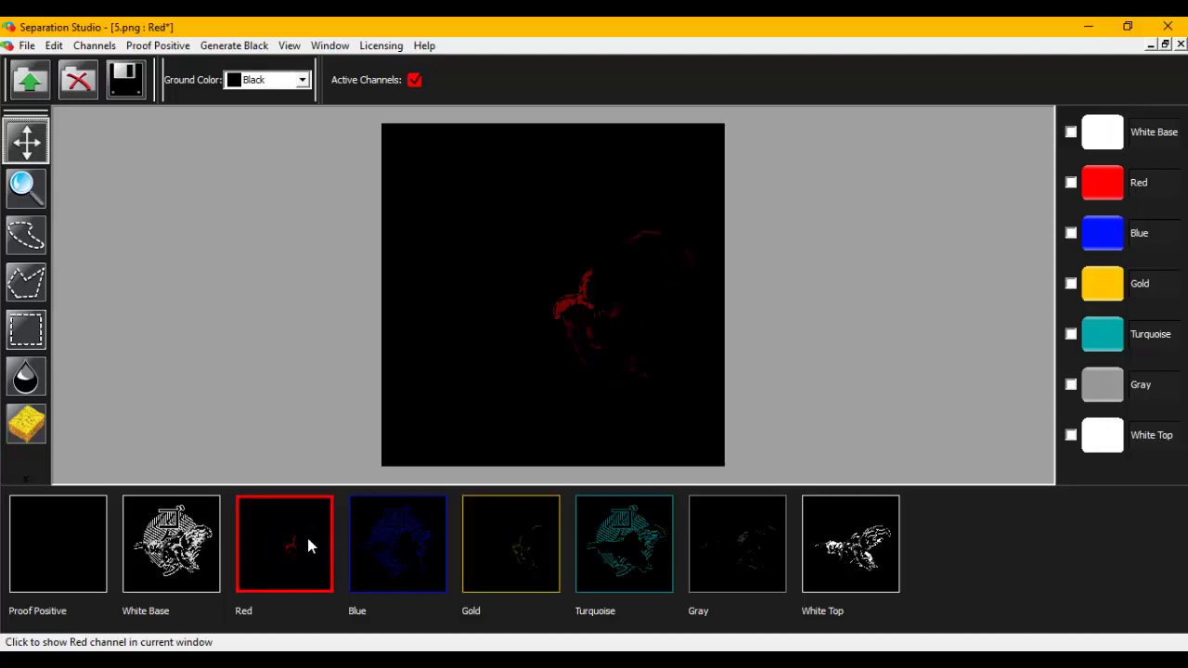
{"action": "left_click", "coordinate": [542, 540]}
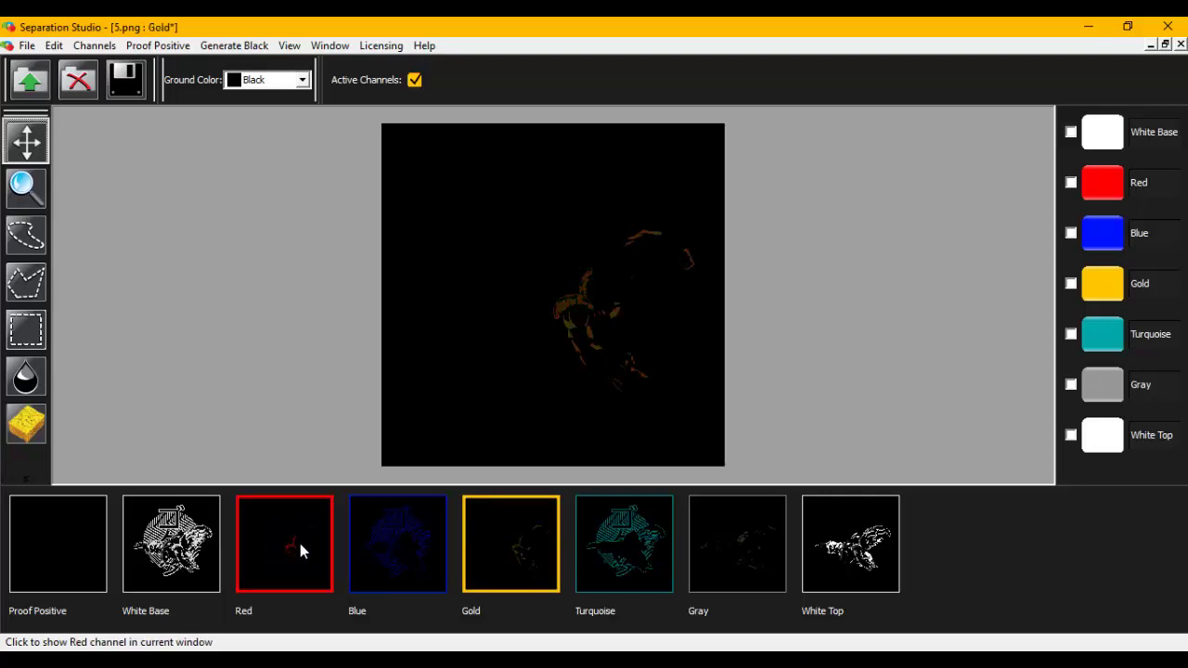
{"action": "left_click", "coordinate": [299, 547]}
{"action": "left_click", "coordinate": [507, 546]}
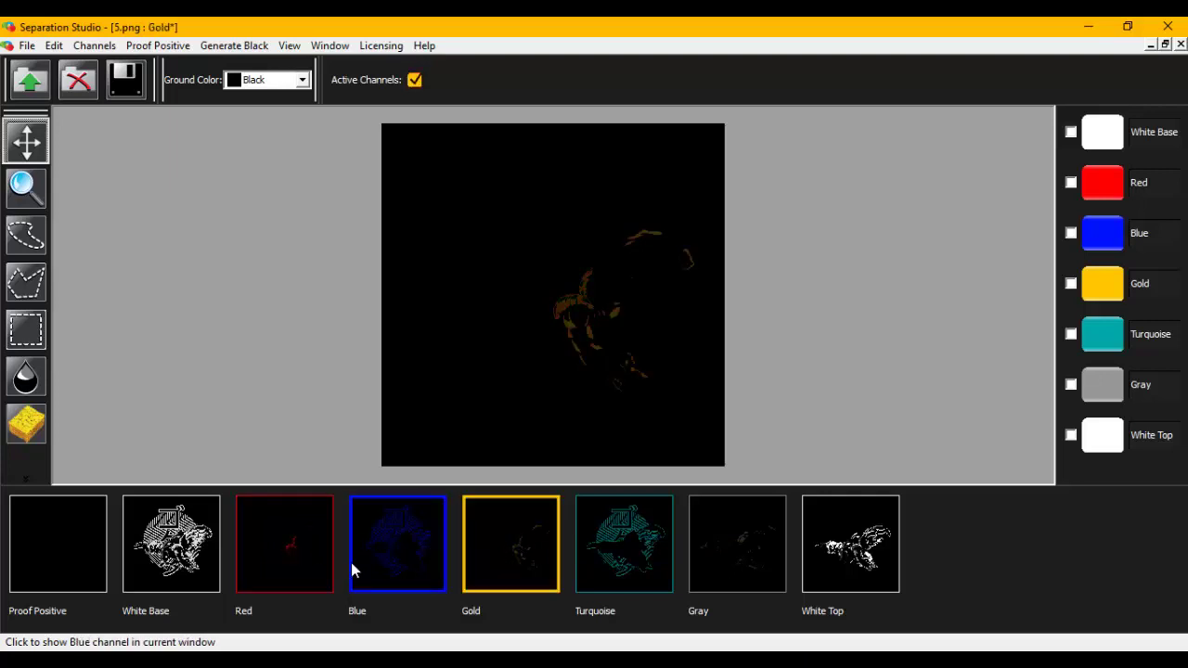
{"action": "left_click", "coordinate": [291, 568]}
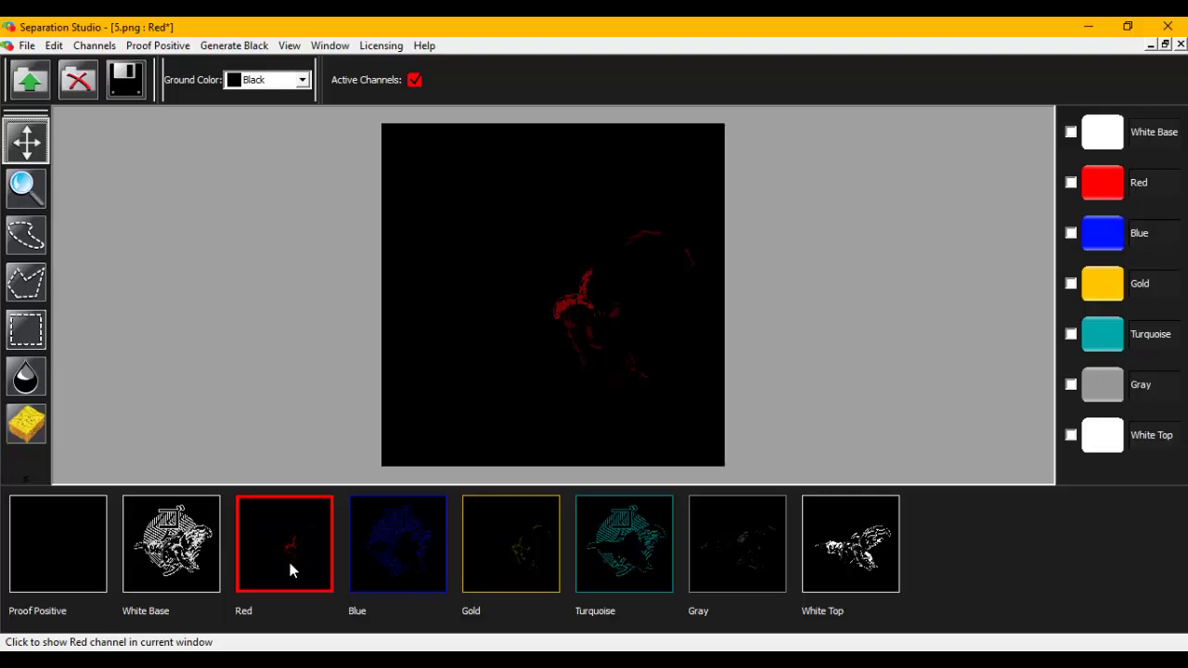
Compare the Blue and Turquoise channels, ending on Blue
{"action": "left_click", "coordinate": [411, 547]}
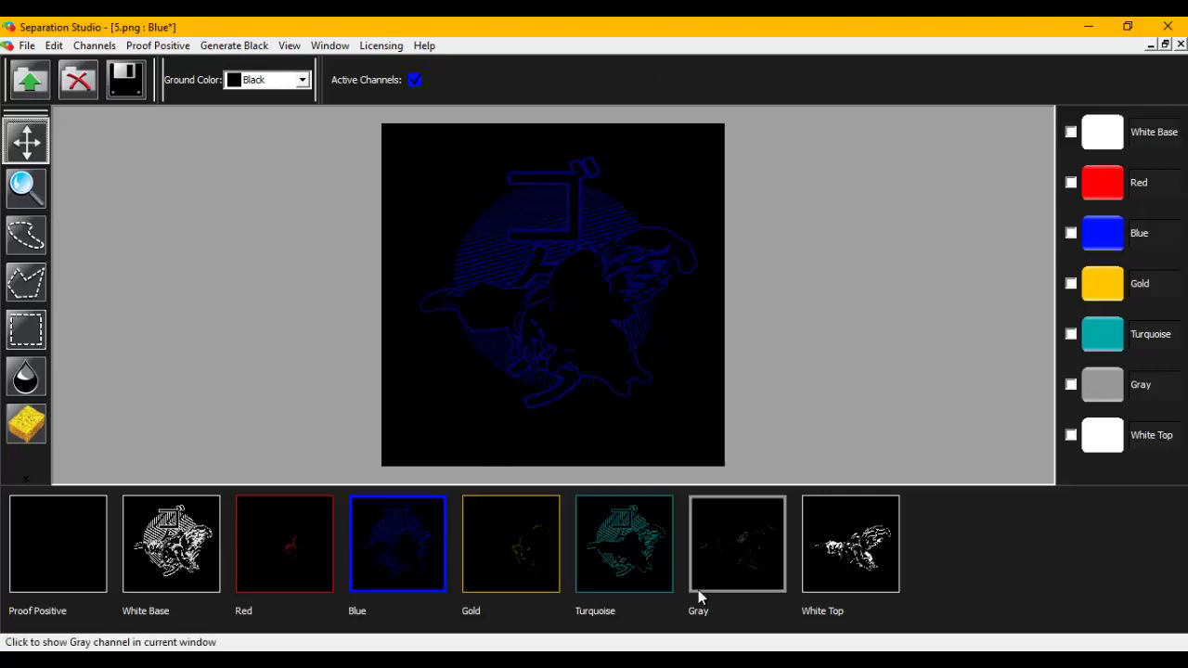
{"action": "left_click", "coordinate": [631, 540]}
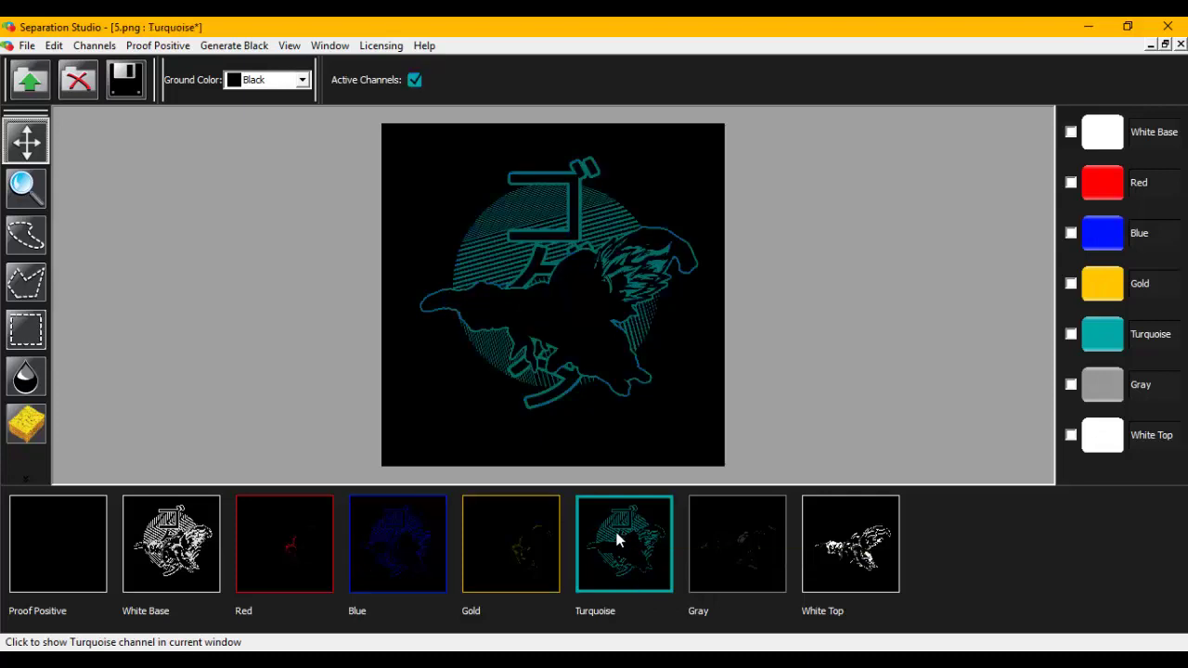
{"action": "left_click", "coordinate": [420, 553]}
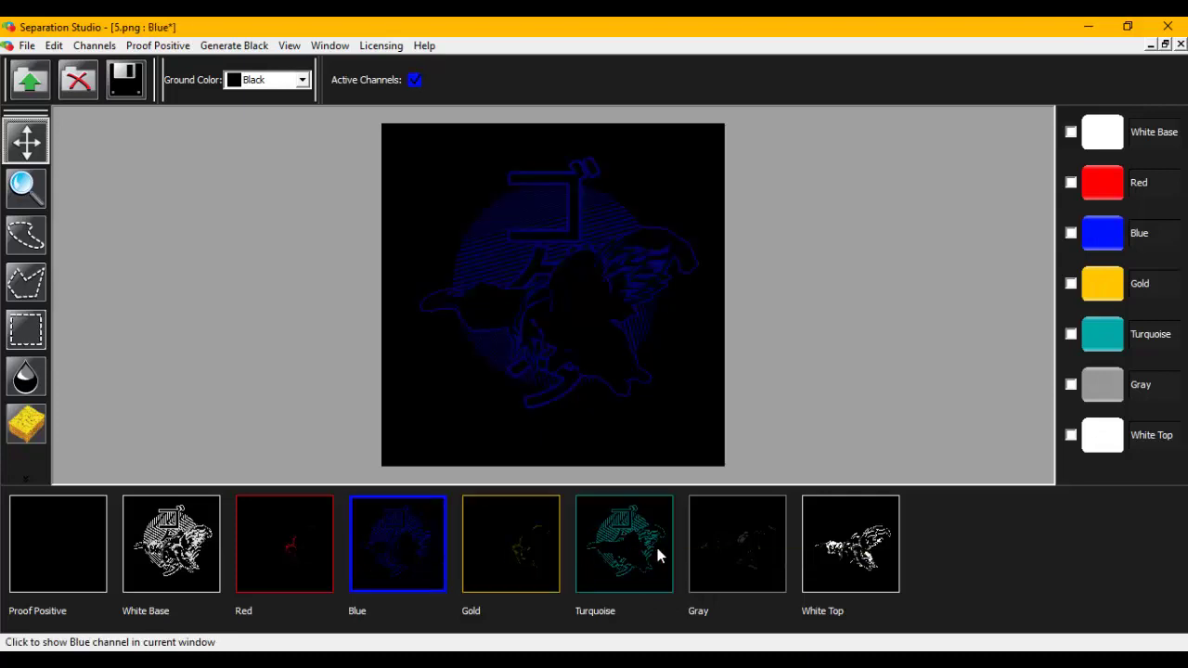
{"action": "left_click", "coordinate": [638, 549]}
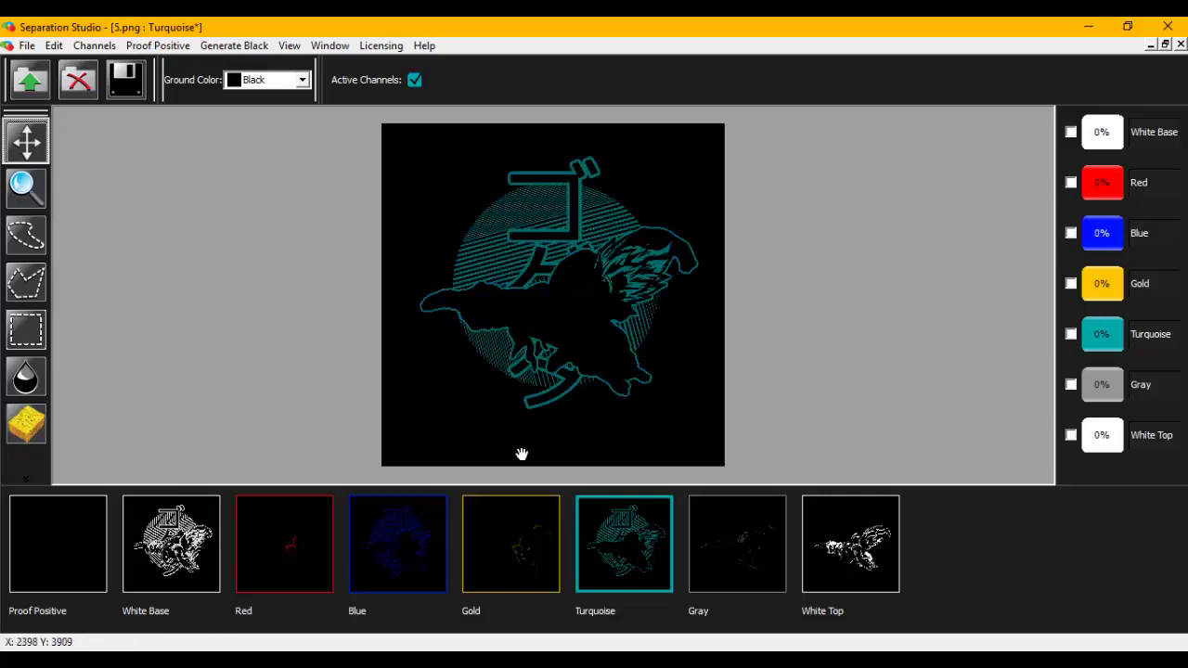
{"action": "left_click", "coordinate": [388, 550]}
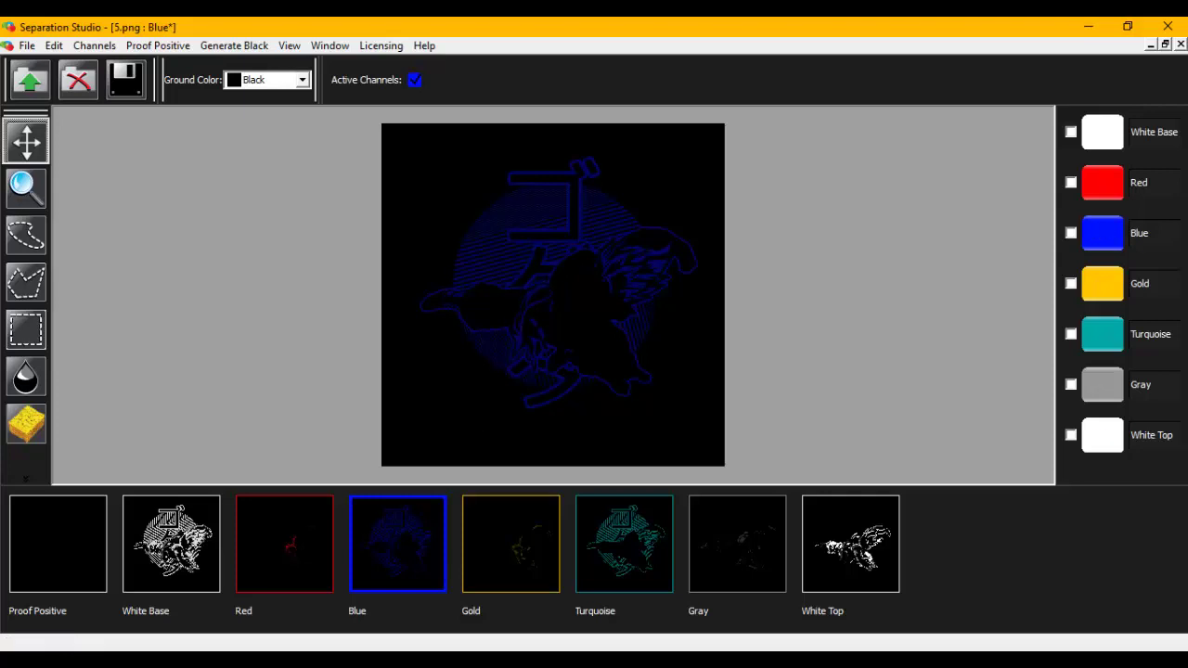
Review the Turquoise, Gray and White Top channels, then step back to White Base
{"action": "left_click", "coordinate": [630, 547]}
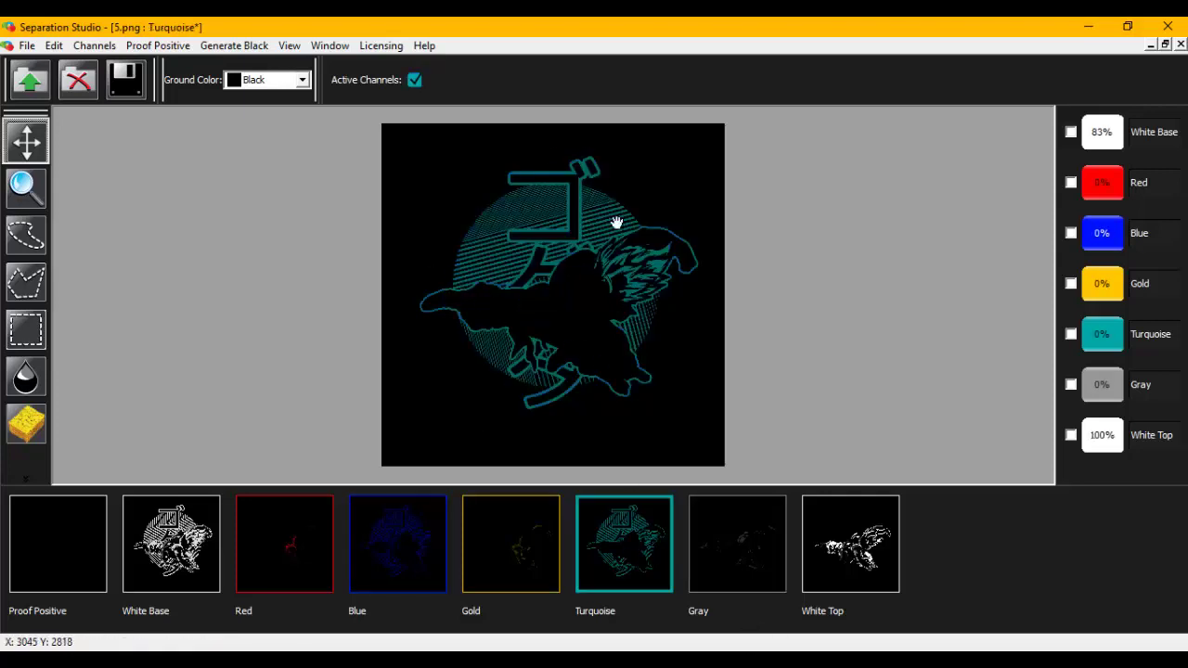
{"action": "left_click", "coordinate": [713, 549]}
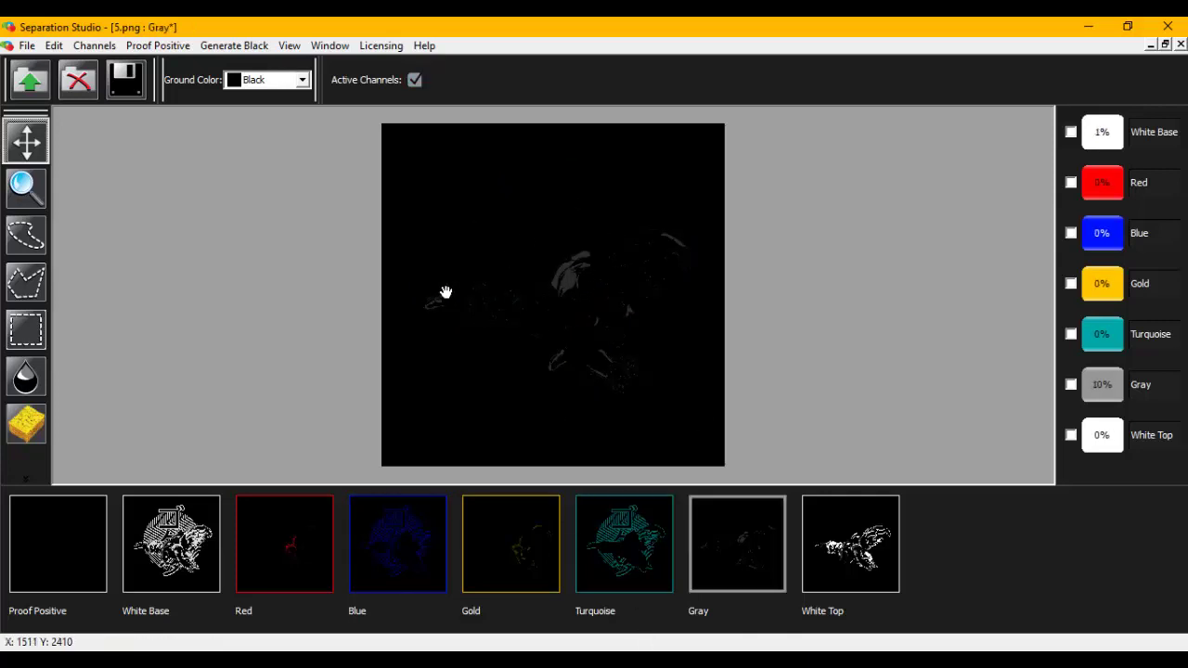
{"action": "left_click", "coordinate": [878, 564]}
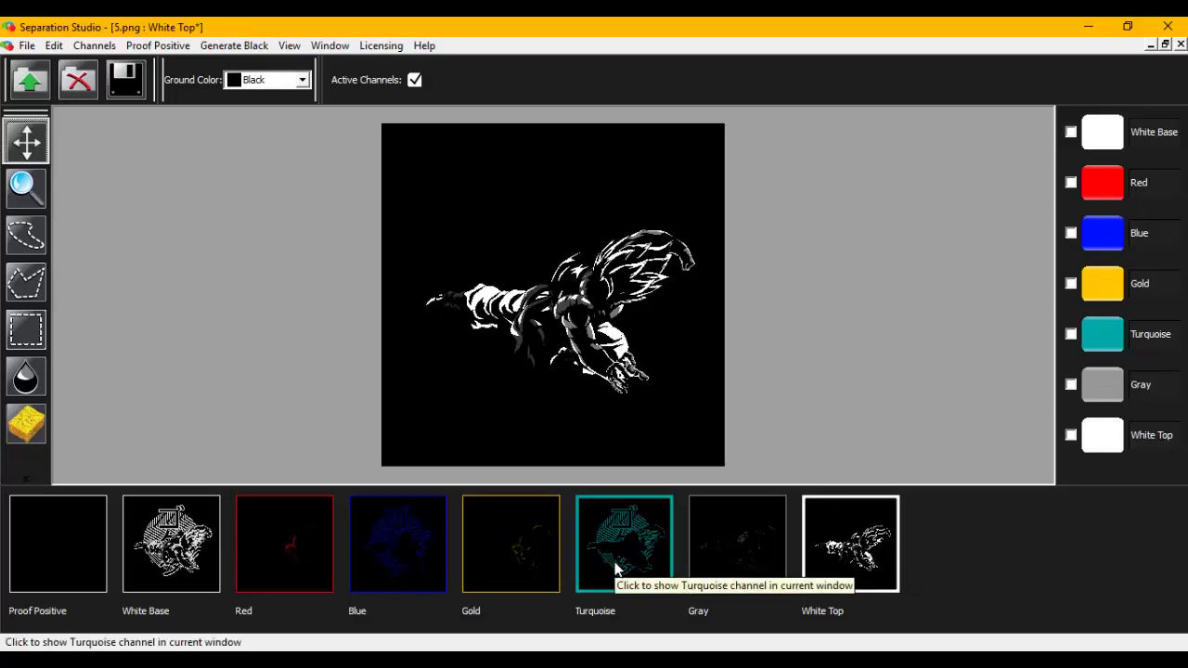
{"action": "left_click", "coordinate": [747, 536]}
{"action": "left_click", "coordinate": [850, 544]}
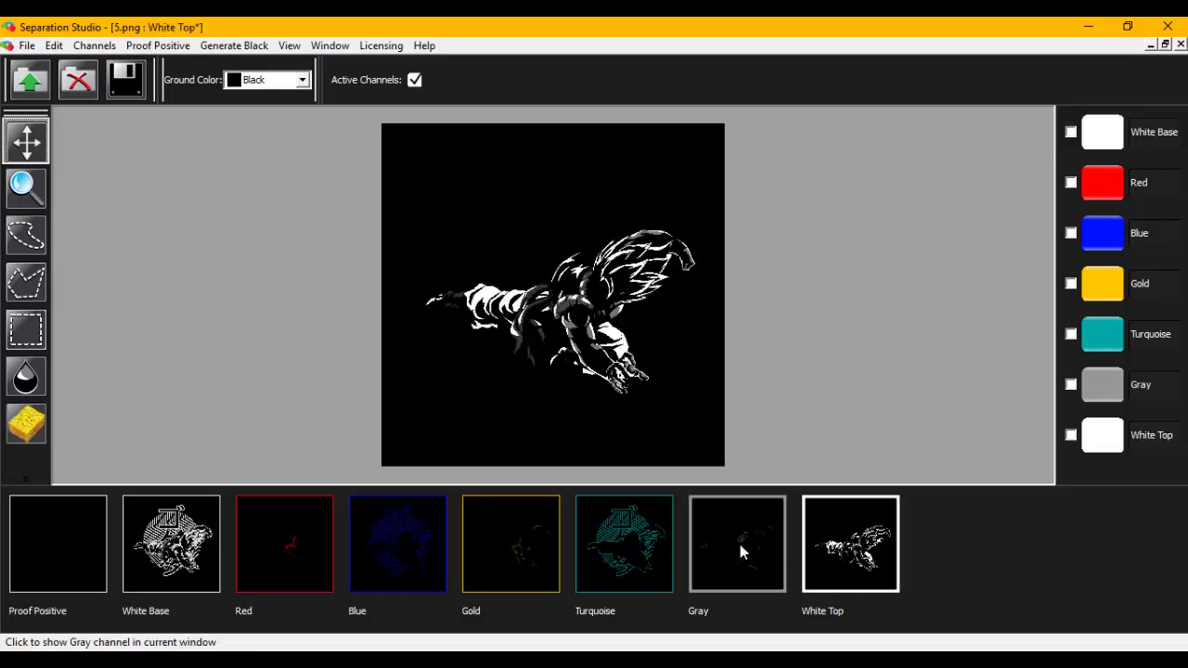
{"action": "left_click", "coordinate": [740, 548]}
{"action": "left_click", "coordinate": [596, 556]}
{"action": "left_click", "coordinate": [527, 562]}
{"action": "left_click", "coordinate": [422, 560]}
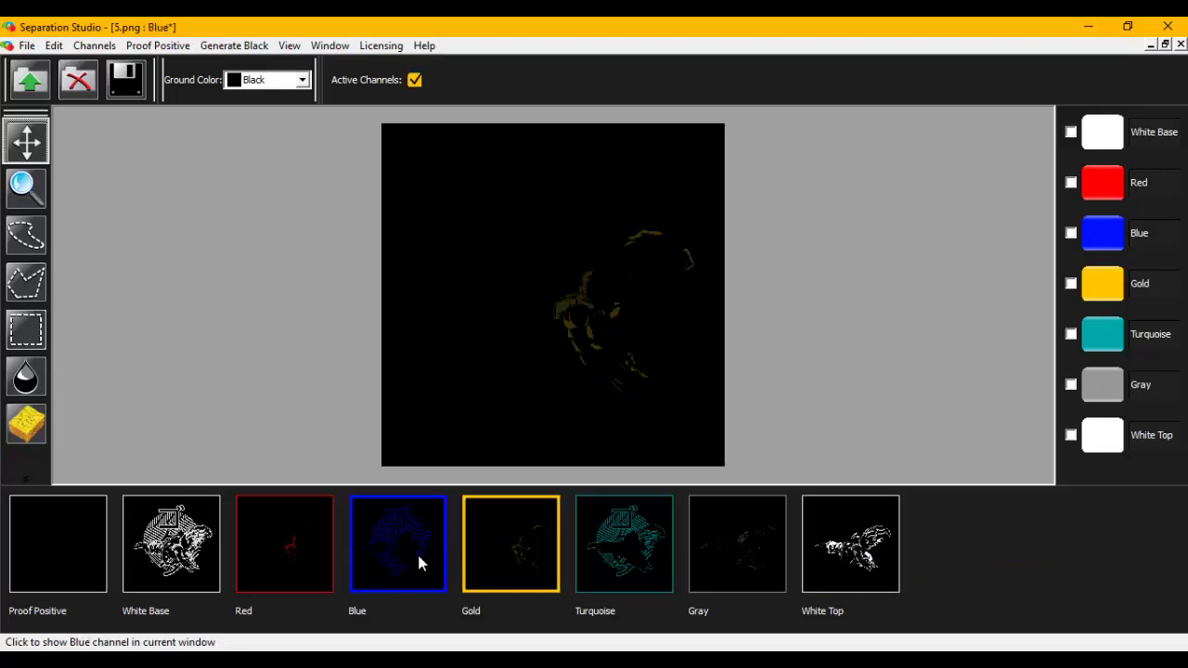
{"action": "left_click", "coordinate": [294, 555]}
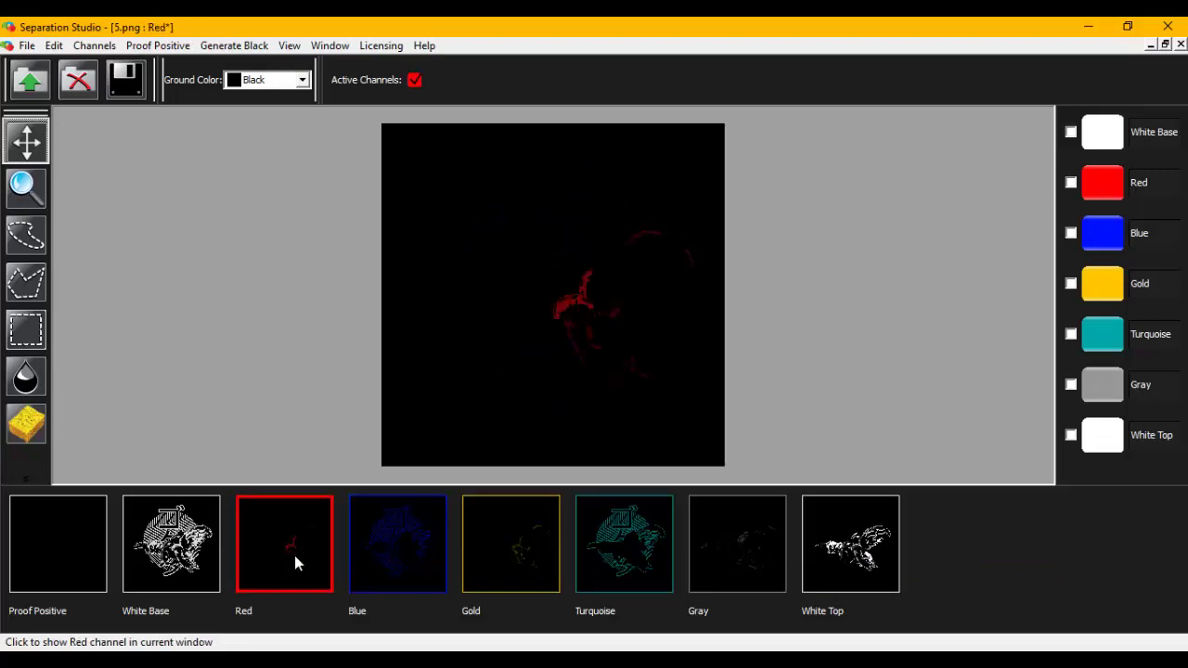
{"action": "left_click", "coordinate": [194, 557]}
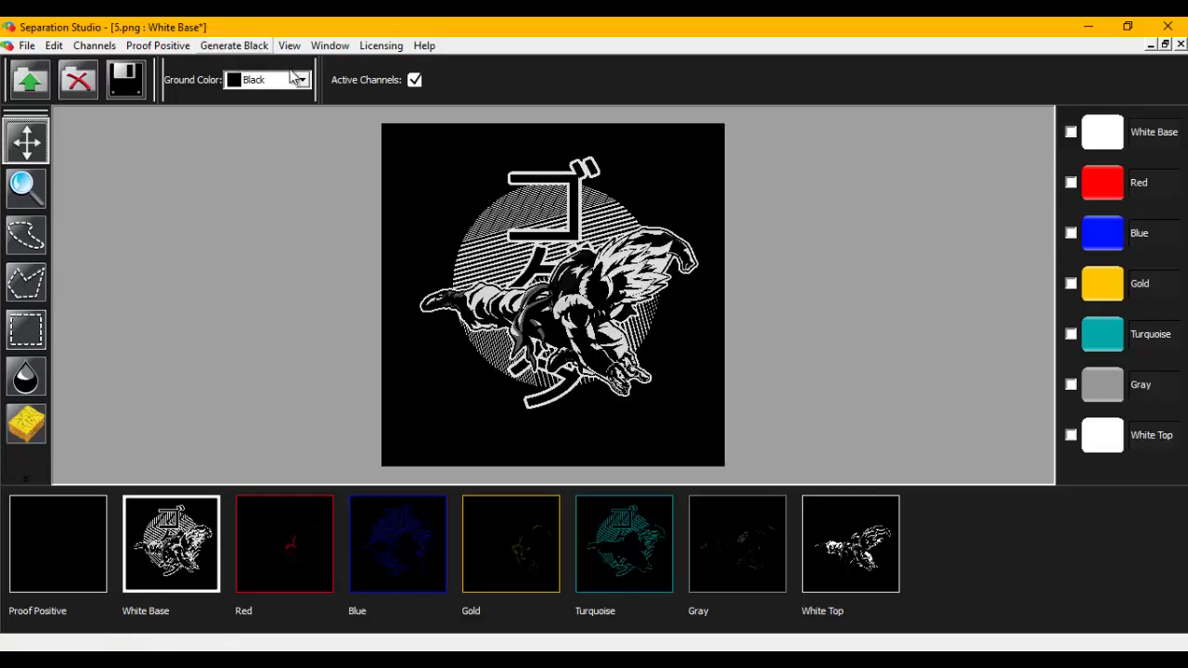
Preview the Red through Gold channels, then show the Proof Positive composite
{"action": "left_click", "coordinate": [290, 539]}
{"action": "left_click", "coordinate": [177, 548]}
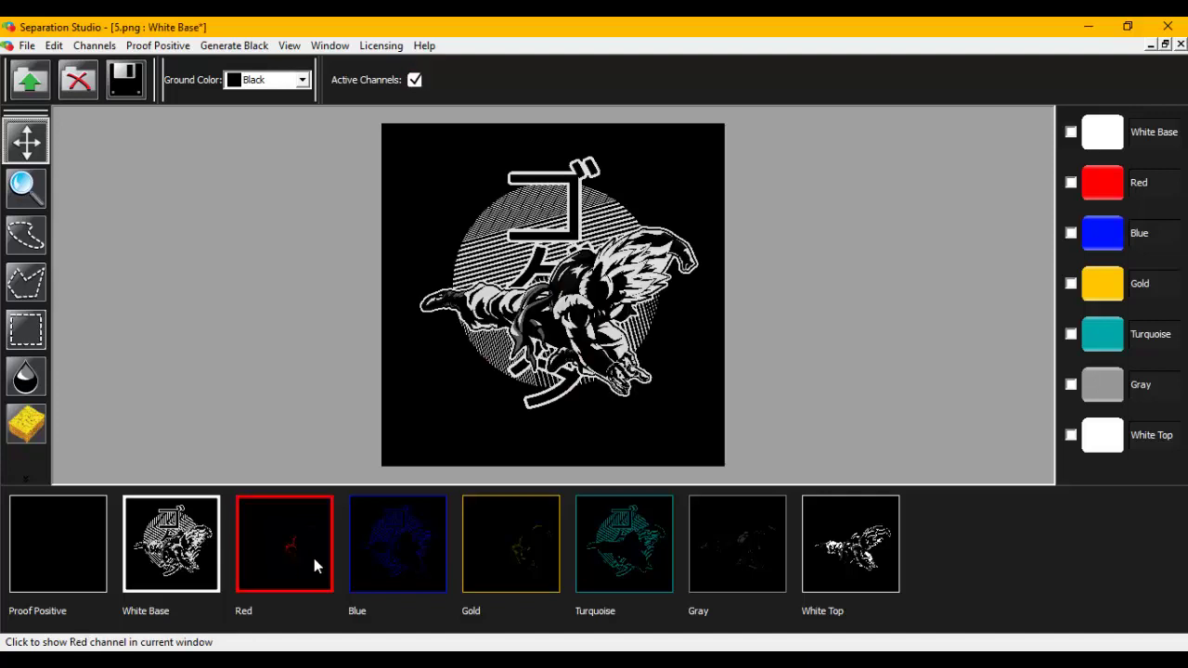
{"action": "left_click", "coordinate": [313, 558]}
{"action": "left_click", "coordinate": [423, 552]}
{"action": "left_click", "coordinate": [475, 545]}
{"action": "left_click", "coordinate": [593, 551]}
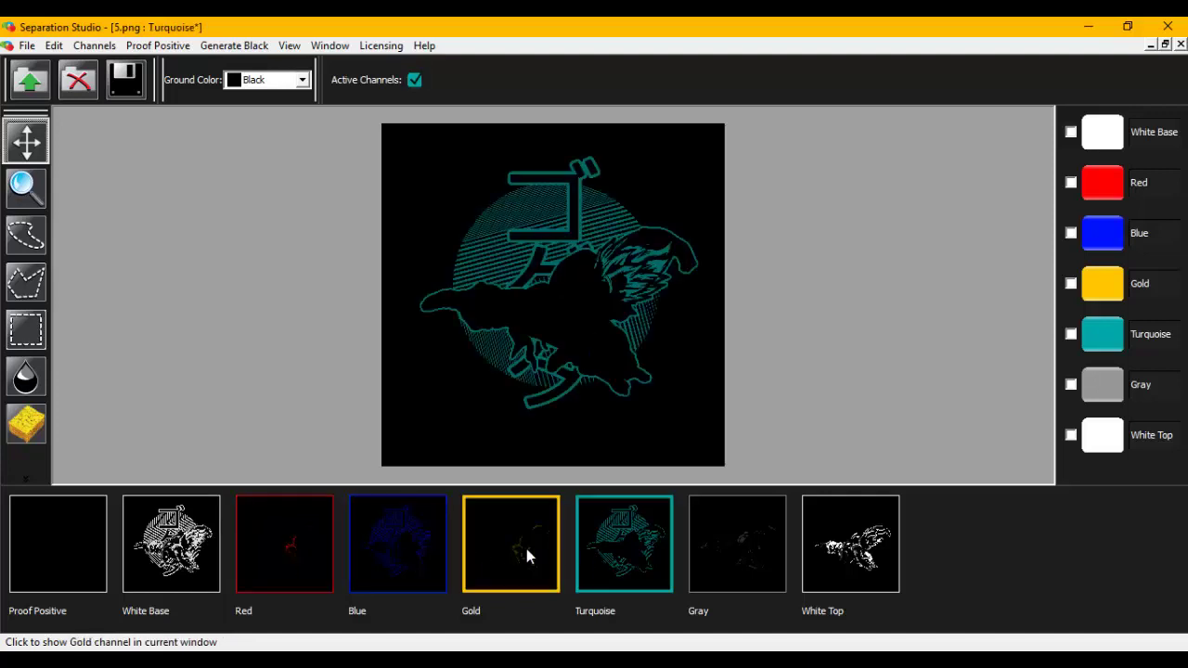
{"action": "left_click", "coordinate": [526, 555]}
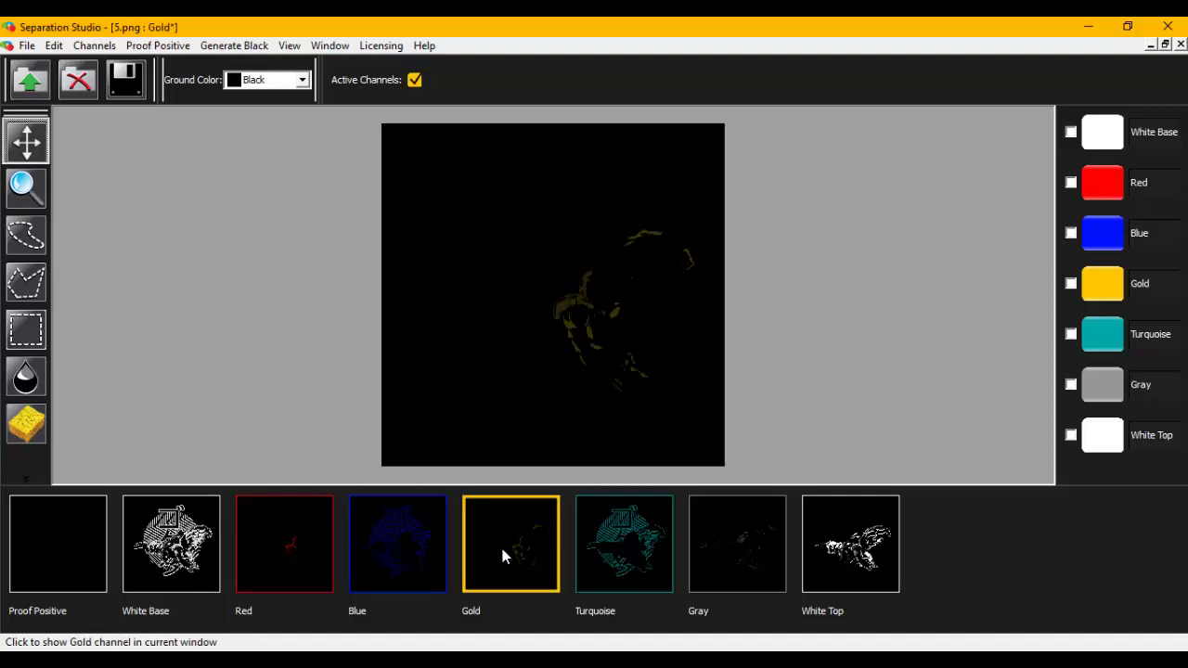
{"action": "left_click", "coordinate": [12, 562]}
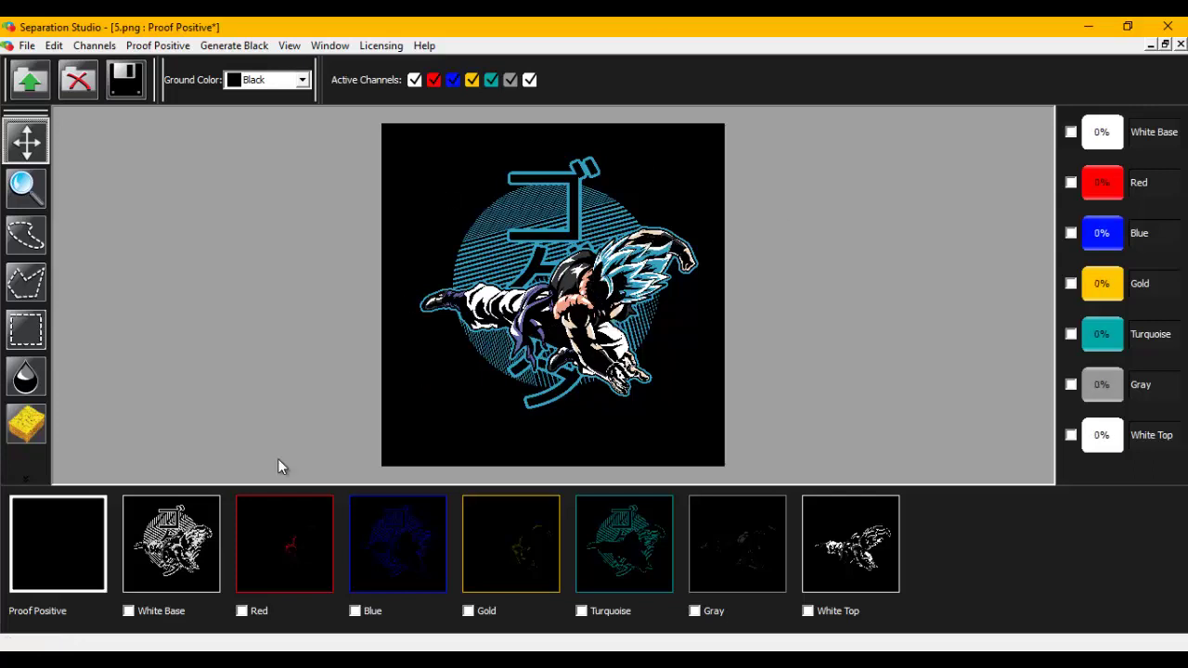
Step through White Base to White Top, back to White Base, and open Generate Black
{"action": "left_click", "coordinate": [204, 548]}
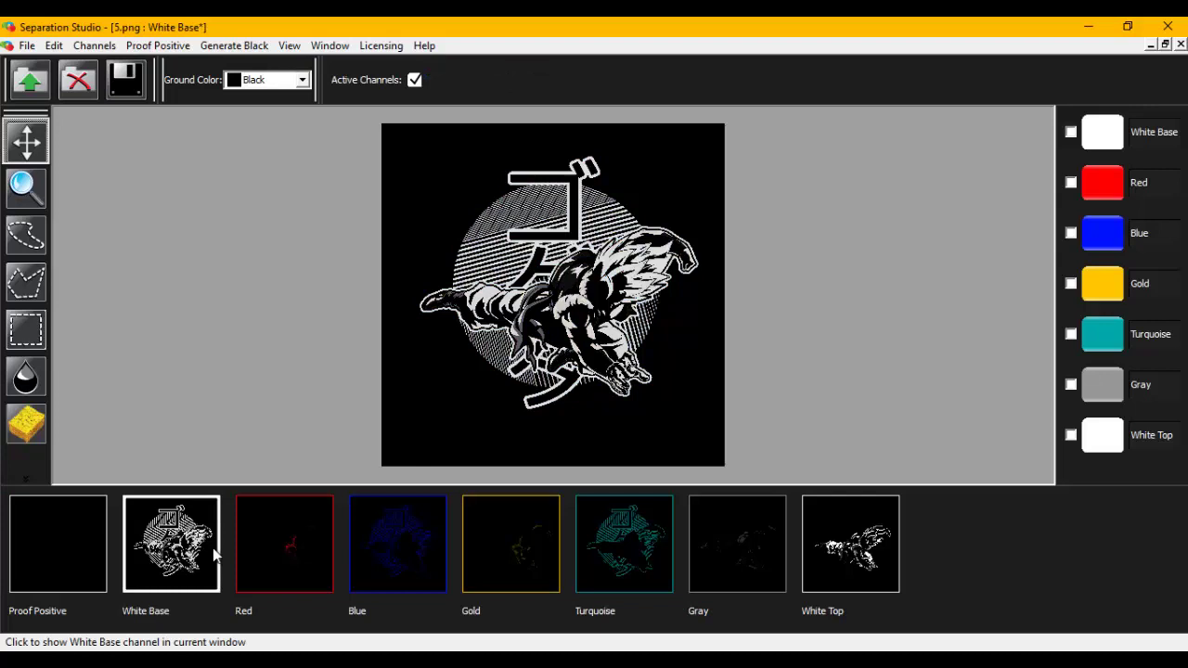
{"action": "left_click", "coordinate": [286, 562]}
{"action": "left_click", "coordinate": [408, 564]}
{"action": "left_click", "coordinate": [520, 552]}
{"action": "left_click", "coordinate": [632, 548]}
{"action": "left_click", "coordinate": [739, 546]}
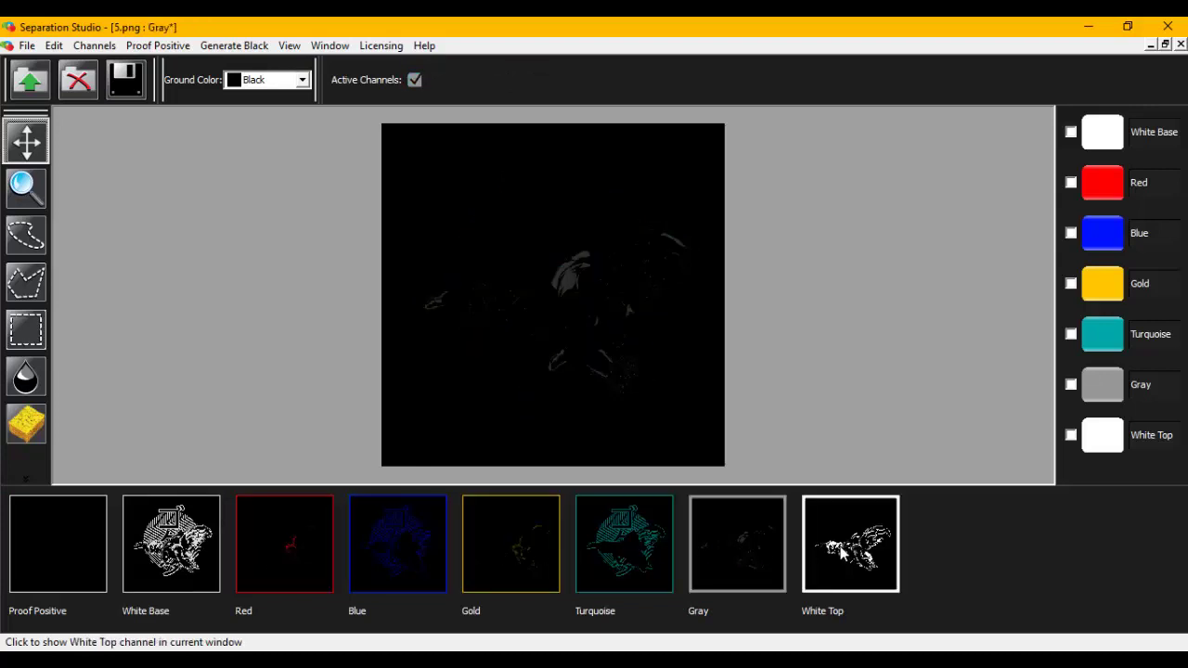
{"action": "left_click", "coordinate": [845, 552]}
{"action": "left_click", "coordinate": [173, 564]}
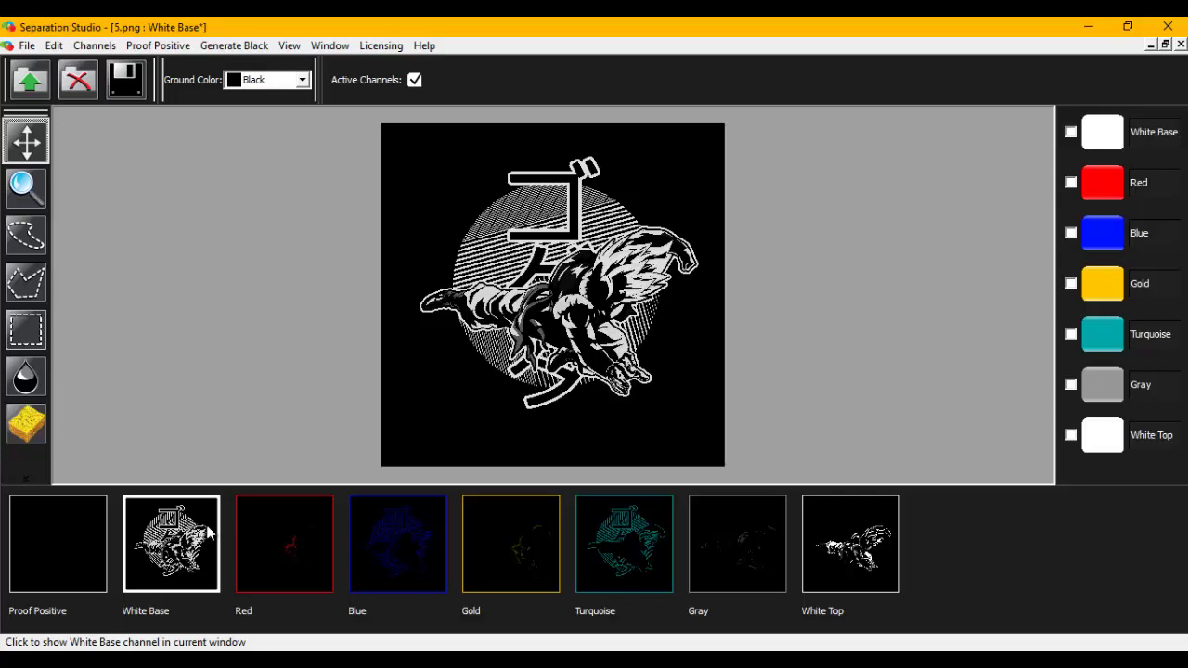
{"action": "left_click", "coordinate": [229, 53]}
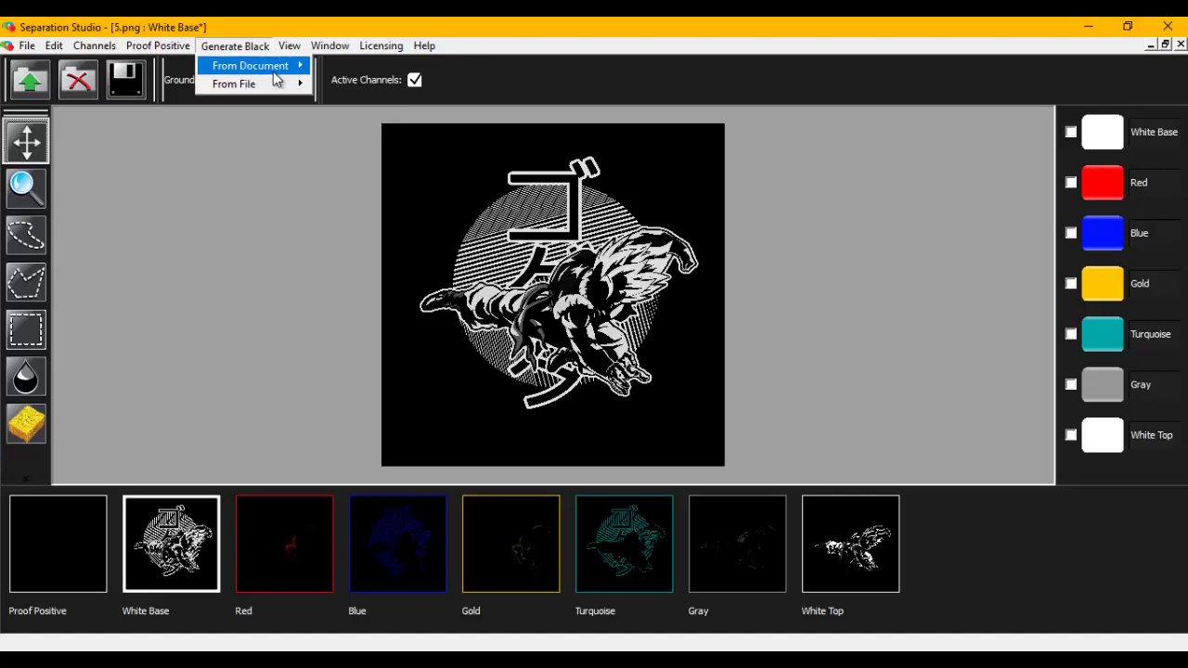
{"action": "mouse_move", "coordinate": [250, 66]}
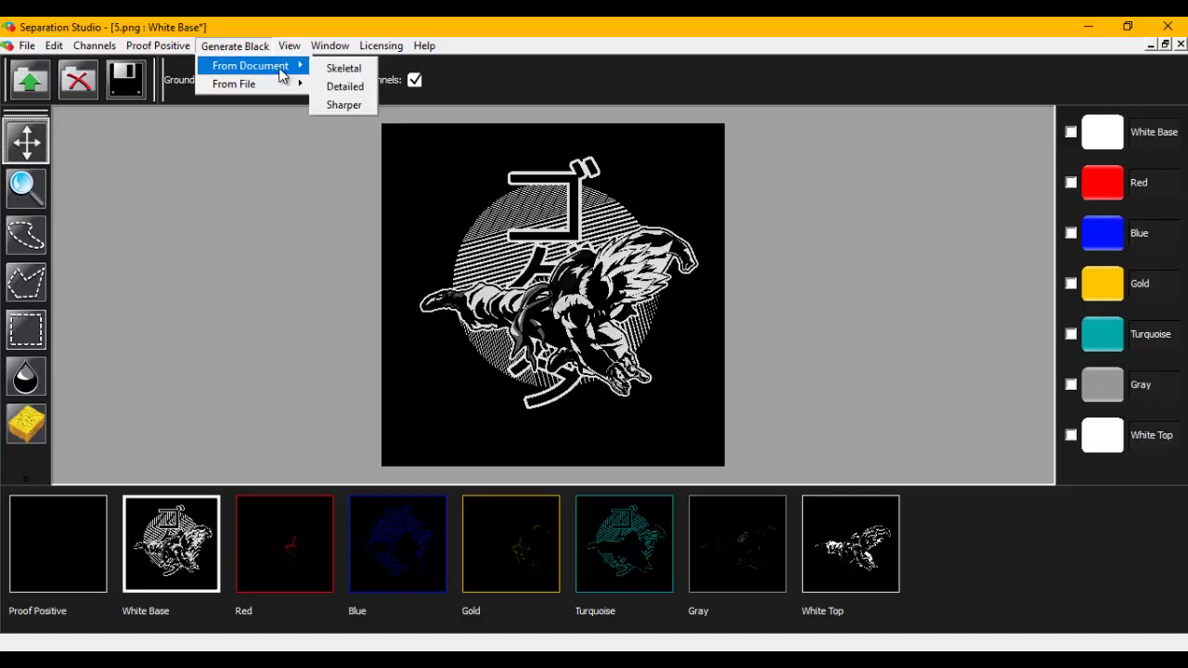
Generate a Black Sharper channel from the document via Generate Black > From Document > Sharper
{"action": "left_click", "coordinate": [338, 104]}
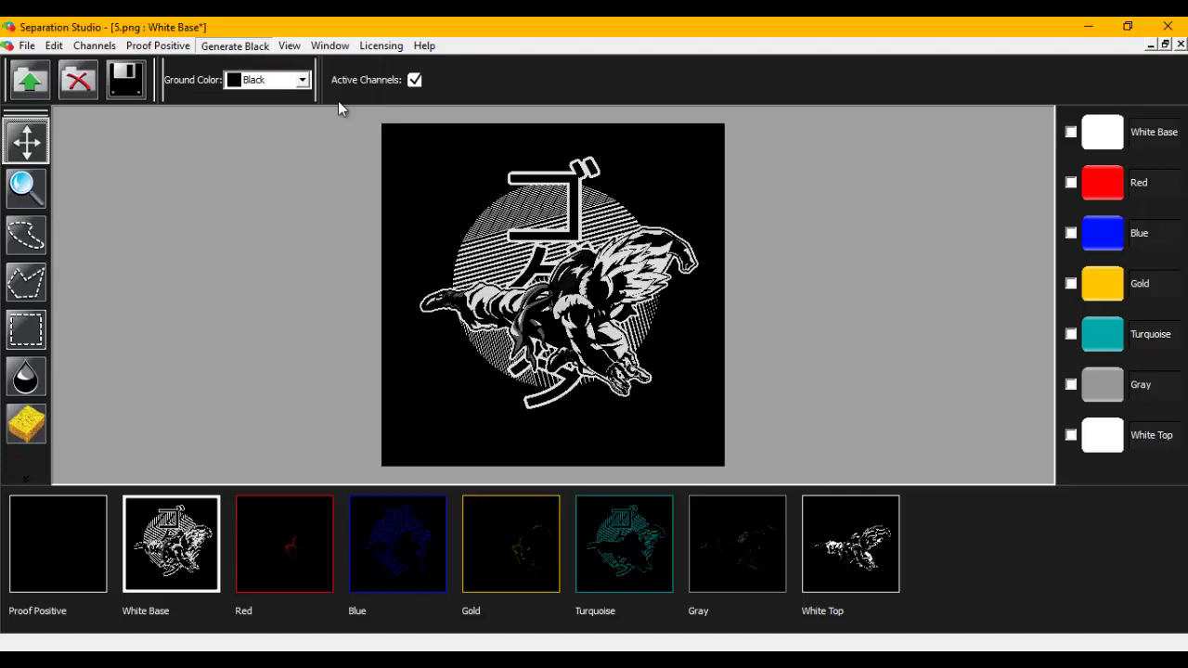
{"action": "left_click", "coordinate": [243, 47]}
{"action": "mouse_move", "coordinate": [250, 66]}
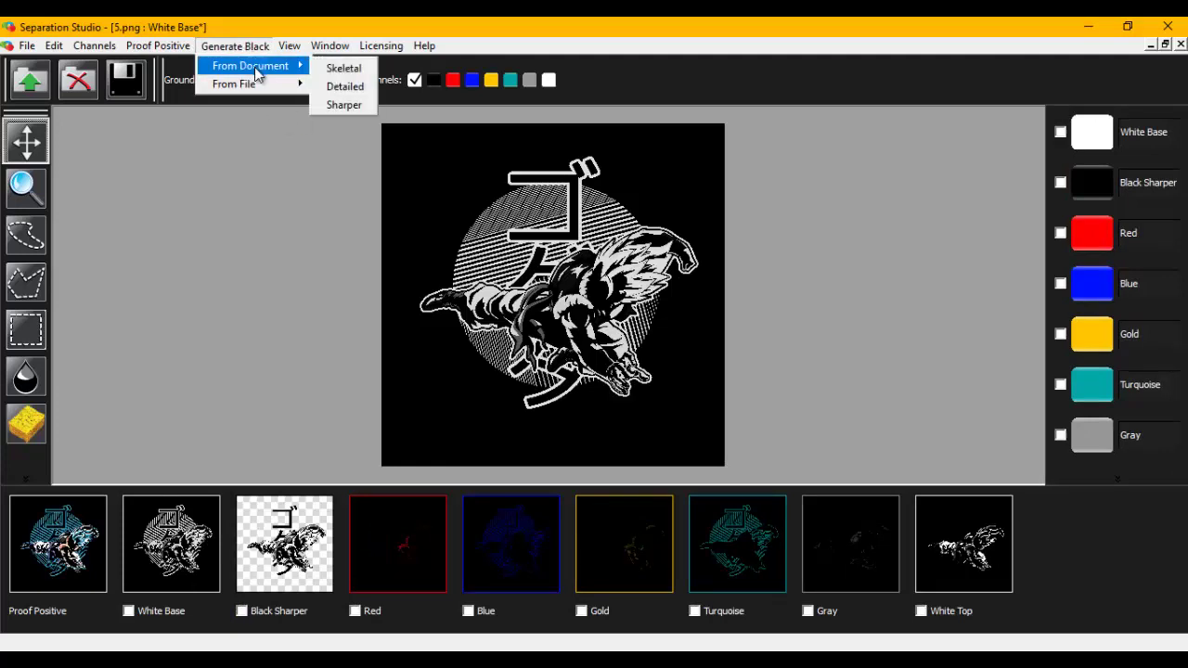
{"action": "left_click", "coordinate": [362, 109]}
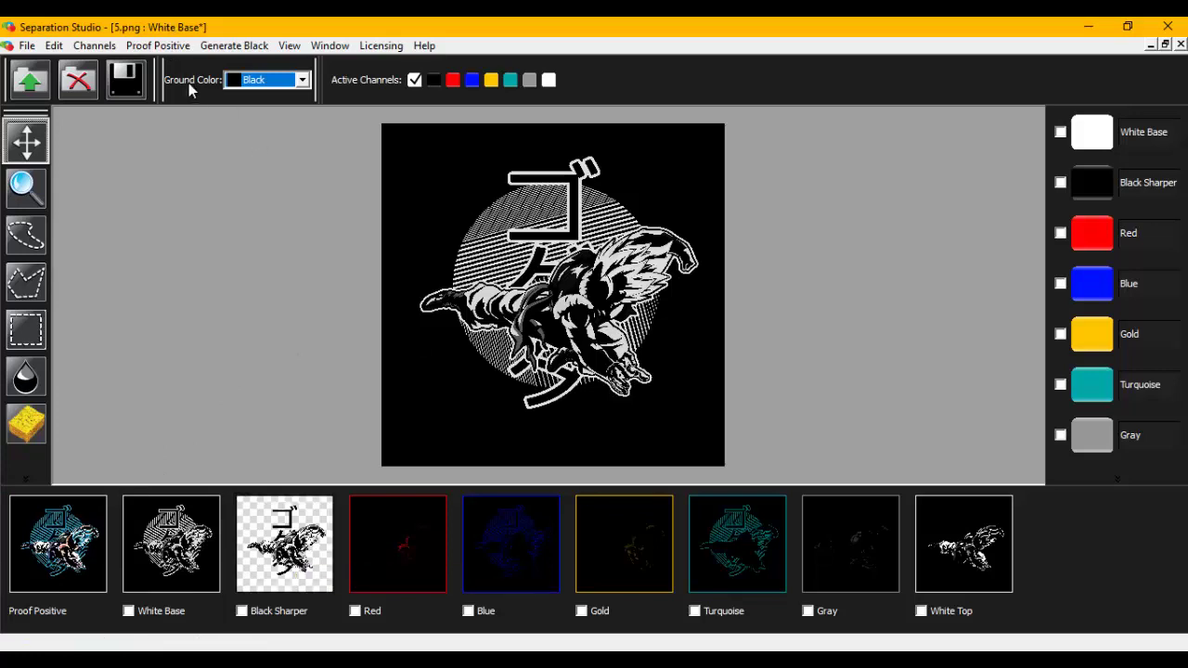
{"action": "left_click", "coordinate": [302, 82]}
Set the ground colour to a custom pure white (RGB 255, 255, 255)
{"action": "left_click", "coordinate": [278, 111]}
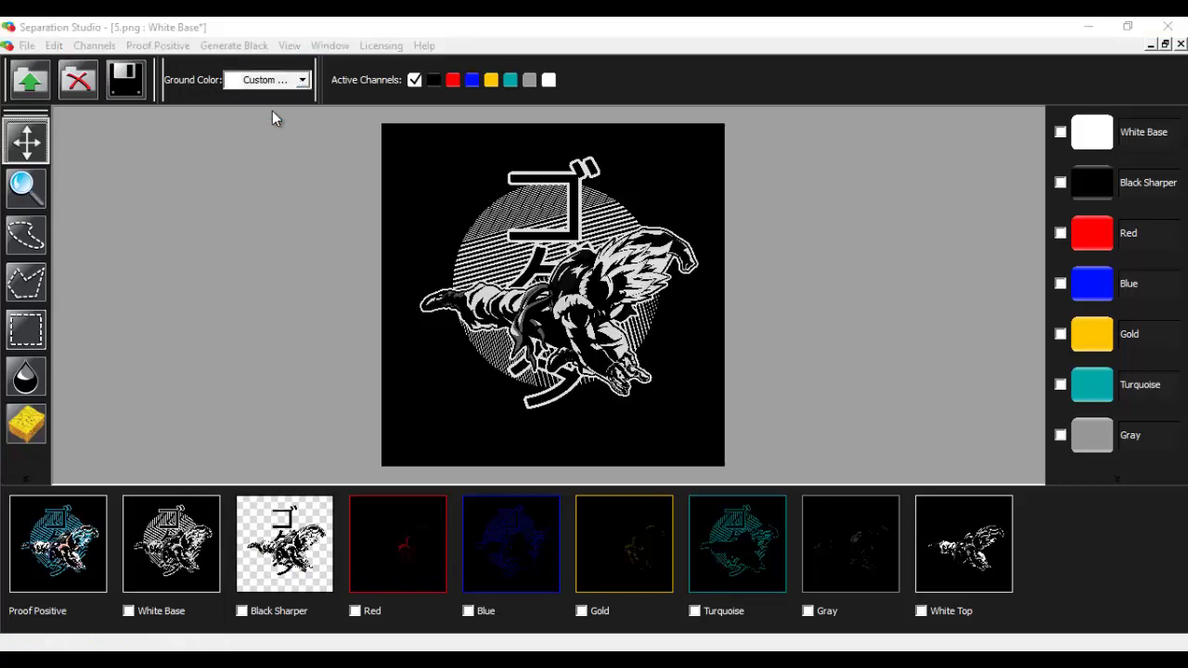
{"action": "left_click_drag", "start_coordinate": [432, 291], "coordinate": [426, 288]}
{"action": "left_click", "coordinate": [381, 221]}
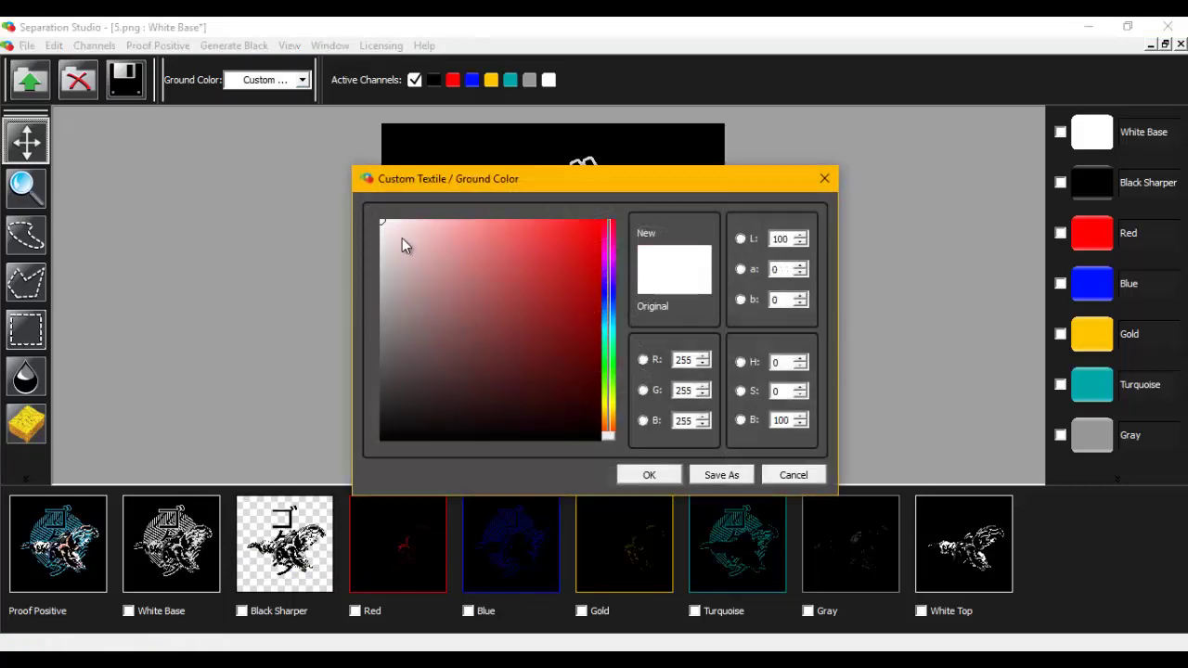
{"action": "left_click", "coordinate": [652, 476]}
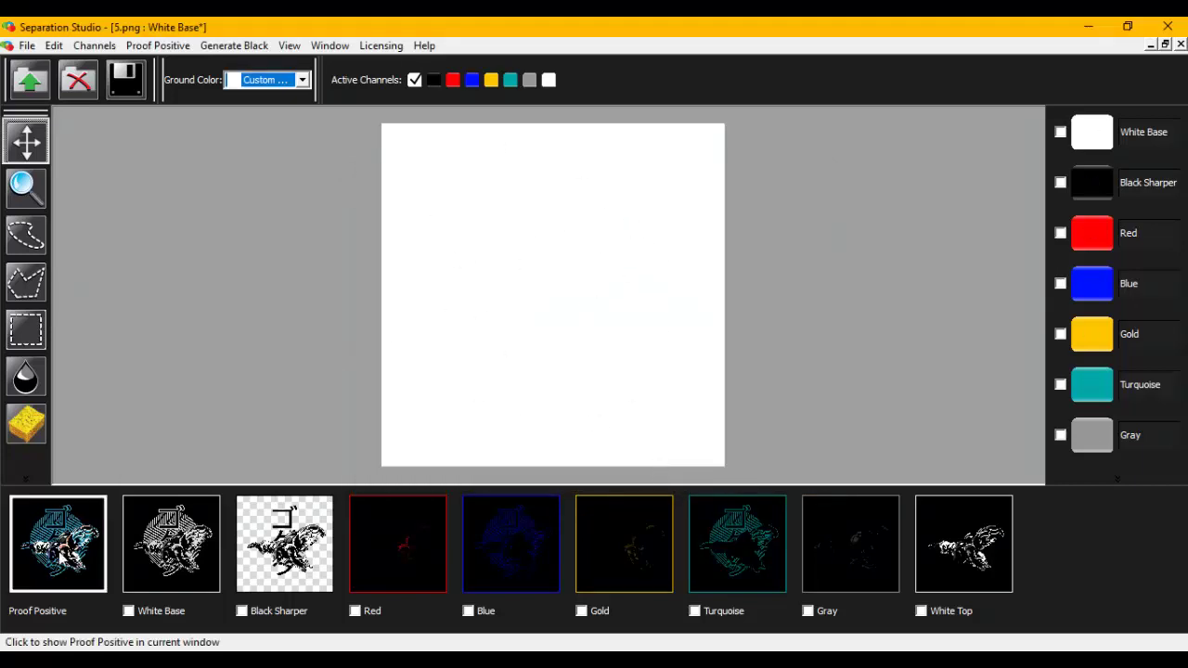
Check each channel from Black Sharper to White Top on white, ending on Proof Positive
{"action": "left_click", "coordinate": [60, 555]}
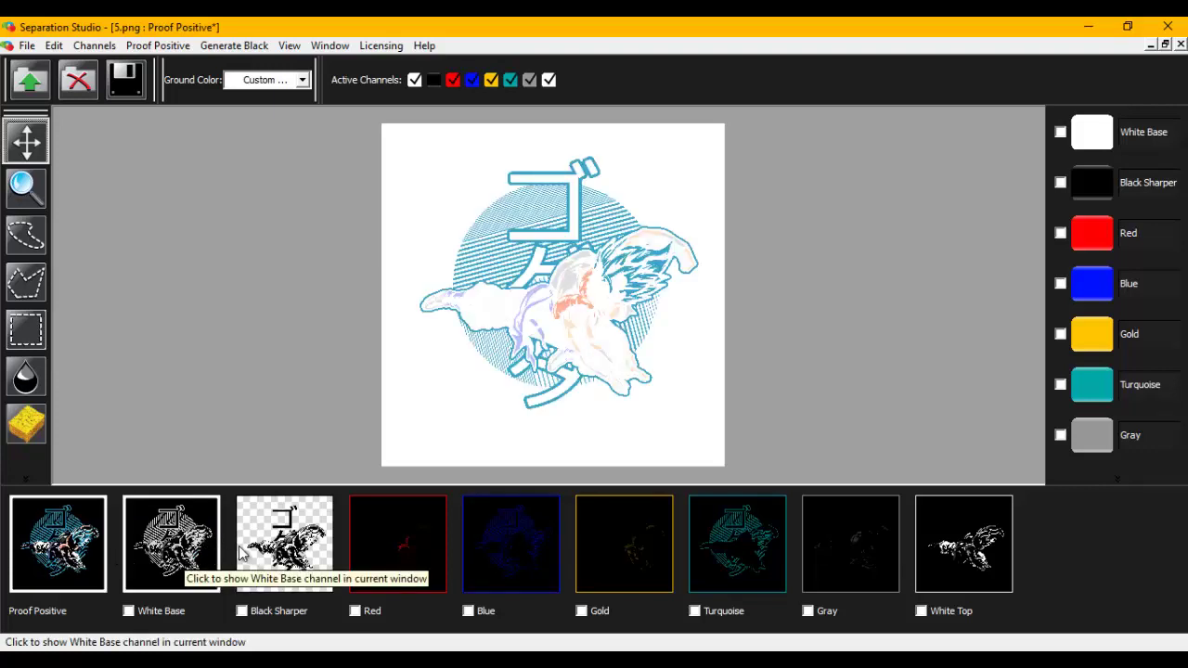
{"action": "left_click", "coordinate": [279, 557]}
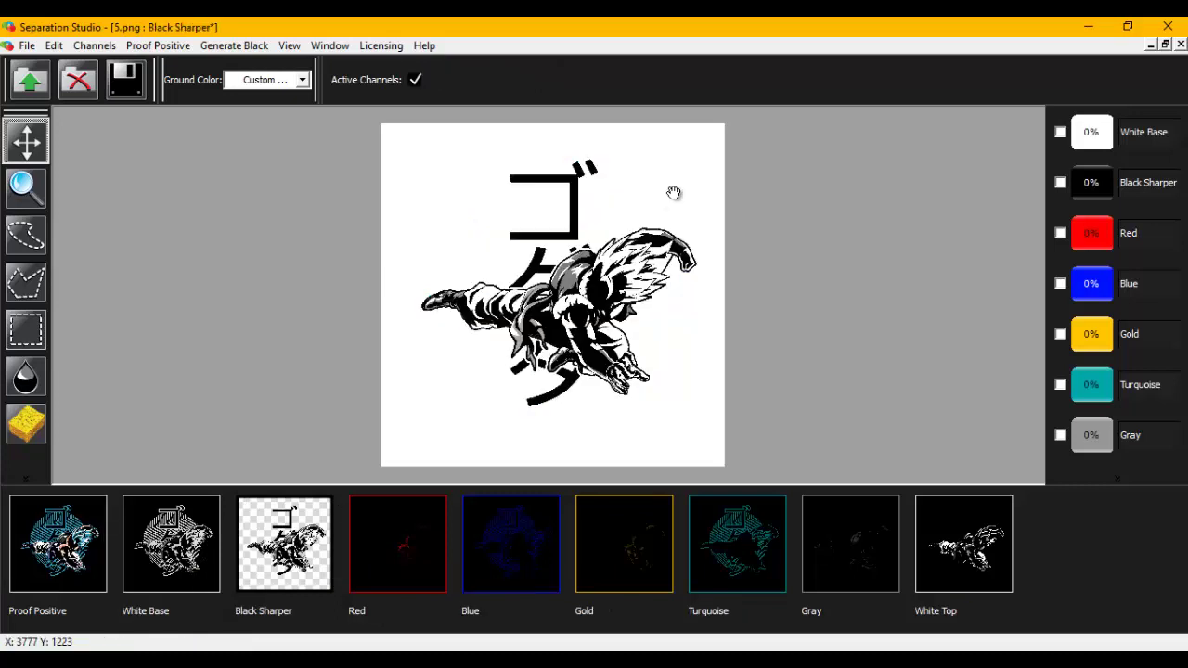
{"action": "left_click", "coordinate": [397, 555]}
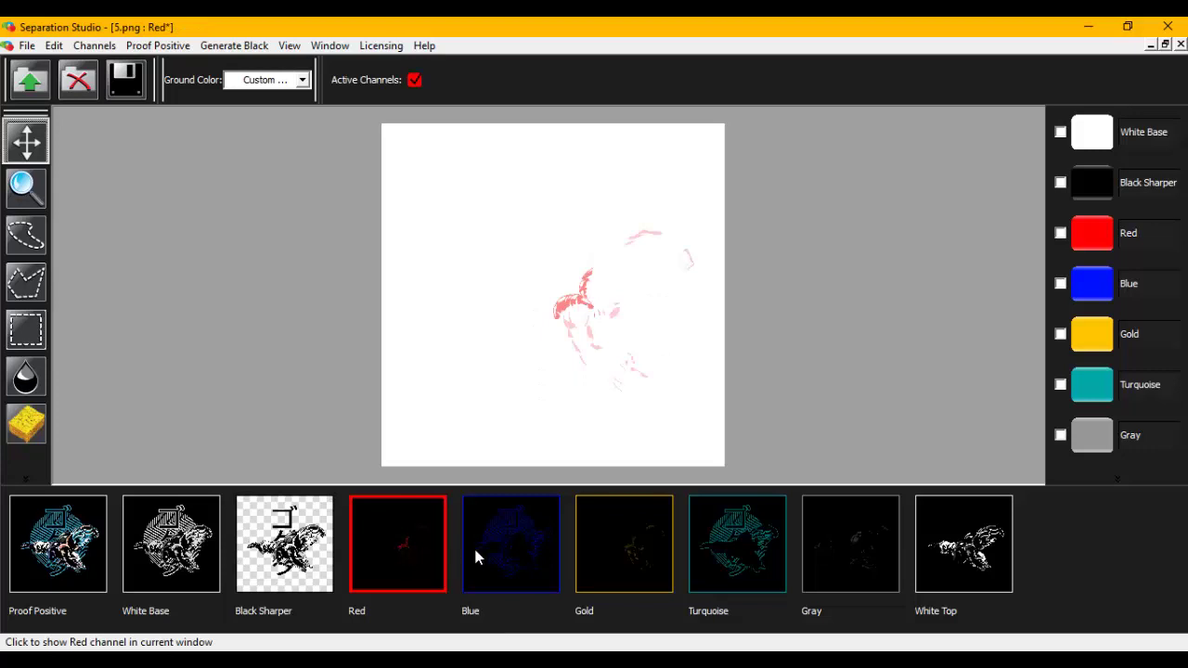
{"action": "left_click", "coordinate": [524, 541]}
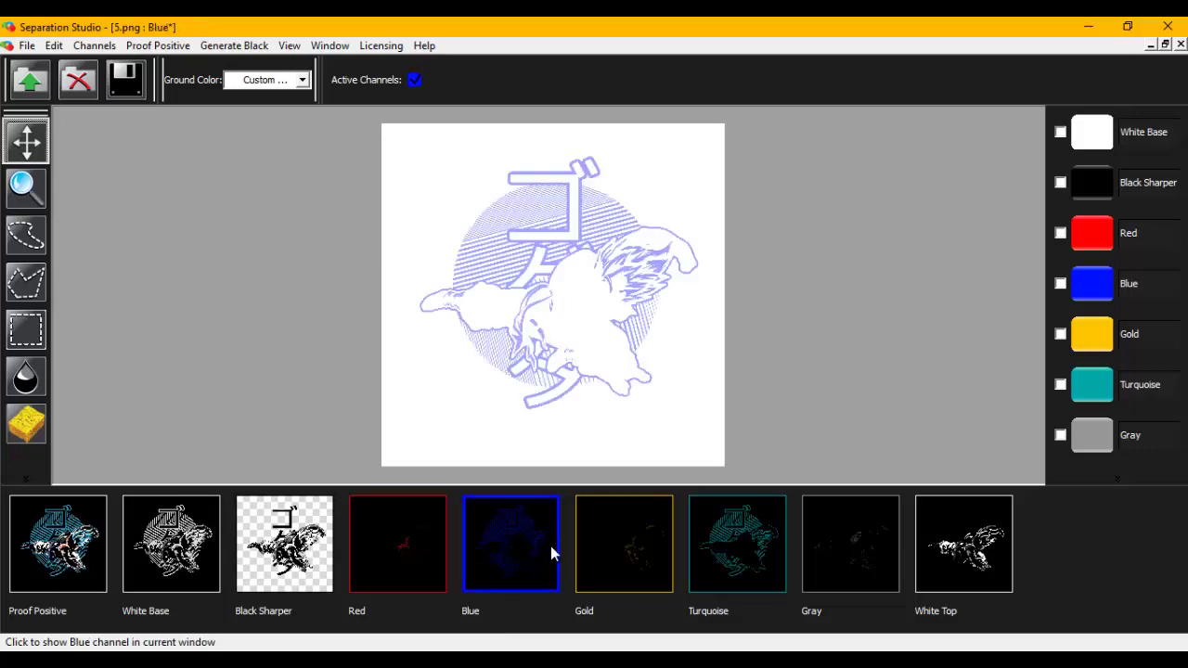
{"action": "left_click", "coordinate": [602, 540]}
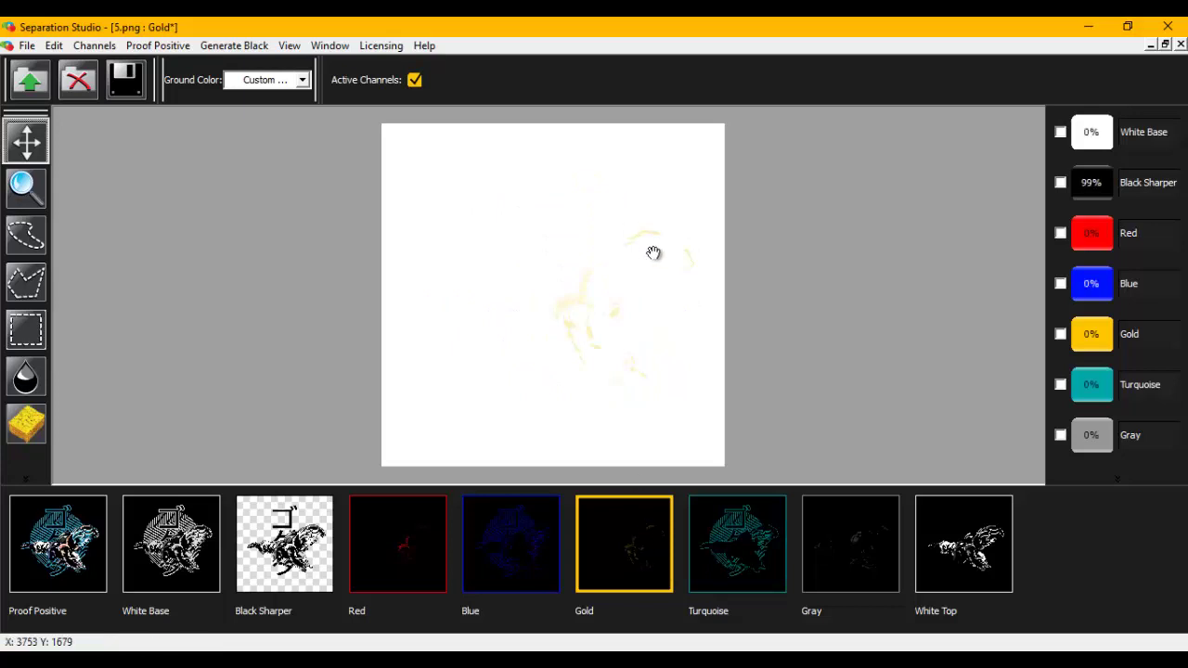
{"action": "left_click", "coordinate": [733, 533]}
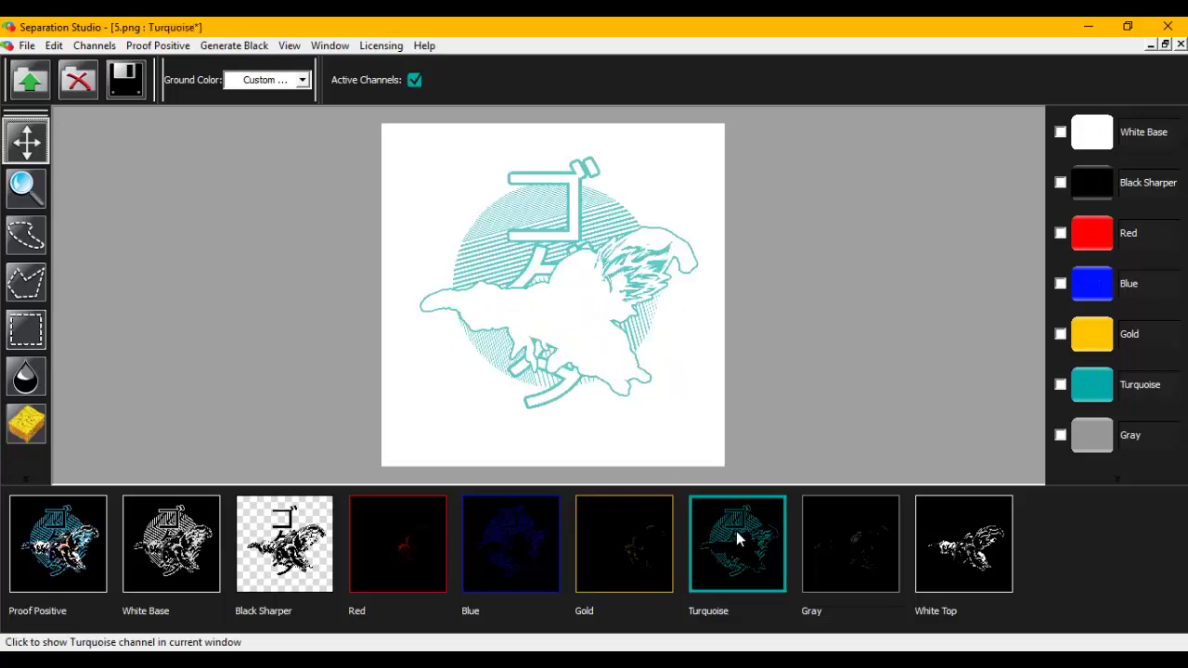
{"action": "left_click", "coordinate": [829, 553]}
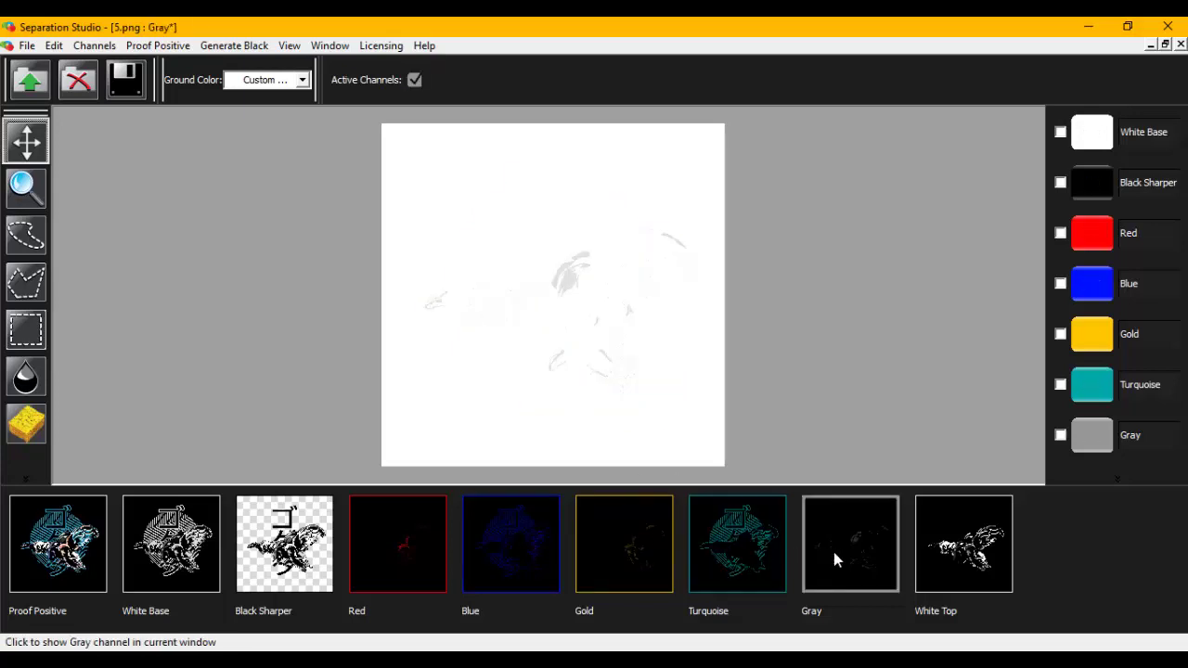
{"action": "left_click", "coordinate": [951, 557]}
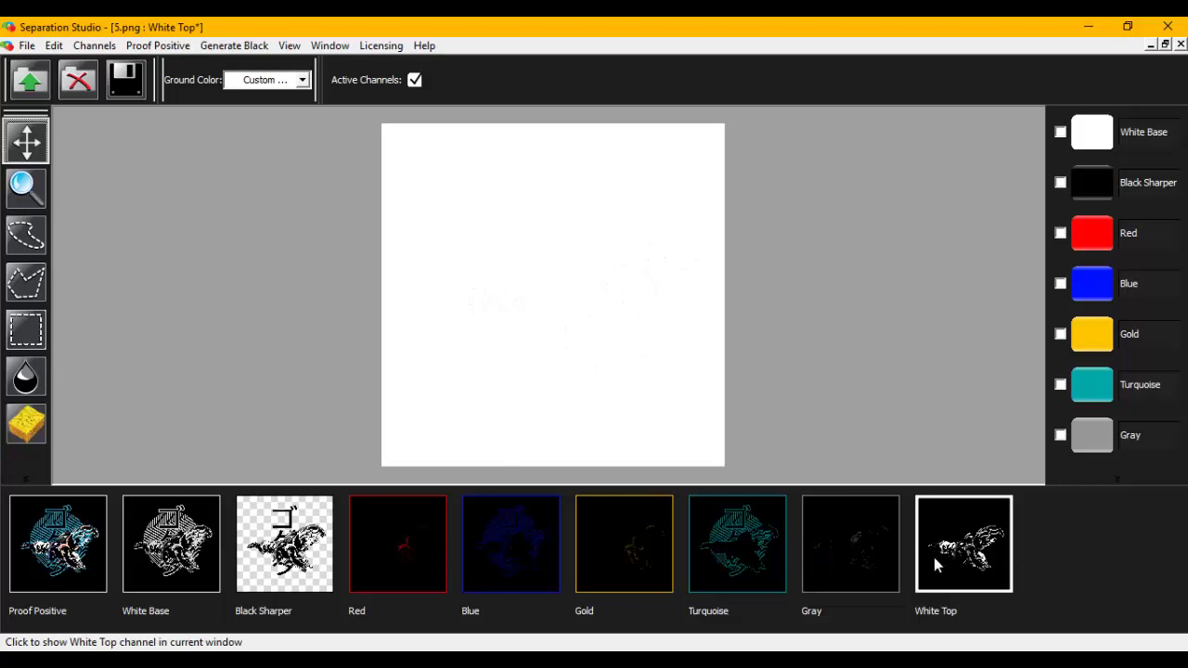
{"action": "left_click", "coordinate": [85, 560]}
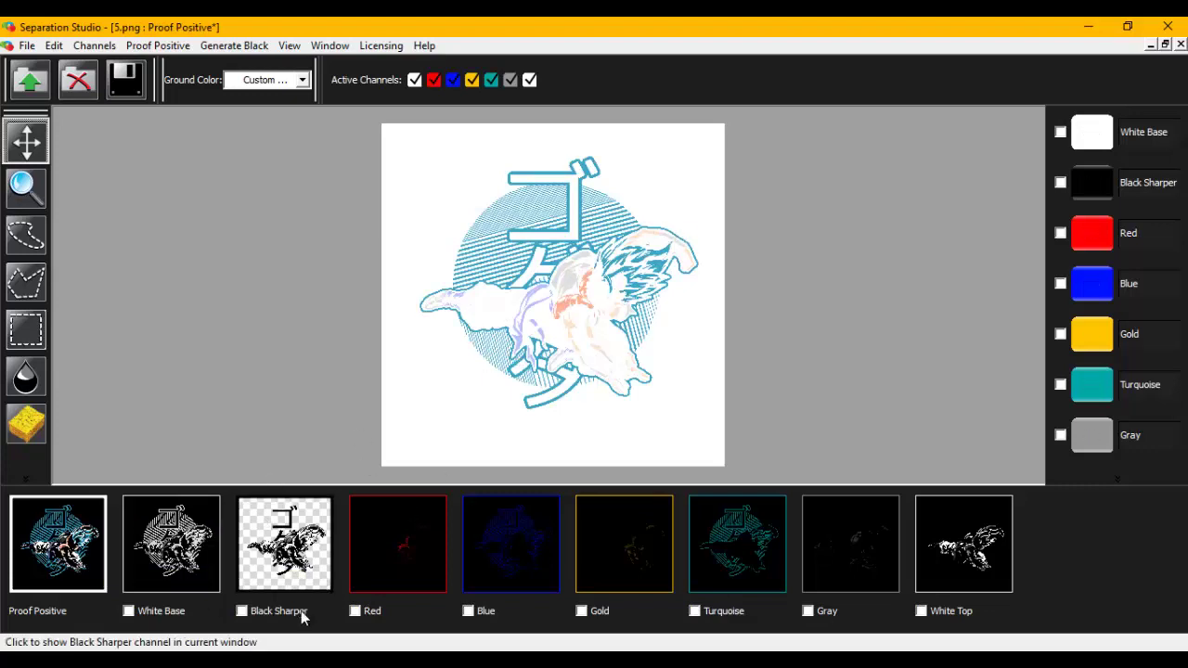
Toggle between the White Base and Black Sharper channels to compare them
{"action": "left_click", "coordinate": [186, 561]}
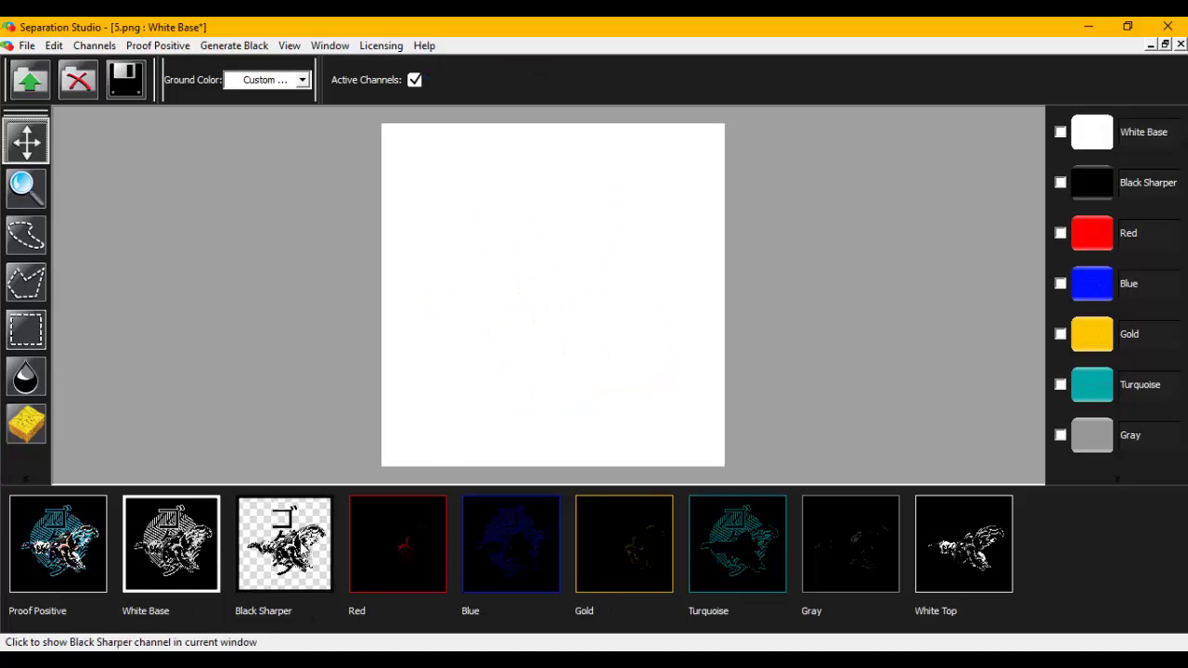
{"action": "left_click", "coordinate": [302, 550]}
{"action": "left_click", "coordinate": [185, 562]}
{"action": "left_click", "coordinate": [271, 568]}
{"action": "left_click", "coordinate": [185, 562]}
{"action": "left_click", "coordinate": [271, 570]}
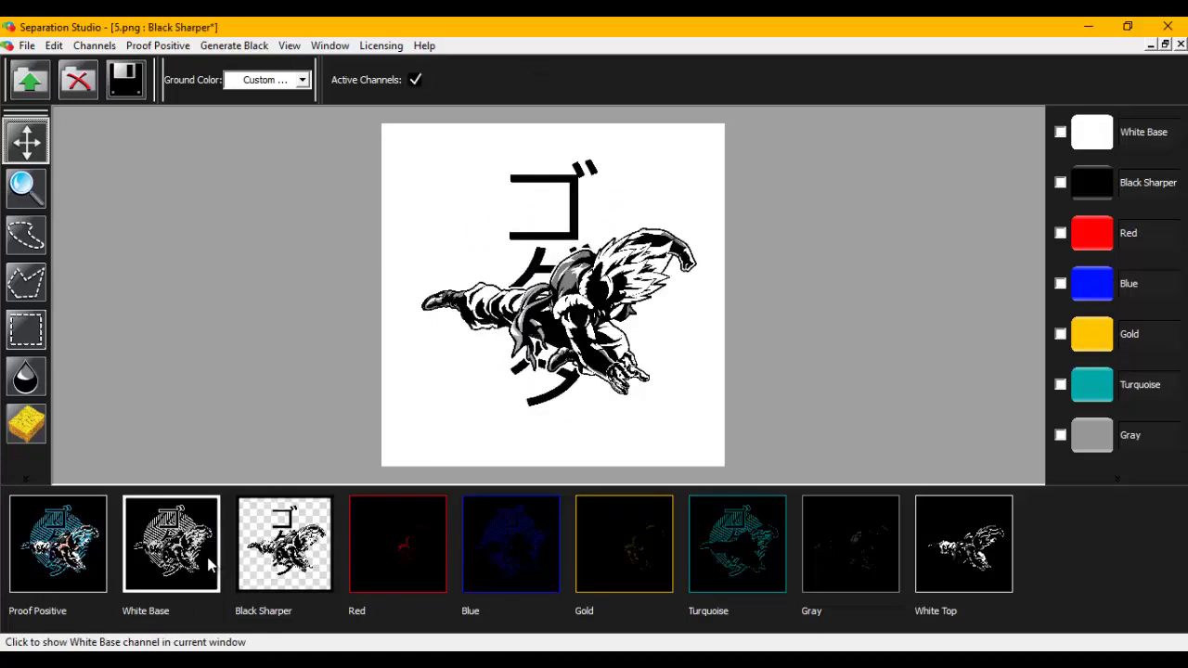
{"action": "left_click", "coordinate": [207, 556]}
{"action": "left_click", "coordinate": [277, 566]}
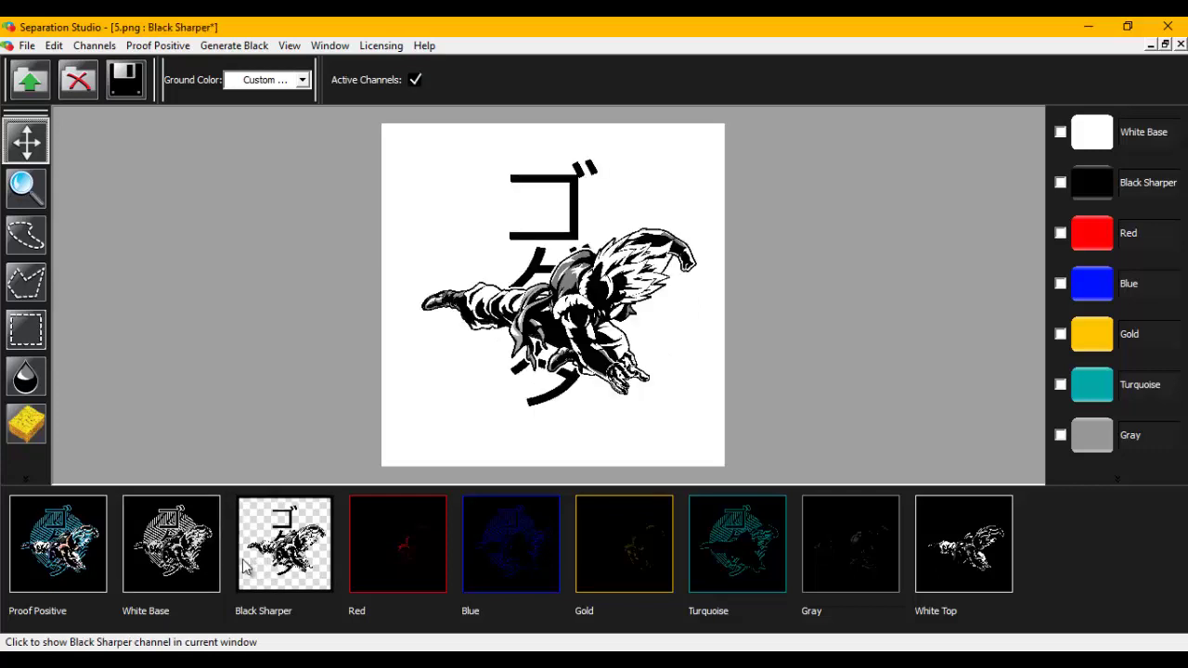
{"action": "left_click", "coordinate": [186, 562]}
{"action": "left_click", "coordinate": [238, 555]}
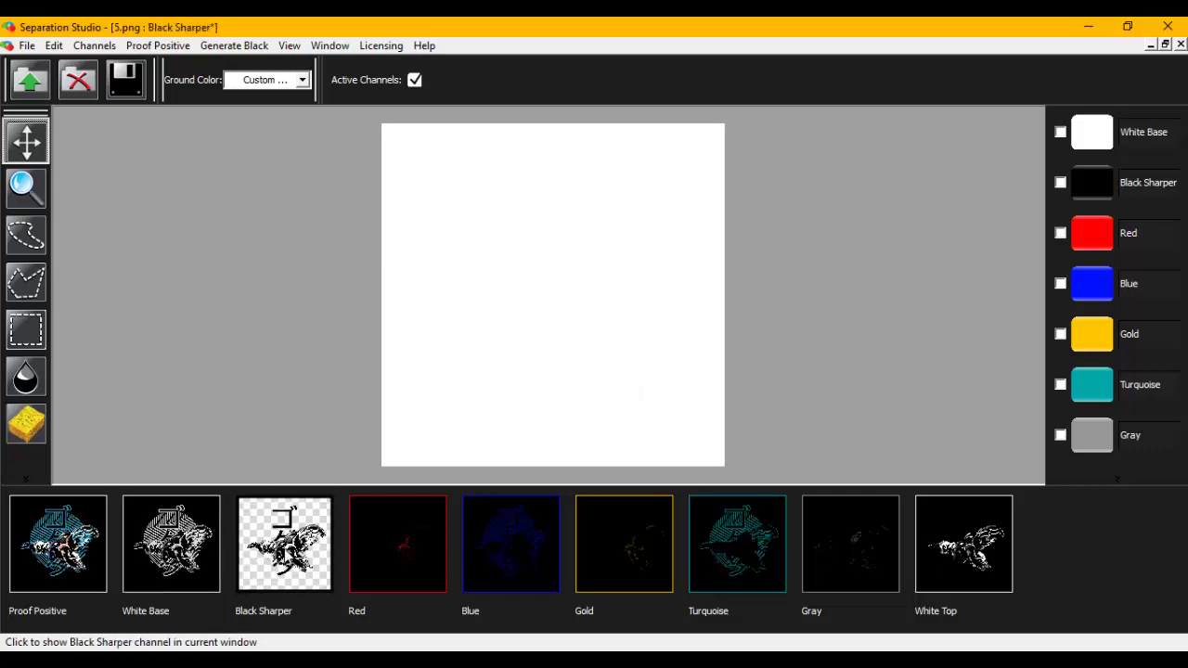
Preview the Red through White Top channels, then return to Red
{"action": "left_click", "coordinate": [390, 566]}
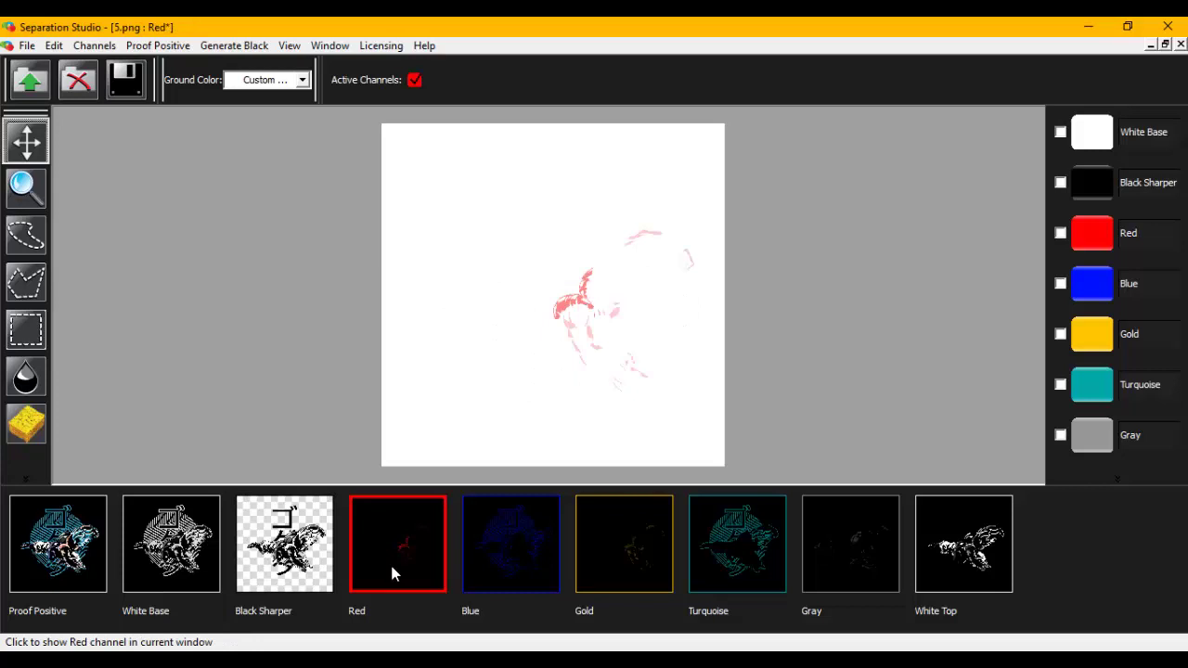
{"action": "left_click", "coordinate": [513, 549]}
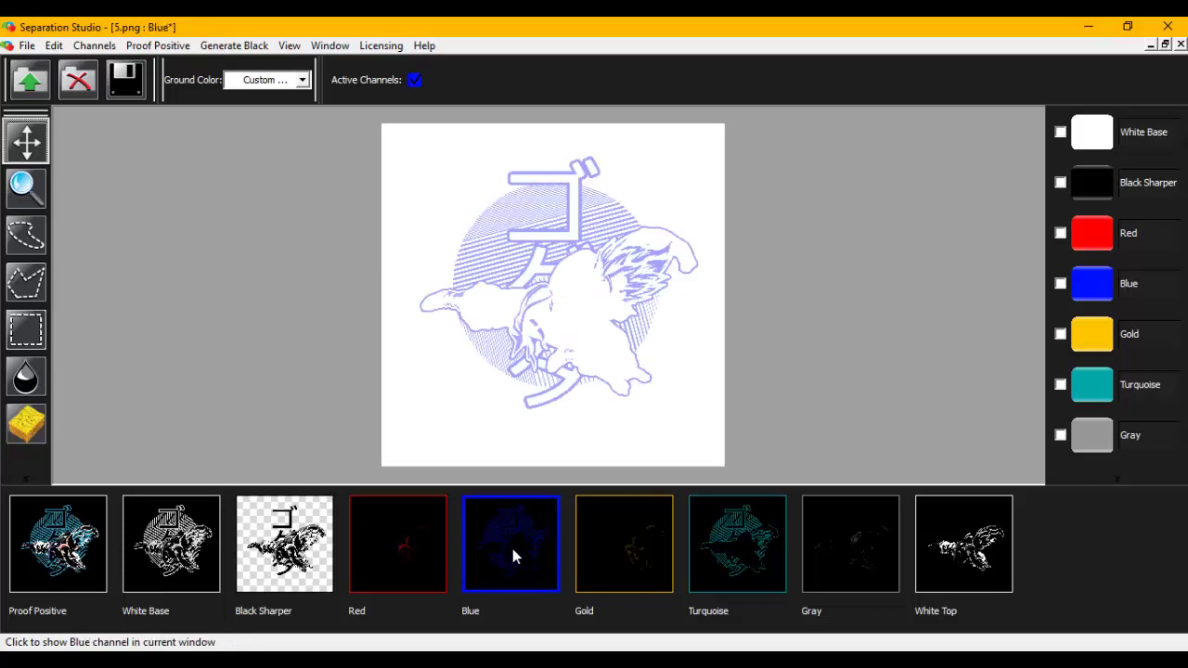
{"action": "left_click", "coordinate": [619, 538]}
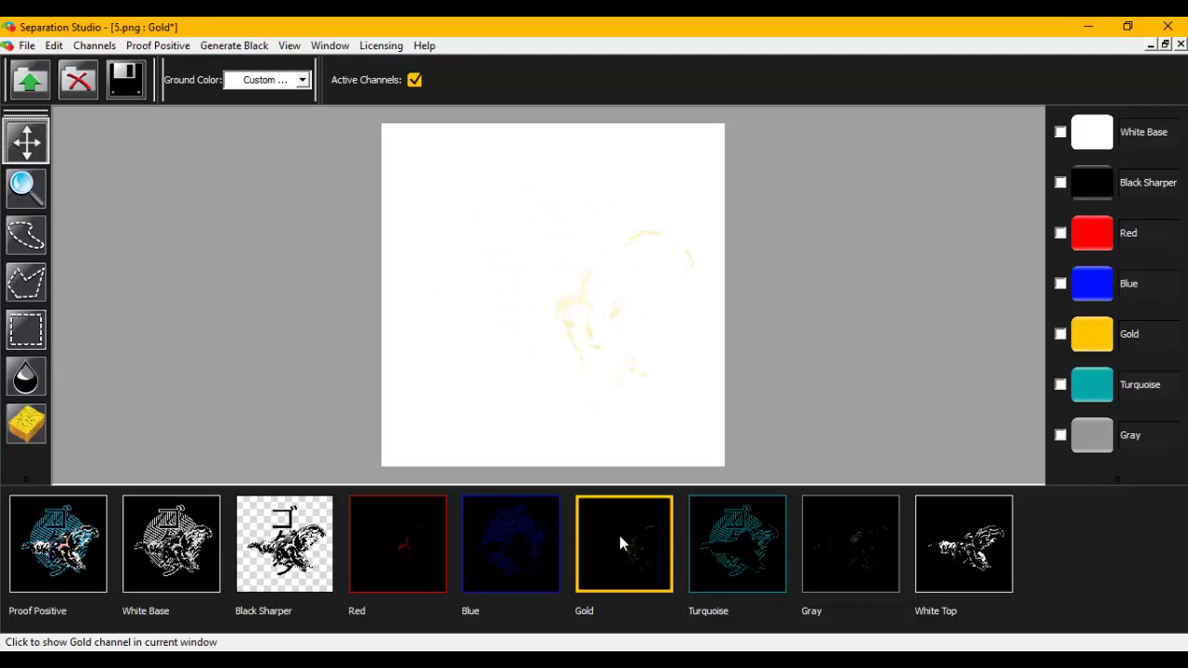
{"action": "left_click", "coordinate": [736, 550]}
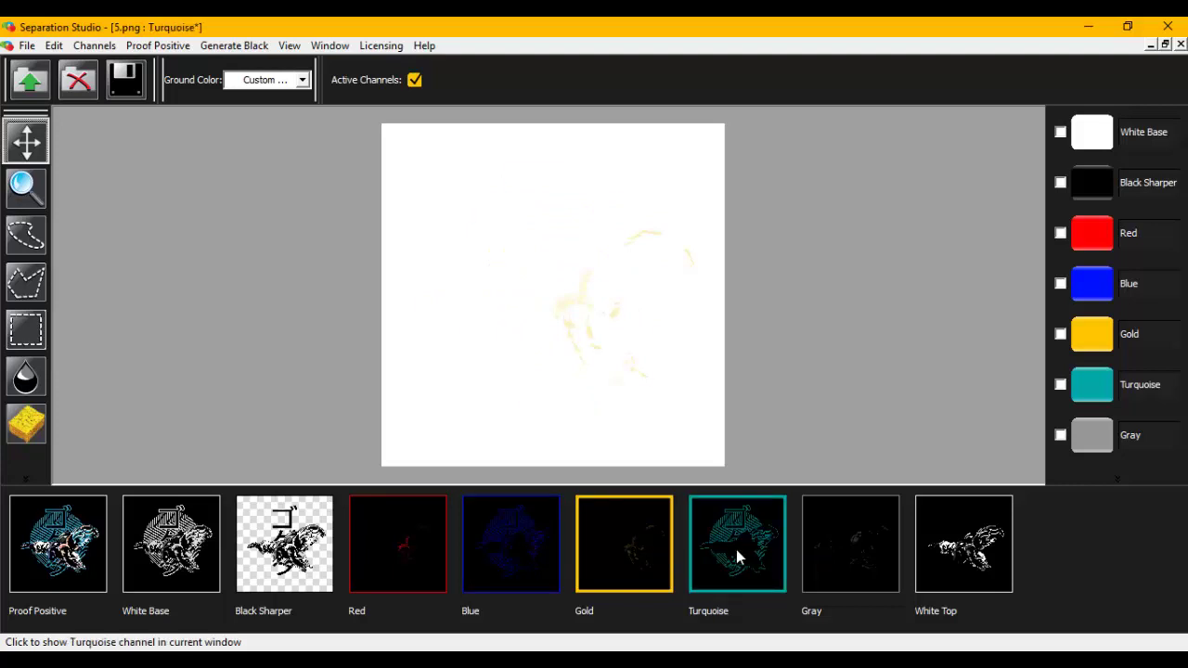
{"action": "left_click", "coordinate": [831, 557]}
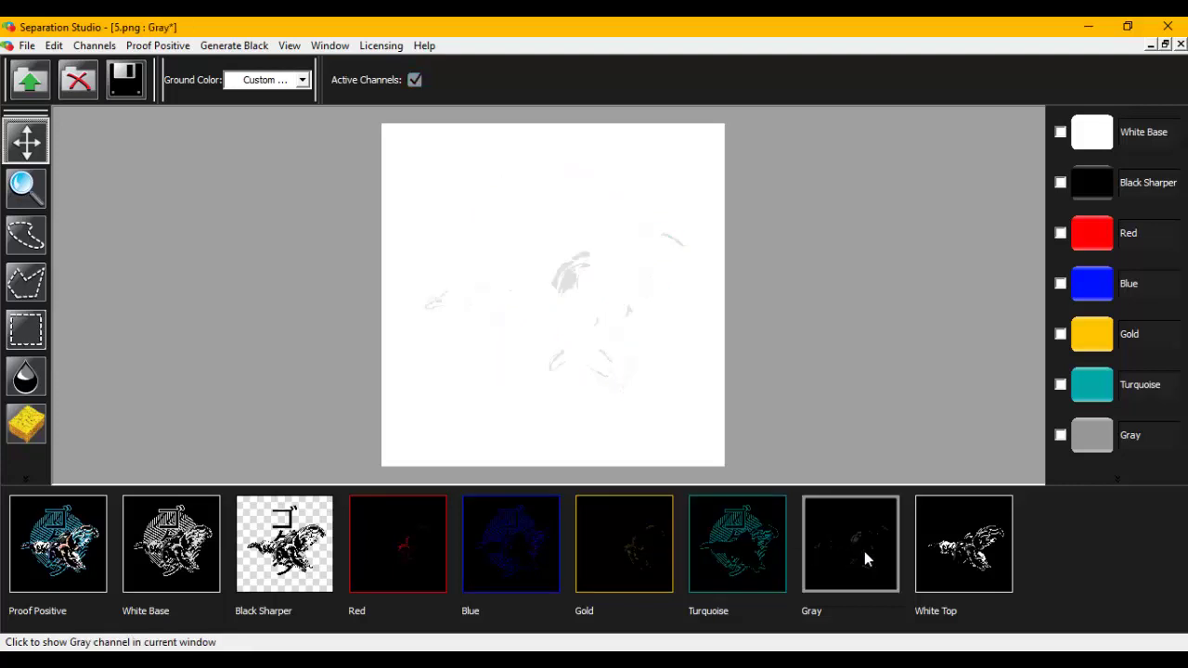
{"action": "left_click", "coordinate": [949, 555]}
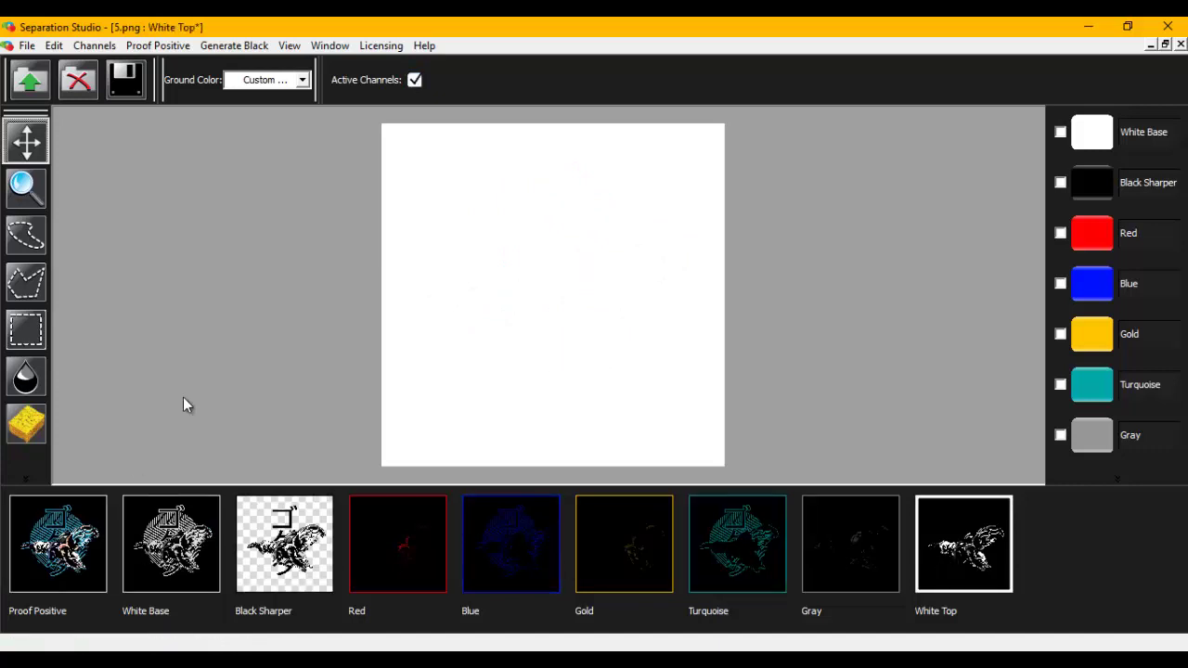
{"action": "left_click", "coordinate": [414, 519]}
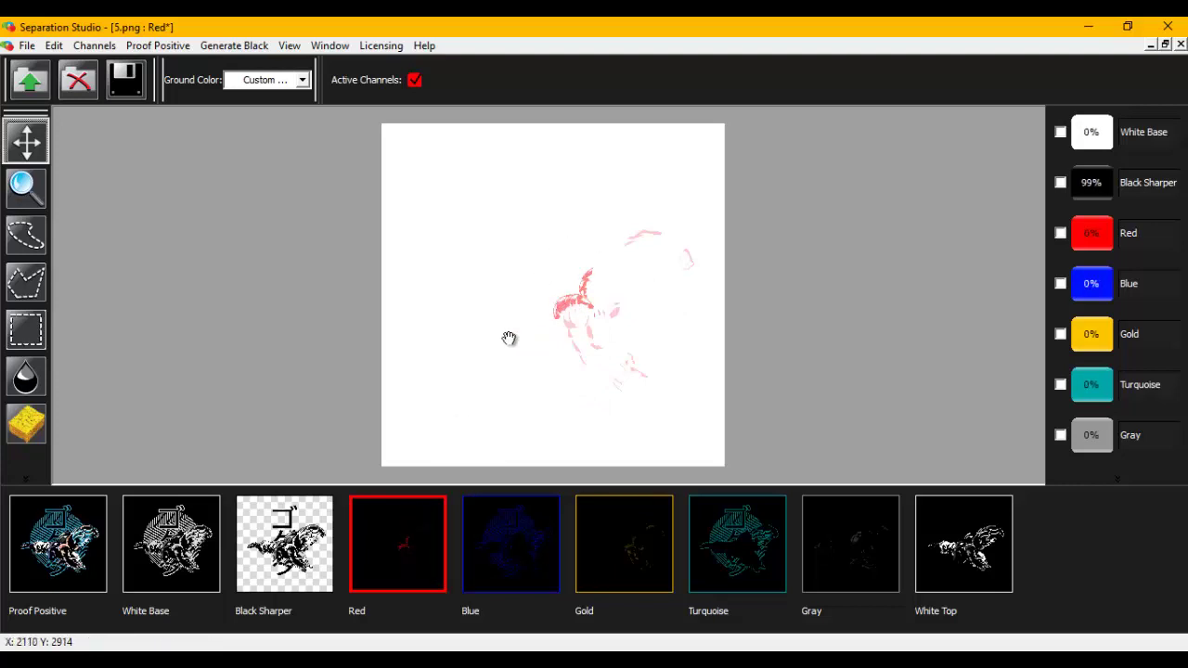
Try Red channel saturation limits in Adjust Channel, then cancel without applying
{"action": "right_click", "coordinate": [413, 550]}
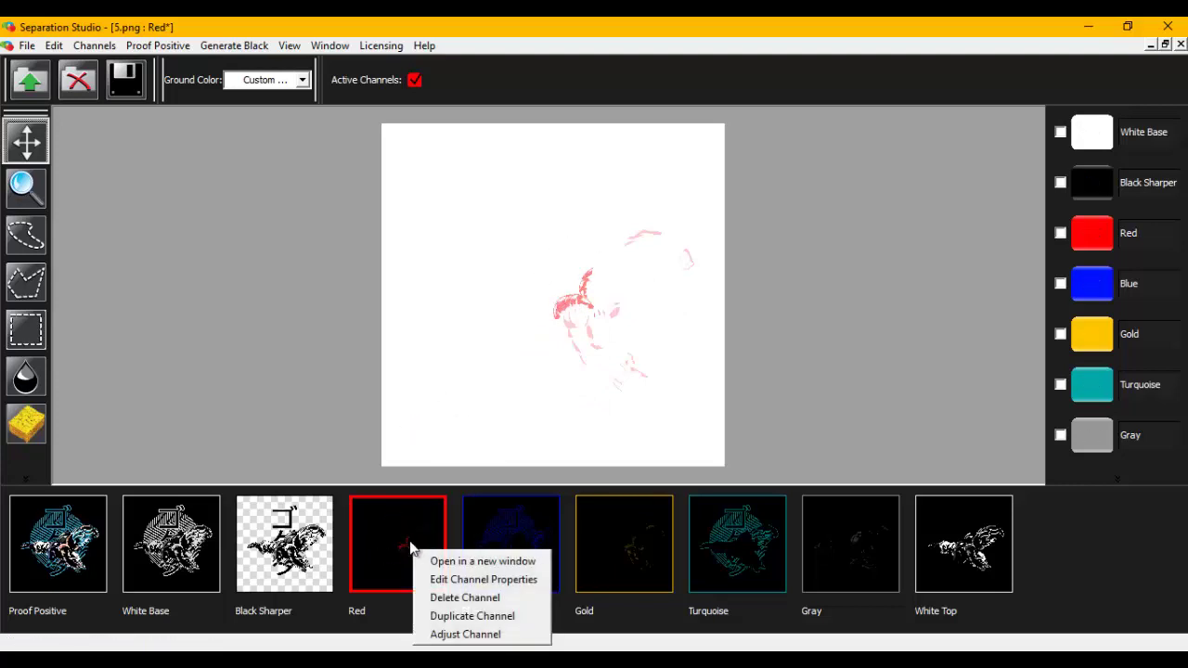
{"action": "right_click", "coordinate": [408, 536]}
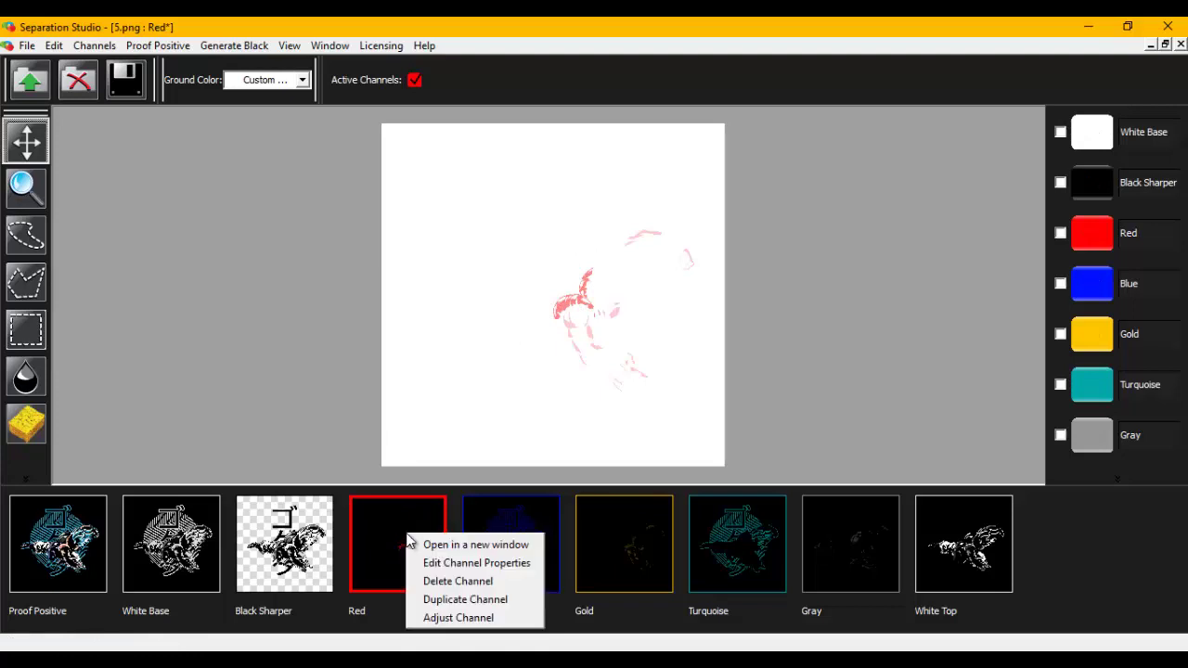
{"action": "left_click", "coordinate": [460, 618]}
{"action": "left_click_drag", "start_coordinate": [575, 284], "coordinate": [575, 354]}
{"action": "mouse_move", "coordinate": [538, 390]}
{"action": "left_mouse_down"}
{"action": "mouse_move", "coordinate": [795, 392]}
{"action": "mouse_move", "coordinate": [445, 395]}
{"action": "left_mouse_up"}
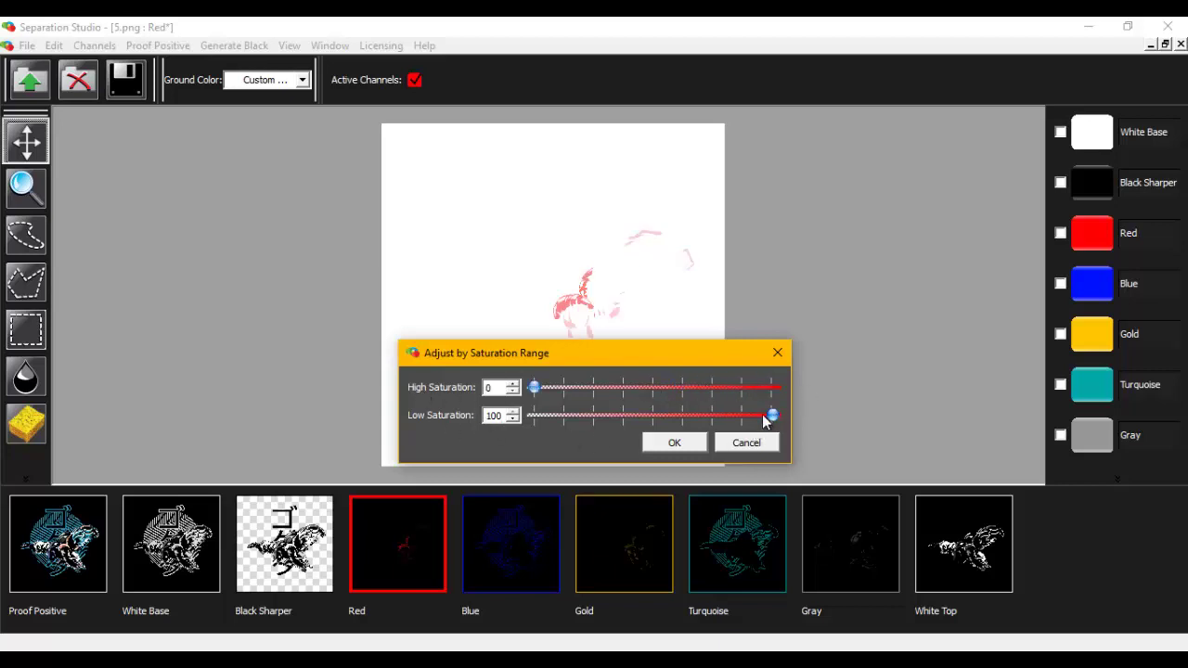
{"action": "mouse_move", "coordinate": [770, 415]}
{"action": "left_mouse_down"}
{"action": "mouse_move", "coordinate": [716, 417]}
{"action": "mouse_move", "coordinate": [775, 417]}
{"action": "left_mouse_up"}
{"action": "left_click_drag", "start_coordinate": [539, 394], "coordinate": [545, 394]}
{"action": "left_click", "coordinate": [743, 443]}
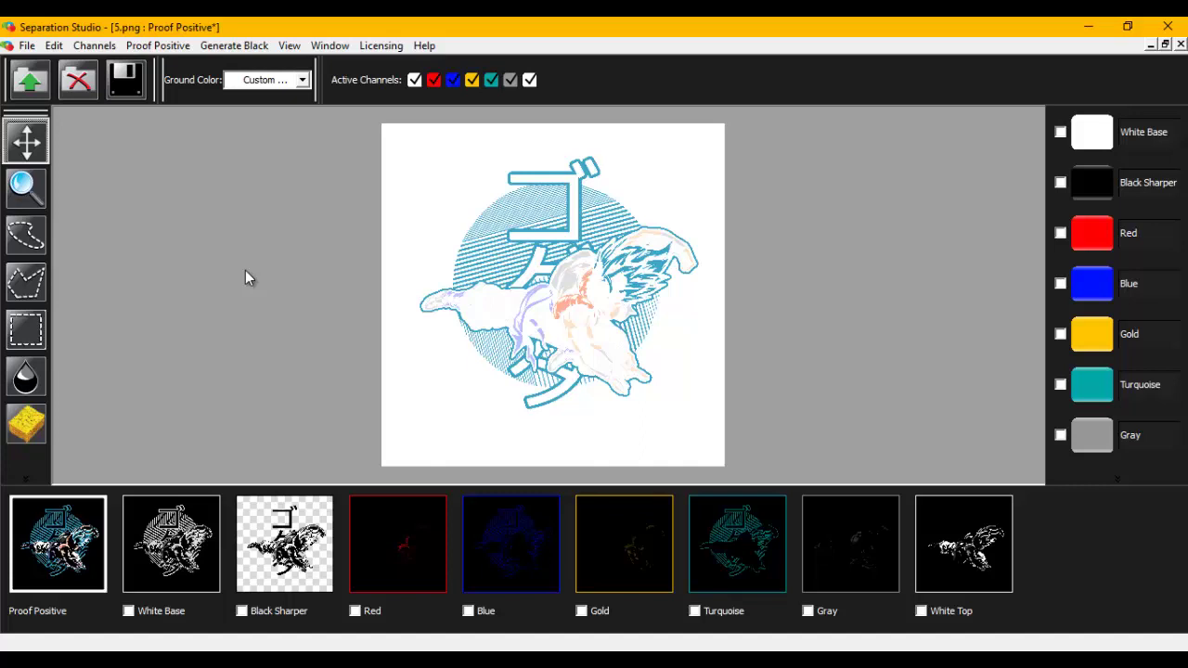
Save the separations as GOGETA in DCS 2.0 (*.eps) format to the Escritorio (Desktop) folder
{"action": "left_click", "coordinate": [27, 46]}
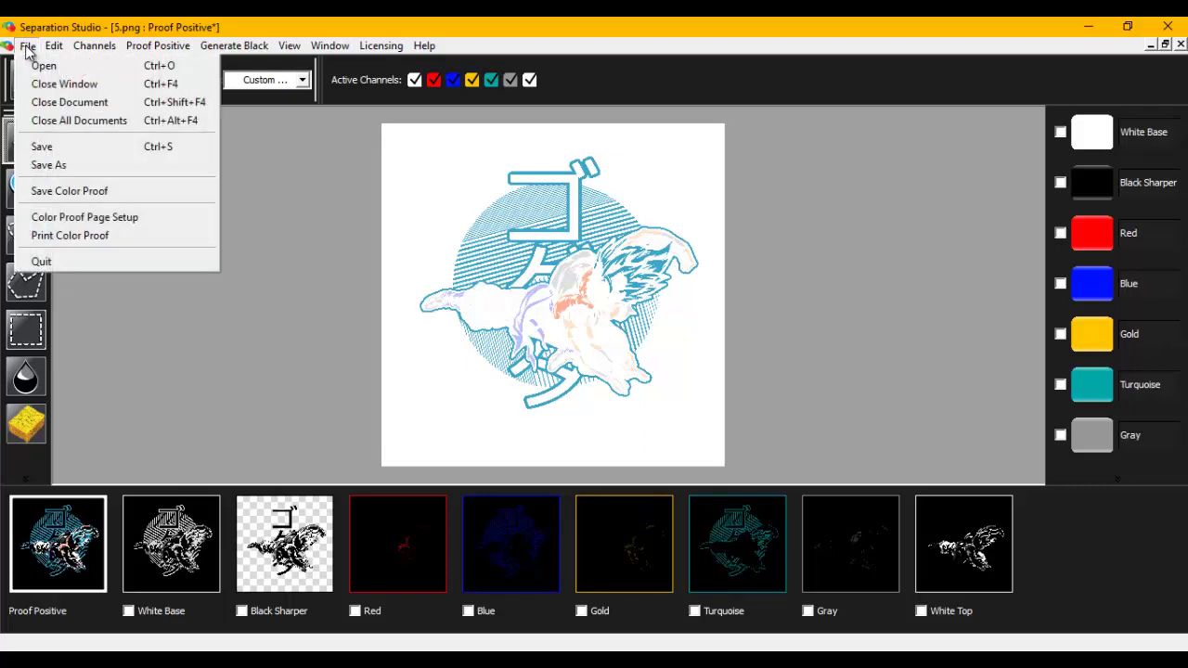
{"action": "left_click", "coordinate": [48, 147]}
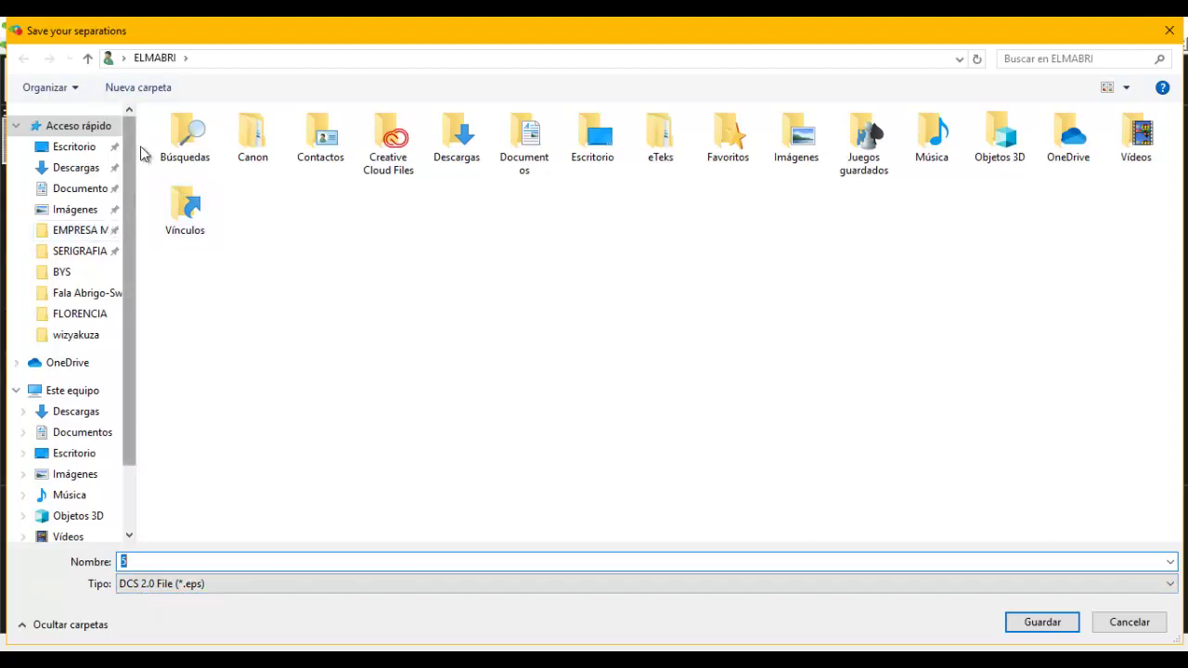
{"action": "left_click", "coordinate": [90, 151]}
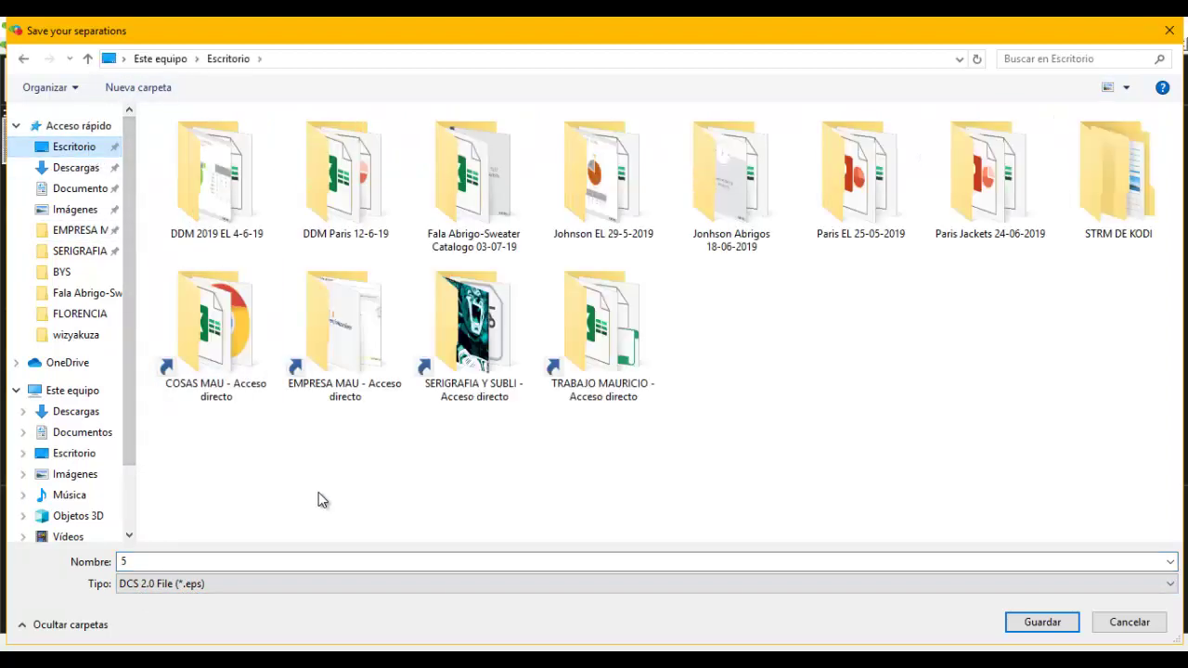
{"action": "left_click", "coordinate": [148, 562]}
{"action": "type", "text": "GOGETA"}
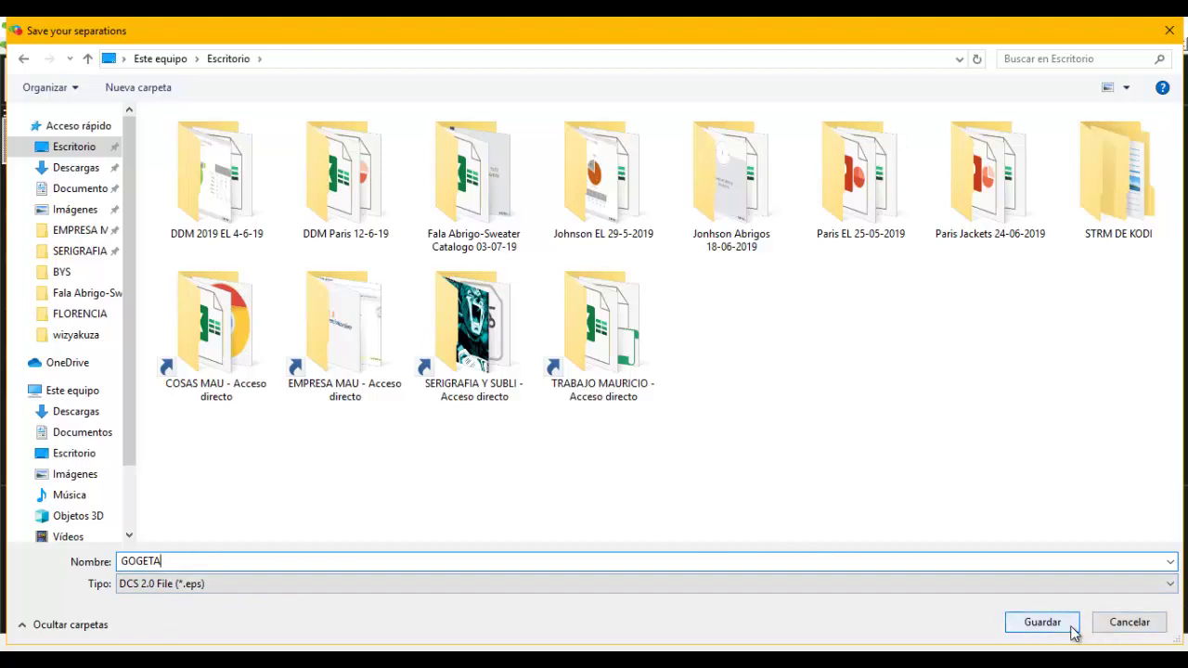
{"action": "left_click", "coordinate": [1042, 622]}
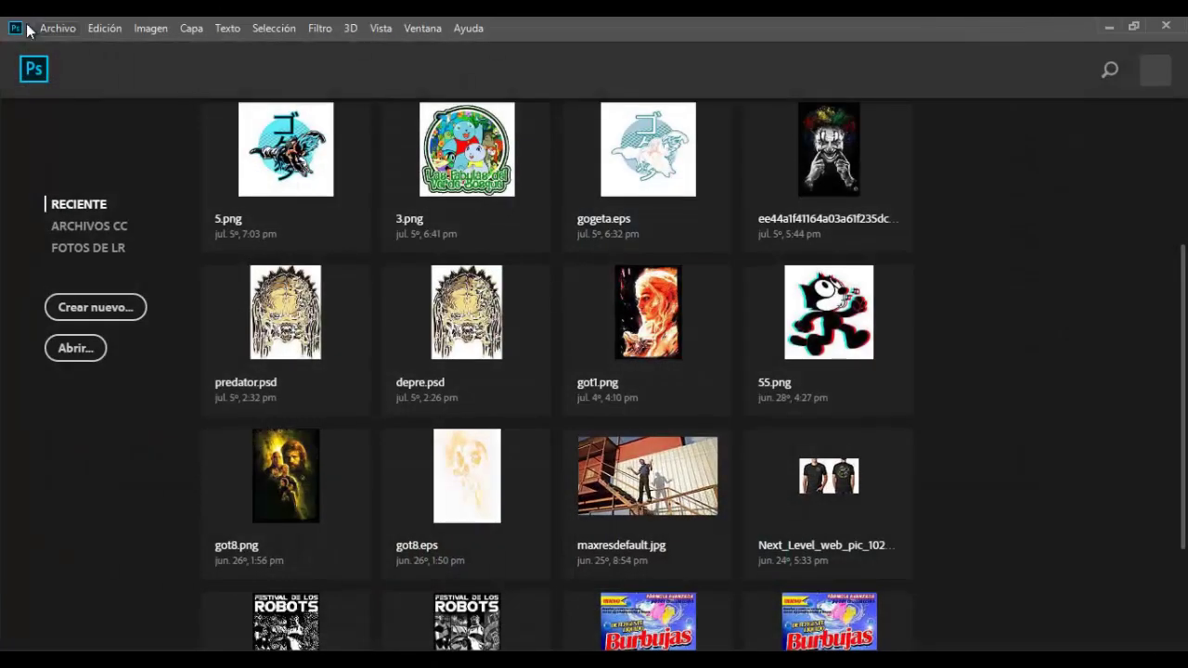
Open GOGETA.eps from the Escritorio (Desktop) folder in Photoshop
{"action": "left_click", "coordinate": [57, 28]}
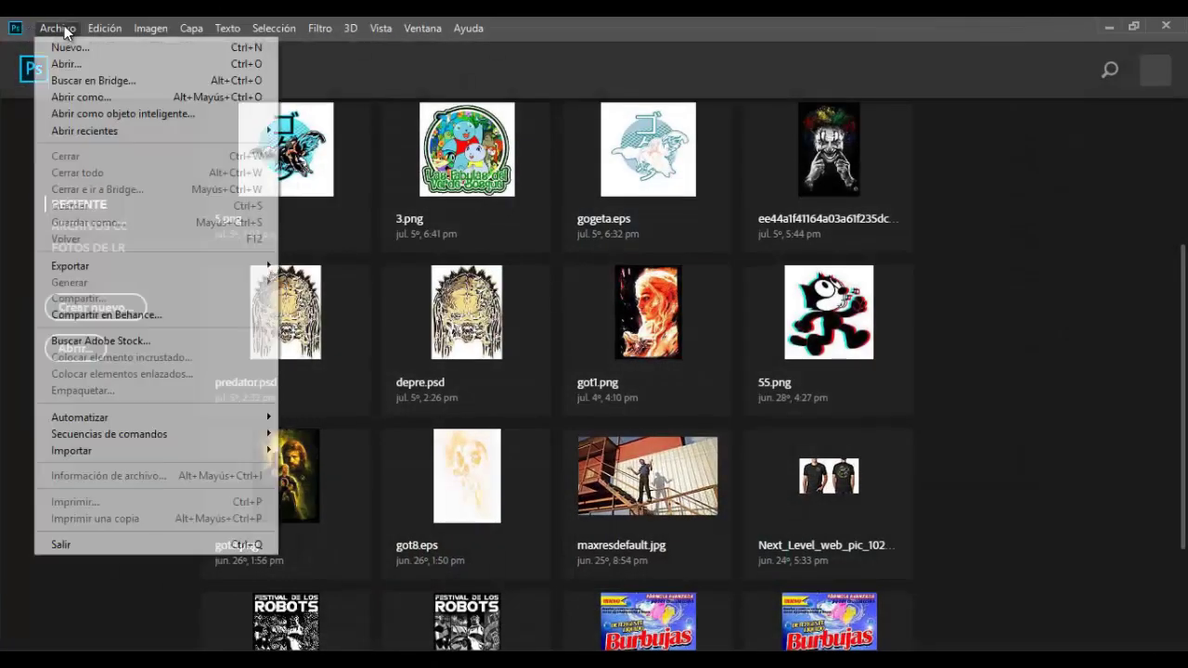
{"action": "left_click", "coordinate": [67, 63]}
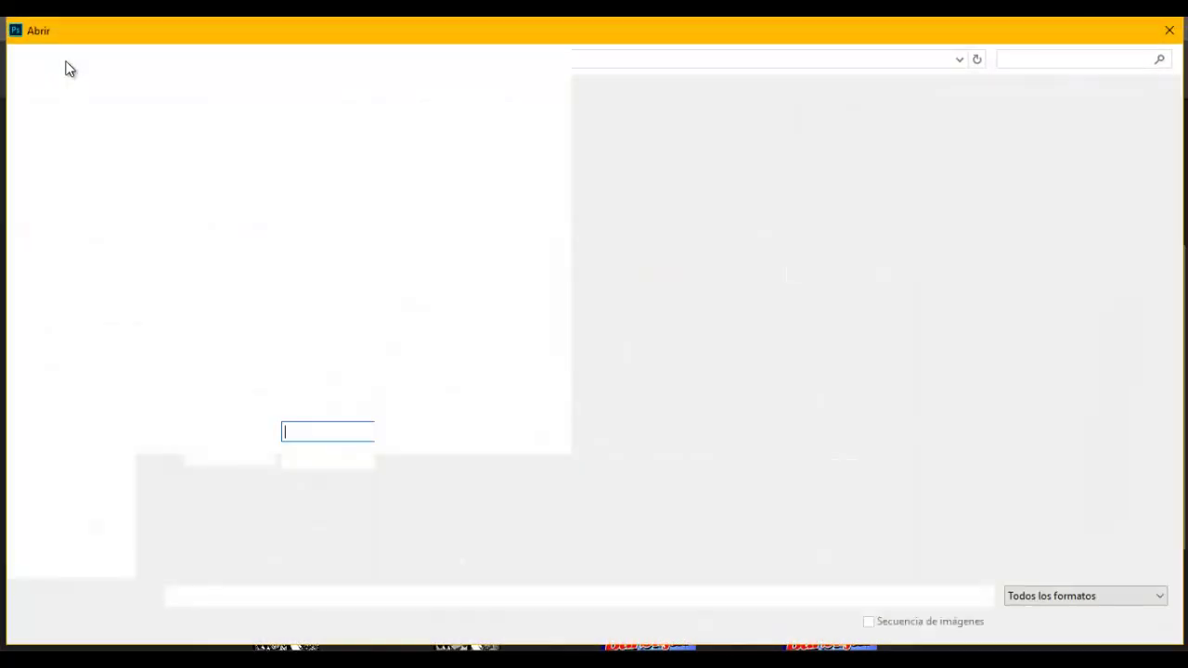
{"action": "scroll", "coordinate": [134, 148], "scroll_direction": "up", "scroll_amount": 2}
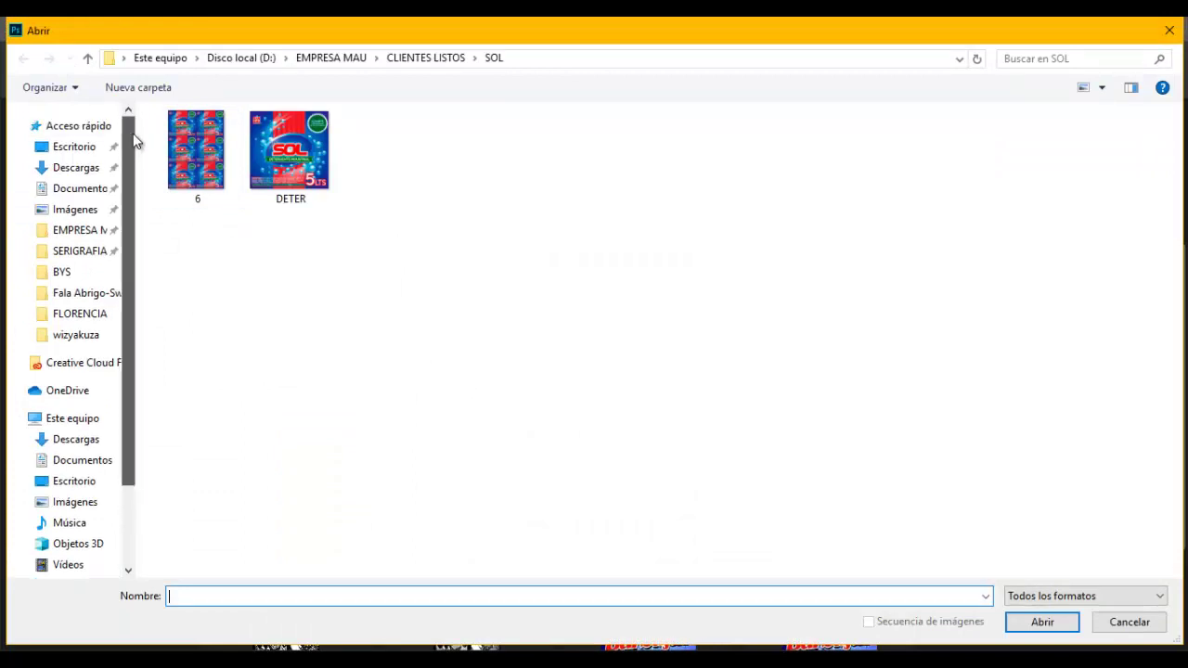
{"action": "left_click", "coordinate": [74, 147]}
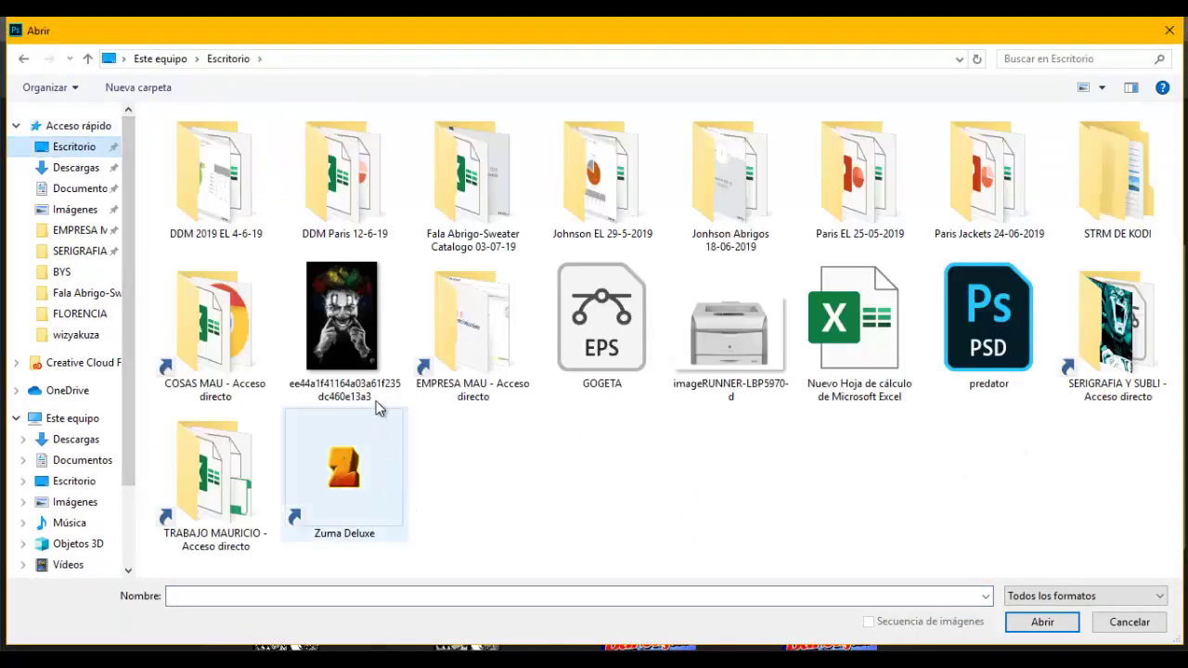
{"action": "left_click", "coordinate": [600, 339]}
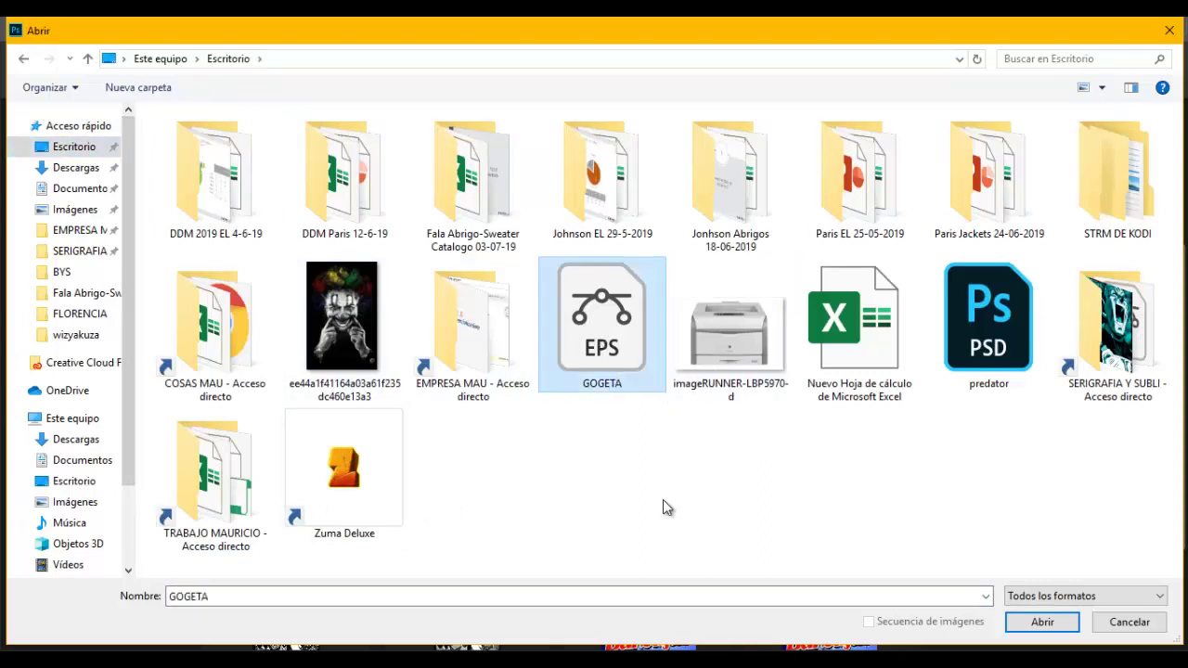
{"action": "key", "text": "Return"}
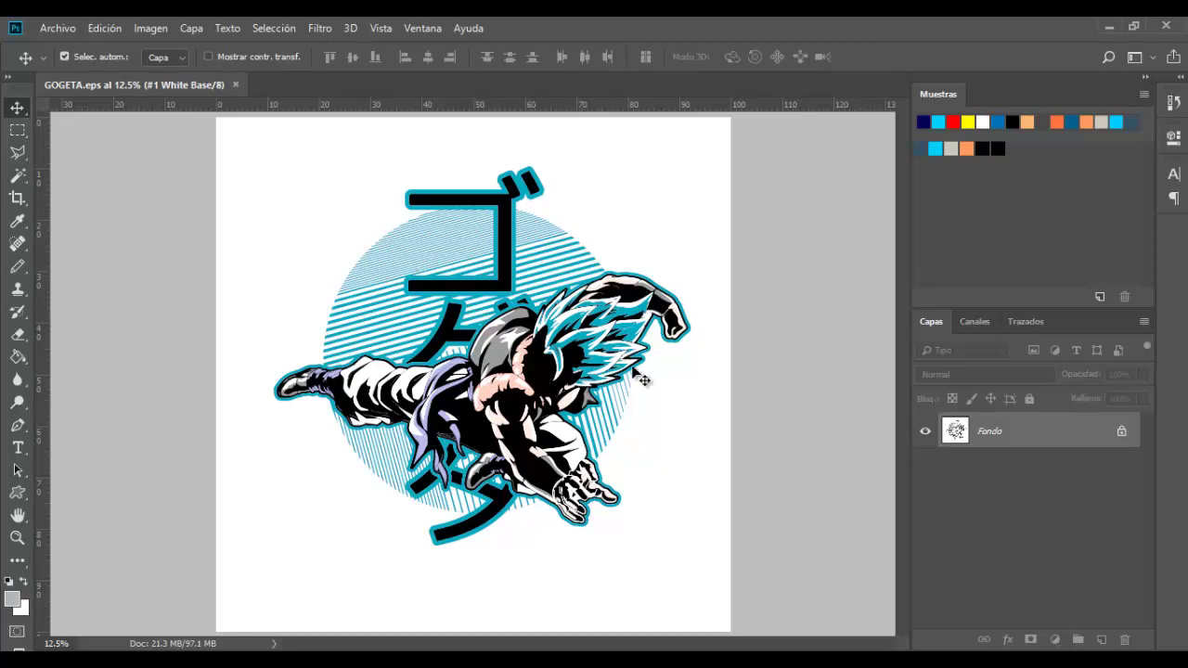
Inspect each separation channel in turn, from #8 White Top back up to #1 White Base
{"action": "left_click", "coordinate": [975, 322]}
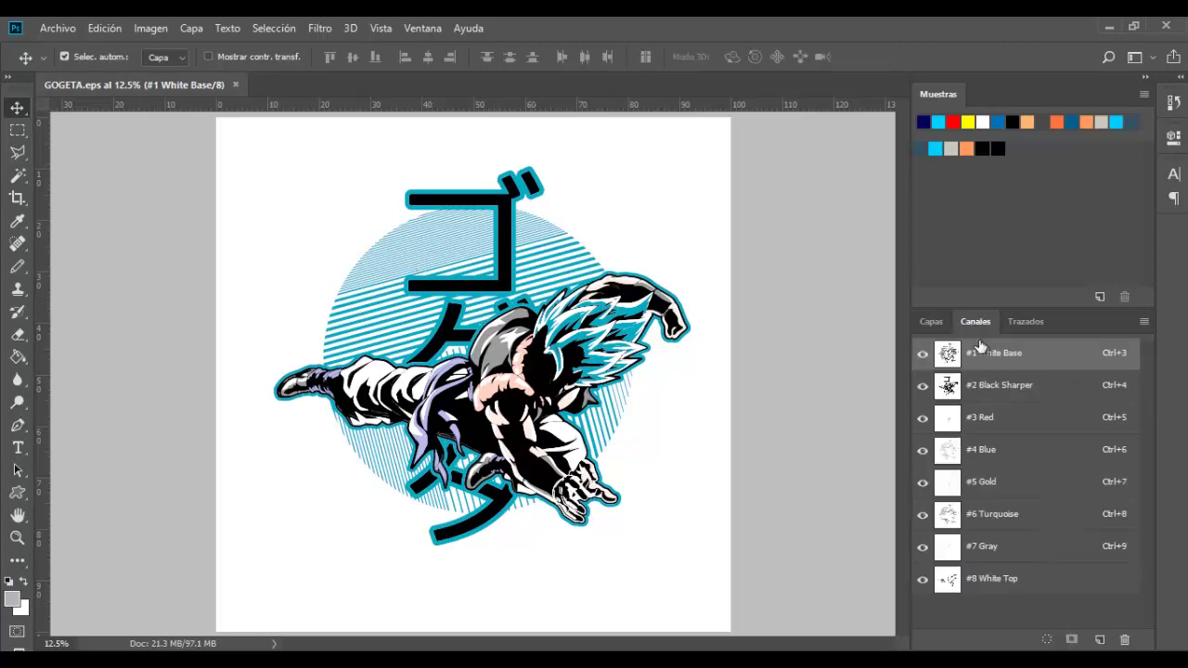
{"action": "left_click", "coordinate": [989, 580]}
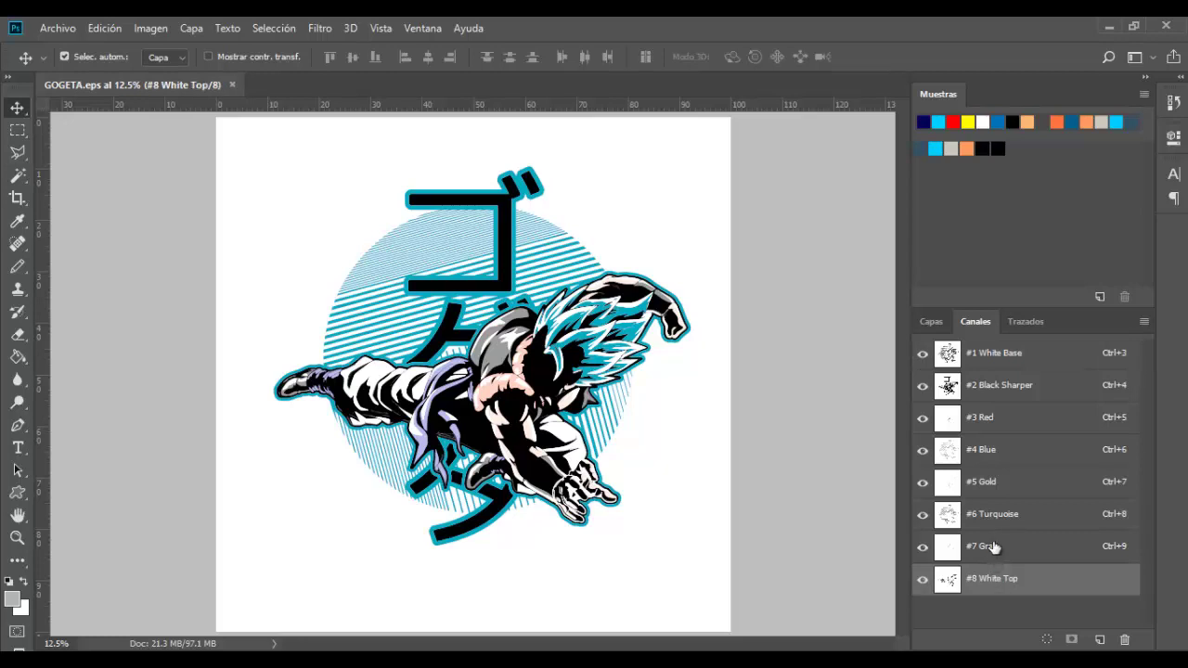
{"action": "left_click", "coordinate": [994, 546]}
{"action": "left_click", "coordinate": [994, 504]}
{"action": "left_click", "coordinate": [991, 482]}
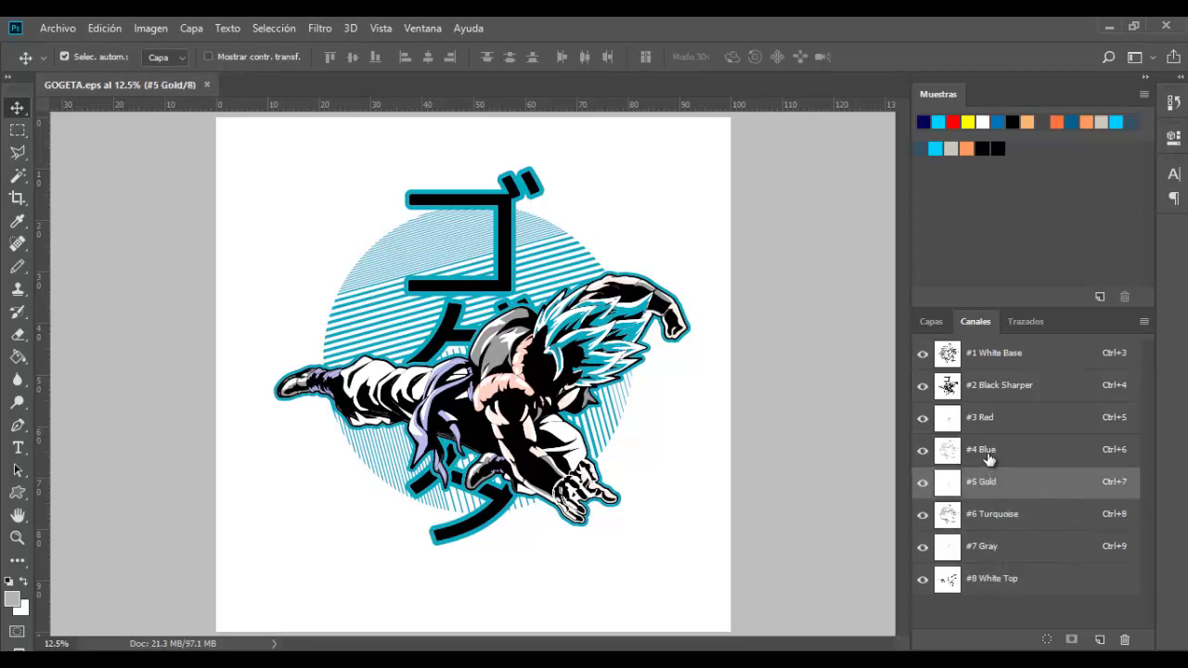
{"action": "left_click", "coordinate": [989, 451]}
{"action": "left_click", "coordinate": [990, 419]}
{"action": "left_click", "coordinate": [991, 390]}
{"action": "left_click", "coordinate": [991, 364]}
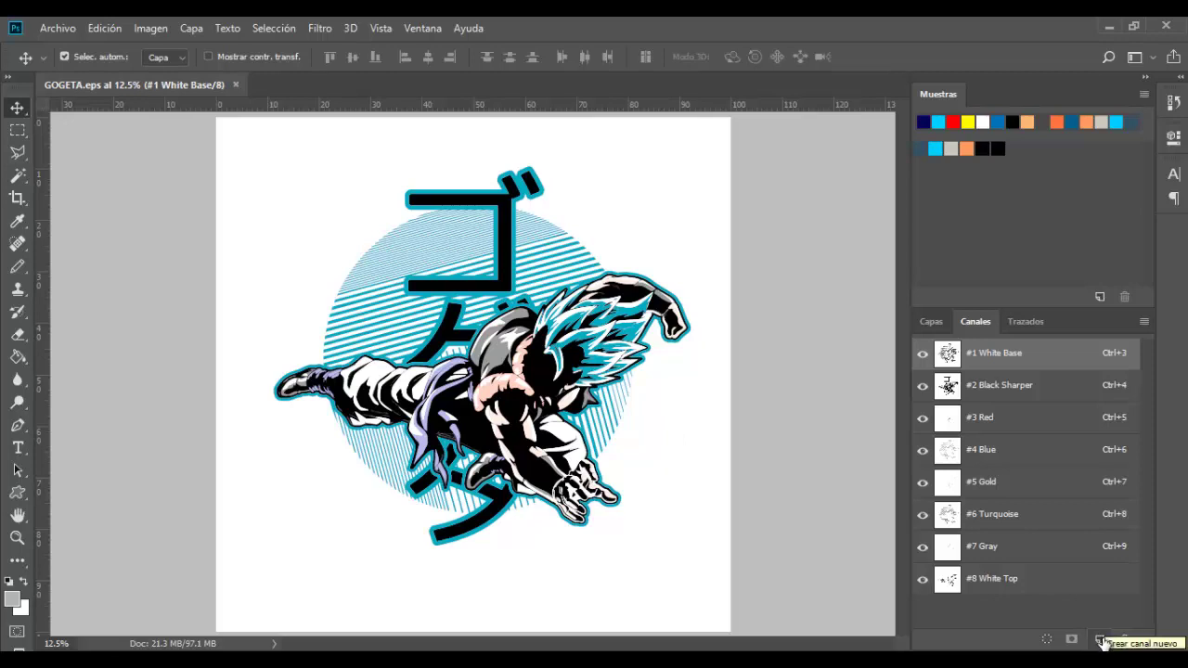
Add a new spot colour channel, Tinta plana 1, and move it above #1 White Base
{"action": "left_click", "coordinate": [1101, 640]}
{"action": "double_click", "coordinate": [951, 615]}
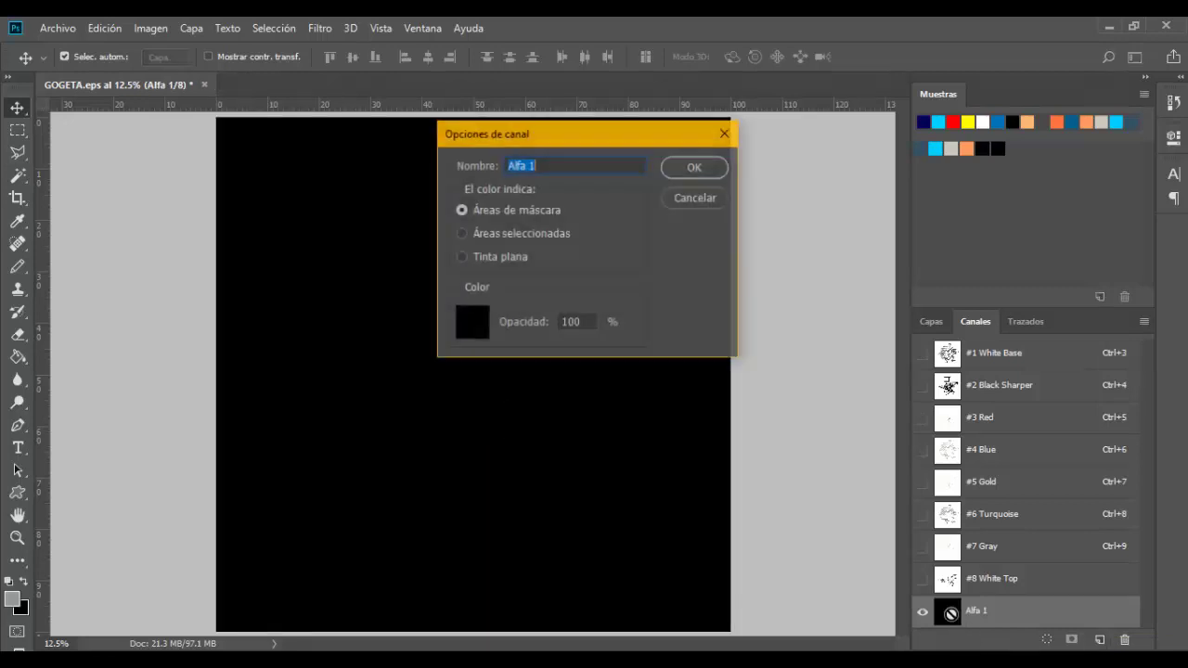
{"action": "left_click", "coordinate": [462, 258]}
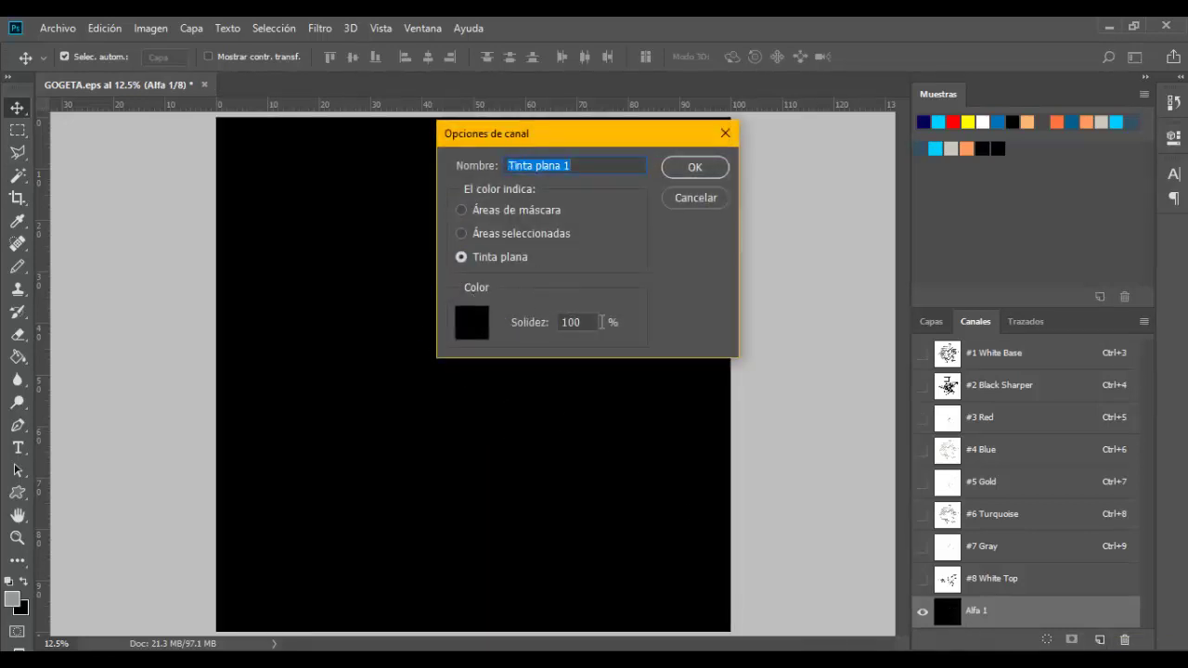
{"action": "left_click", "coordinate": [696, 169]}
{"action": "left_click_drag", "start_coordinate": [1007, 616], "coordinate": [1002, 334]}
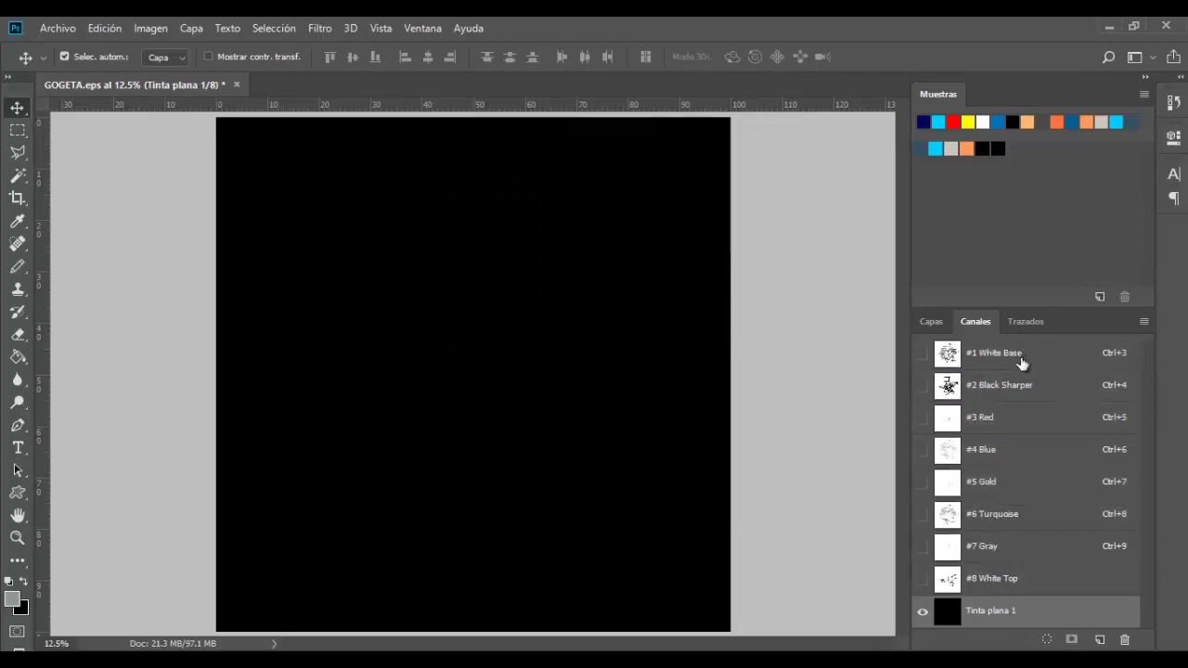
{"action": "left_click_drag", "start_coordinate": [995, 610], "coordinate": [1015, 353]}
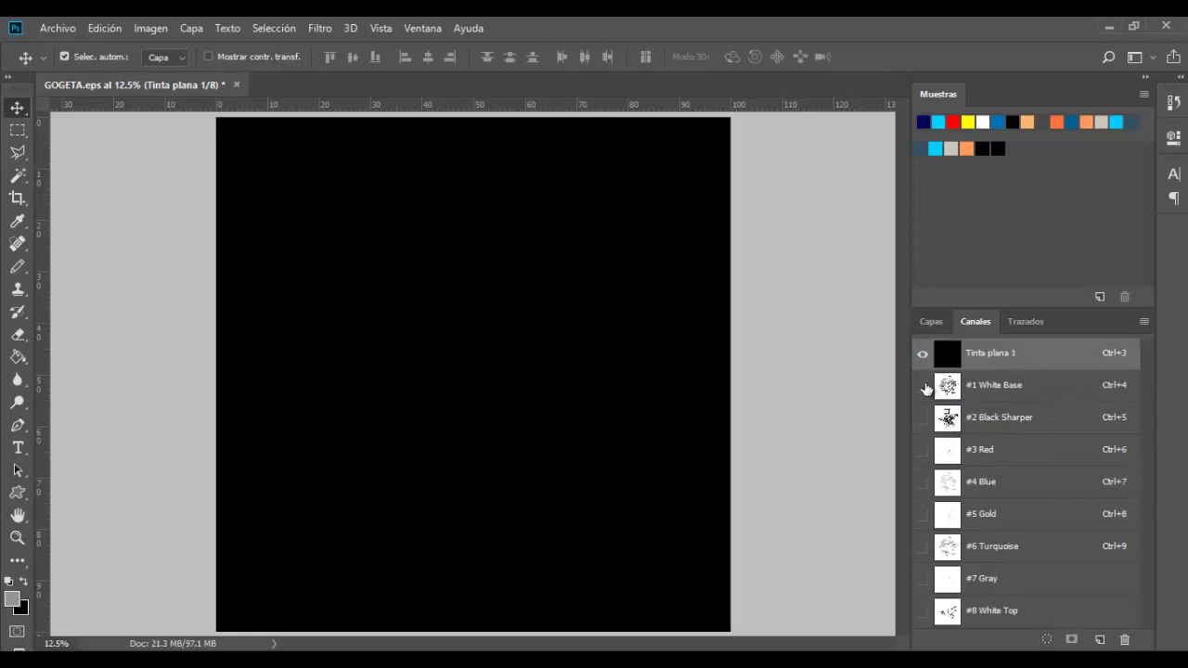
Move #2 Black Sharper to the bottom of the channel order after previewing White Base
{"action": "left_click", "coordinate": [922, 386]}
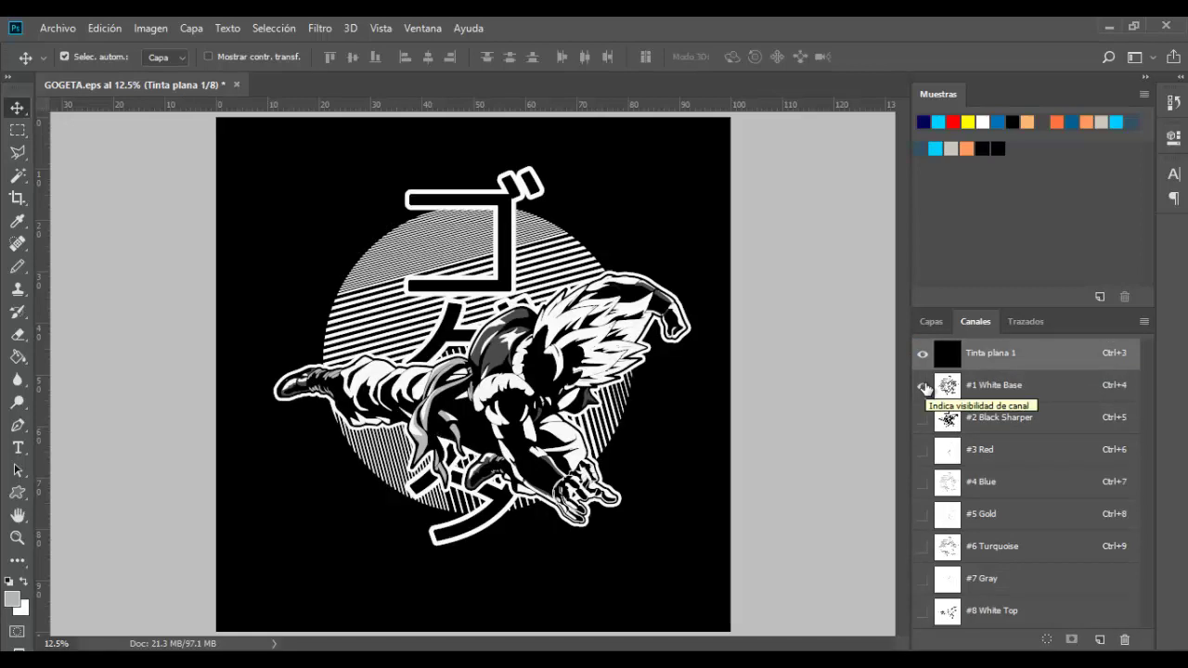
{"action": "left_click", "coordinate": [923, 386]}
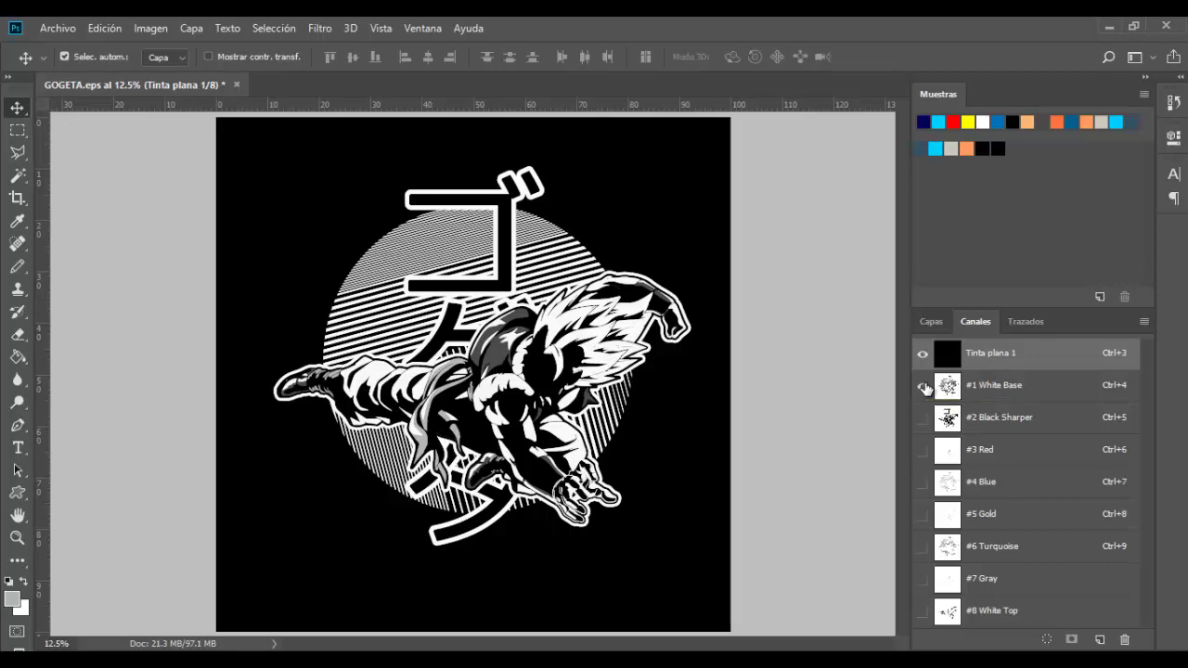
{"action": "left_click", "coordinate": [982, 418]}
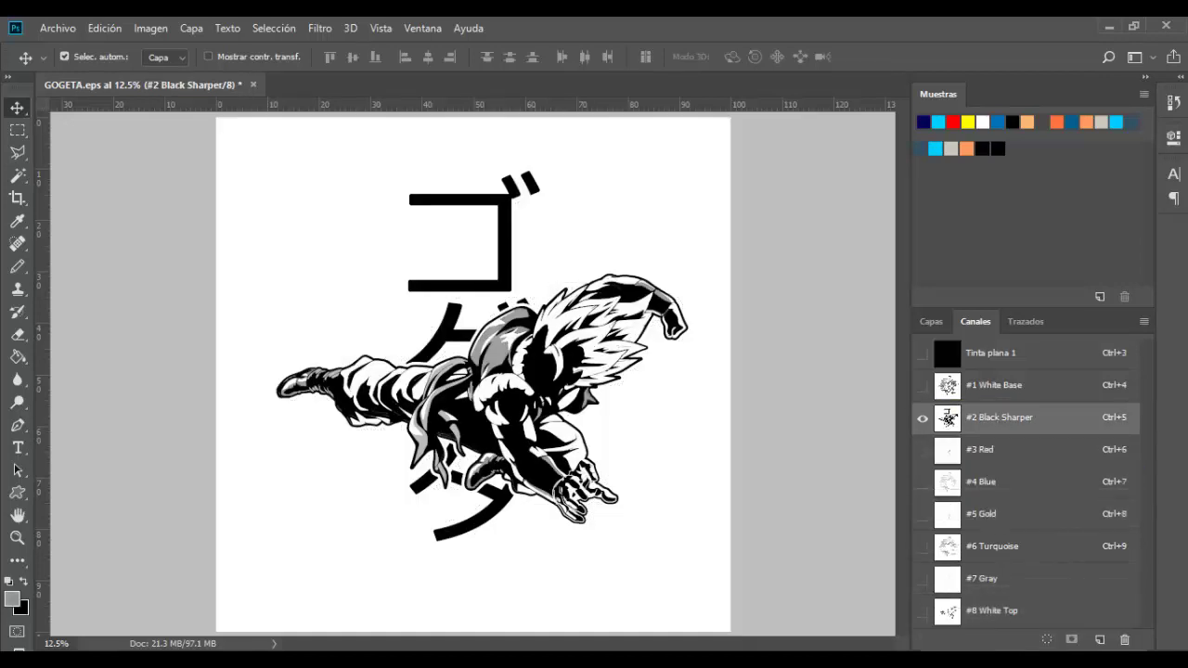
{"action": "left_click_drag", "start_coordinate": [982, 418], "coordinate": [1021, 631]}
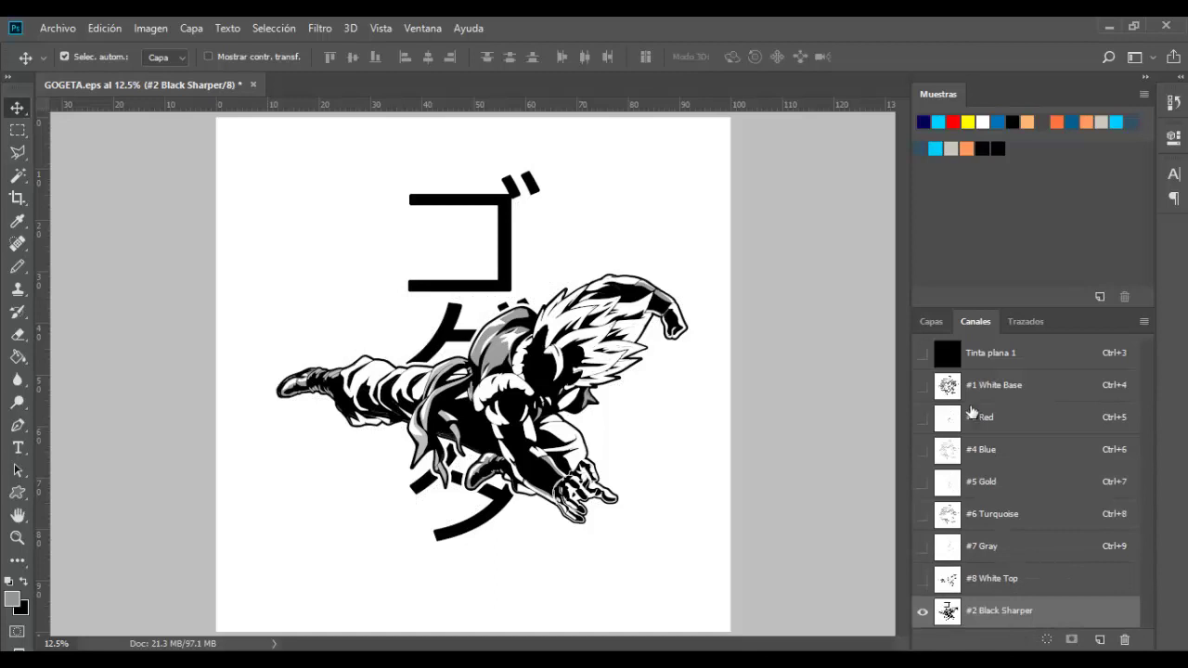
Preview Tinta plana 1 with #1 White Base, leaving #2 Black Sharper hidden
{"action": "left_click", "coordinate": [923, 353]}
{"action": "left_click", "coordinate": [923, 385]}
{"action": "left_click", "coordinate": [922, 610]}
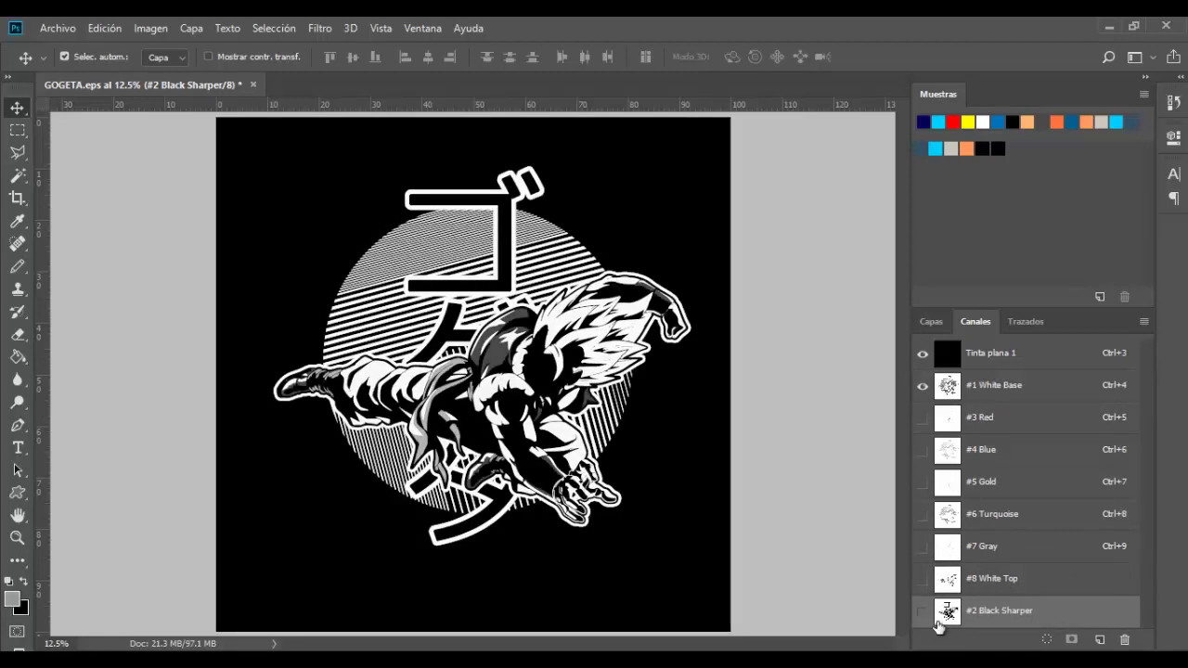
{"action": "left_click", "coordinate": [923, 611]}
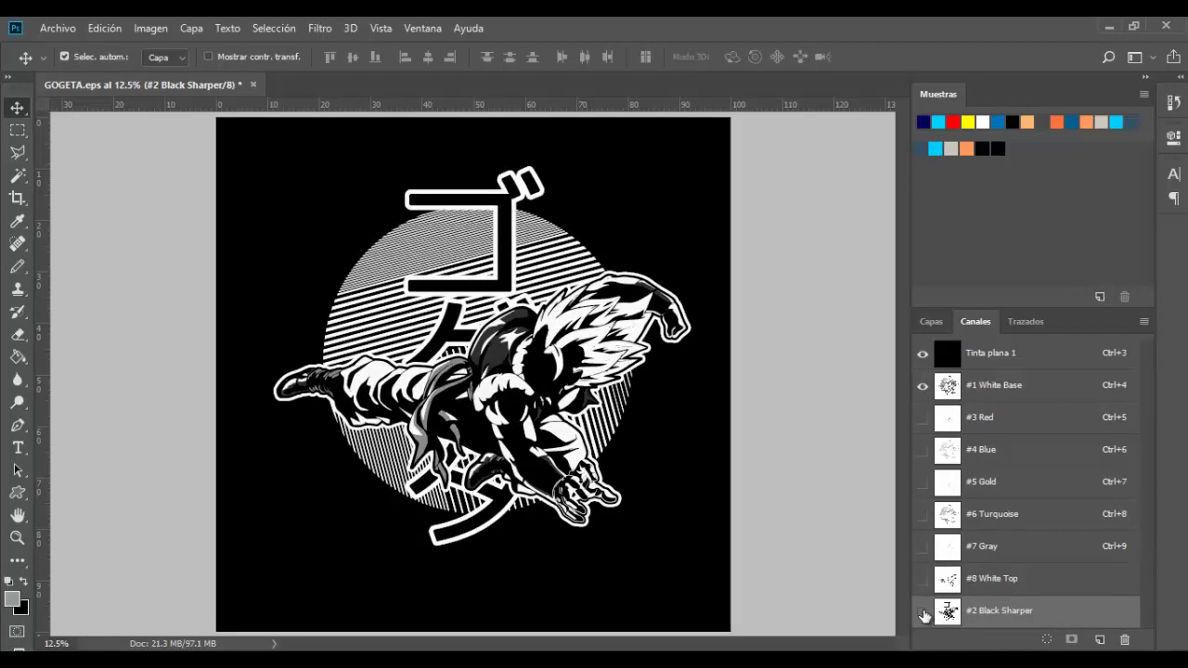
{"action": "left_click", "coordinate": [923, 611]}
{"action": "left_click", "coordinate": [923, 610]}
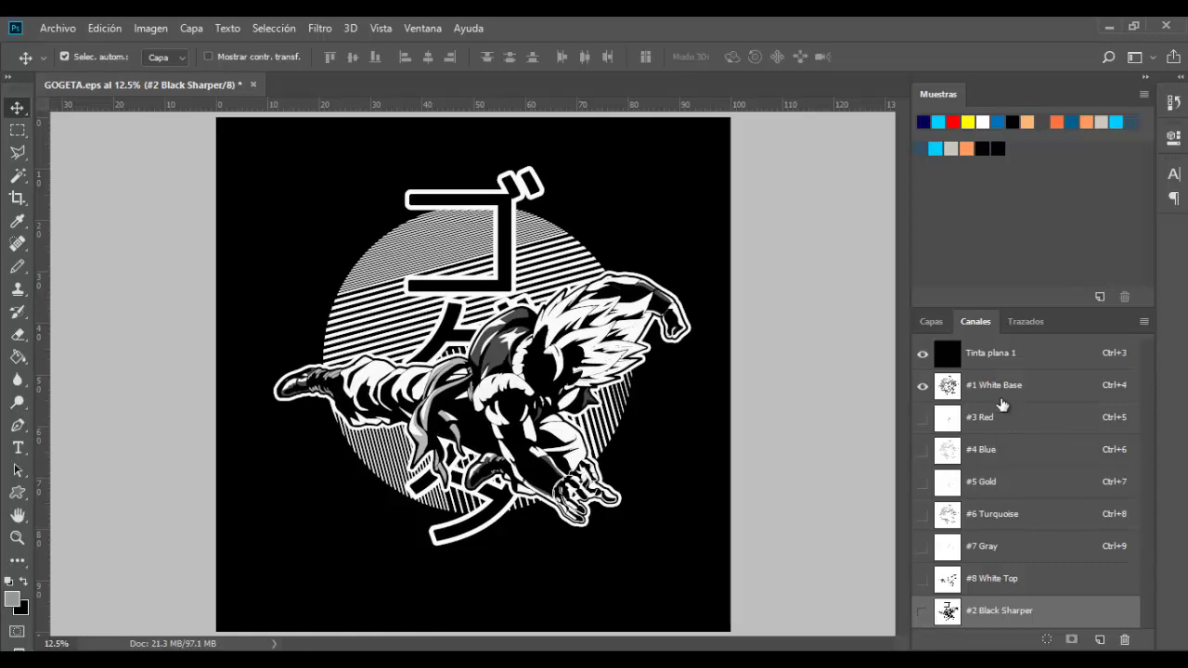
Add Red and Gold inks to the preview, move #5 Gold above #4 Blue, and show Blue
{"action": "left_click", "coordinate": [922, 418]}
{"action": "left_click", "coordinate": [923, 420]}
{"action": "left_click", "coordinate": [924, 418]}
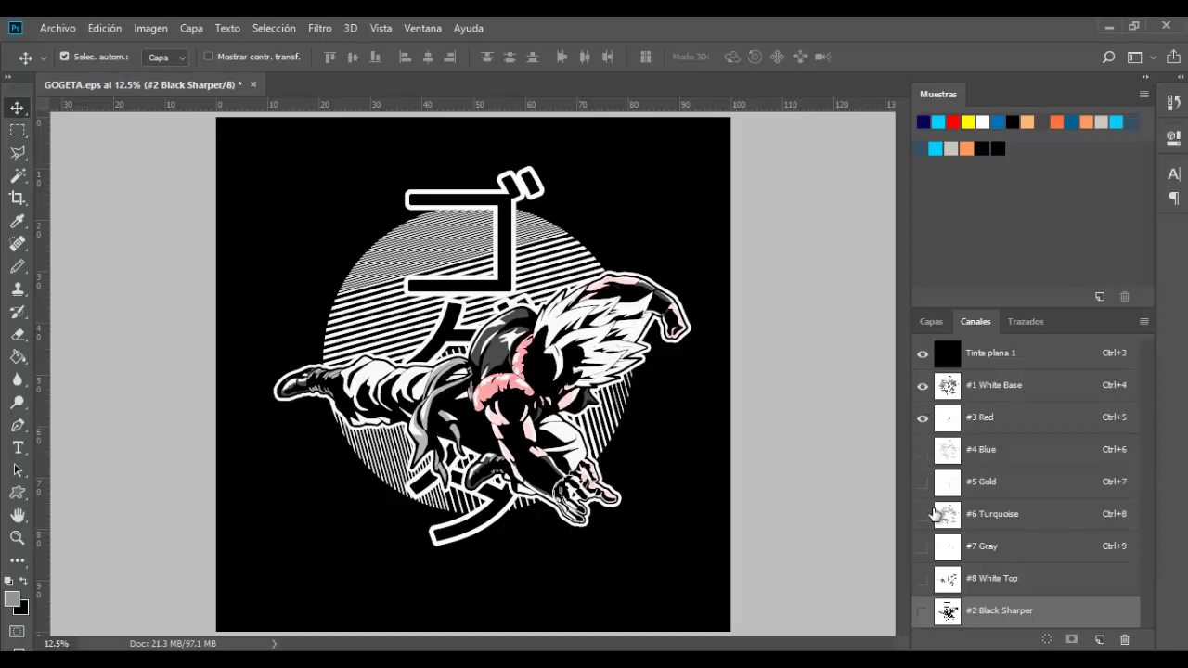
{"action": "left_click", "coordinate": [923, 485]}
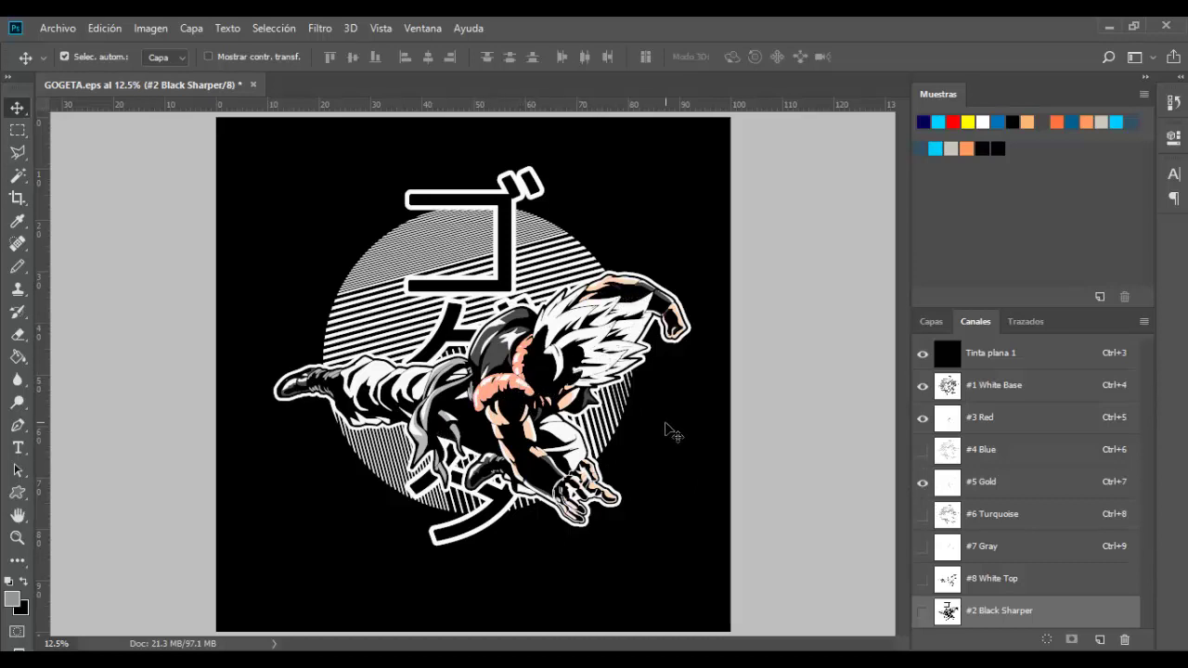
{"action": "mouse_move", "coordinate": [986, 464]}
{"action": "left_mouse_down"}
{"action": "mouse_move", "coordinate": [989, 448]}
{"action": "mouse_move", "coordinate": [1007, 481]}
{"action": "left_mouse_up"}
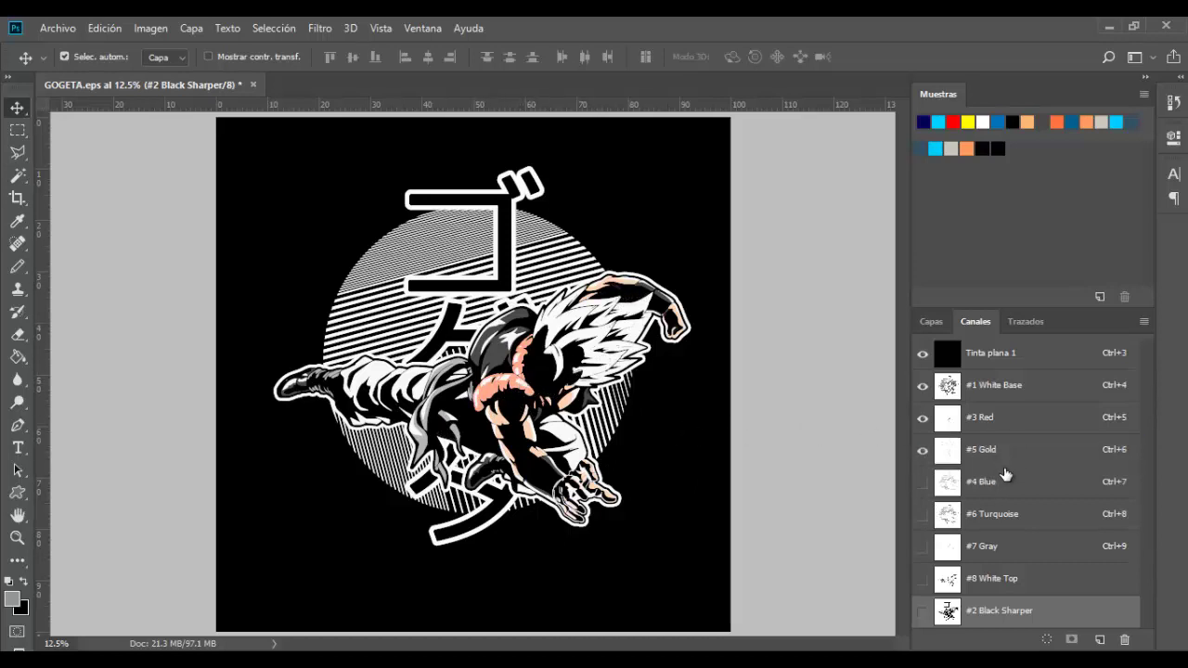
{"action": "left_click", "coordinate": [921, 484]}
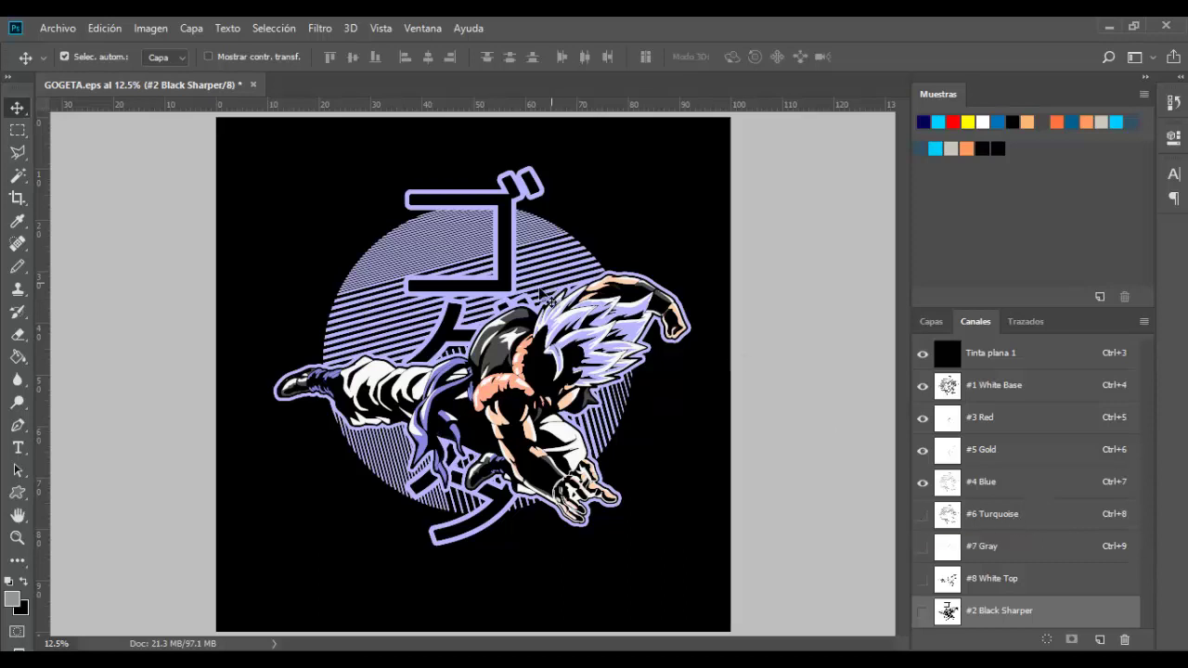
Preview the Blue, Turquoise, Gray and #8 White Top inks, toggling each to compare
{"action": "left_click", "coordinate": [923, 482]}
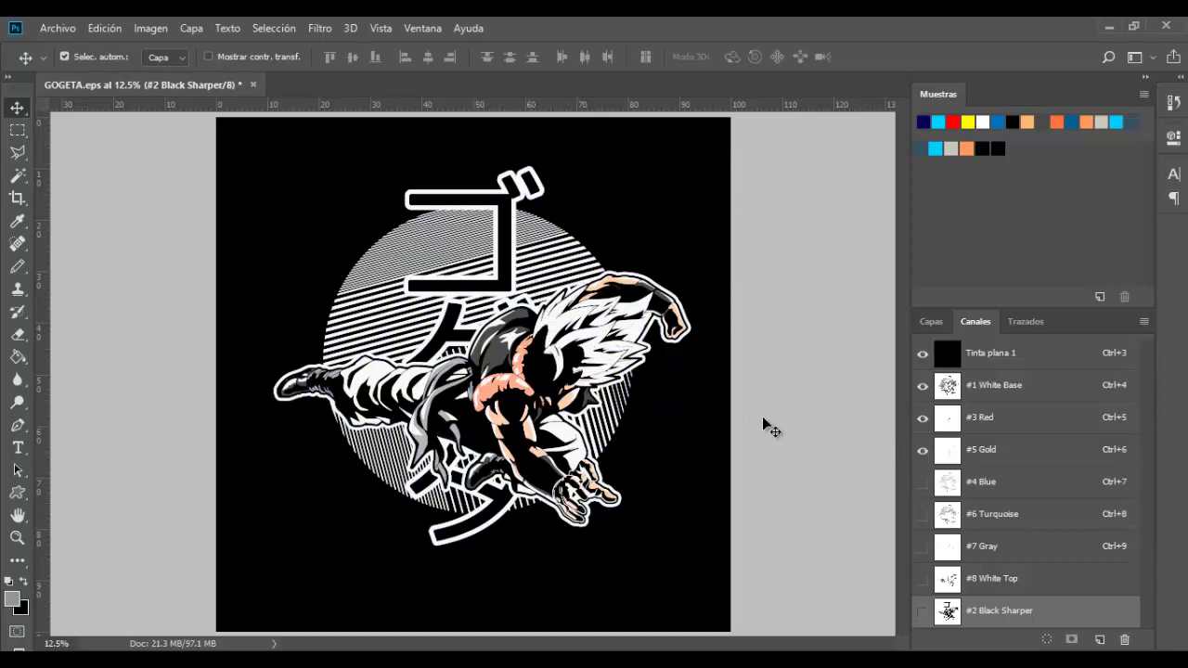
{"action": "left_click", "coordinate": [923, 482]}
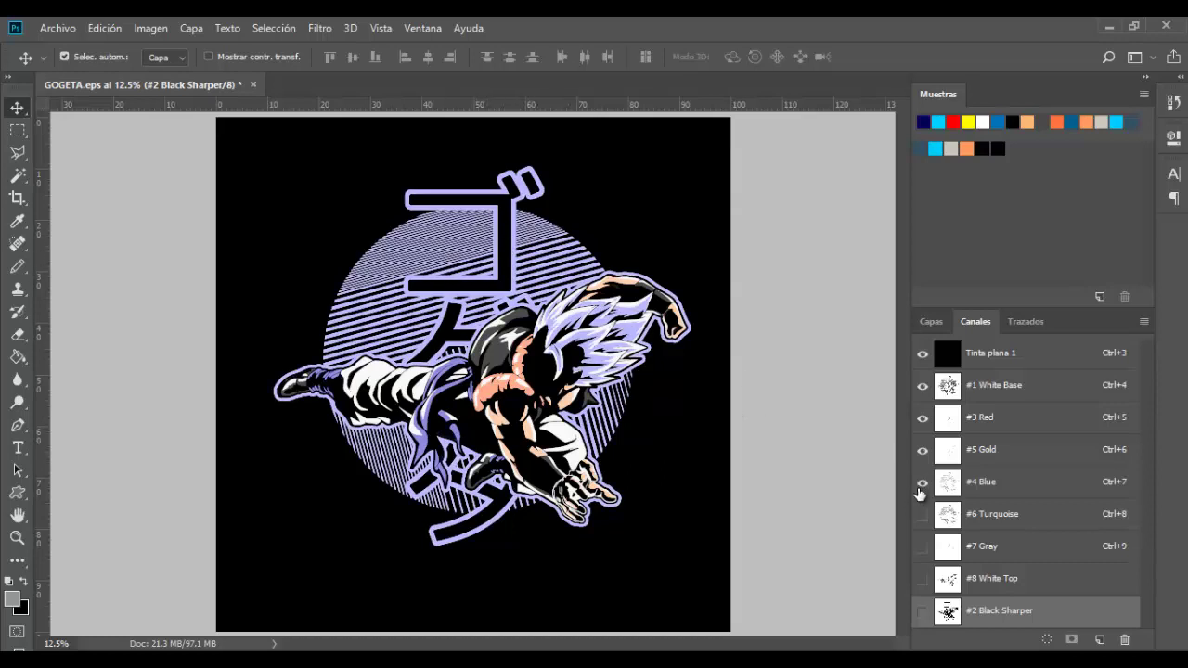
{"action": "left_click", "coordinate": [924, 517]}
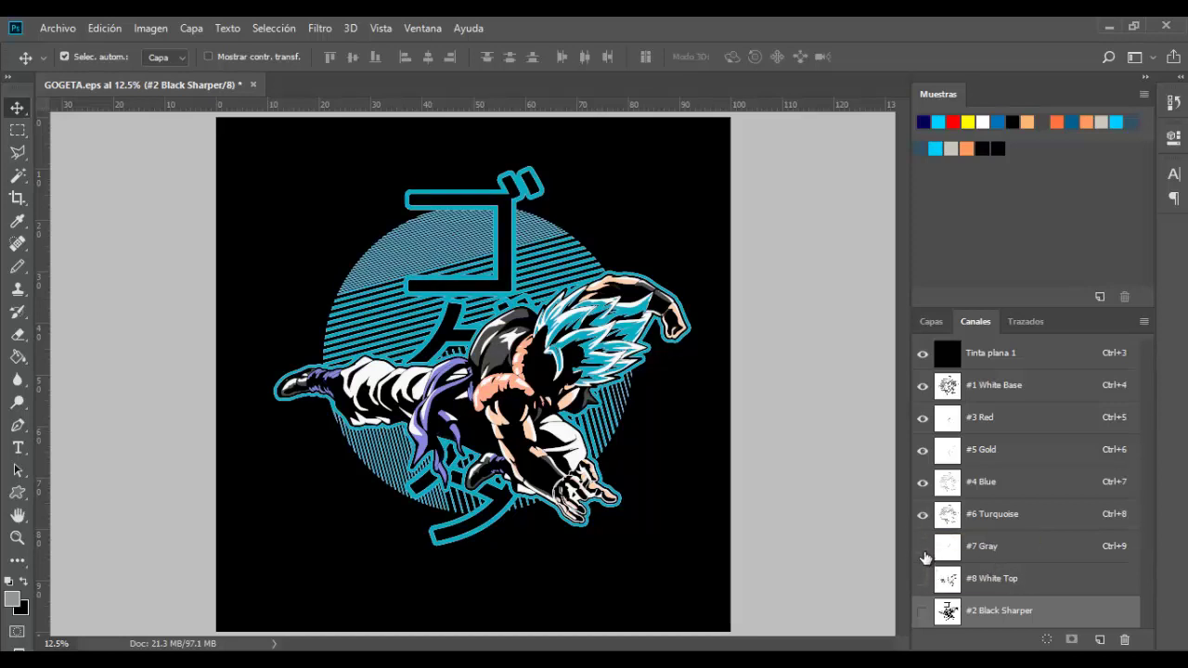
{"action": "left_click", "coordinate": [924, 549]}
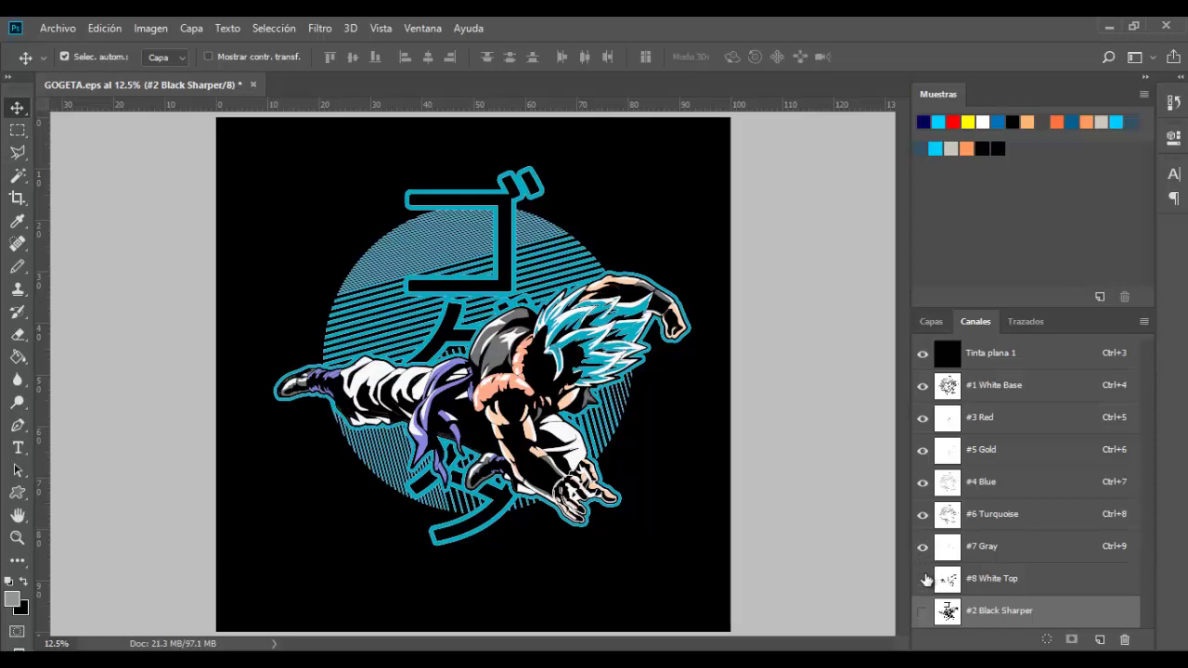
{"action": "left_click", "coordinate": [919, 579]}
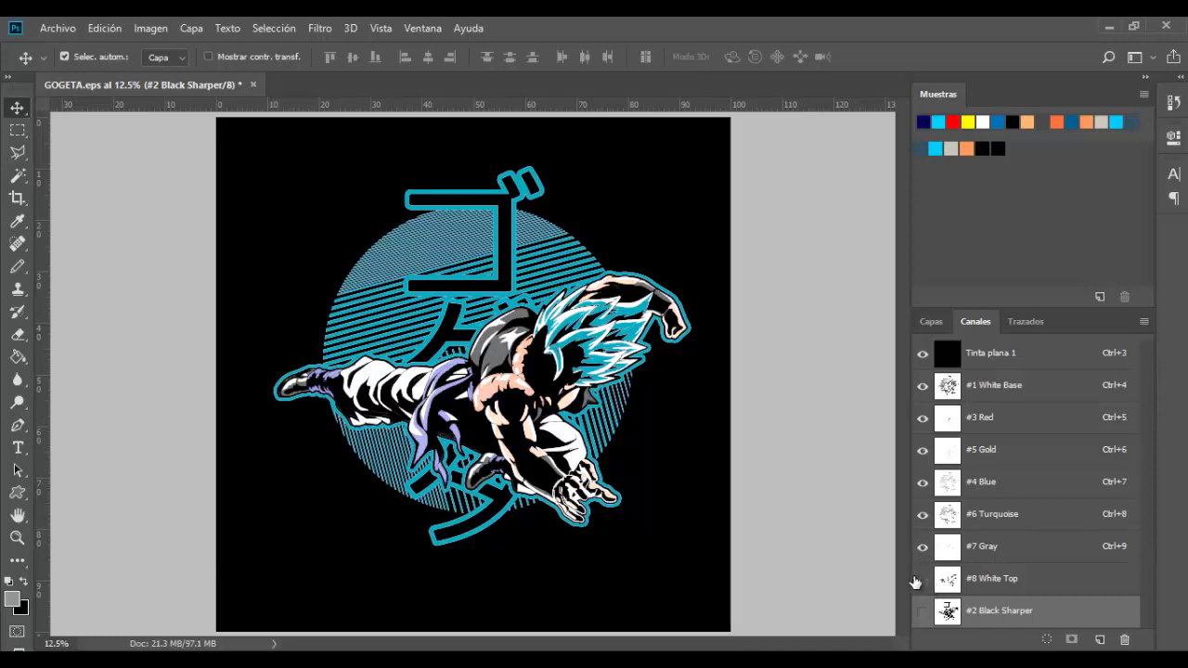
{"action": "left_click", "coordinate": [919, 579]}
{"action": "left_click", "coordinate": [947, 579]}
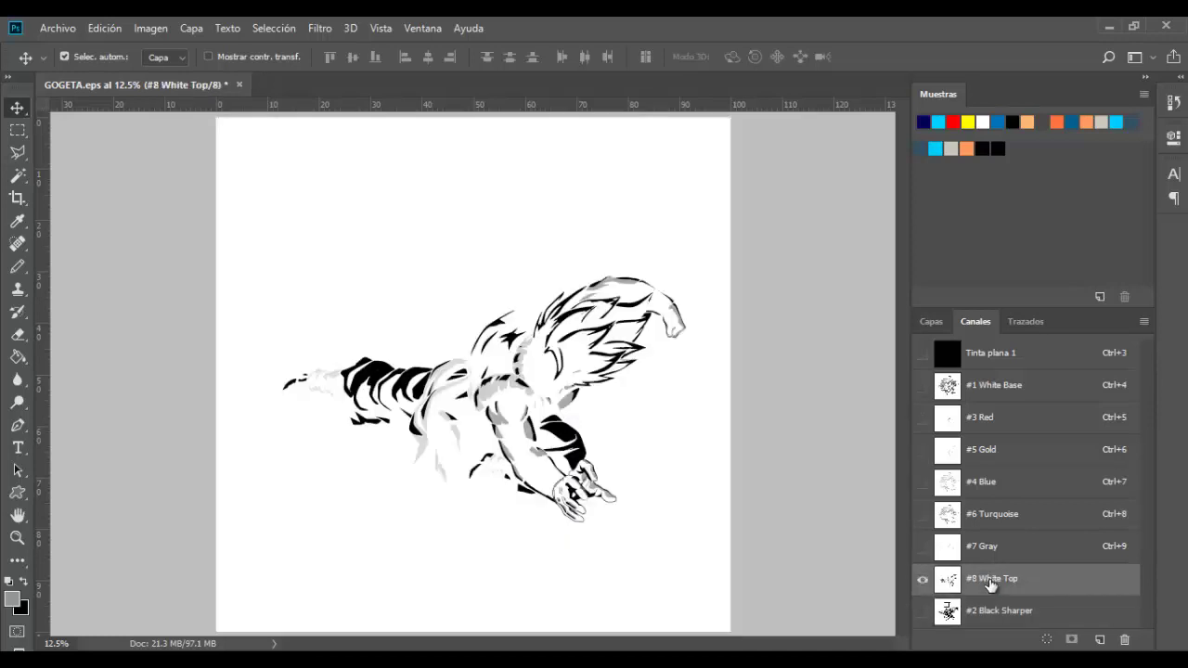
Turn every channel's visibility back on, including Tinta plana 1 and #2 Black Sharper
{"action": "left_click", "coordinate": [923, 611]}
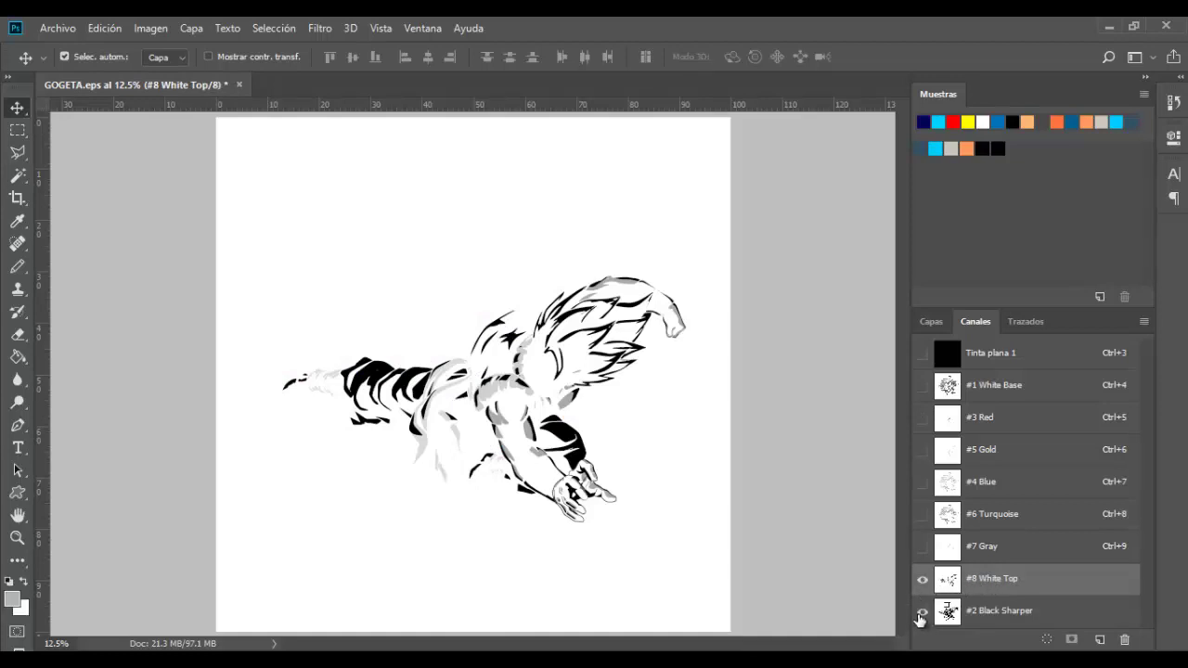
{"action": "left_click", "coordinate": [923, 354]}
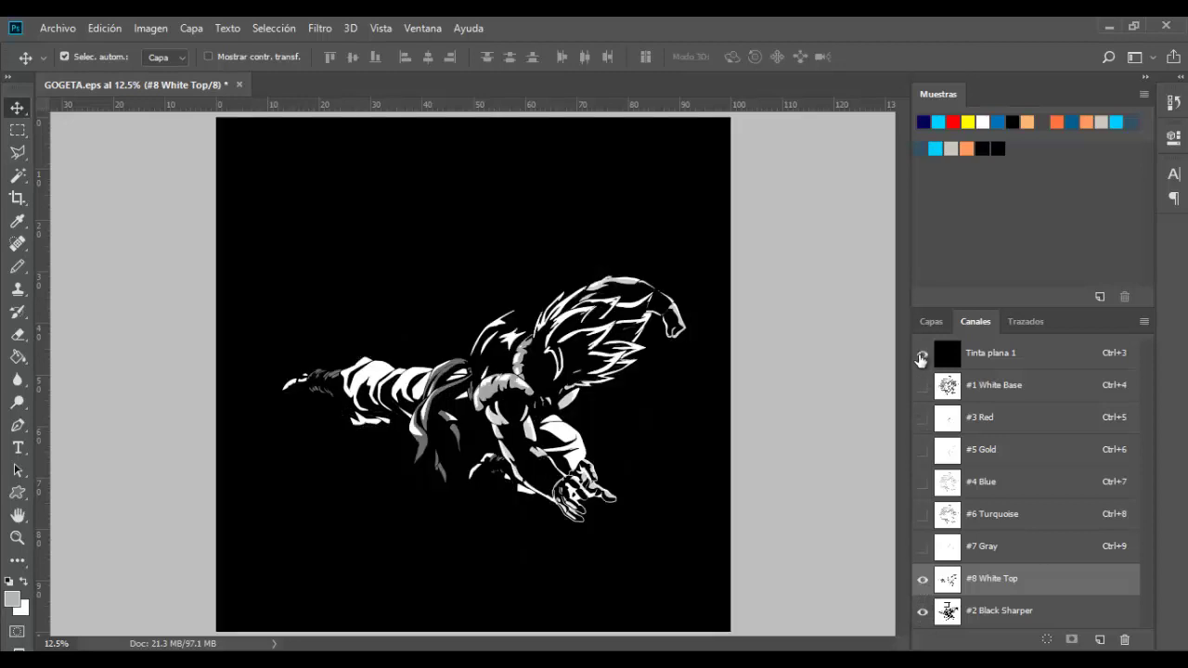
{"action": "left_click", "coordinate": [922, 385]}
{"action": "left_click", "coordinate": [923, 418]}
{"action": "left_click", "coordinate": [922, 450]}
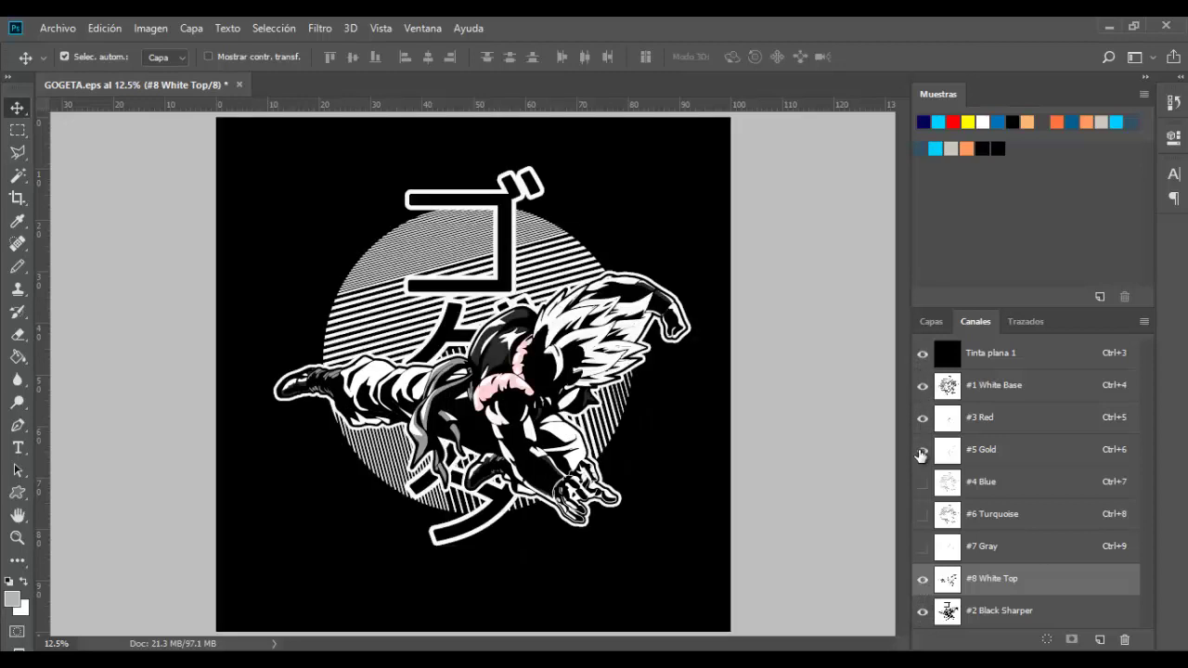
{"action": "left_click", "coordinate": [922, 482]}
{"action": "left_click", "coordinate": [923, 514]}
{"action": "left_click", "coordinate": [923, 546]}
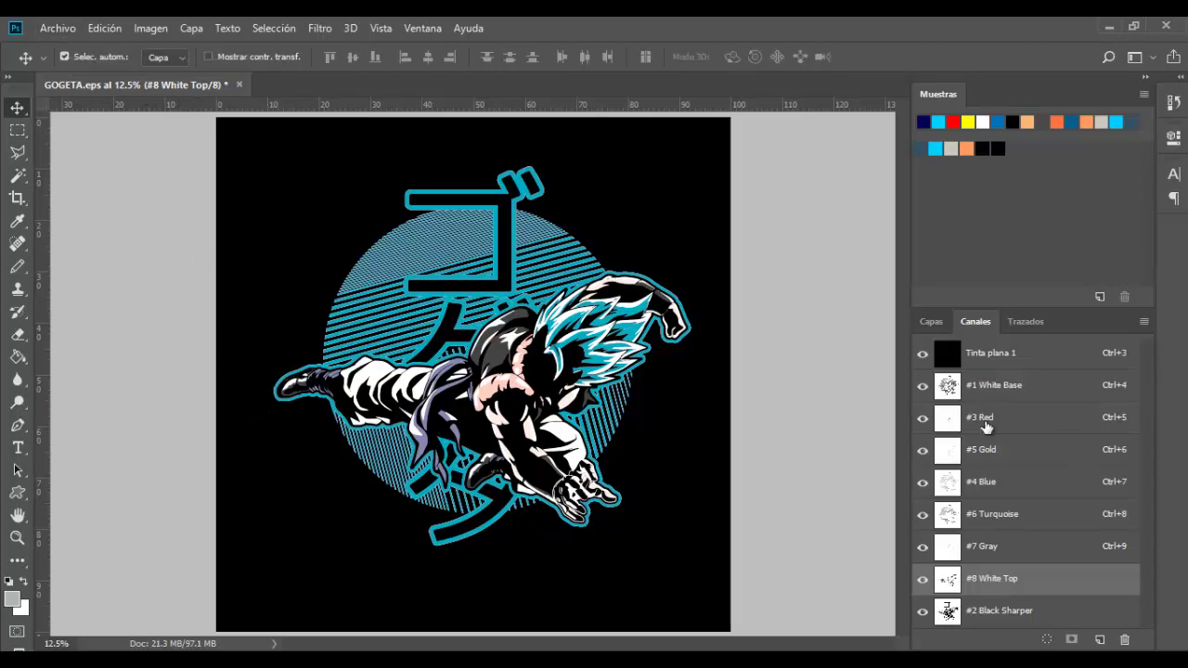
{"action": "left_click", "coordinate": [984, 419]}
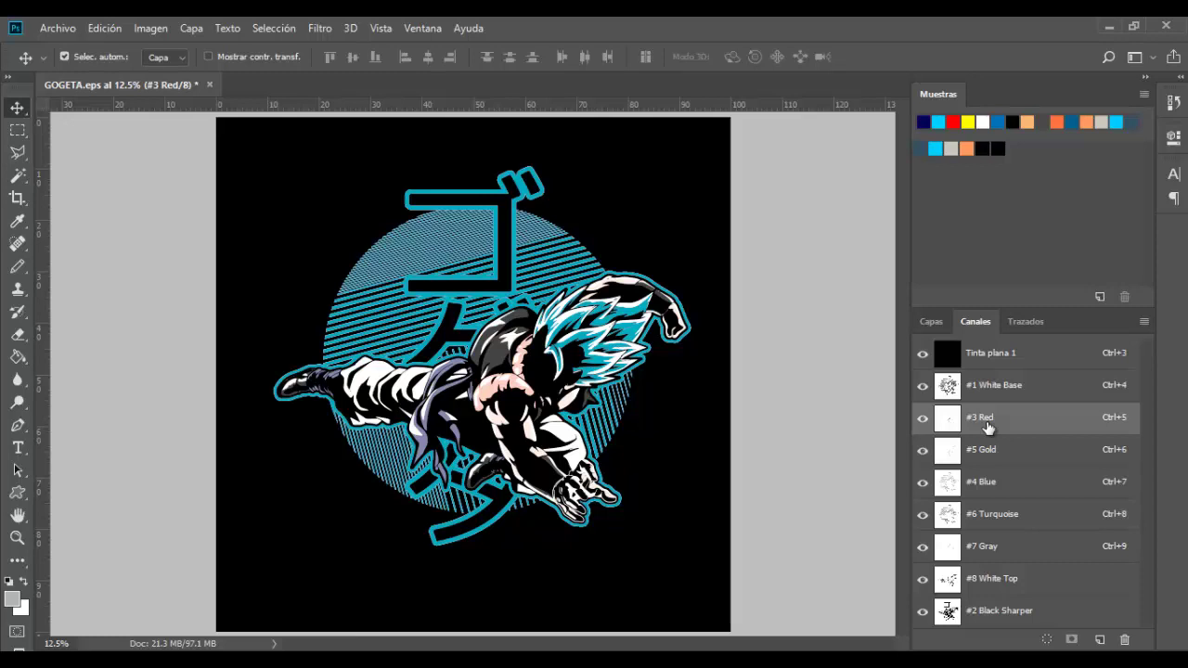
Check the Gold, Blue, Red and White Base channels, then delete the Tinta plana 1 channel
{"action": "left_click", "coordinate": [989, 449]}
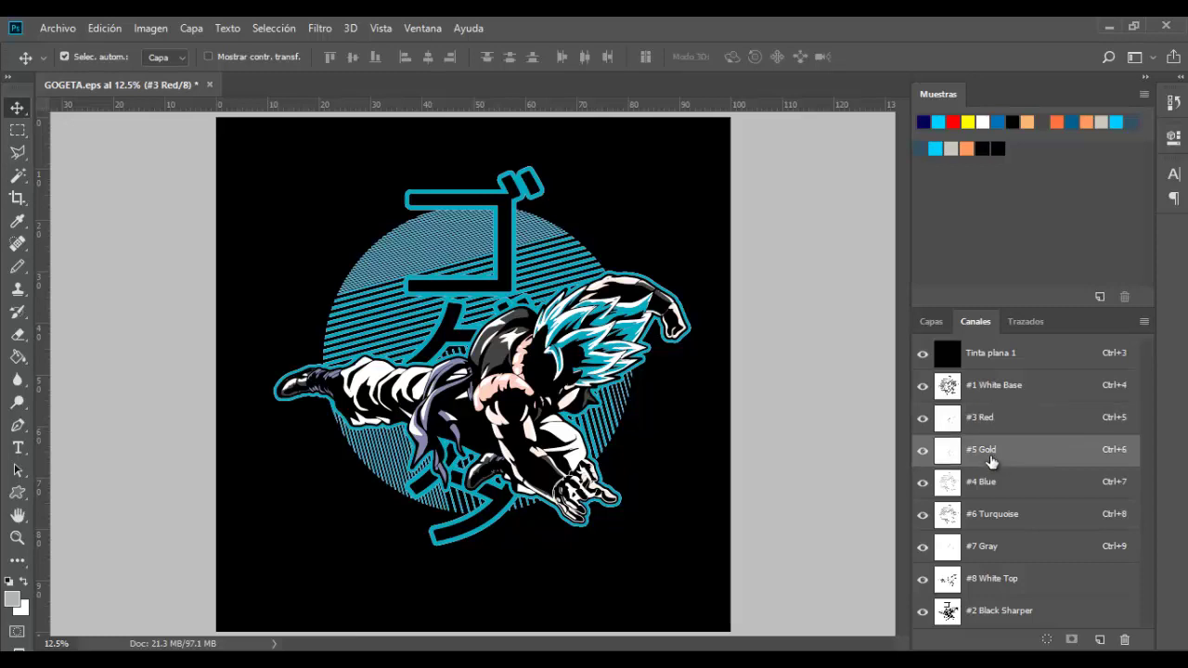
{"action": "left_click", "coordinate": [990, 482]}
{"action": "left_click", "coordinate": [989, 450]}
{"action": "left_click", "coordinate": [989, 419]}
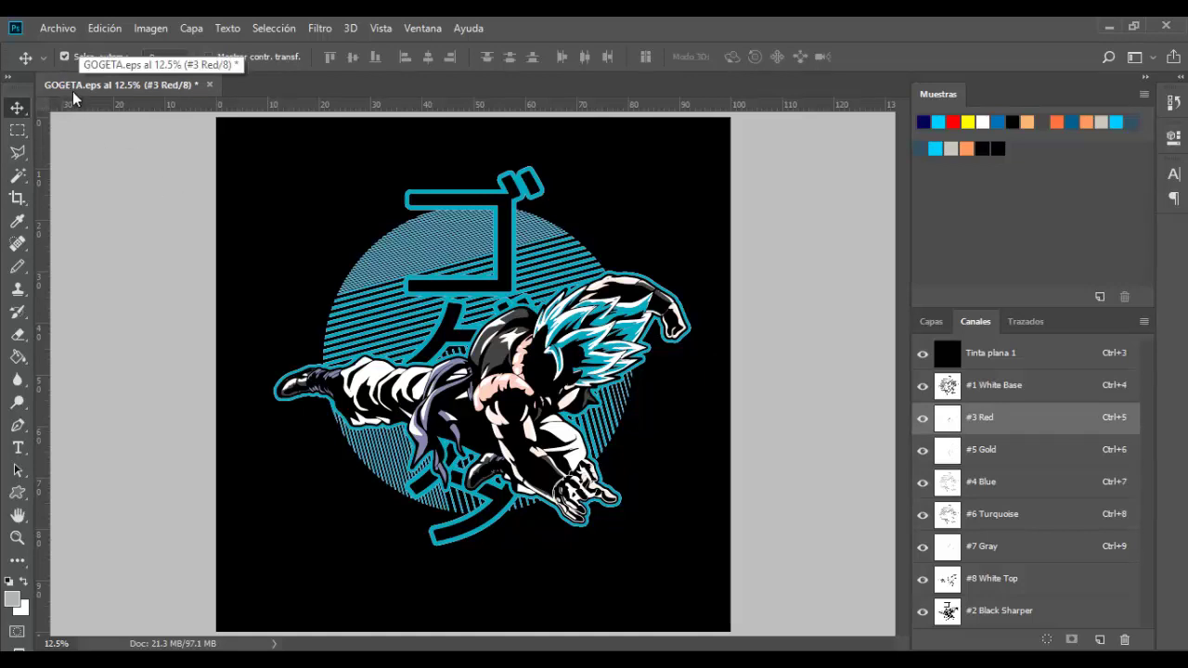
{"action": "left_click", "coordinate": [999, 400]}
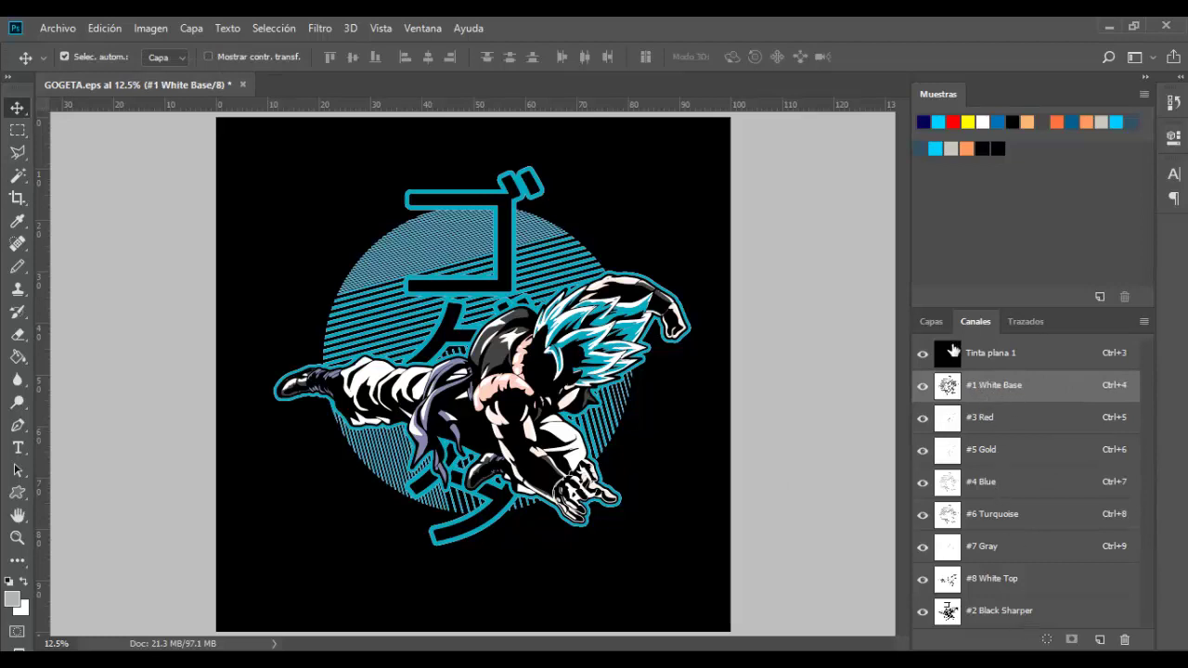
{"action": "left_click", "coordinate": [975, 357]}
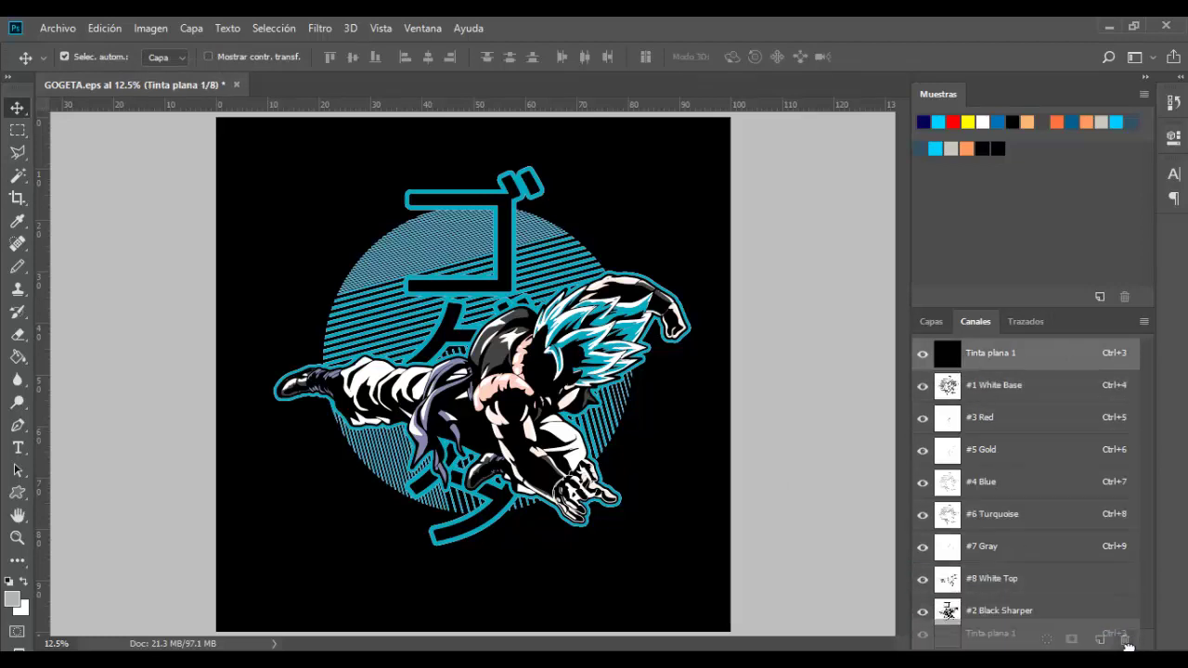
{"action": "left_click_drag", "start_coordinate": [1116, 567], "coordinate": [1124, 640]}
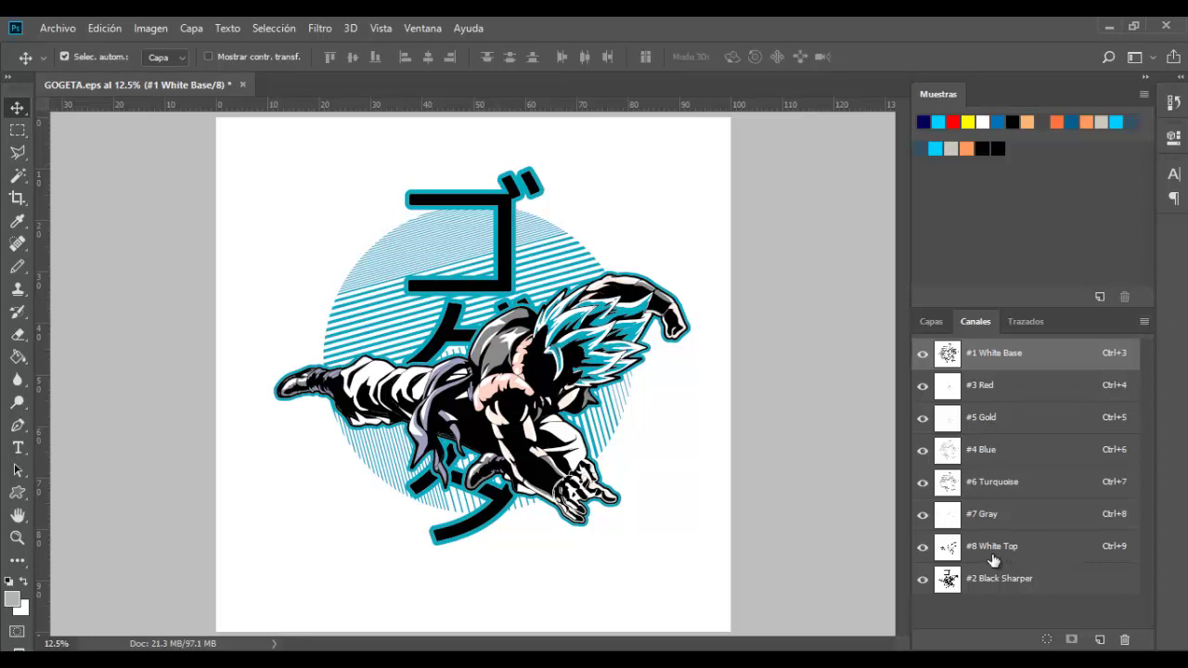
Hide #8 White Top and #2 Black Sharper, then view the Turquoise, Gold, Red and Blue channels
{"action": "left_click", "coordinate": [923, 547]}
{"action": "left_click", "coordinate": [922, 580]}
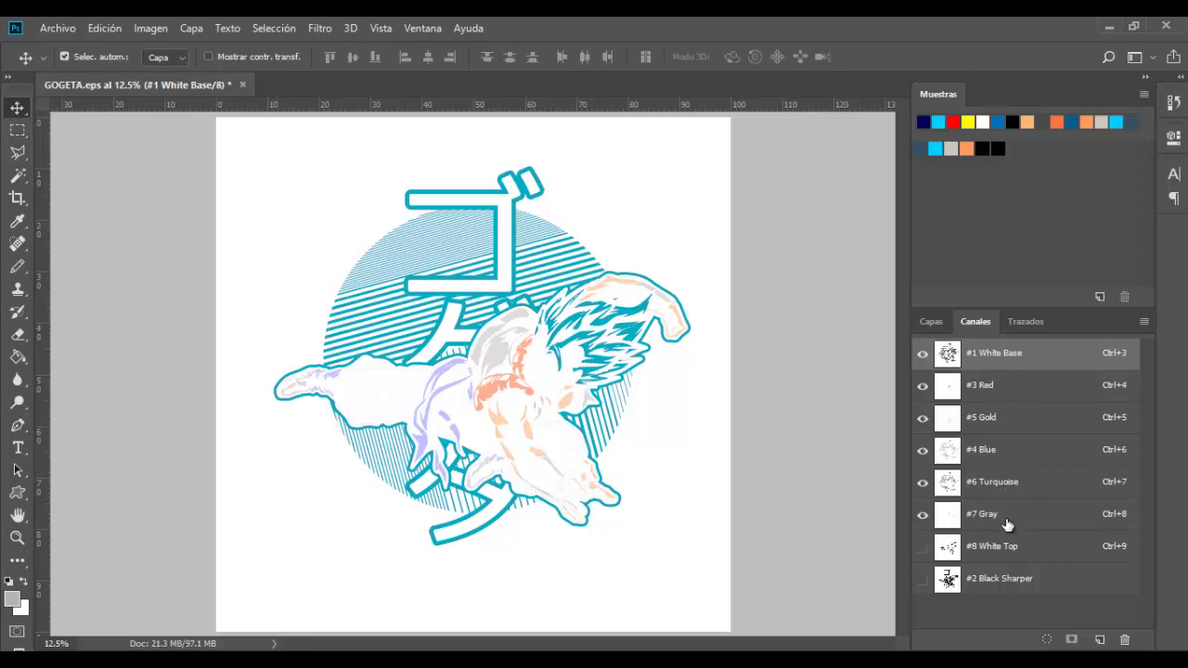
{"action": "left_click", "coordinate": [1009, 488]}
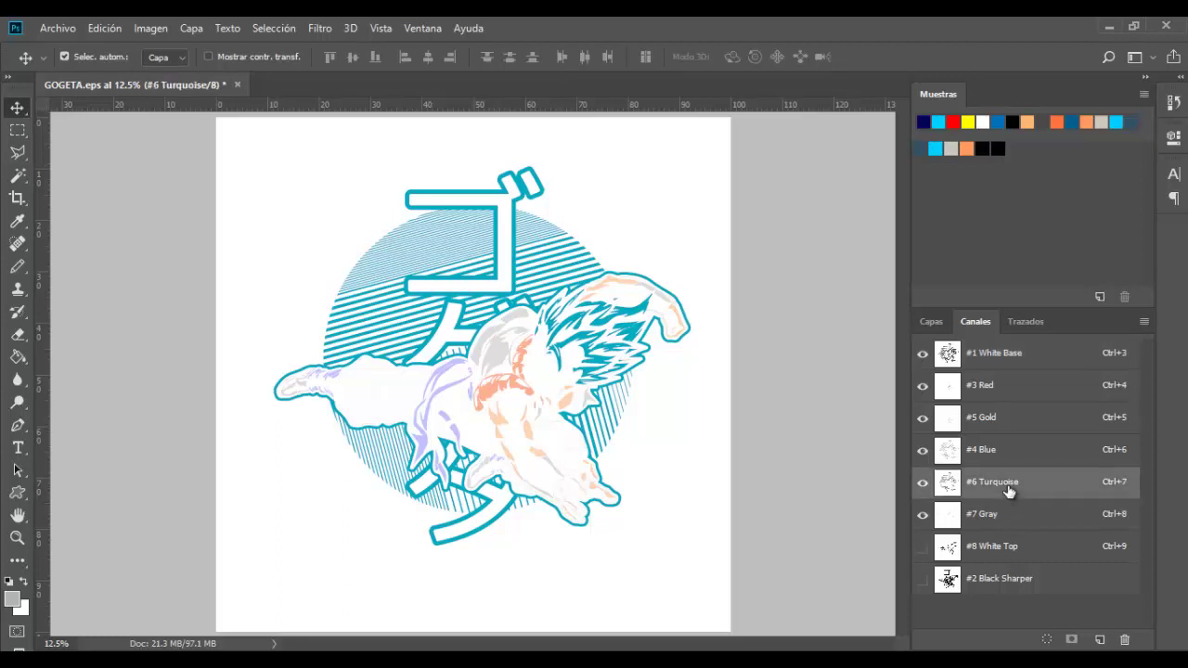
{"action": "left_click", "coordinate": [996, 418]}
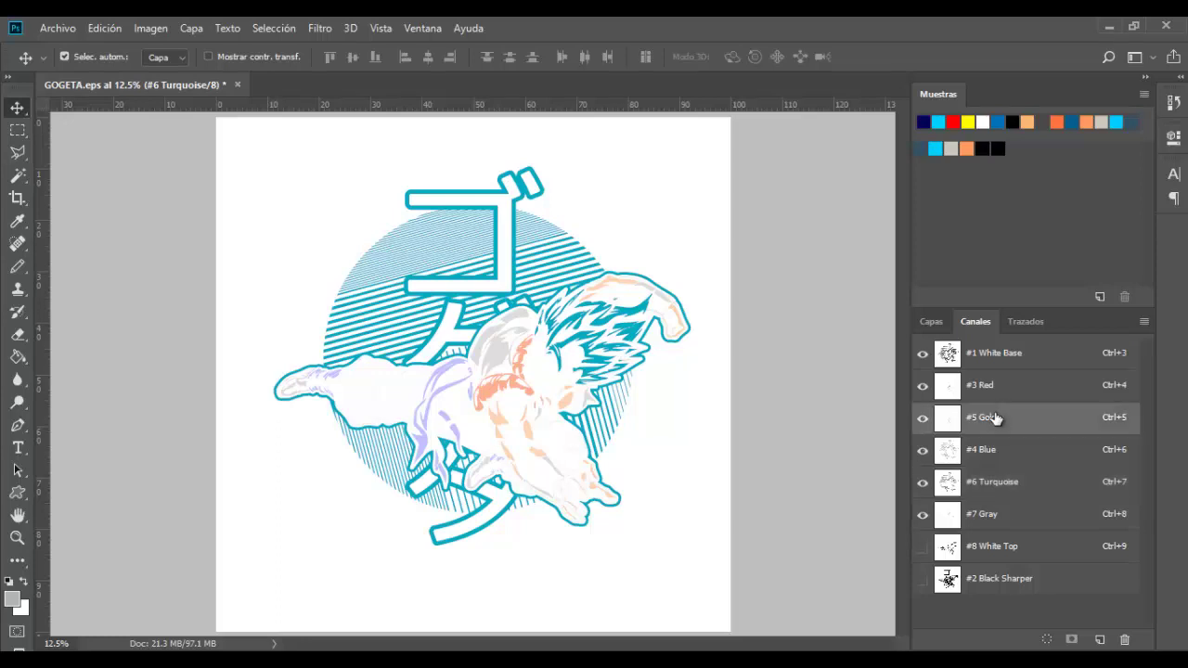
{"action": "left_click", "coordinate": [998, 394]}
{"action": "left_click", "coordinate": [1033, 450]}
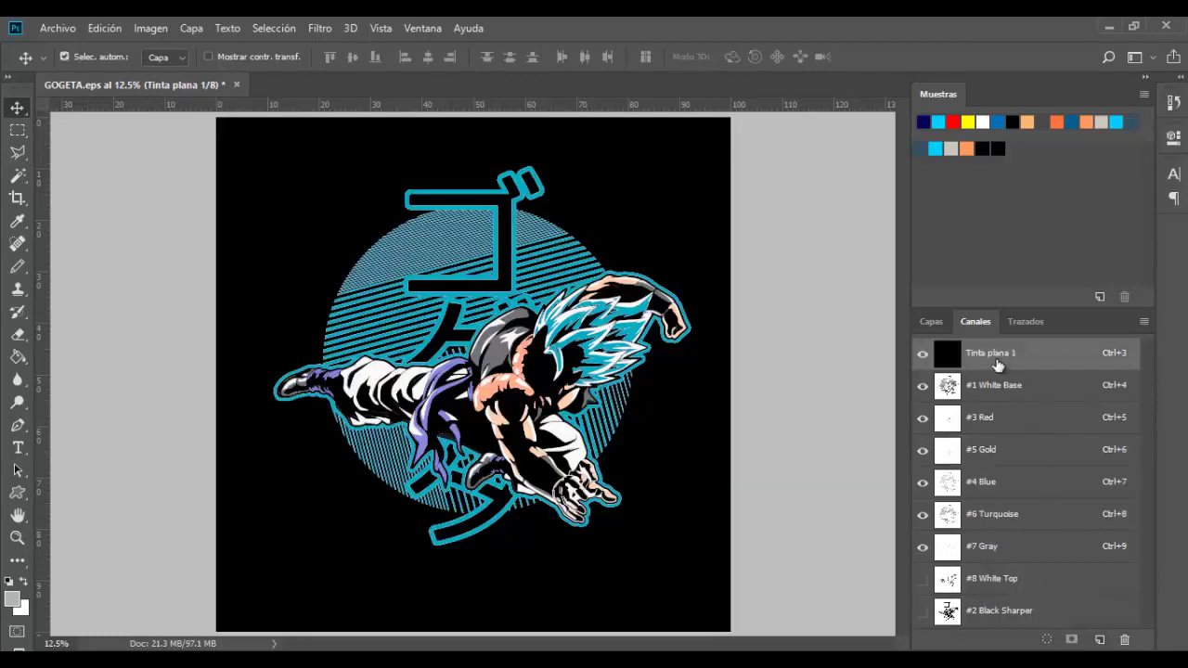
Compare Red, Gold and Blue over #1 White Base, then view #6 Turquoise alone
{"action": "mouse_move", "coordinate": [922, 545]}
{"action": "left_mouse_down"}
{"action": "mouse_move", "coordinate": [931, 437]}
{"action": "mouse_move", "coordinate": [923, 459]}
{"action": "left_mouse_up"}
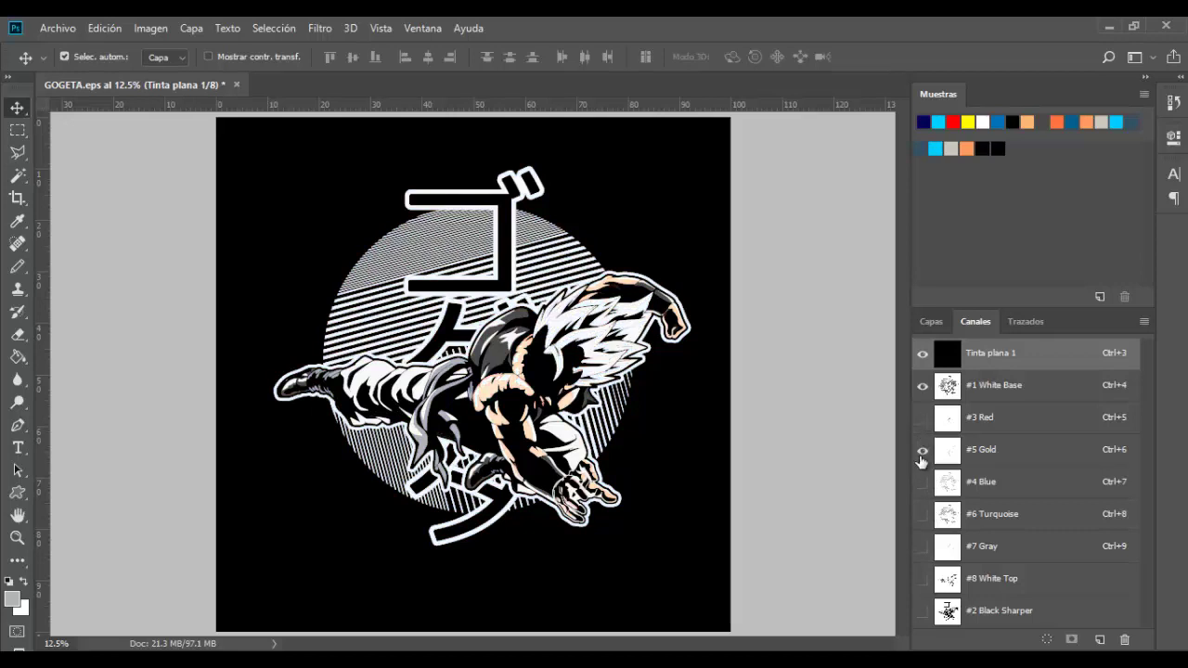
{"action": "left_click", "coordinate": [1010, 394]}
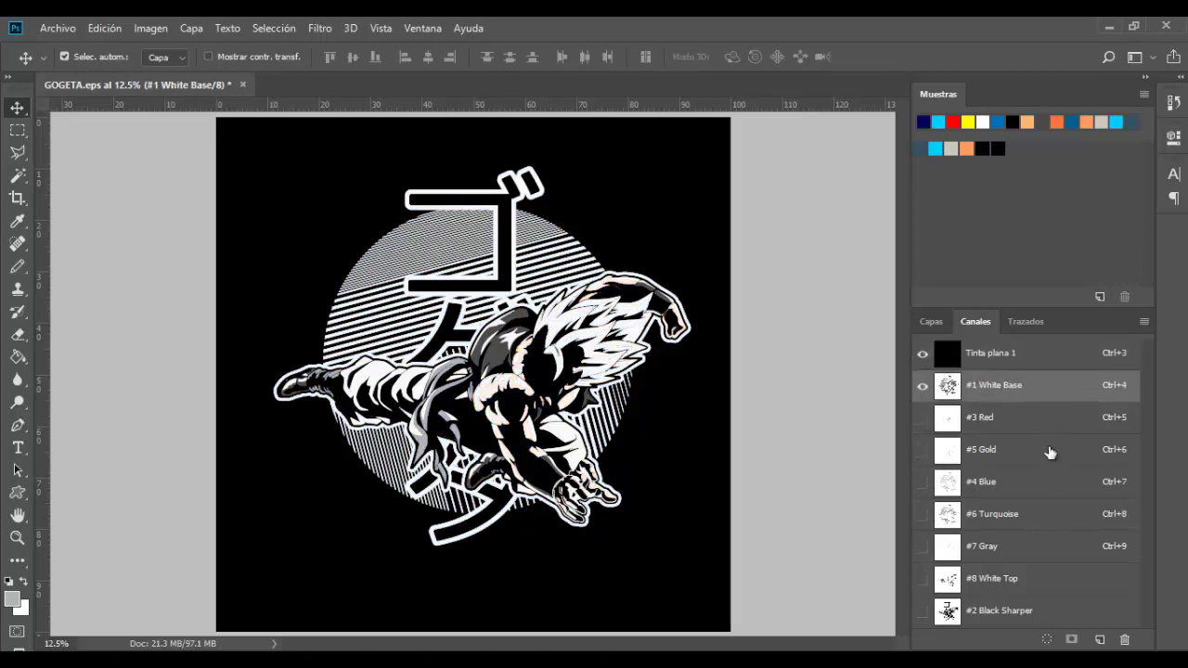
{"action": "left_click", "coordinate": [922, 421]}
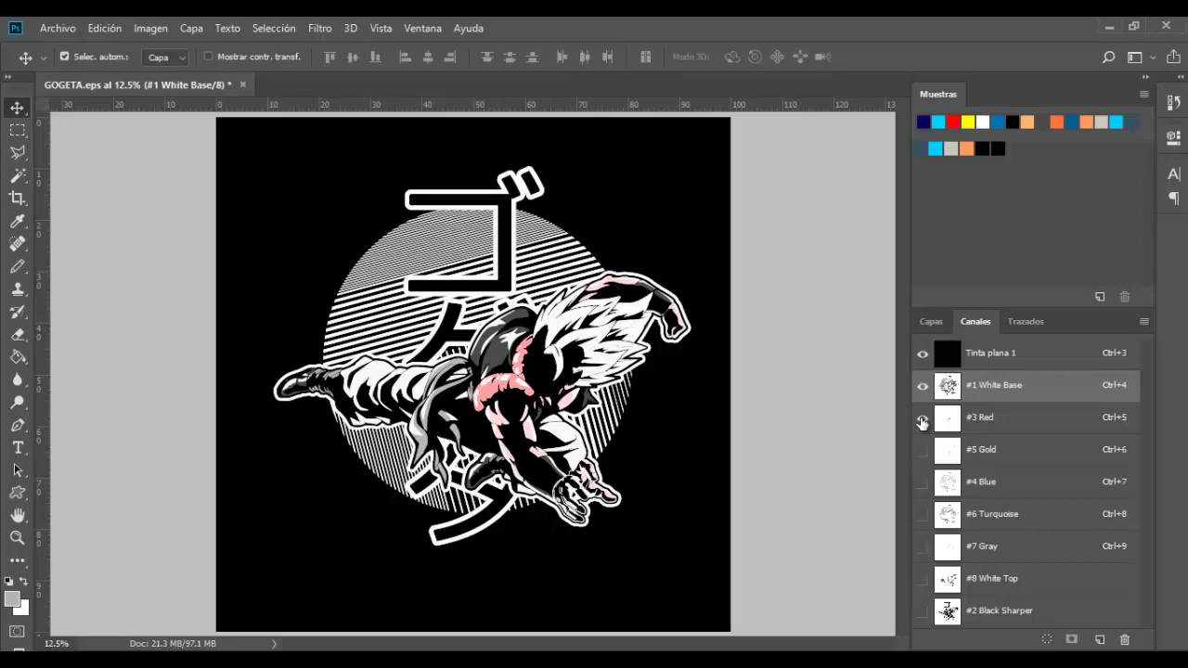
{"action": "left_click", "coordinate": [922, 421]}
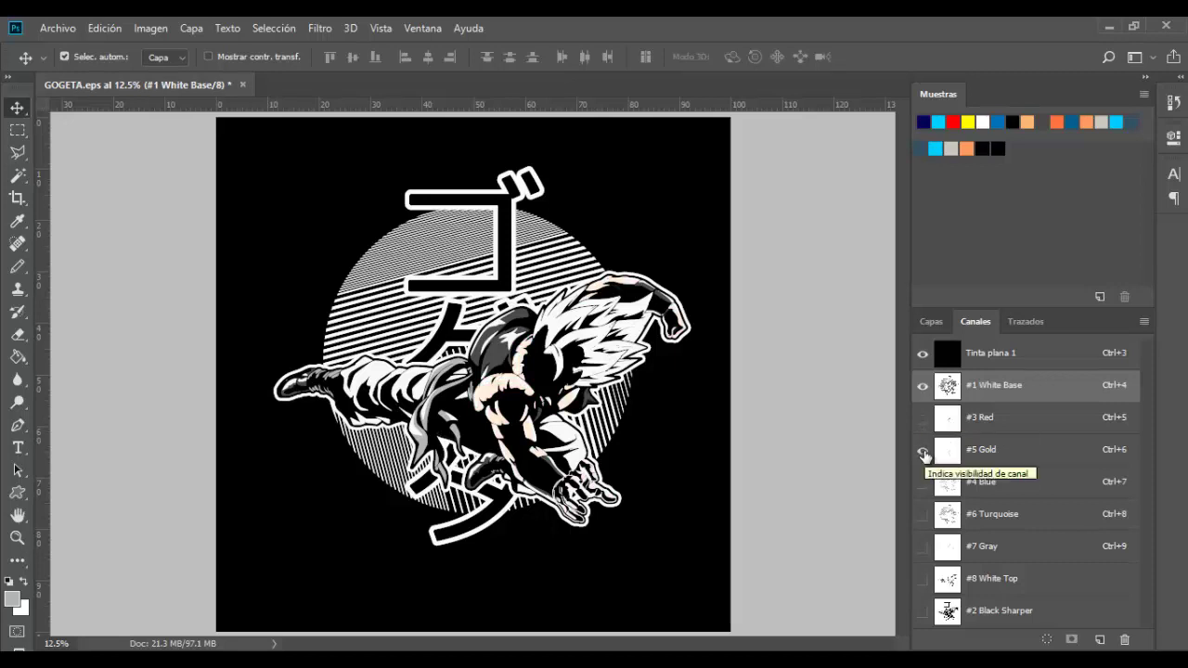
{"action": "left_click", "coordinate": [923, 452]}
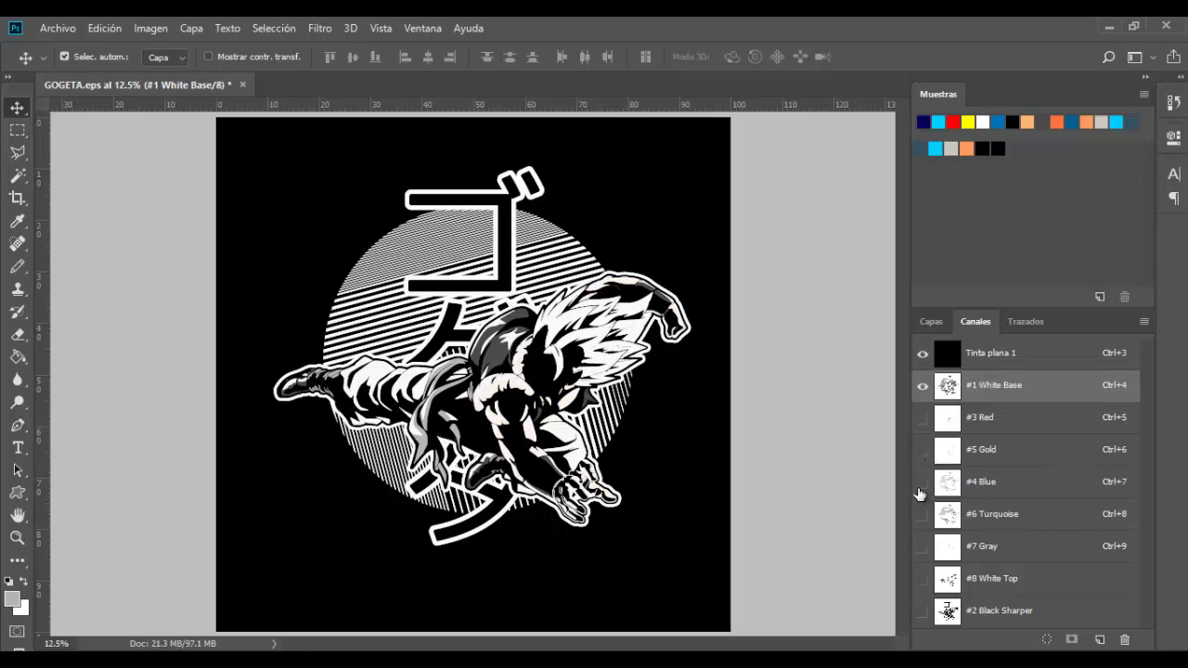
{"action": "left_click", "coordinate": [922, 483]}
{"action": "left_click", "coordinate": [921, 483]}
{"action": "left_click", "coordinate": [1005, 516]}
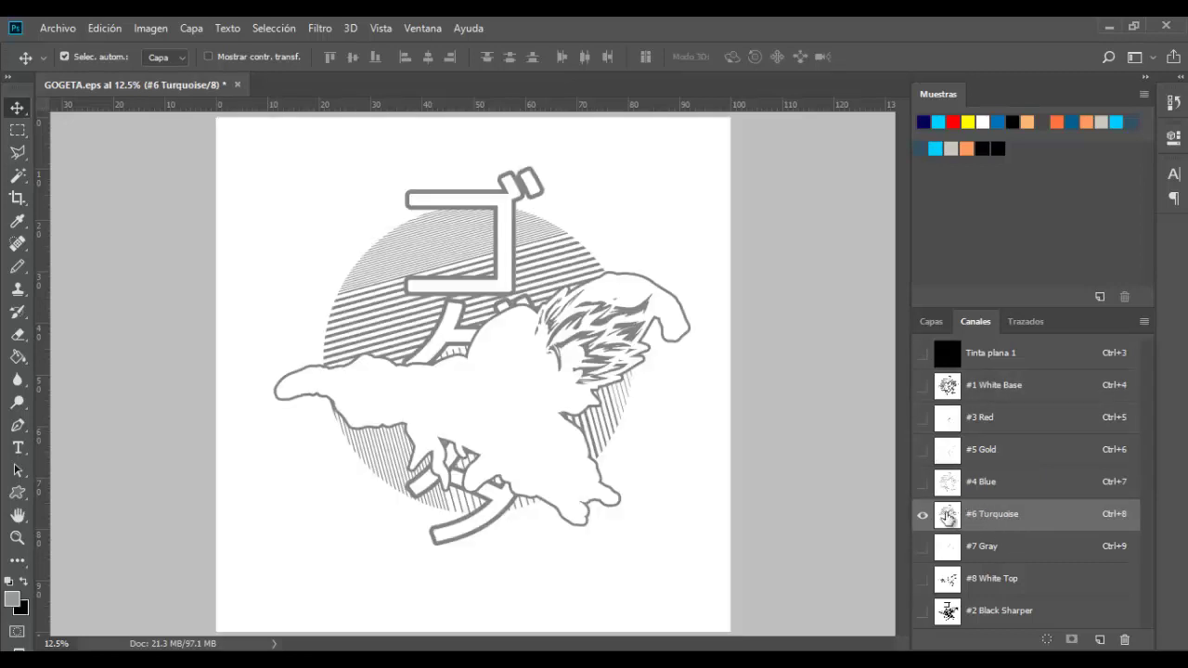
Set the #6 Turquoise spot channel's ink to PANTONE P 127-8 C from PANTONE+ CMYK Coated
{"action": "double_click", "coordinate": [947, 517]}
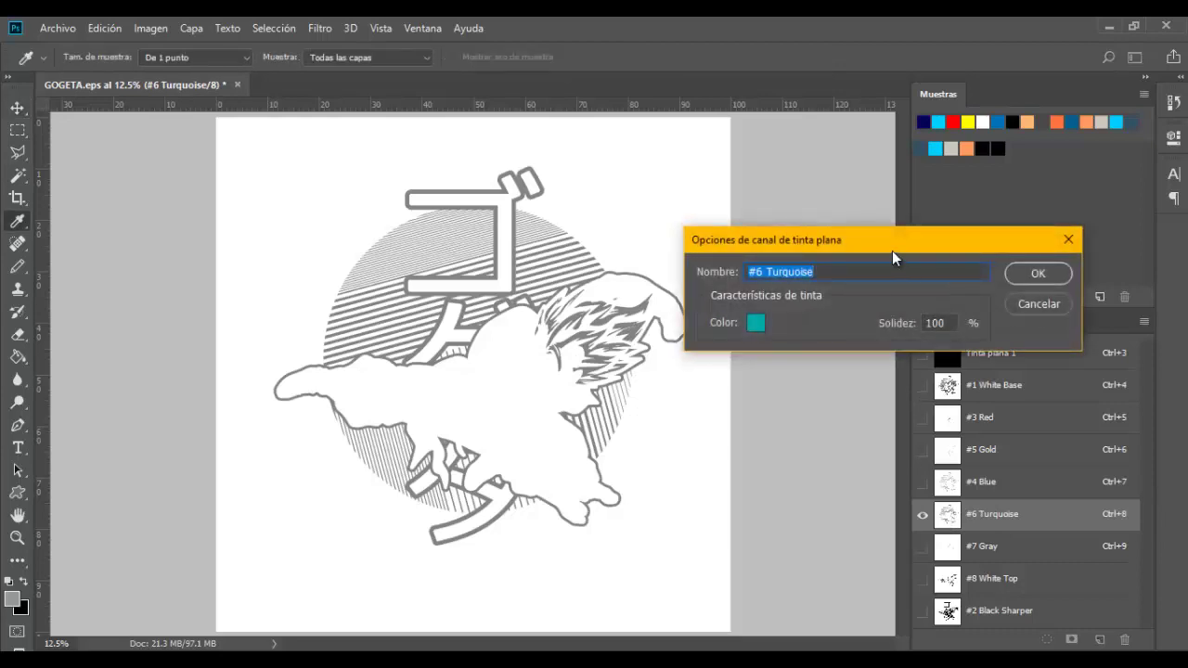
{"action": "left_click_drag", "start_coordinate": [892, 249], "coordinate": [475, 257]}
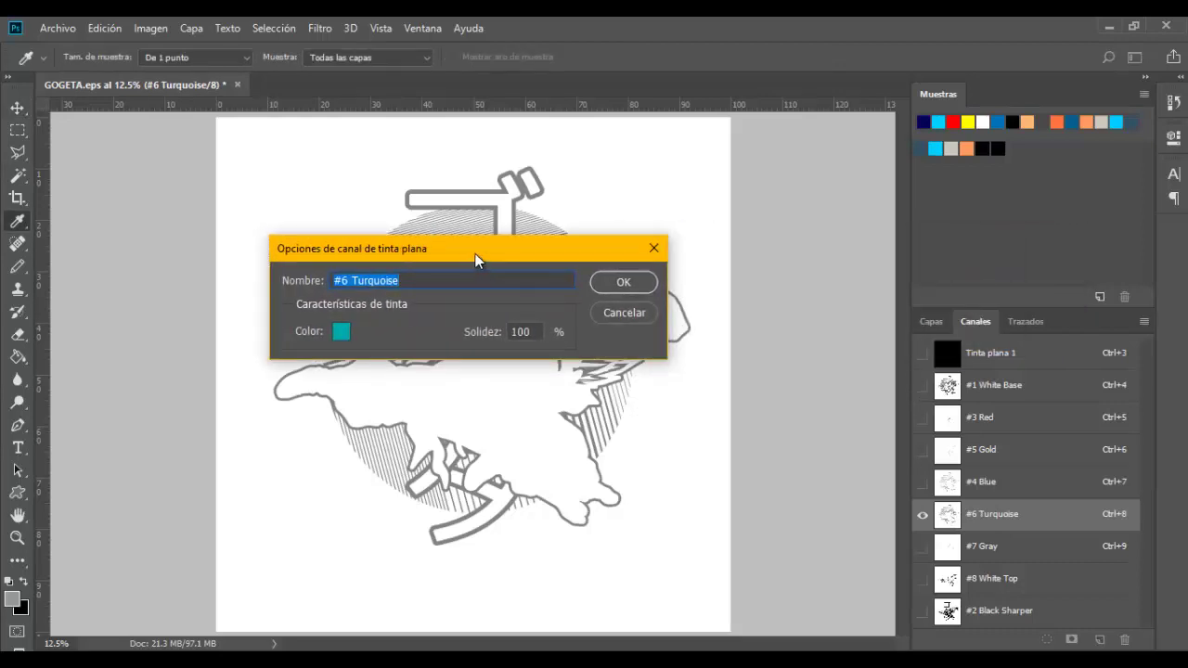
{"action": "left_click", "coordinate": [341, 331]}
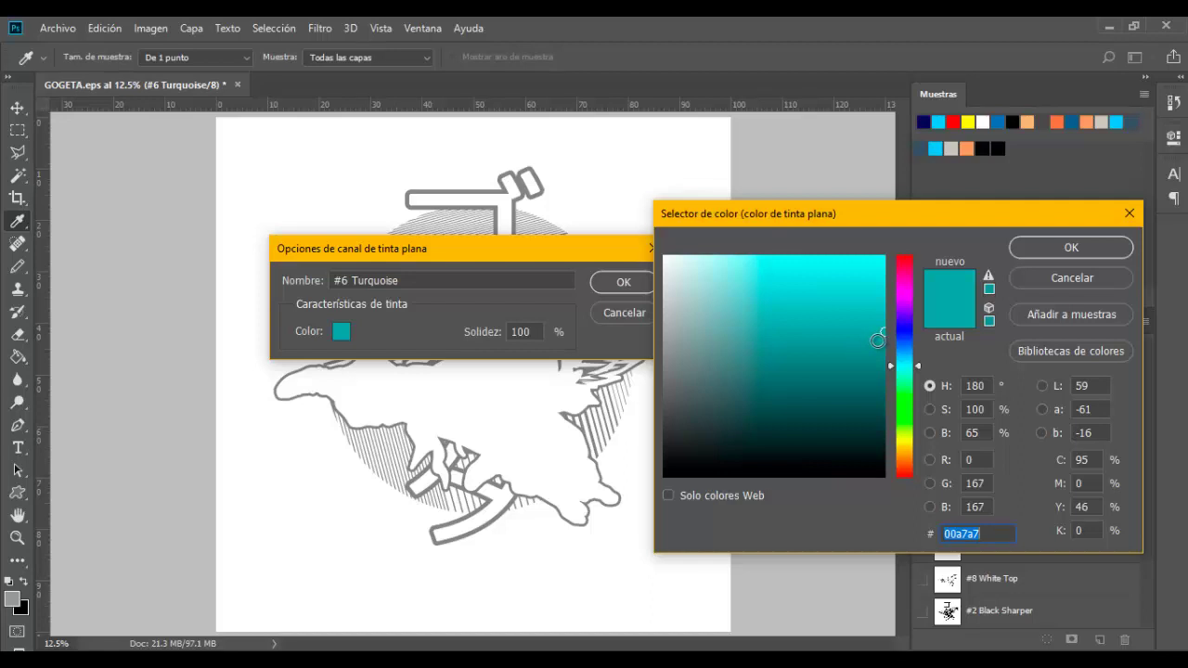
{"action": "left_click_drag", "start_coordinate": [882, 334], "coordinate": [913, 329]}
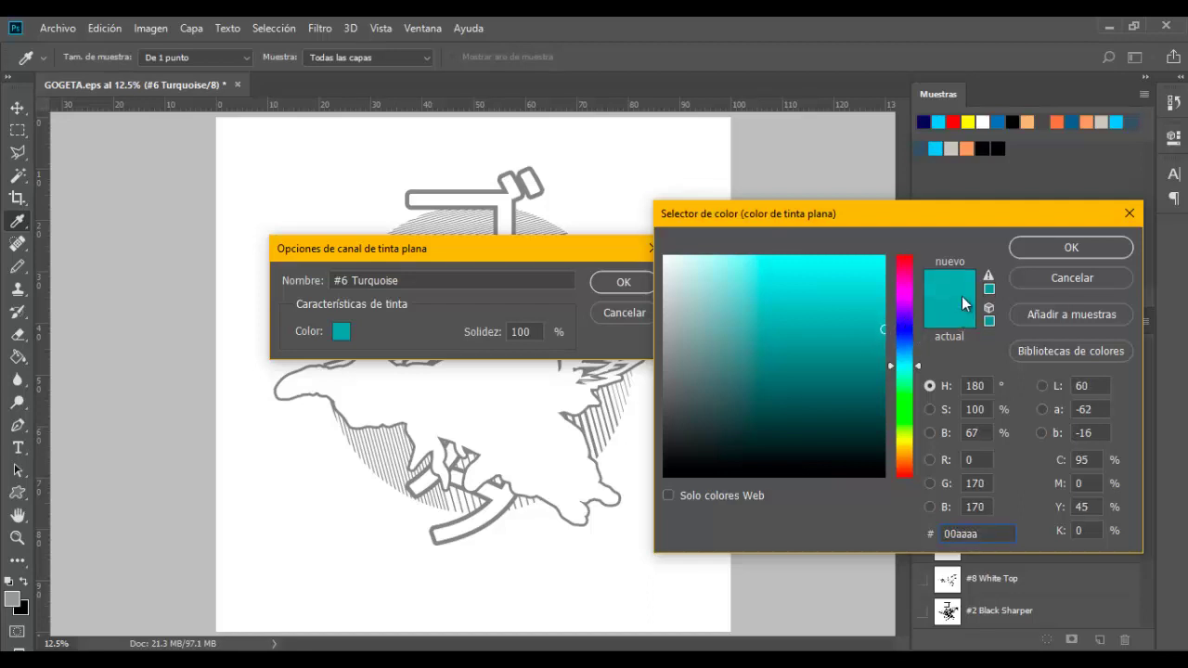
{"action": "left_click", "coordinate": [1072, 350]}
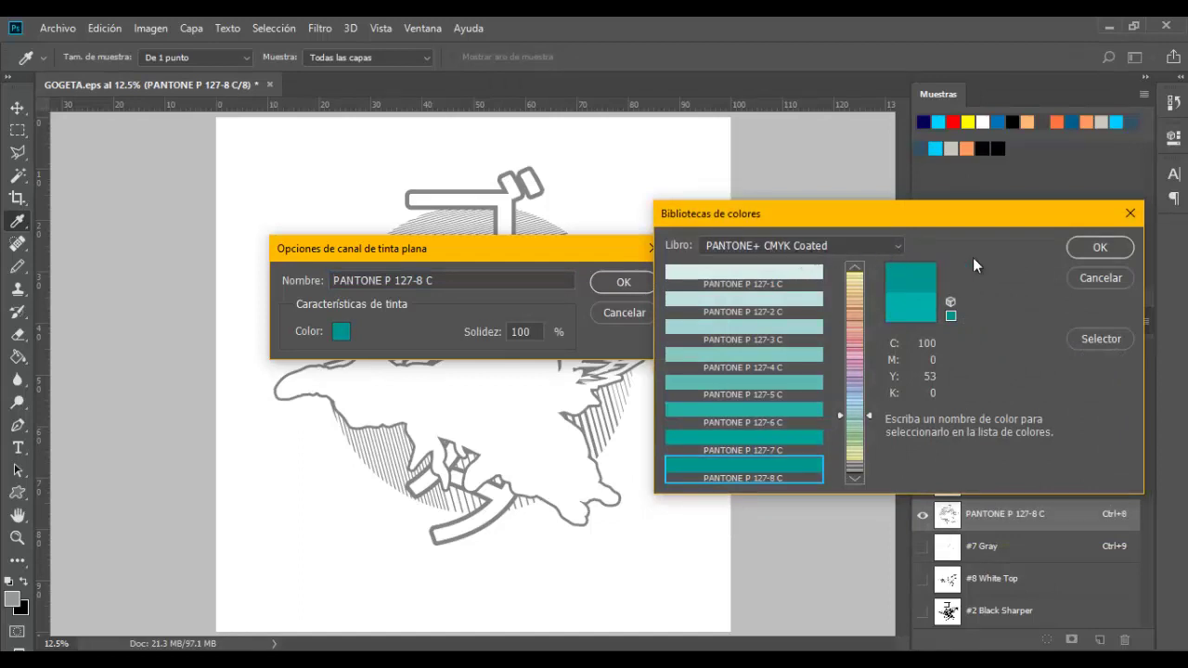
{"action": "left_click", "coordinate": [899, 249]}
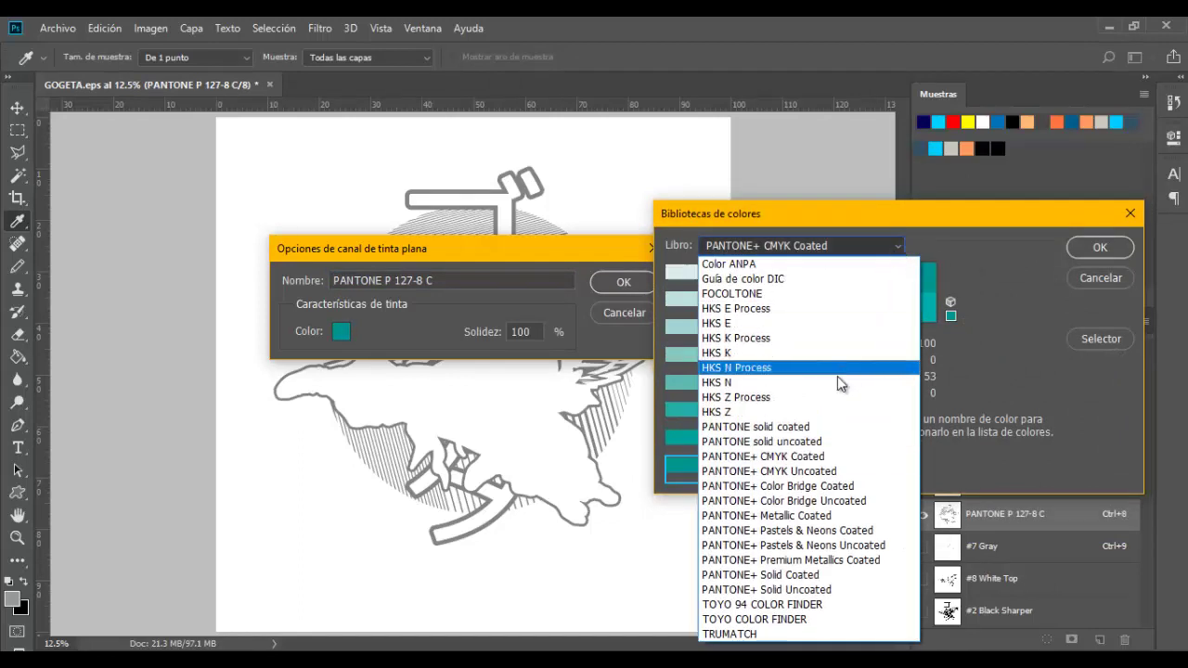
{"action": "left_click", "coordinate": [802, 458]}
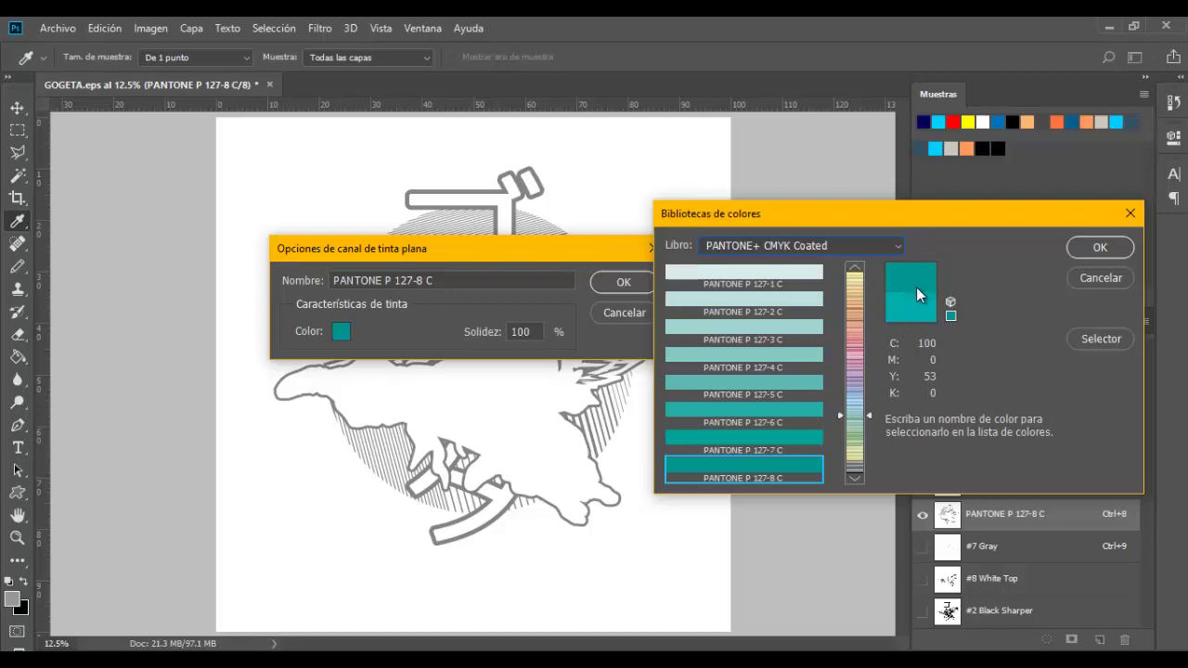
{"action": "left_click_drag", "start_coordinate": [868, 209], "coordinate": [619, 202]}
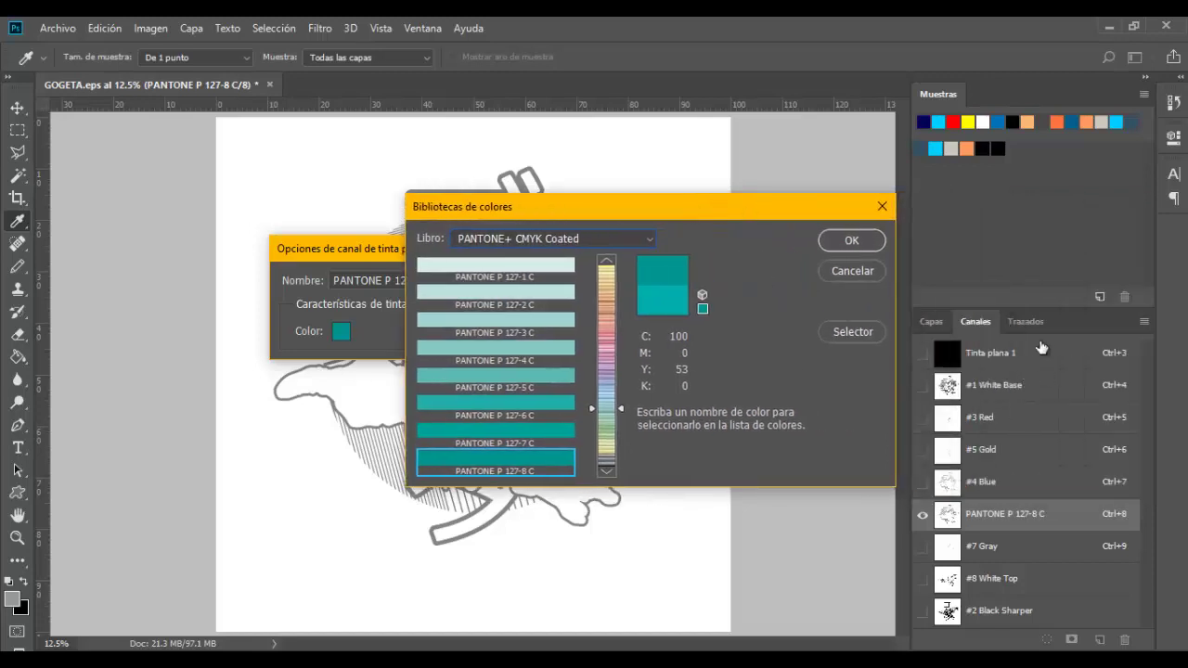
{"action": "left_click_drag", "start_coordinate": [731, 205], "coordinate": [817, 190]}
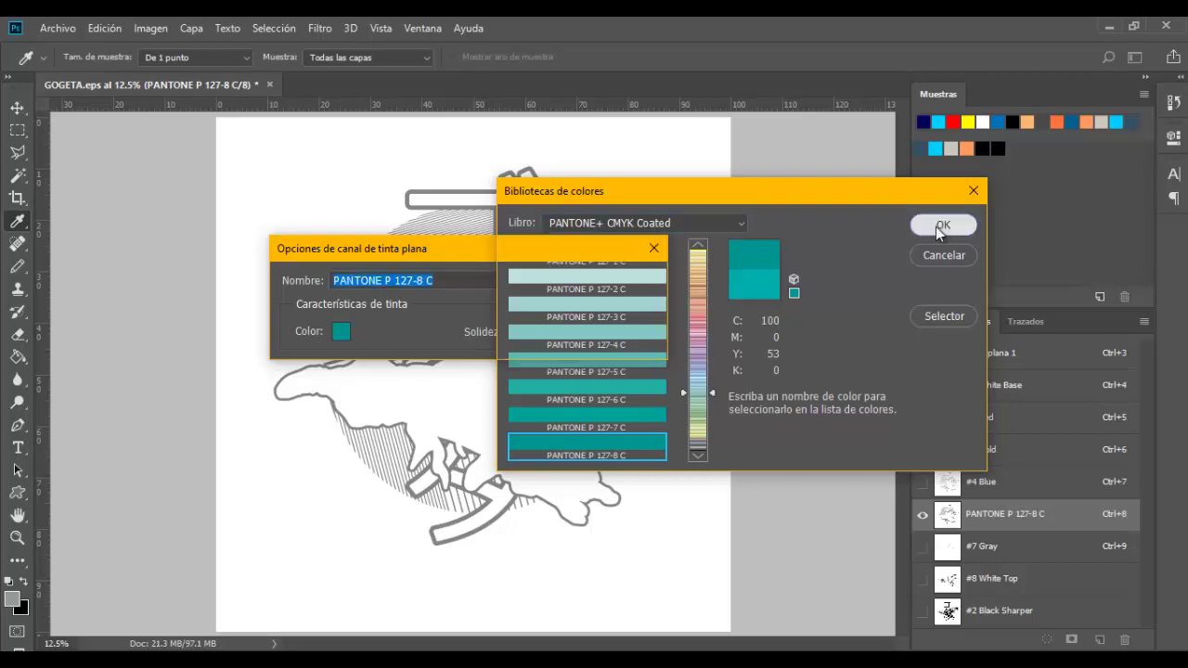
{"action": "left_click", "coordinate": [940, 228]}
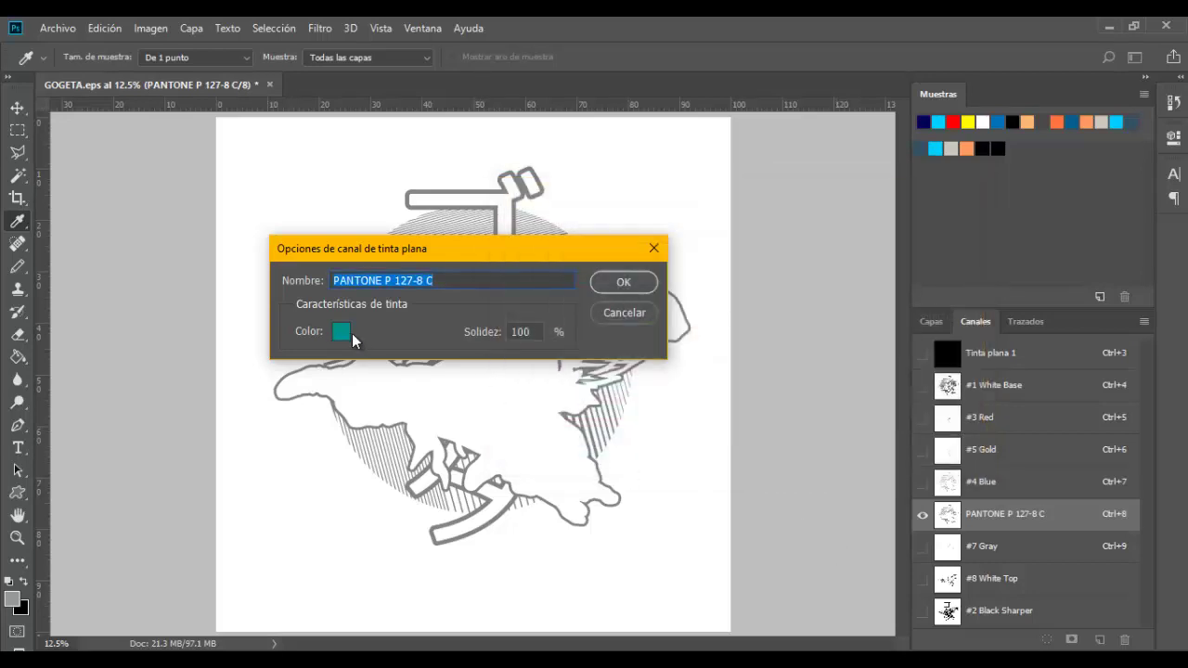
Rename the turquoise spot channel to 'P 127-8 C (T)', removing the PANTONE prefix
{"action": "left_click", "coordinate": [448, 285]}
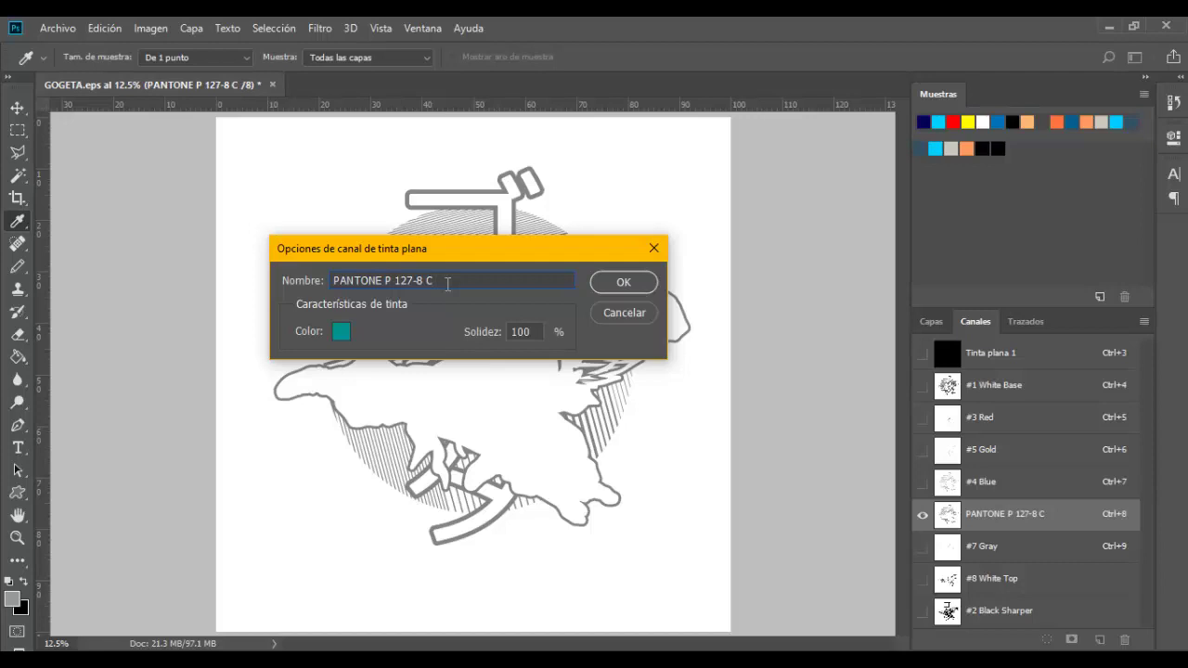
{"action": "type", "text": "()"}
{"action": "type", "text": "T"}
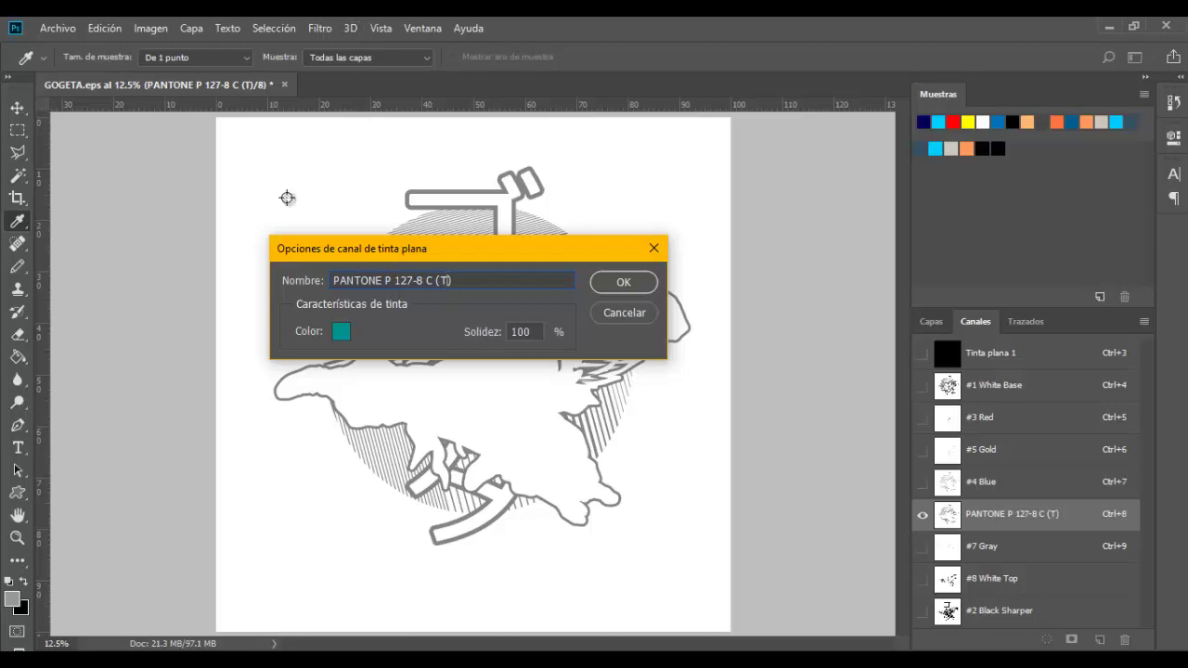
{"action": "left_click_drag", "start_coordinate": [433, 282], "coordinate": [325, 286]}
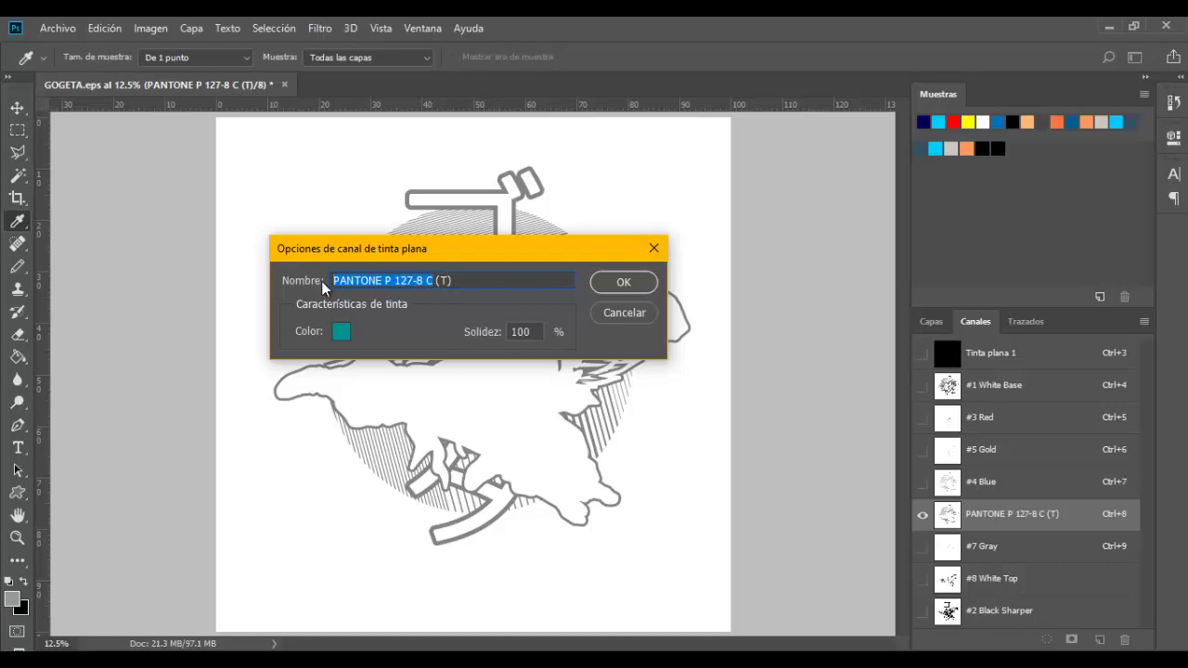
{"action": "key", "text": "Right"}
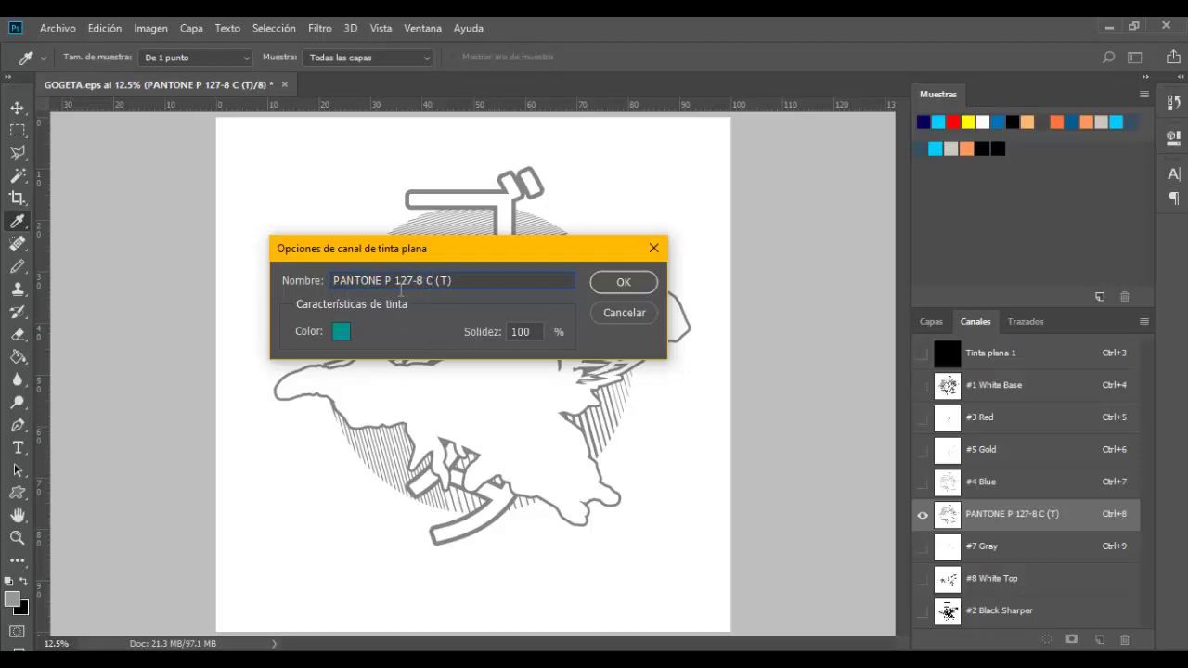
{"action": "left_click_drag", "start_coordinate": [462, 281], "coordinate": [308, 279]}
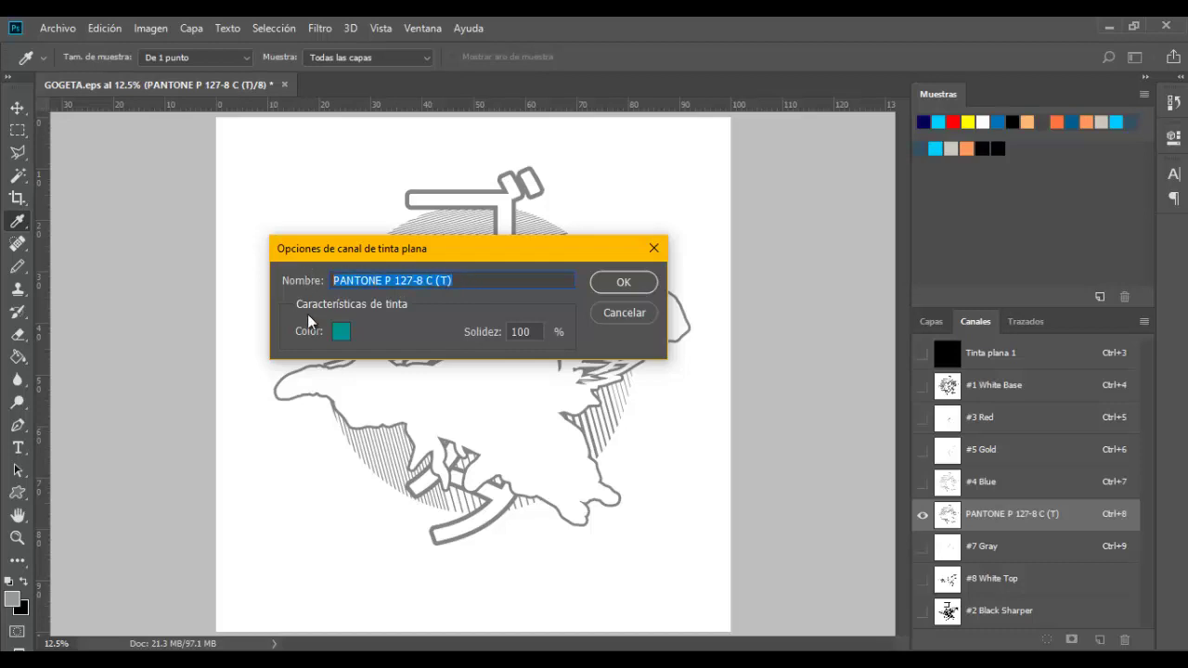
{"action": "left_click", "coordinate": [394, 280]}
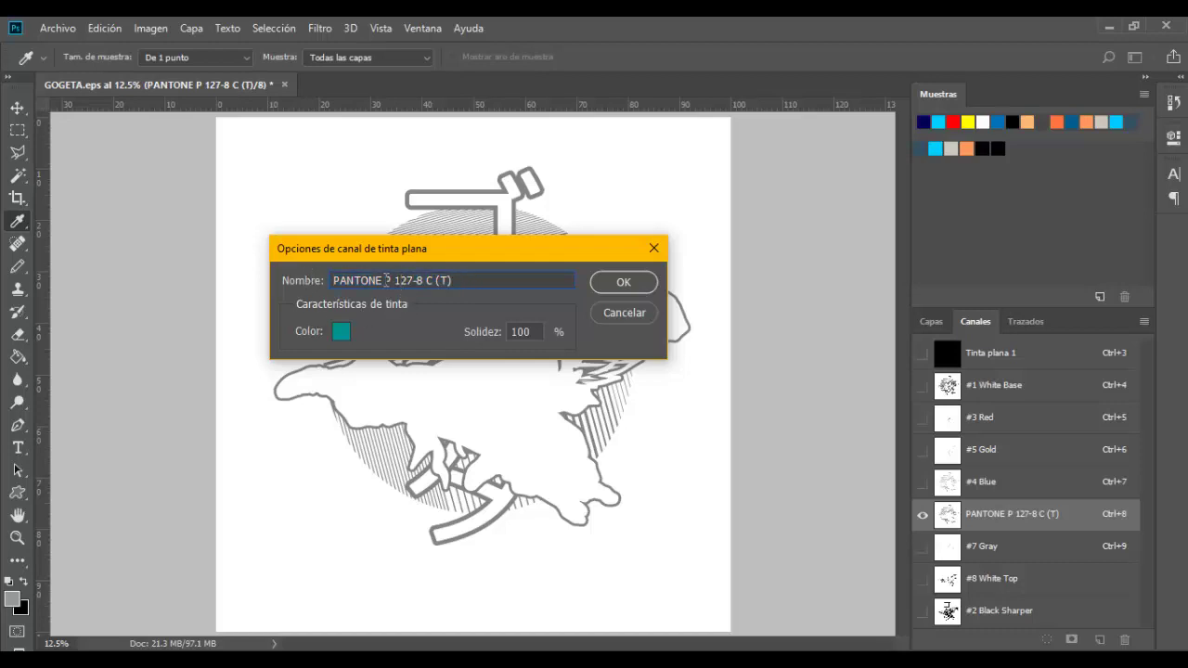
{"action": "key", "text": "BackSpace"}
{"action": "key", "text": "BackSpace"}
{"action": "key", "text": "BackSpace"}
{"action": "key", "text": "BackSpace"}
{"action": "key", "text": "BackSpace"}
{"action": "key", "text": "BackSpace"}
{"action": "key", "text": "BackSpace"}
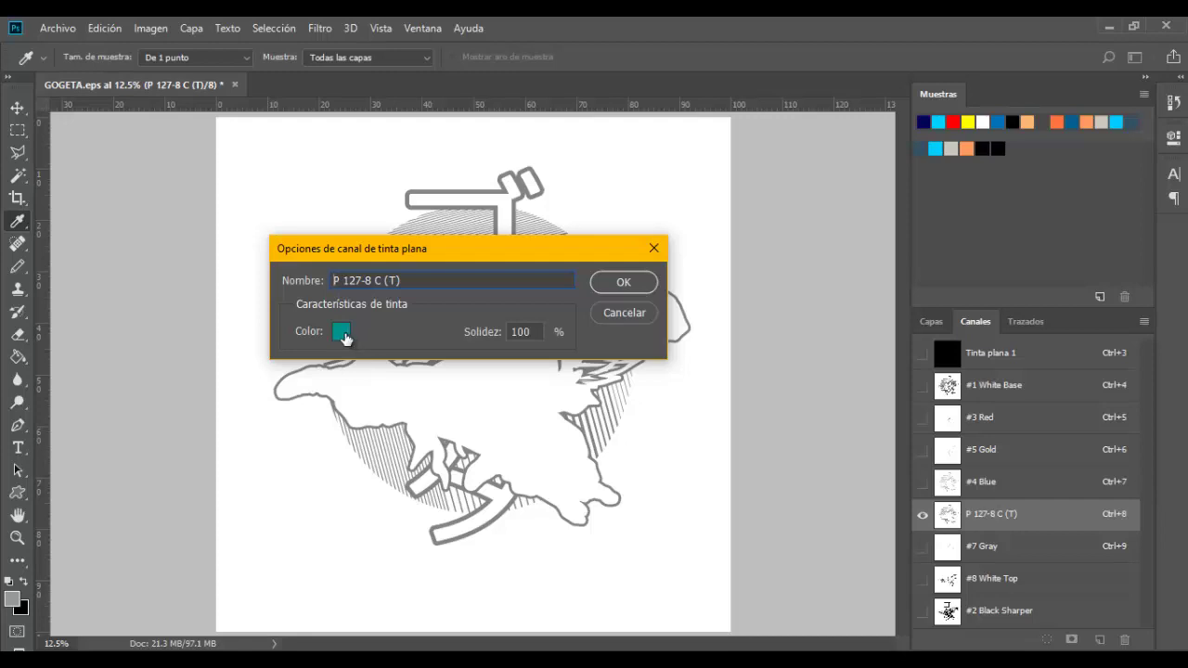
{"action": "left_click", "coordinate": [623, 283]}
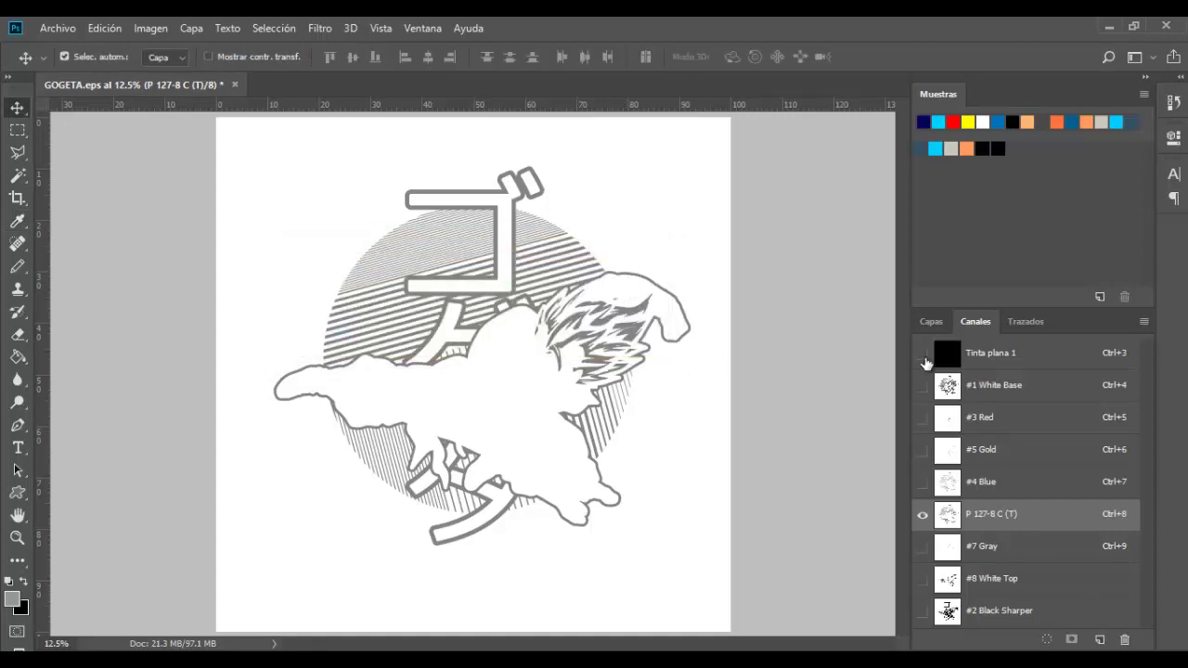
Toggle channel visibility and delete the Tinta plana 1 spot channel
{"action": "left_click", "coordinate": [987, 548]}
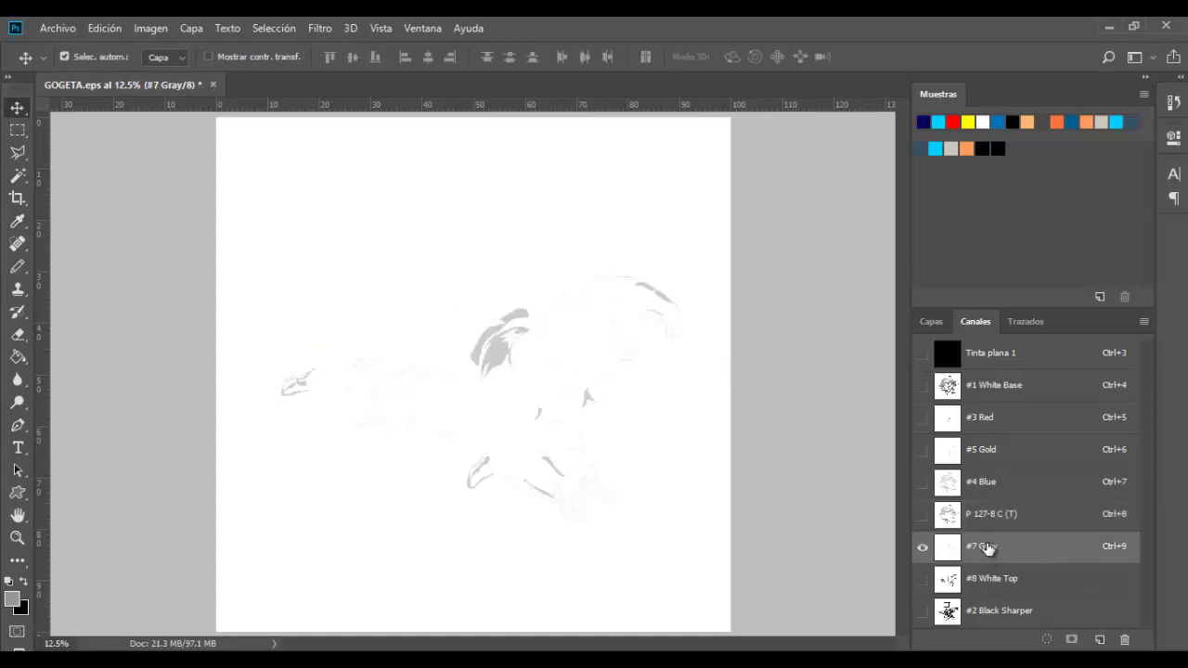
{"action": "left_click", "coordinate": [999, 581]}
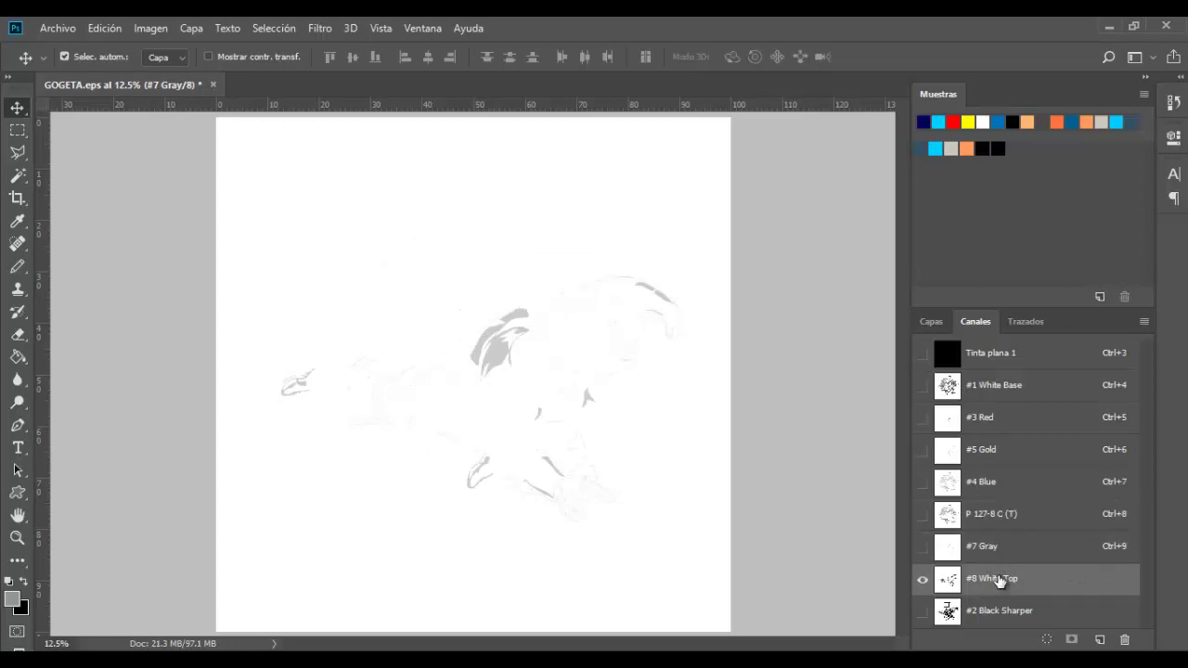
{"action": "left_click", "coordinate": [997, 611]}
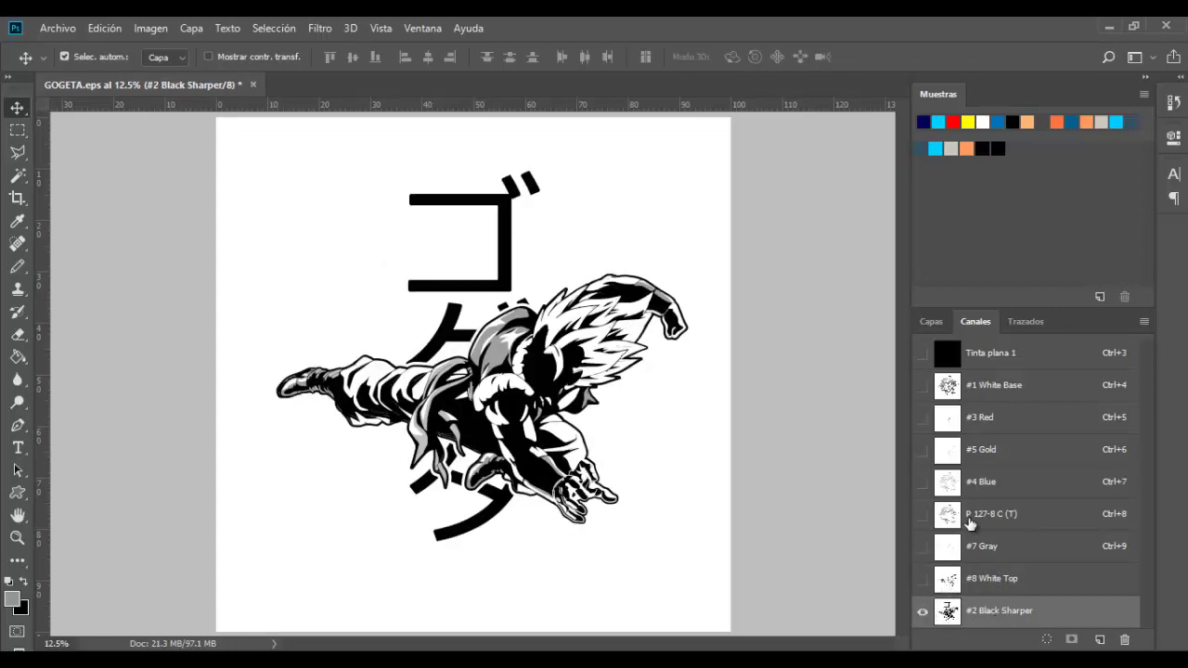
{"action": "left_click", "coordinate": [923, 353]}
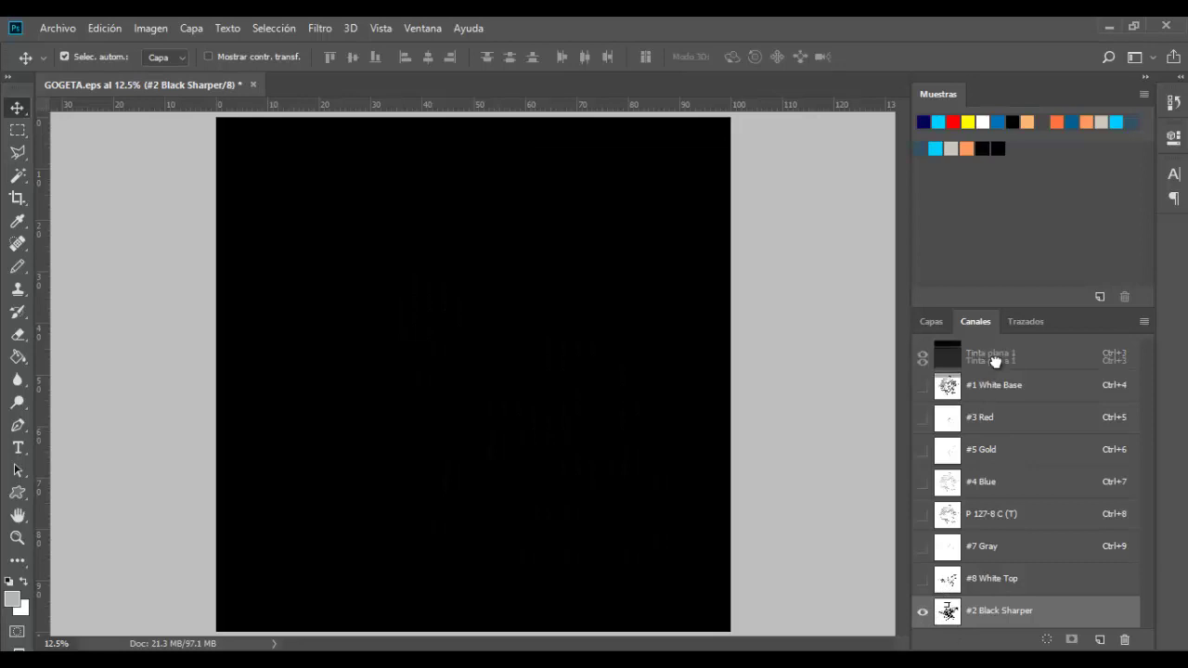
{"action": "left_click_drag", "start_coordinate": [994, 361], "coordinate": [1124, 639]}
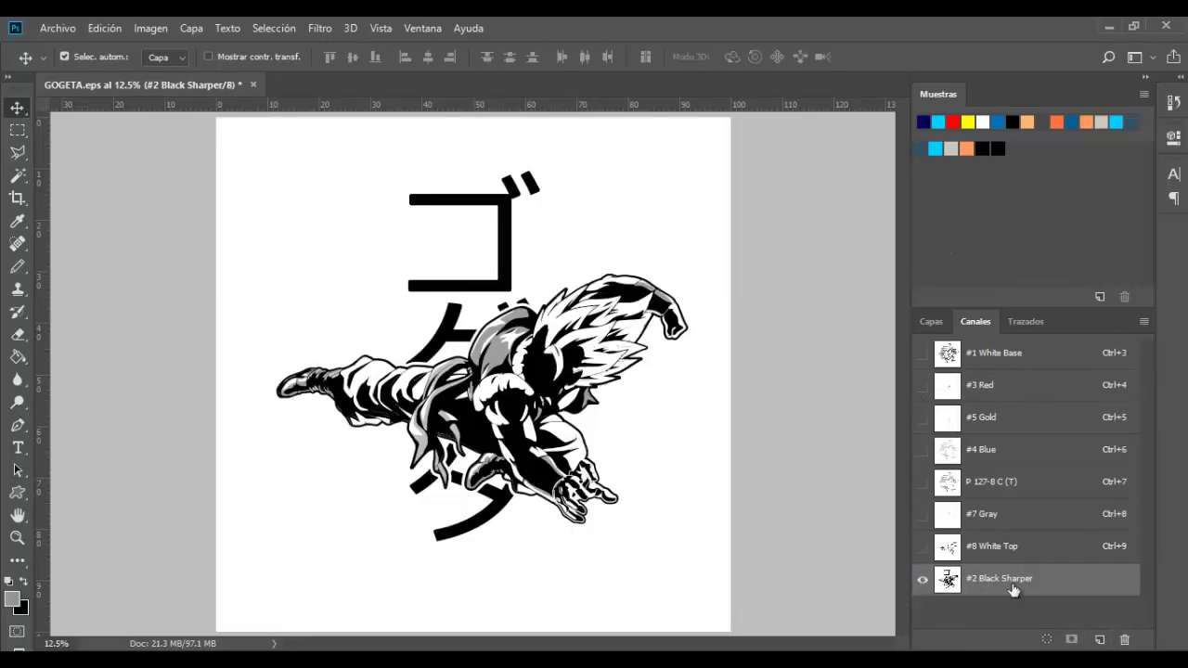
{"action": "left_click", "coordinate": [1143, 321]}
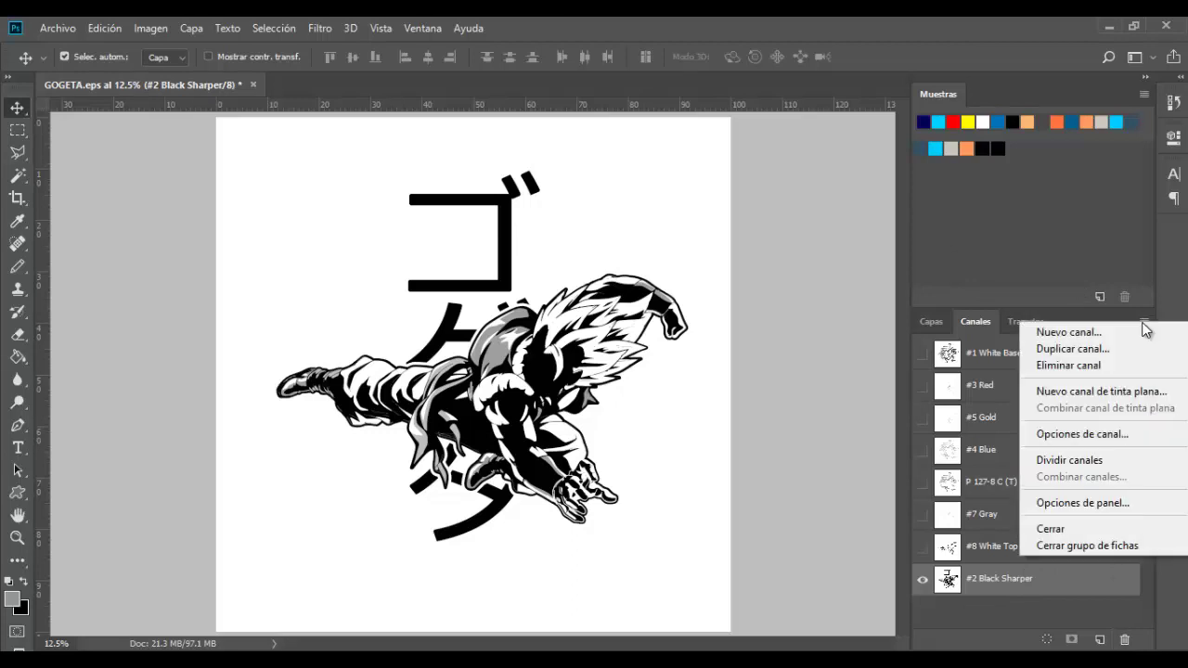
Split channels into separate documents, review each separation, and end on #5 Gold
{"action": "left_click", "coordinate": [1058, 460]}
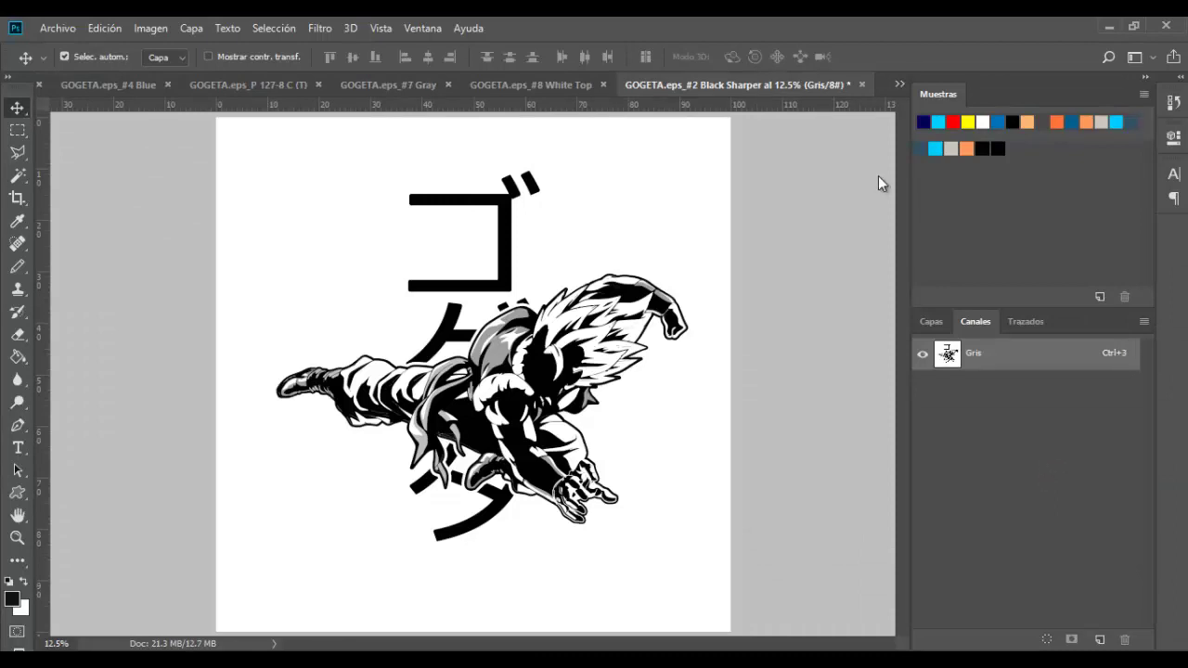
{"action": "left_click", "coordinate": [111, 86]}
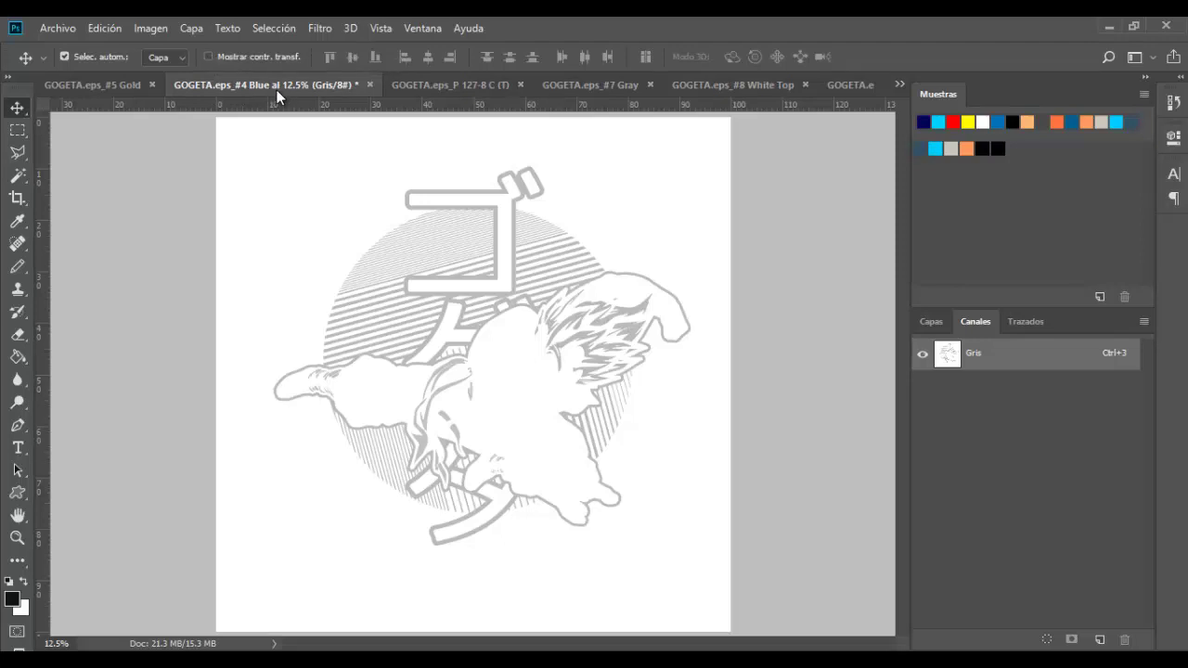
{"action": "left_click", "coordinate": [465, 87]}
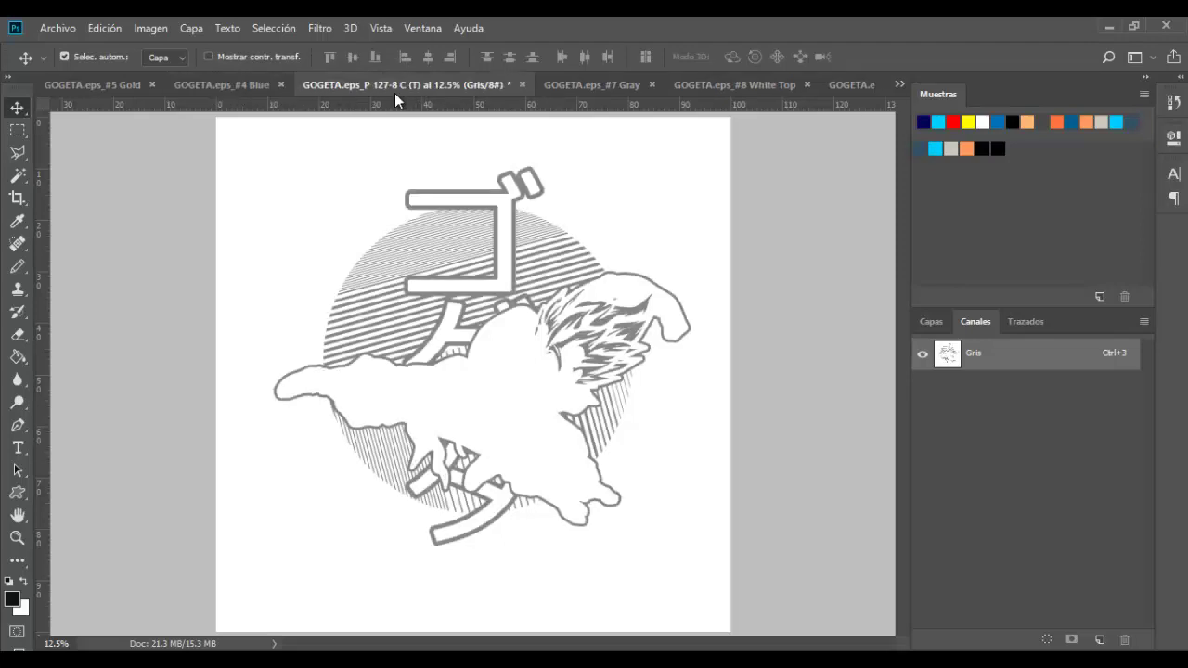
{"action": "left_click", "coordinate": [632, 88]}
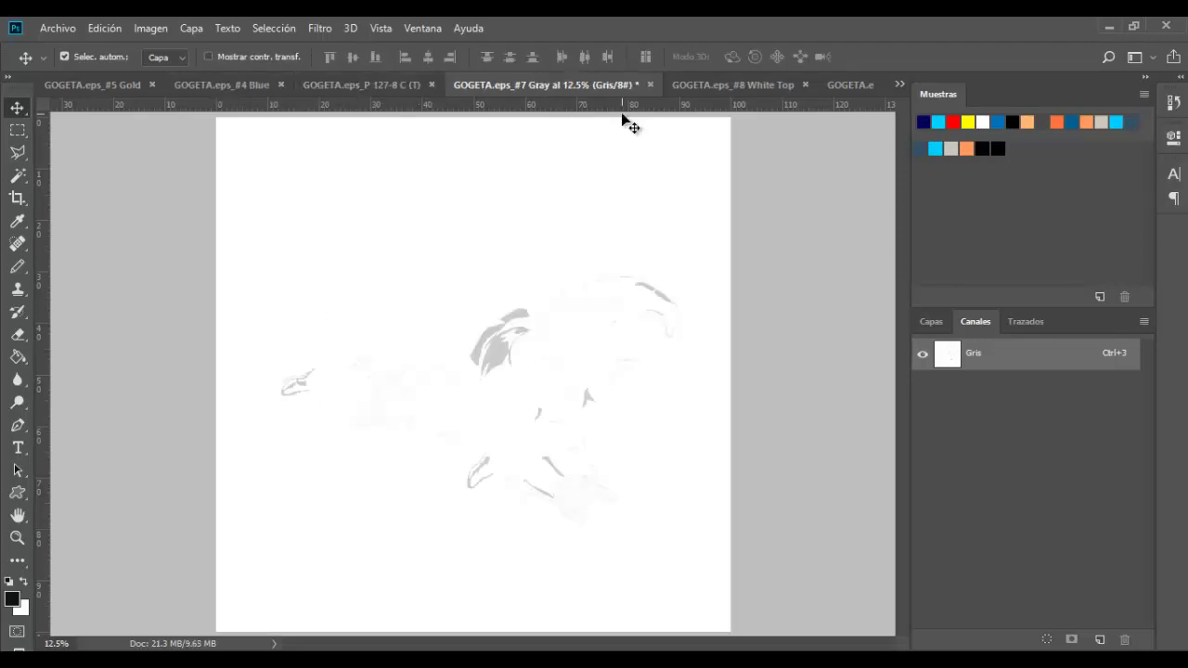
{"action": "left_click", "coordinate": [710, 83]}
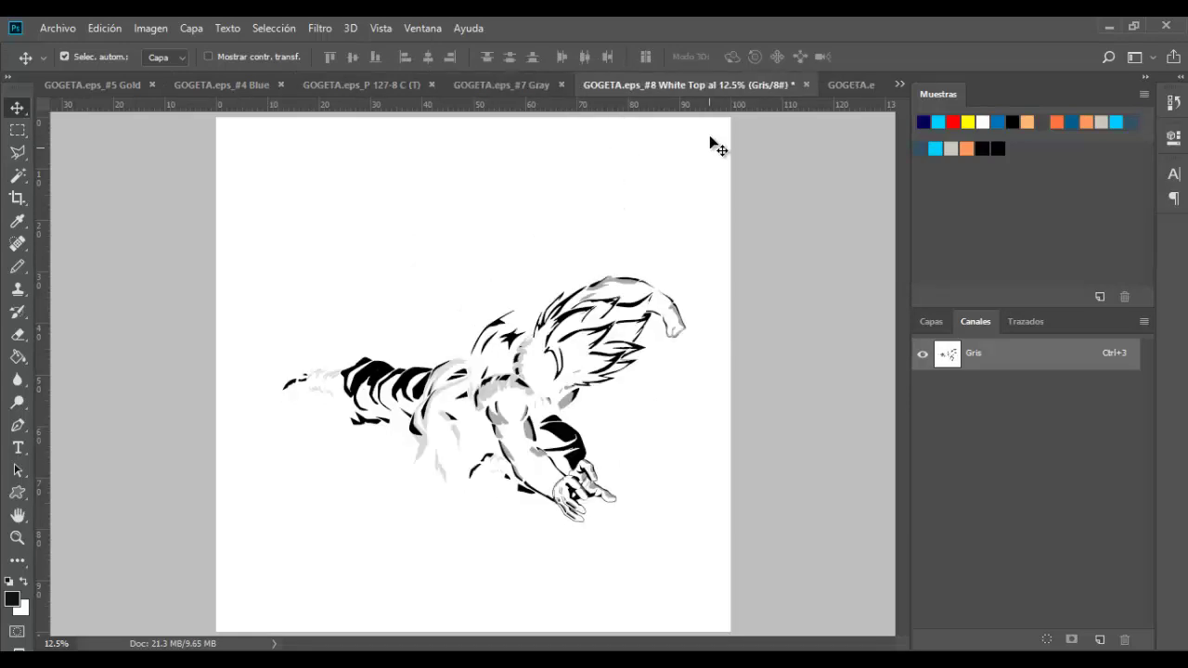
{"action": "left_click", "coordinate": [838, 84]}
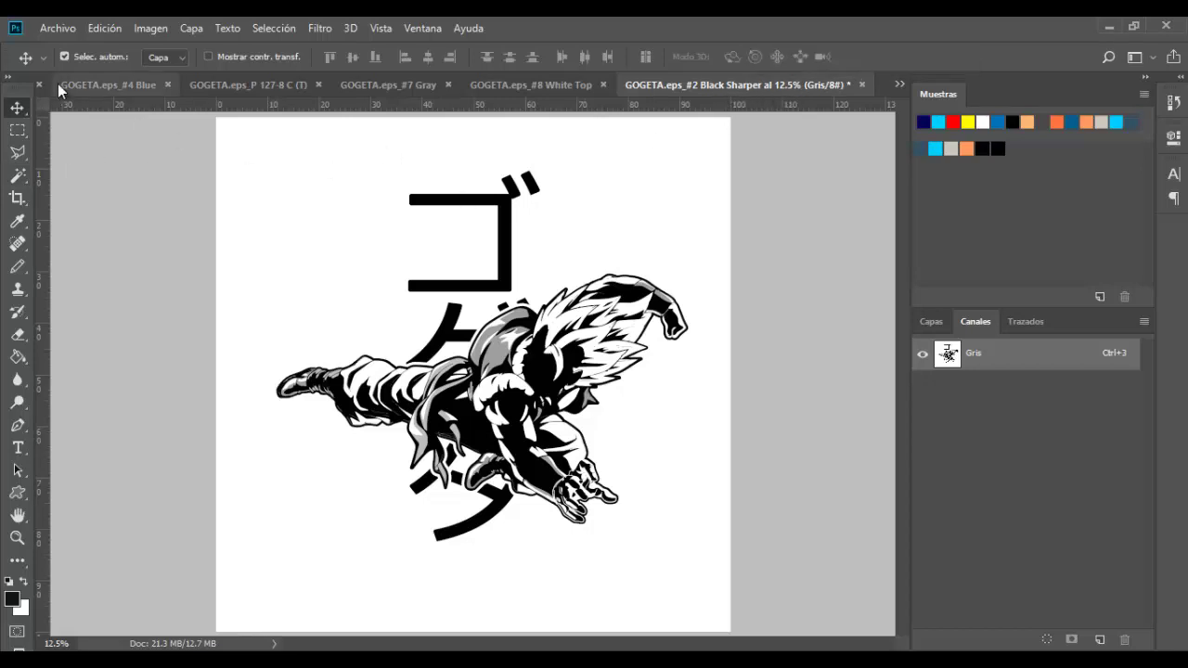
{"action": "left_click", "coordinate": [82, 83]}
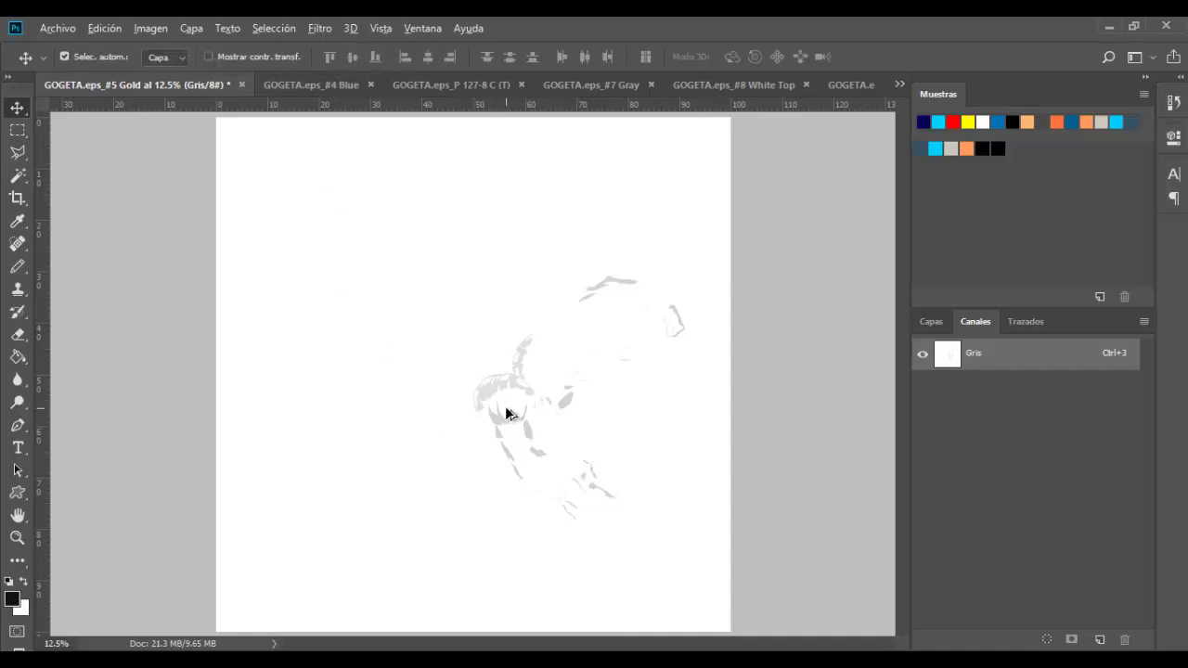
Adjust the zoom on #5 Gold and bring up the Image > Mode choices
{"action": "scroll", "coordinate": [530, 398], "scroll_direction": "up", "scroll_amount": 2}
{"action": "scroll", "coordinate": [535, 353], "scroll_direction": "up", "scroll_amount": 2}
{"action": "scroll", "coordinate": [535, 353], "scroll_direction": "down", "scroll_amount": 3}
{"action": "scroll", "coordinate": [535, 354], "scroll_direction": "down", "scroll_amount": 3}
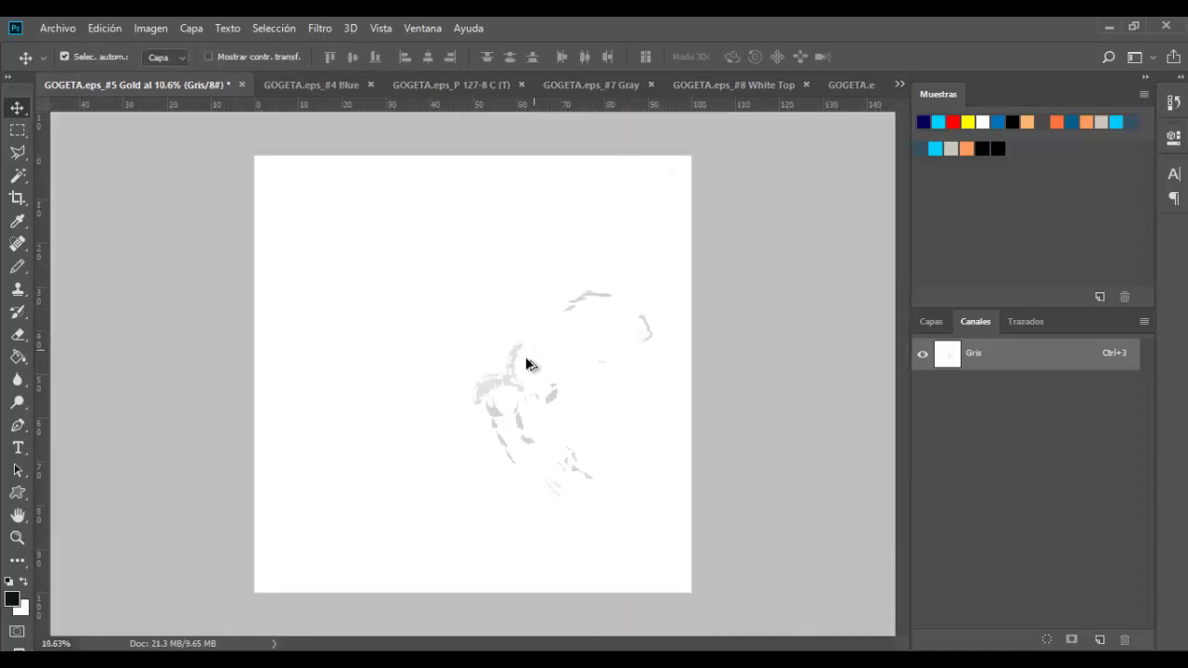
{"action": "scroll", "coordinate": [525, 357], "scroll_direction": "up", "scroll_amount": 1}
{"action": "scroll", "coordinate": [518, 371], "scroll_direction": "up", "scroll_amount": 1}
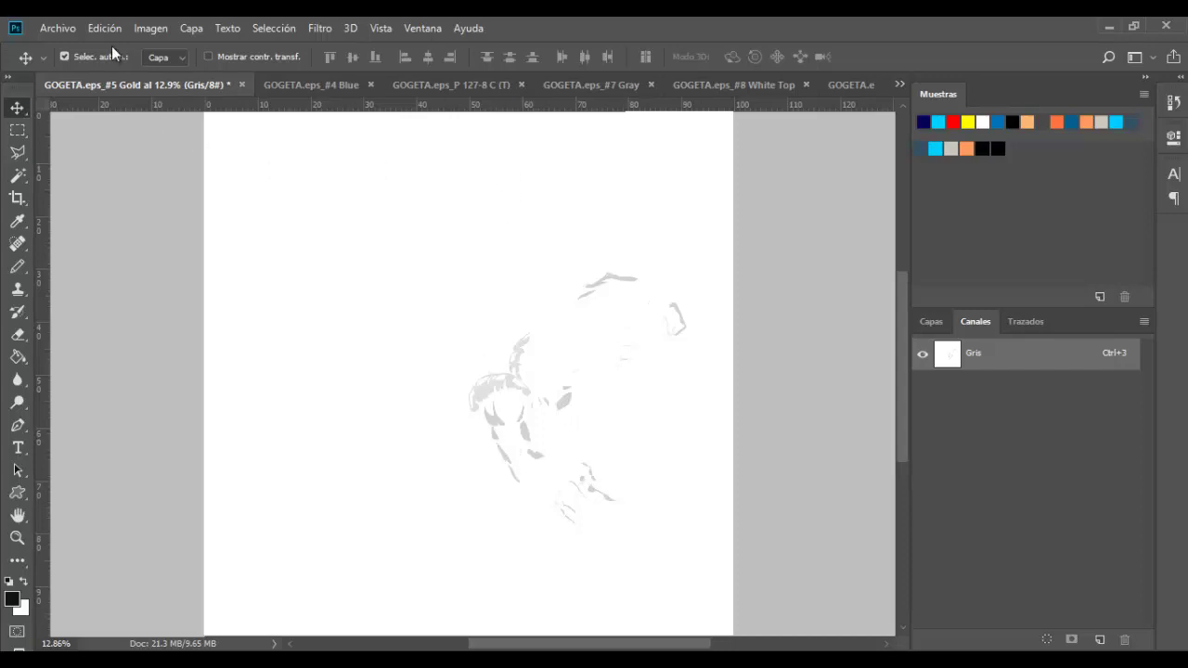
{"action": "left_click", "coordinate": [147, 28]}
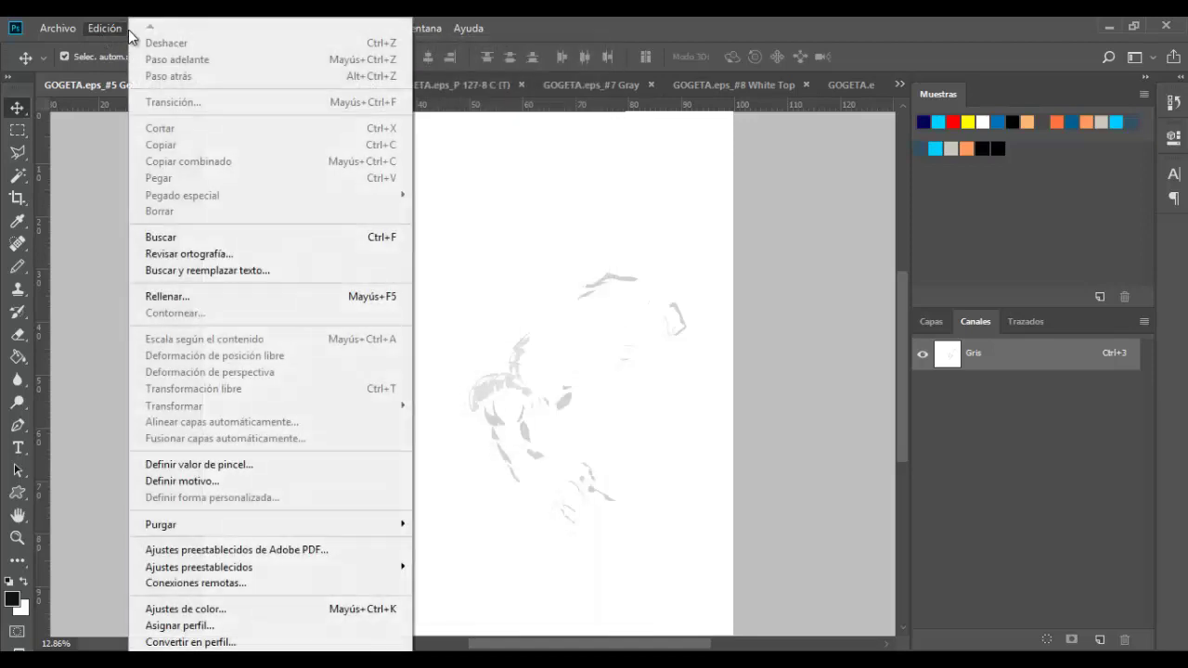
{"action": "left_click", "coordinate": [96, 29]}
{"action": "left_click", "coordinate": [150, 28]}
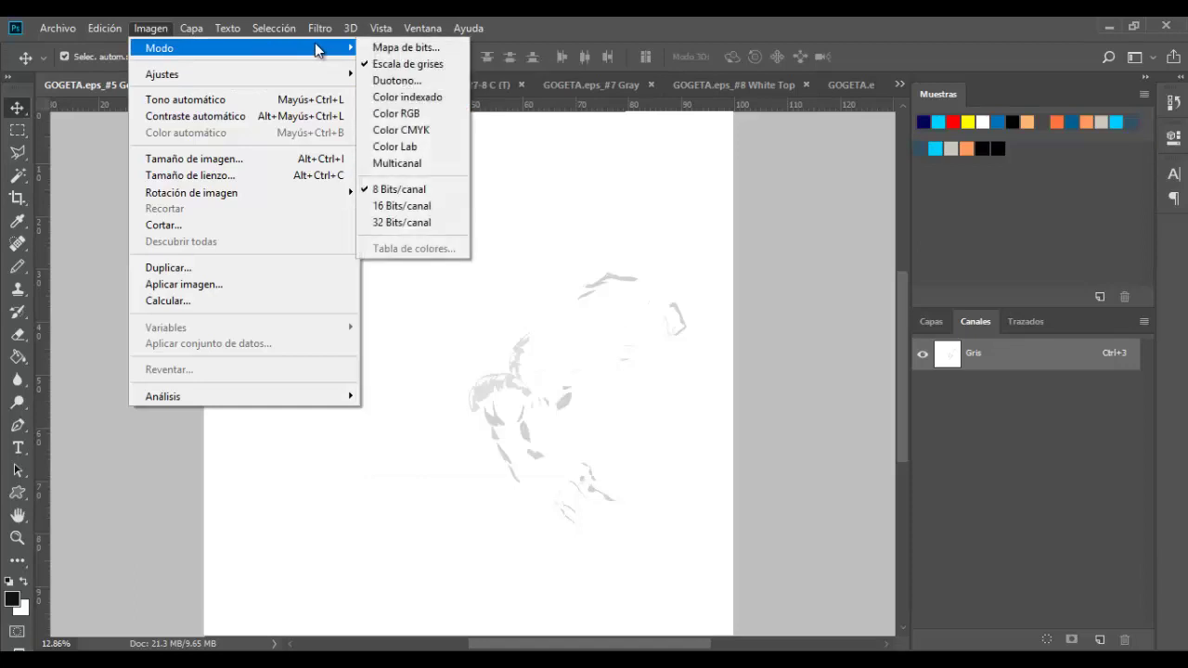
{"action": "mouse_move", "coordinate": [241, 48]}
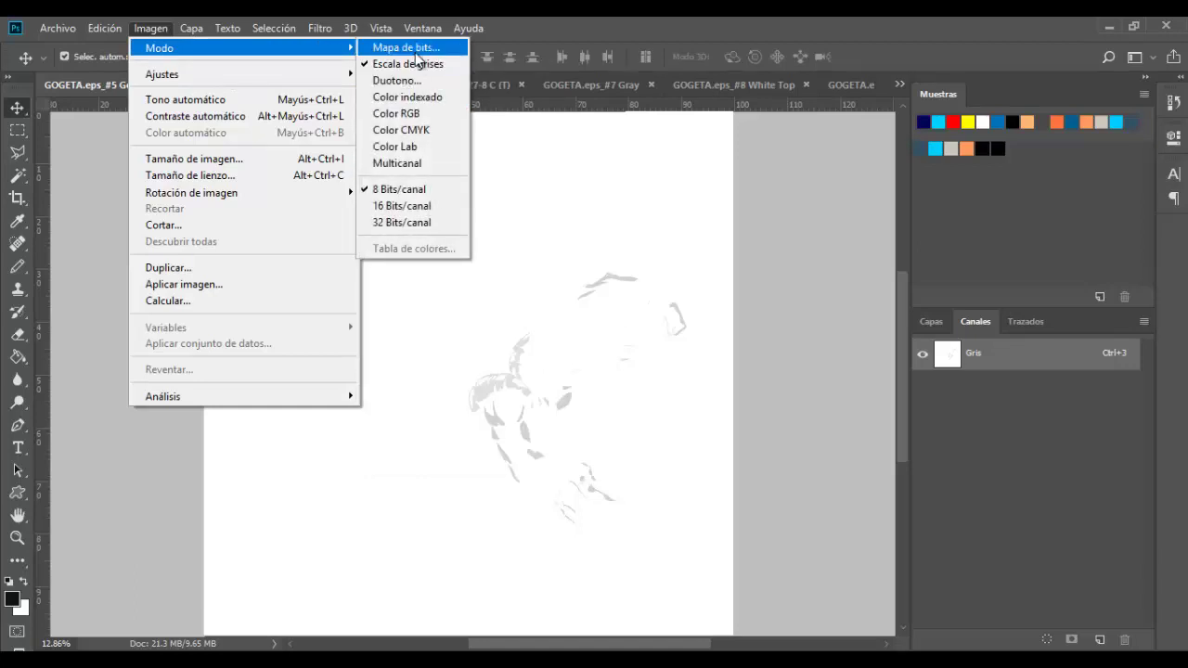
Convert #5 Gold to Mapa de bits at 300 ppi with a 45 lpi round halftone screen
{"action": "left_click", "coordinate": [415, 47]}
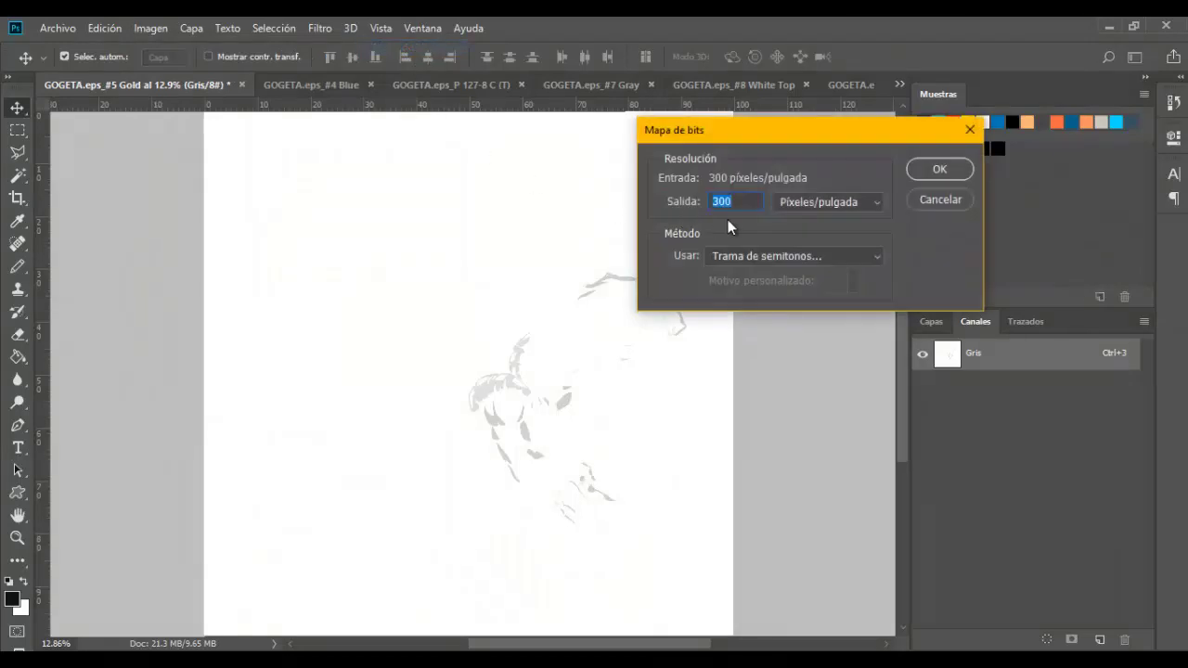
{"action": "left_click", "coordinate": [880, 260]}
{"action": "left_click", "coordinate": [931, 168]}
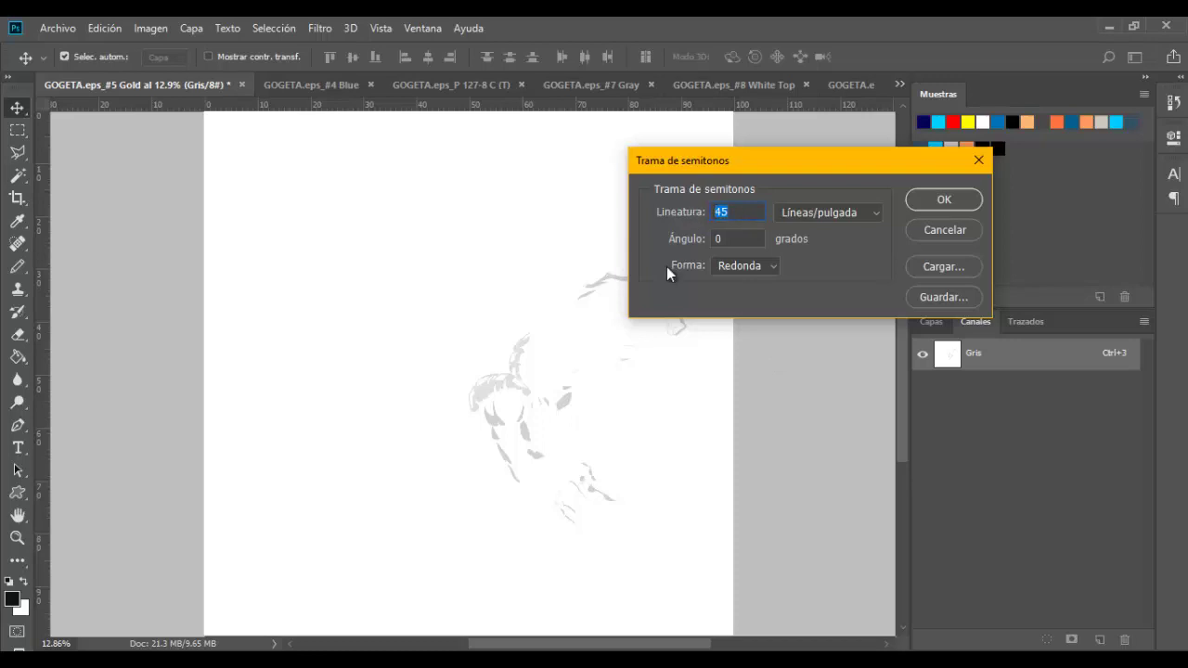
{"action": "key", "text": "Tab"}
{"action": "left_click", "coordinate": [944, 200]}
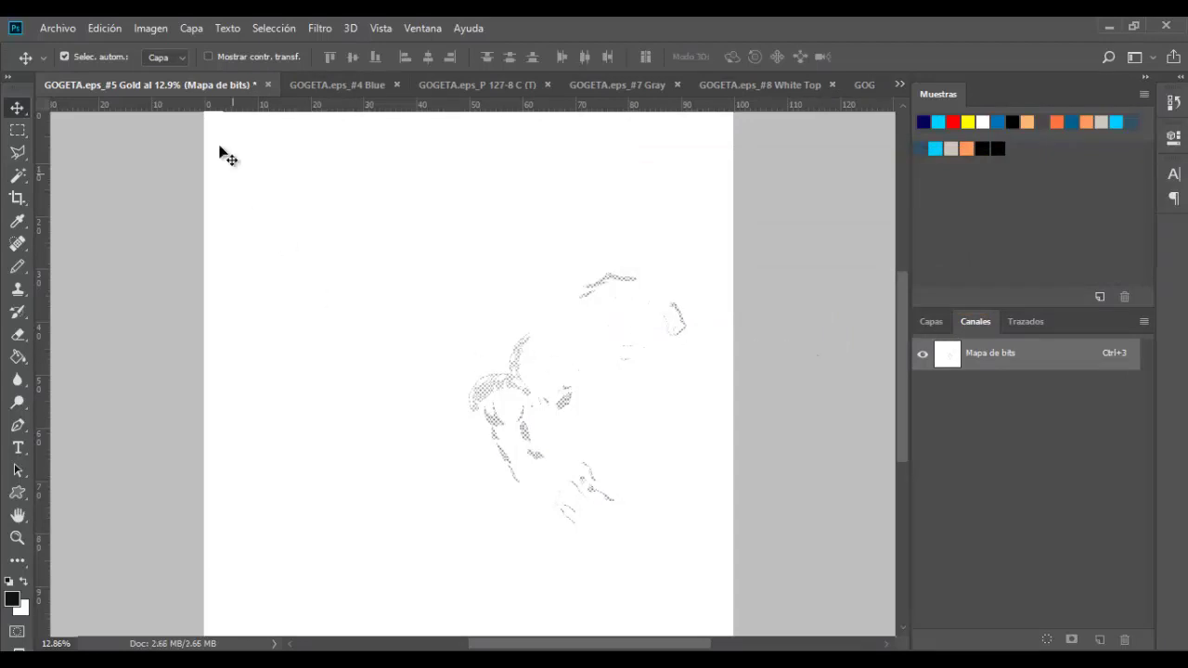
Convert the #4 Blue and P 127-8 C (T) separations to halftone bitmaps
{"action": "left_click", "coordinate": [324, 87]}
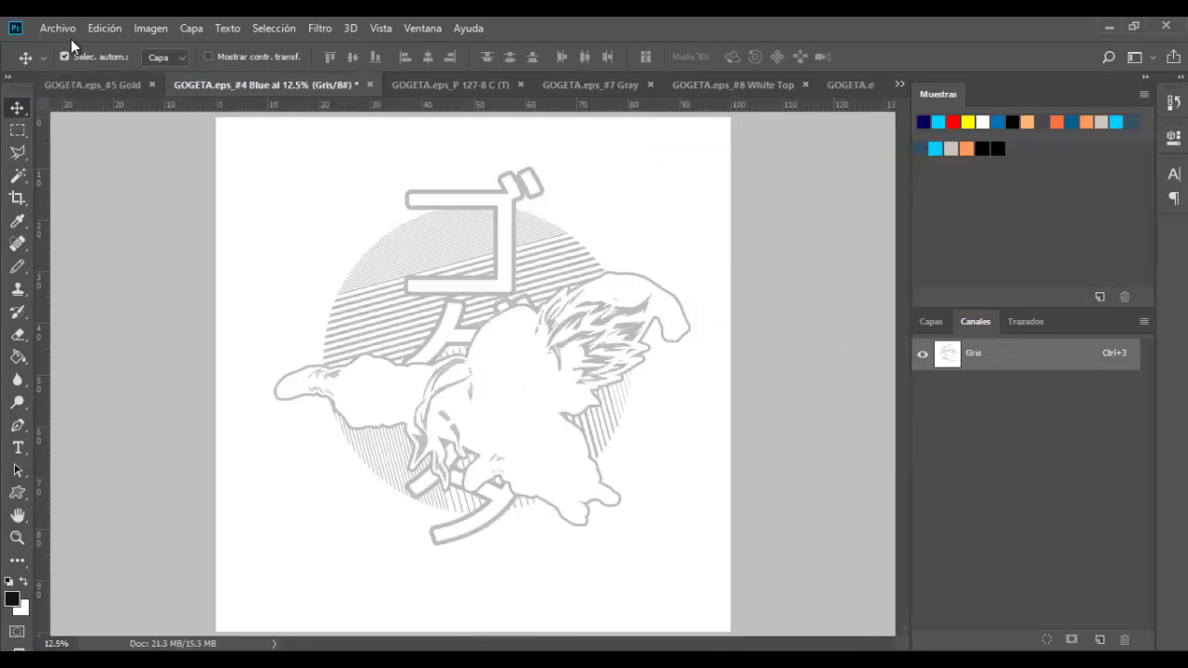
{"action": "left_click", "coordinate": [148, 28]}
{"action": "mouse_move", "coordinate": [160, 48]}
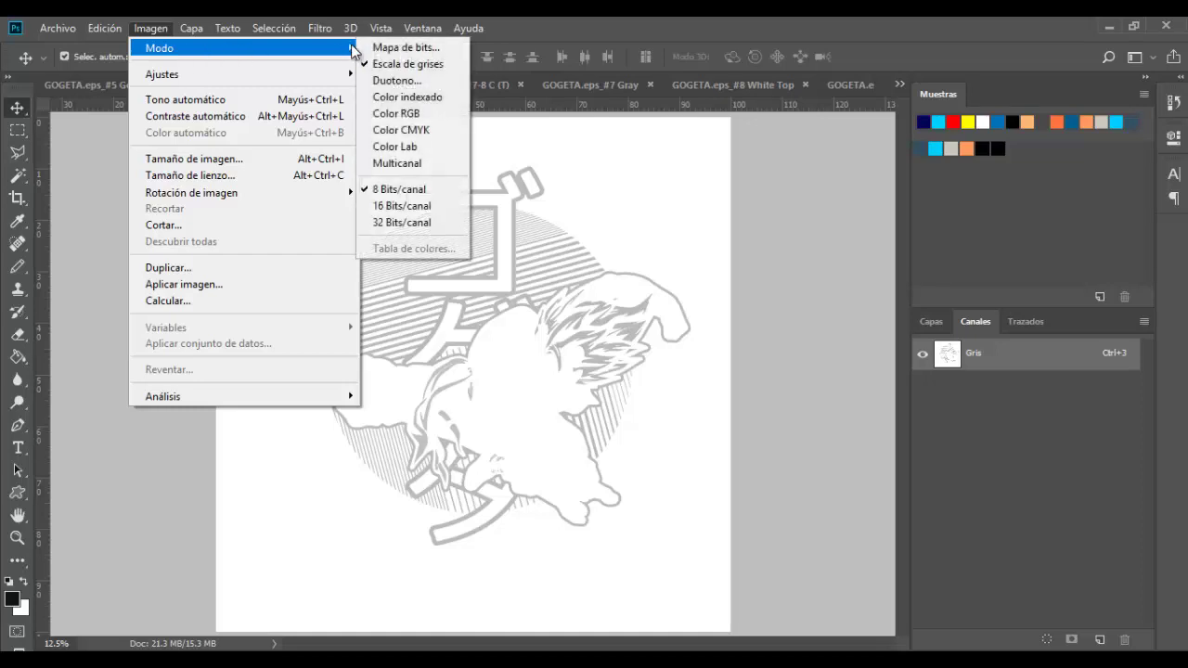
{"action": "left_click", "coordinate": [390, 46]}
{"action": "left_click", "coordinate": [917, 173]}
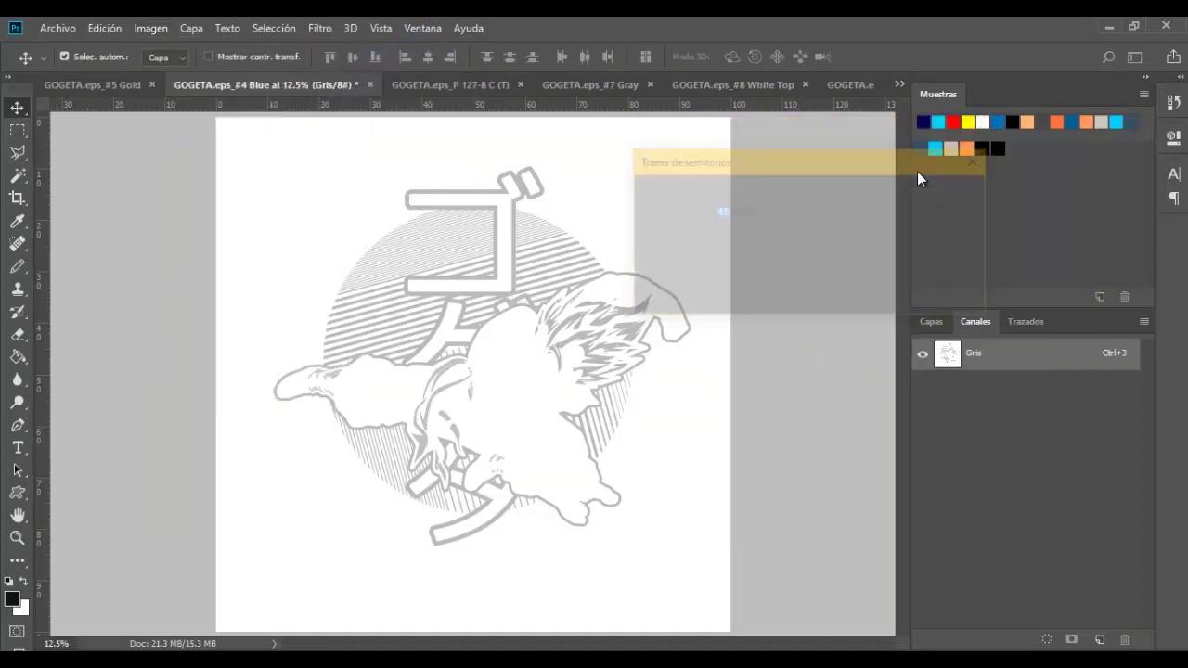
{"action": "left_click", "coordinate": [932, 199]}
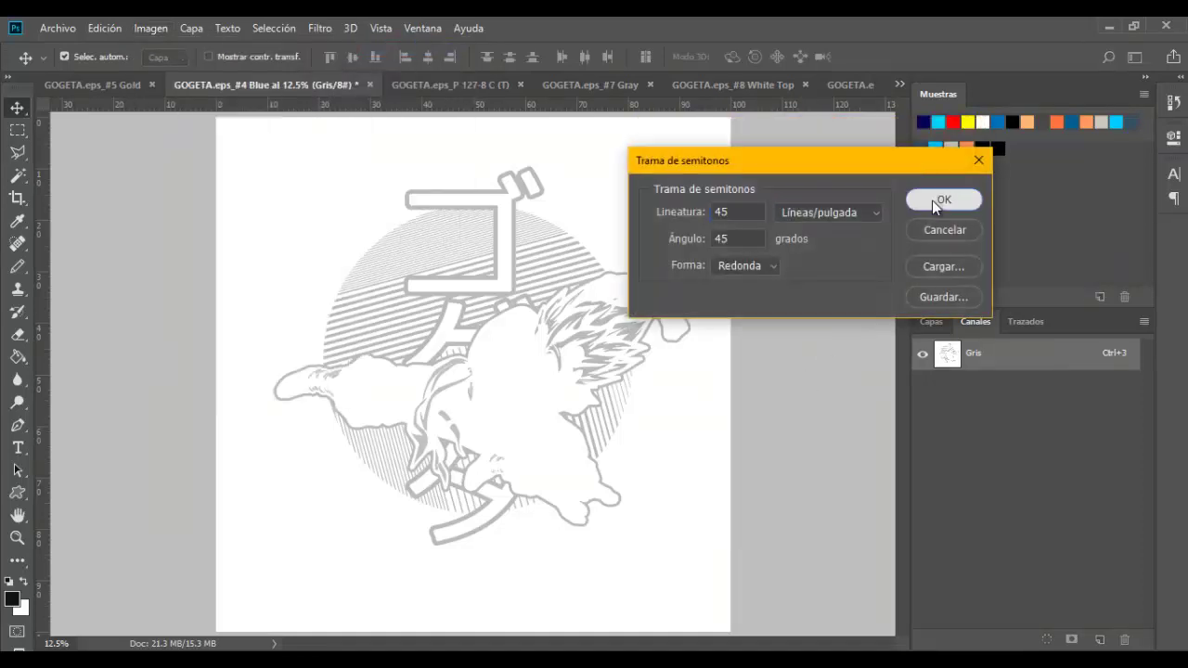
{"action": "key", "text": "ctrl+Tab"}
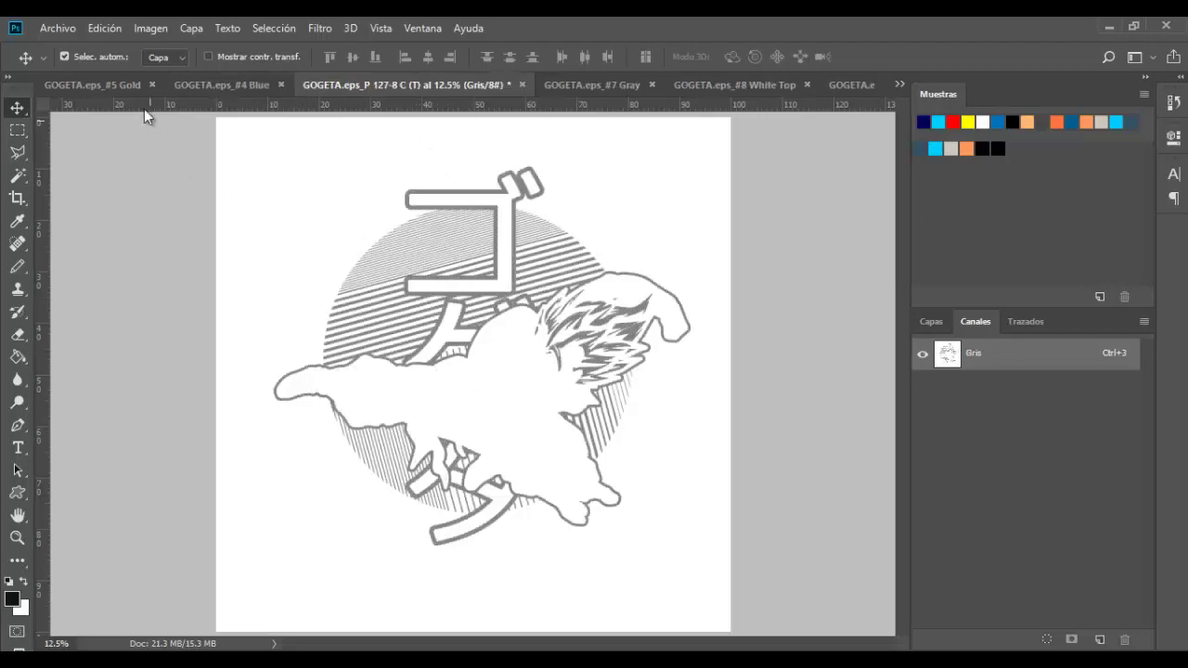
{"action": "left_click", "coordinate": [149, 28]}
{"action": "left_click", "coordinate": [390, 47]}
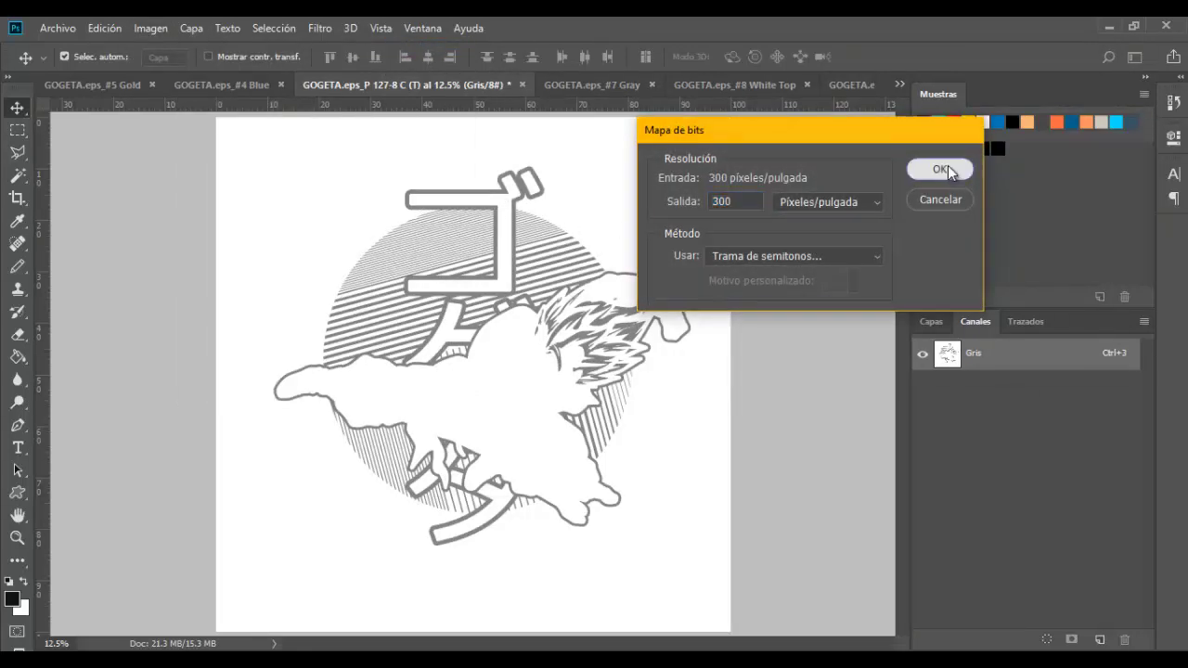
{"action": "left_click", "coordinate": [945, 170]}
{"action": "left_click", "coordinate": [946, 195]}
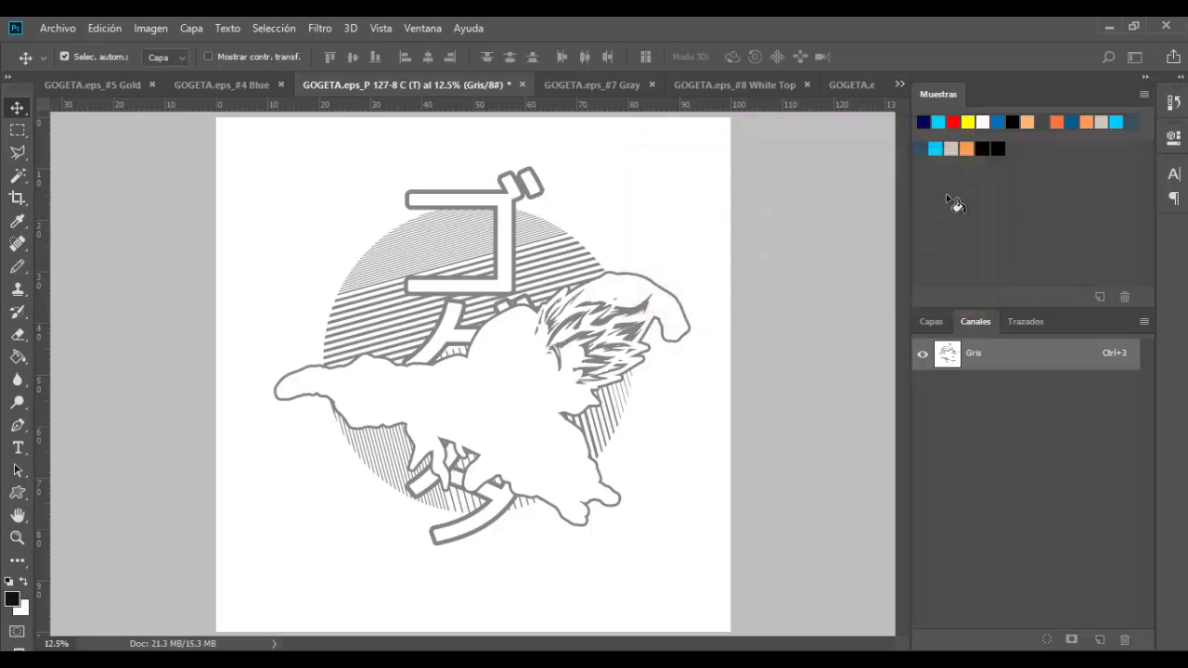
Convert the #7 Gray and #8 White Top separations to halftone bitmaps
{"action": "left_click", "coordinate": [603, 85]}
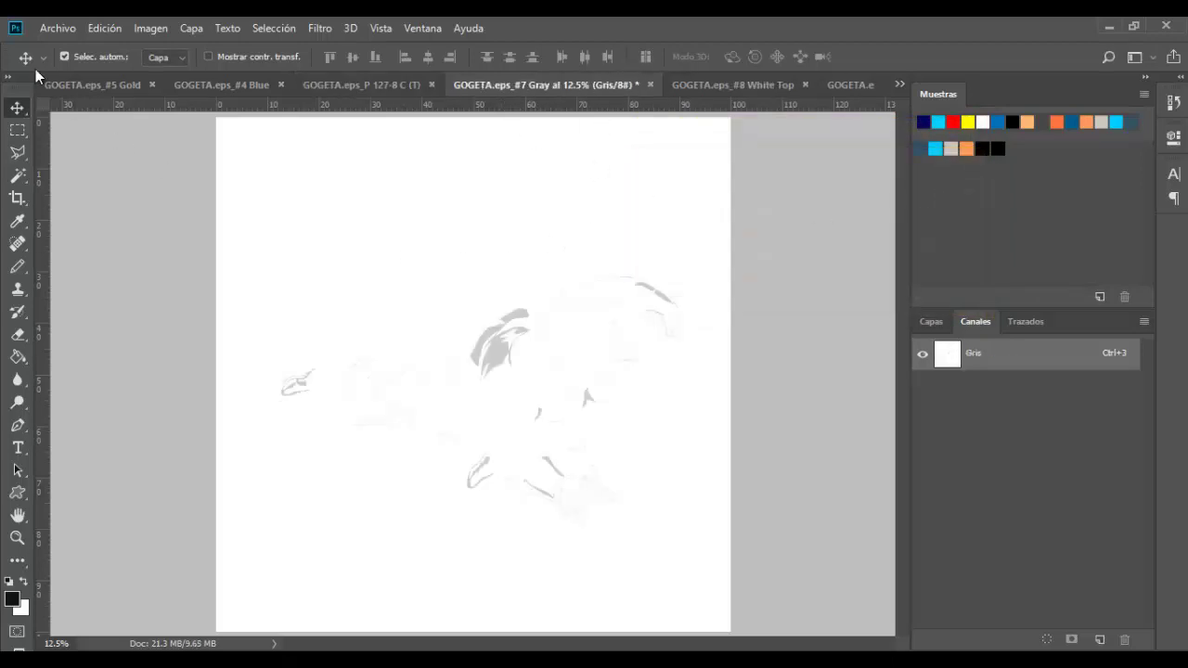
{"action": "left_click", "coordinate": [151, 28]}
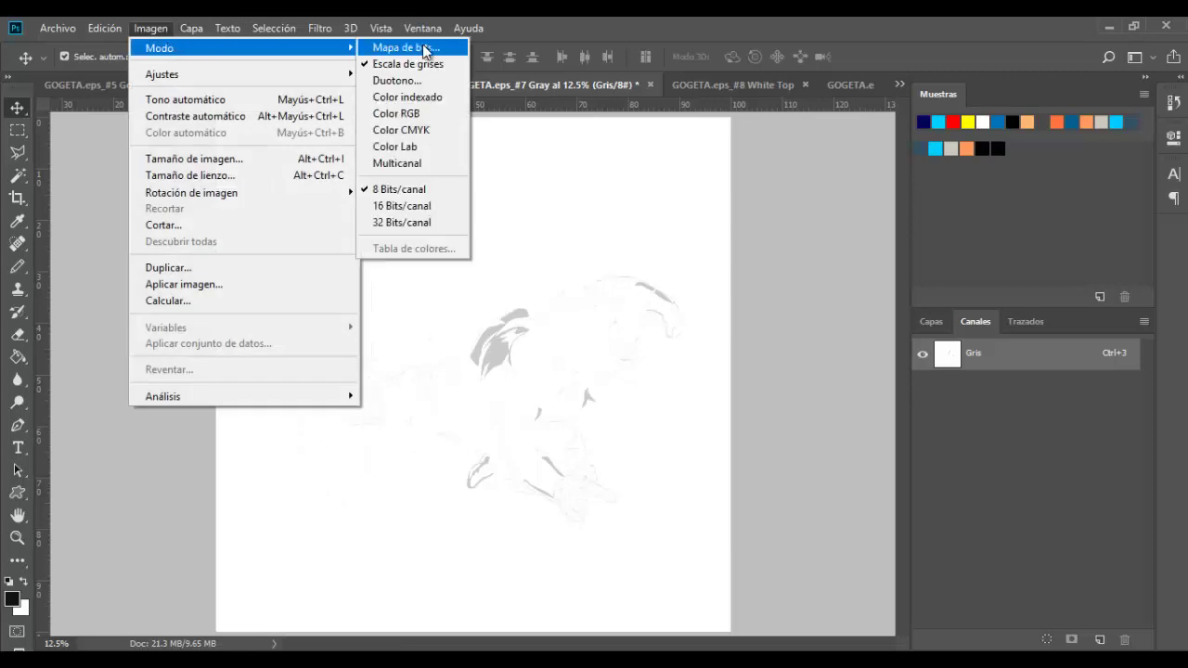
{"action": "left_click", "coordinate": [422, 46]}
{"action": "left_click", "coordinate": [946, 172]}
{"action": "left_click", "coordinate": [944, 199]}
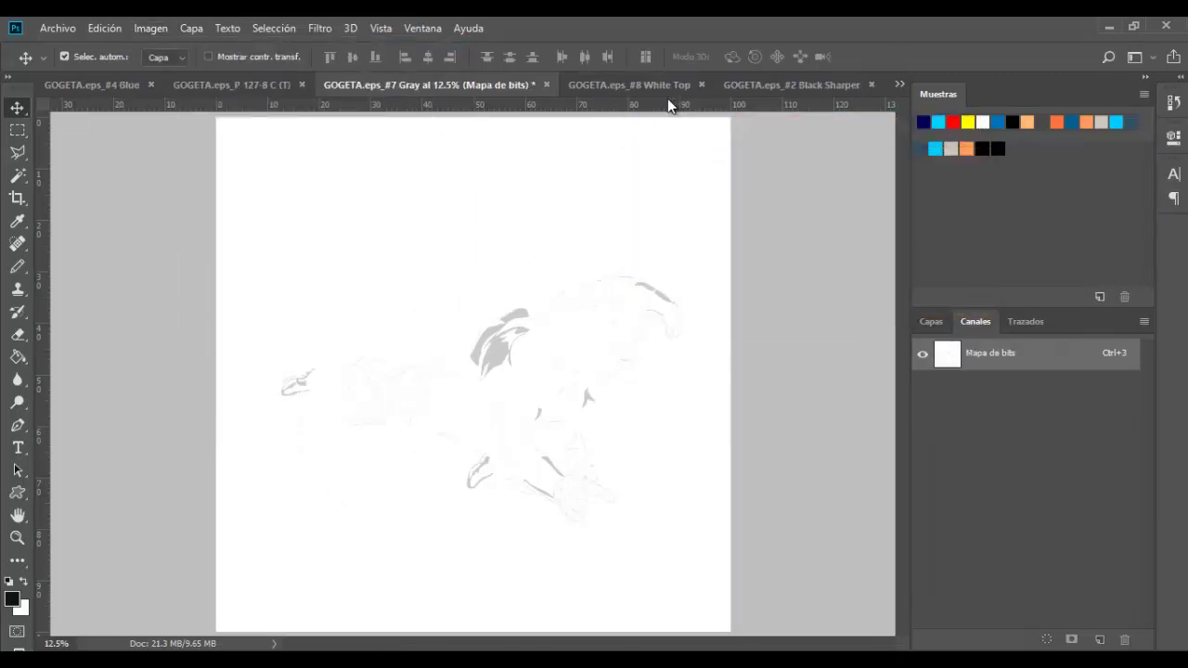
{"action": "left_click", "coordinate": [668, 85]}
{"action": "left_click", "coordinate": [151, 28]}
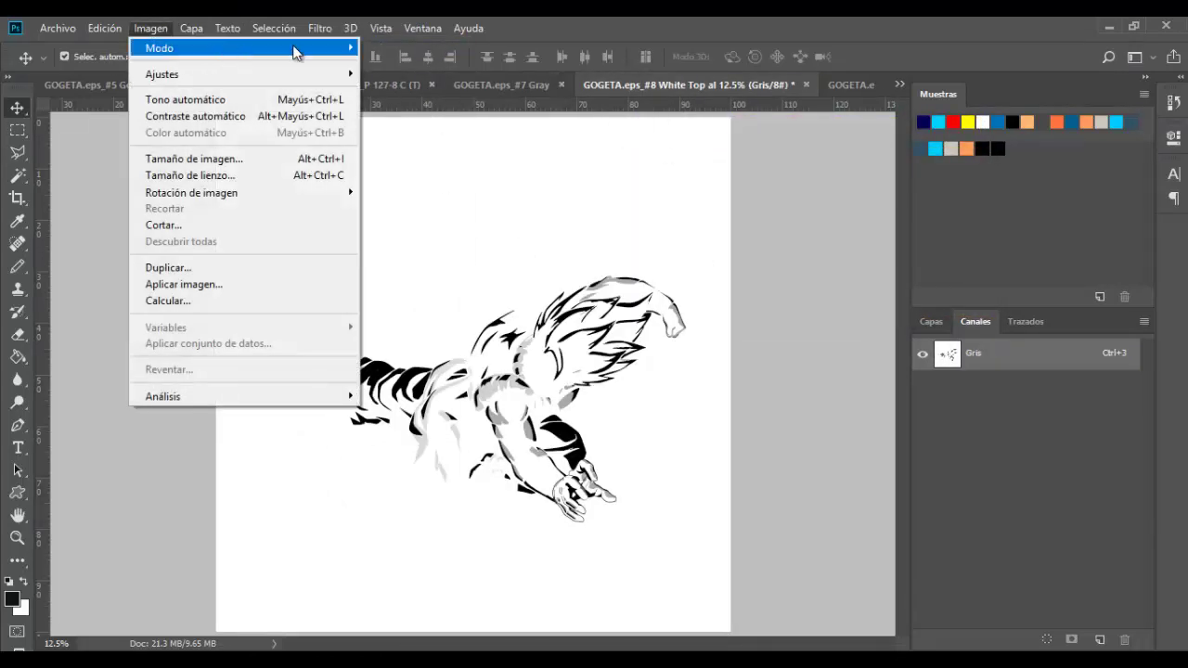
{"action": "left_click", "coordinate": [392, 50]}
{"action": "left_click", "coordinate": [940, 169]}
{"action": "left_click", "coordinate": [945, 198]}
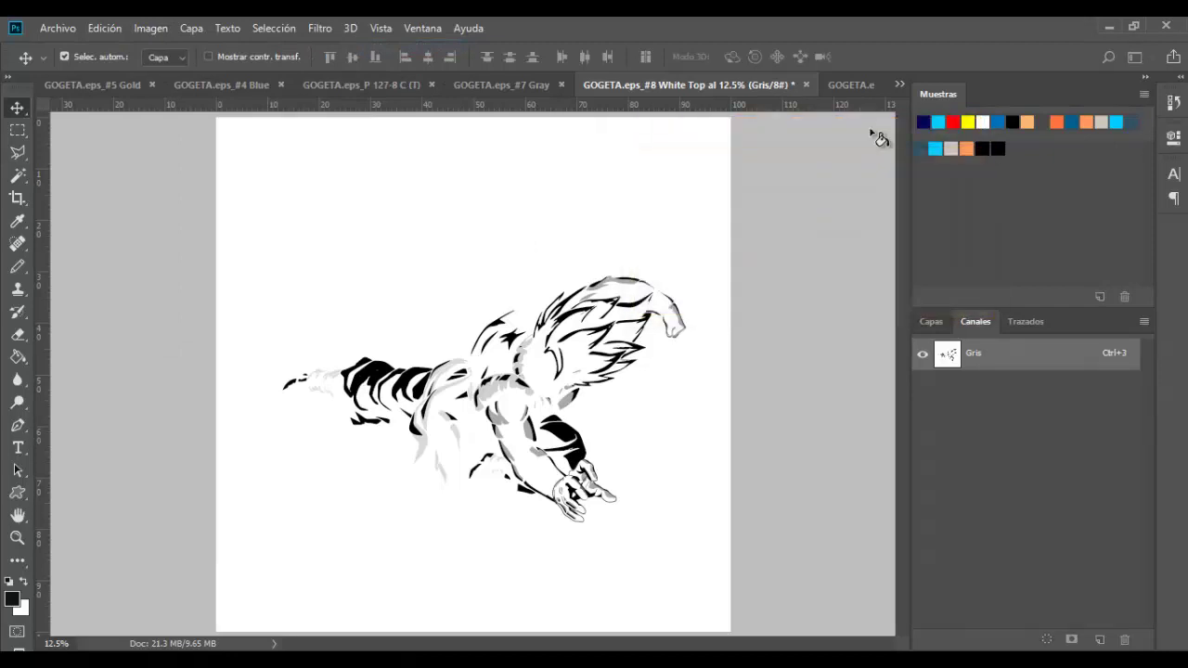
Convert the #2 Black Sharper separation to a halftone bitmap
{"action": "left_click", "coordinate": [850, 84]}
{"action": "left_click", "coordinate": [162, 28]}
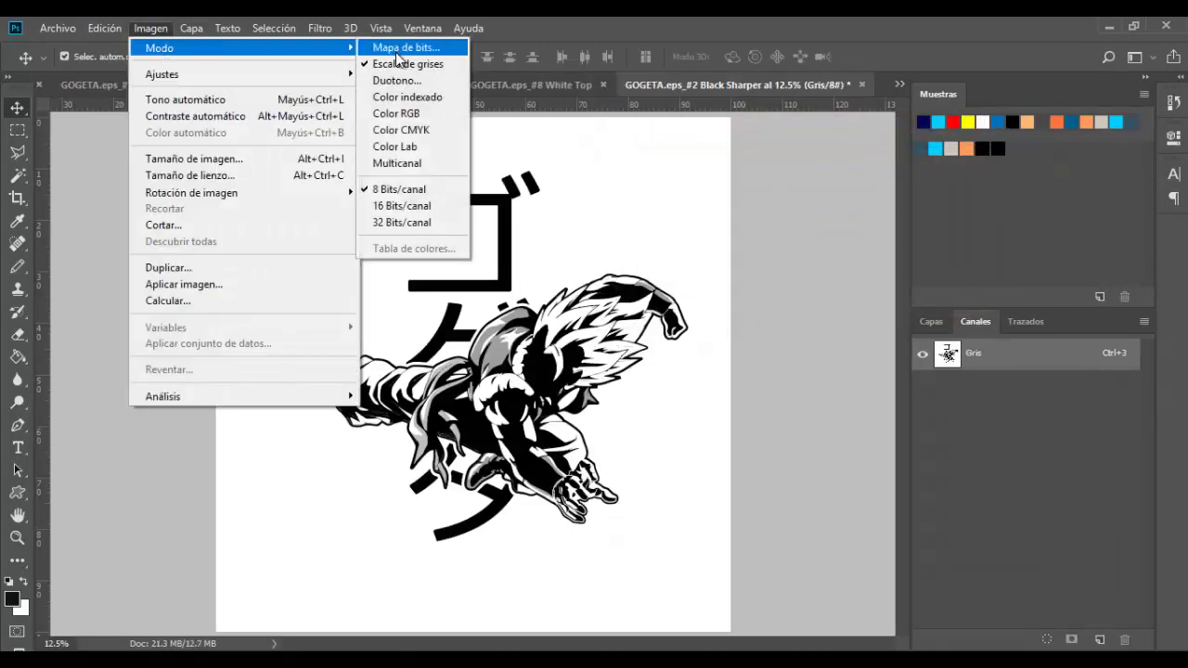
{"action": "left_click", "coordinate": [408, 47]}
{"action": "left_click", "coordinate": [937, 169]}
{"action": "left_click", "coordinate": [944, 199]}
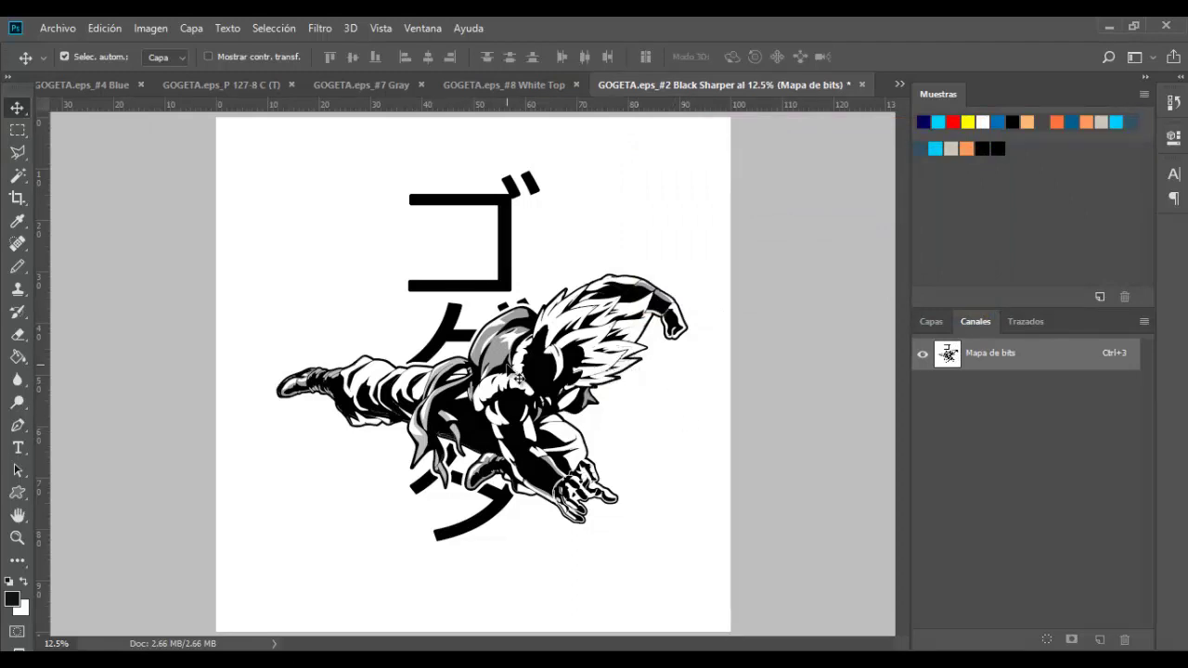
Return to the #5 Gold separation and fit the whole page in the window
{"action": "scroll", "coordinate": [518, 378], "scroll_direction": "down", "scroll_amount": 1}
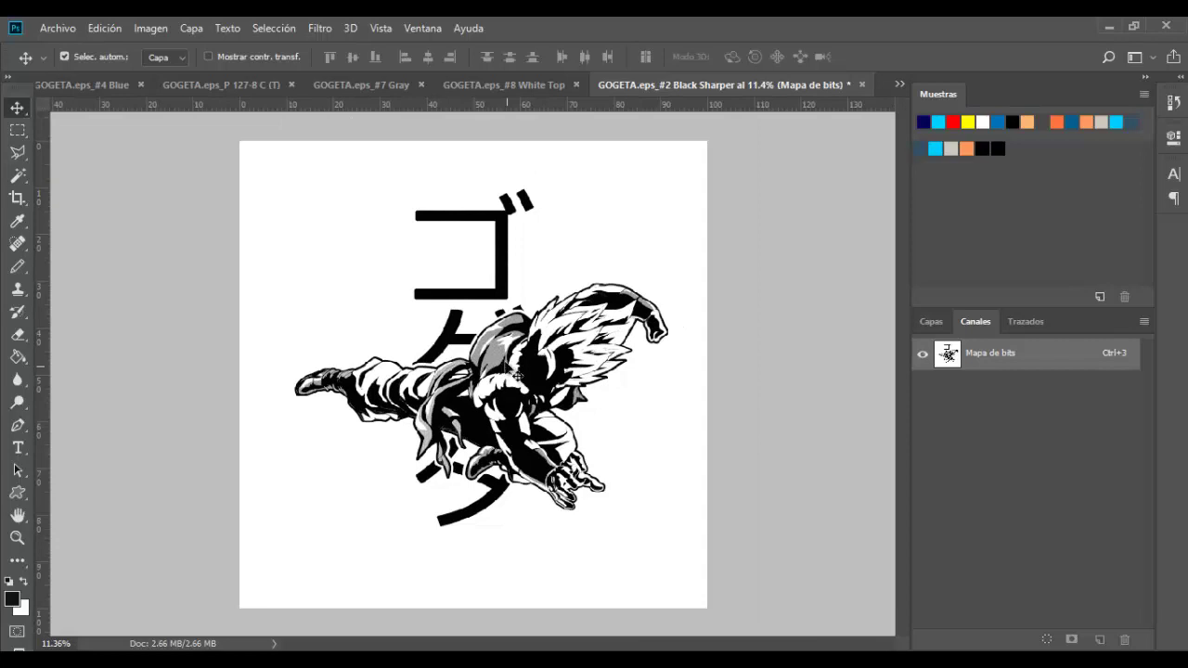
{"action": "left_click", "coordinate": [57, 87]}
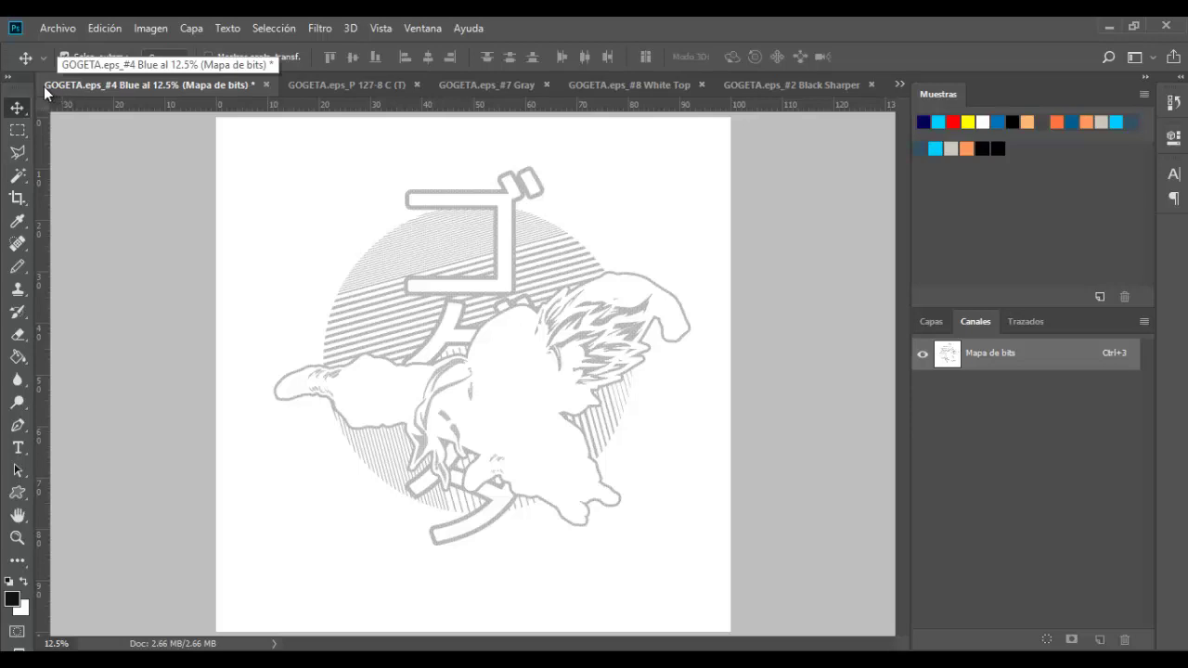
{"action": "left_click", "coordinate": [30, 86]}
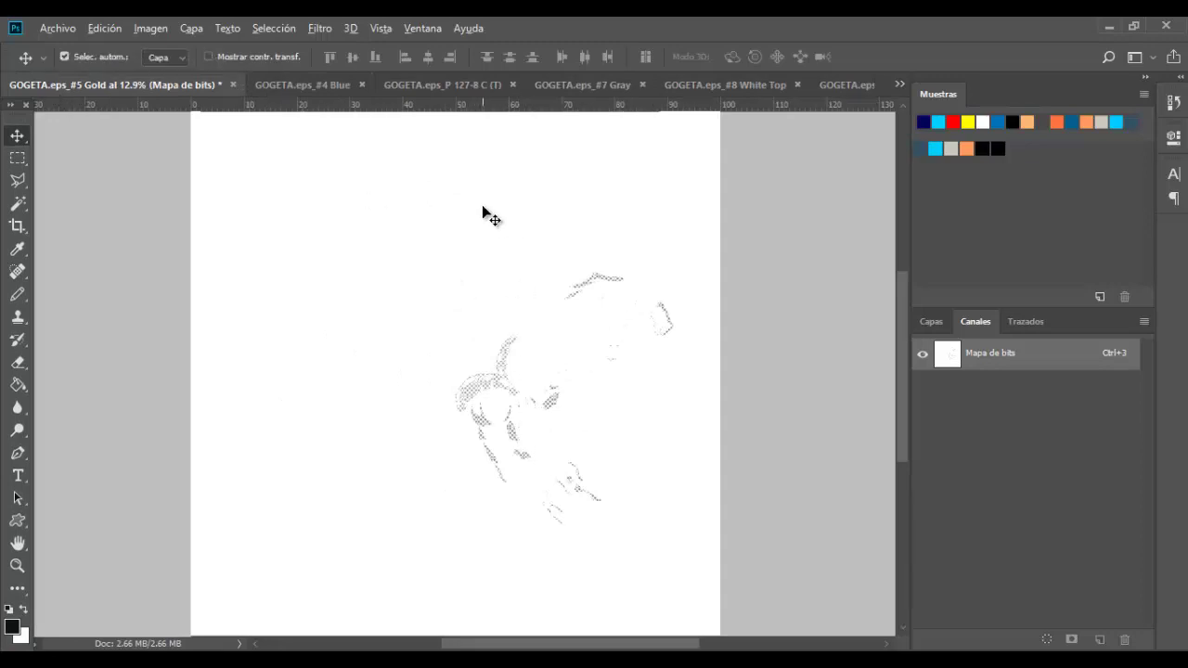
{"action": "key", "text": "ctrl+0"}
{"action": "scroll", "coordinate": [491, 215], "scroll_direction": "down", "scroll_amount": 1}
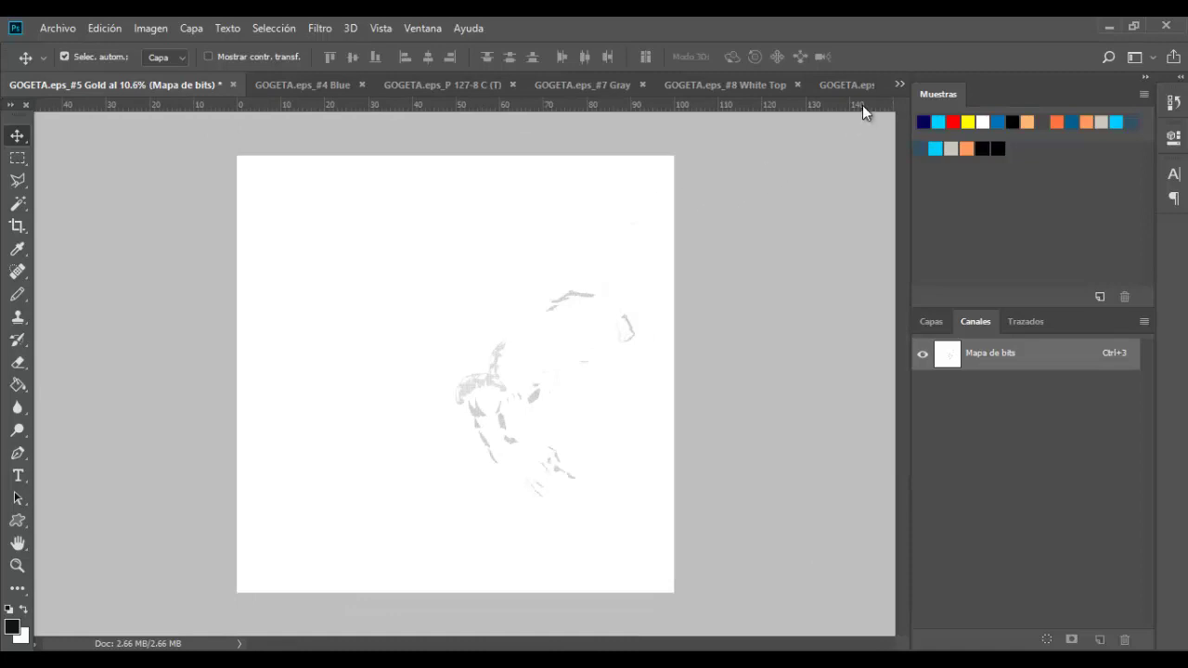
Choose the Custom Shape tool and browse the shape picker list
{"action": "left_click", "coordinate": [21, 524]}
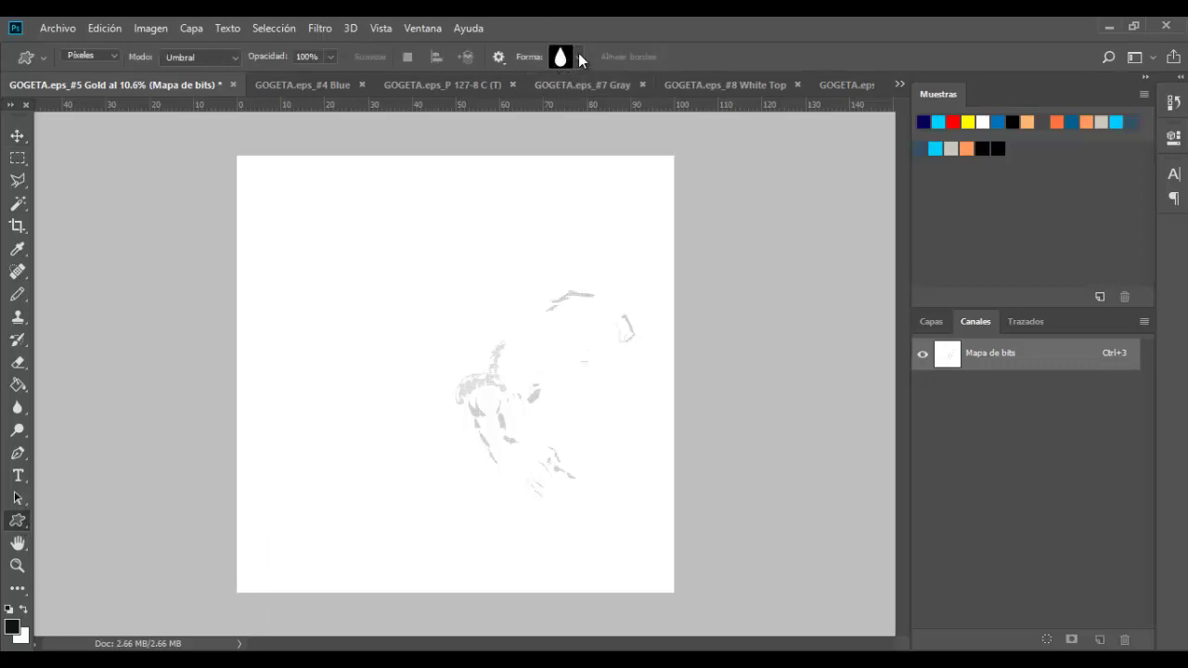
{"action": "left_click", "coordinate": [580, 60]}
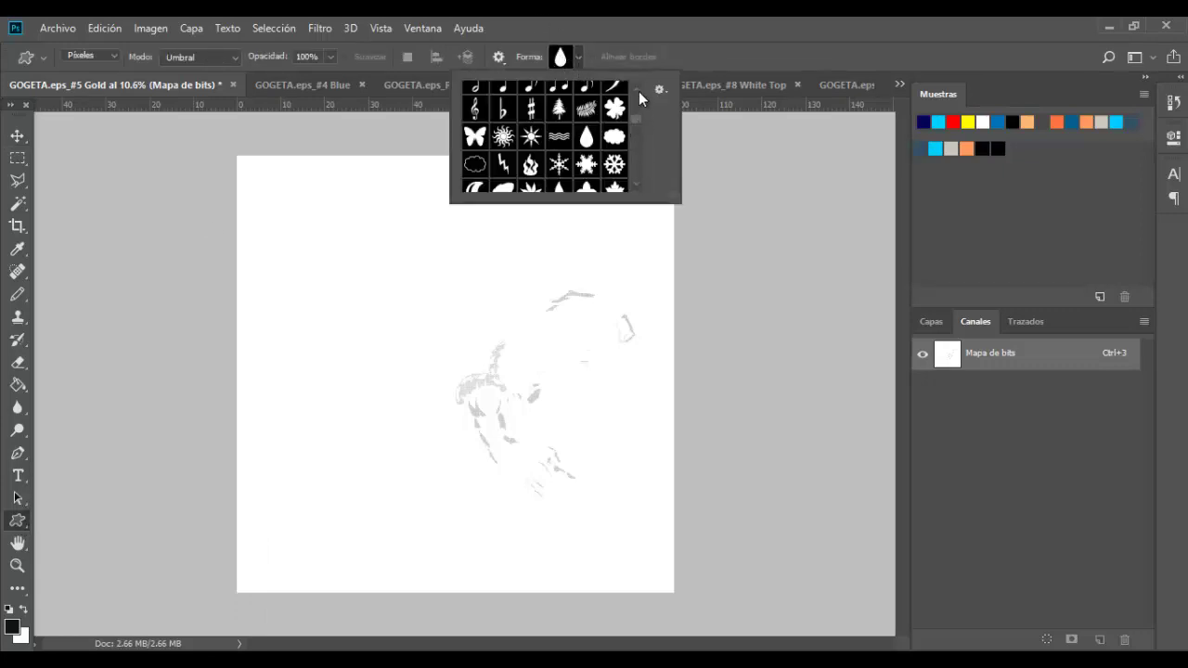
{"action": "left_click", "coordinate": [637, 86]}
{"action": "left_click", "coordinate": [636, 86]}
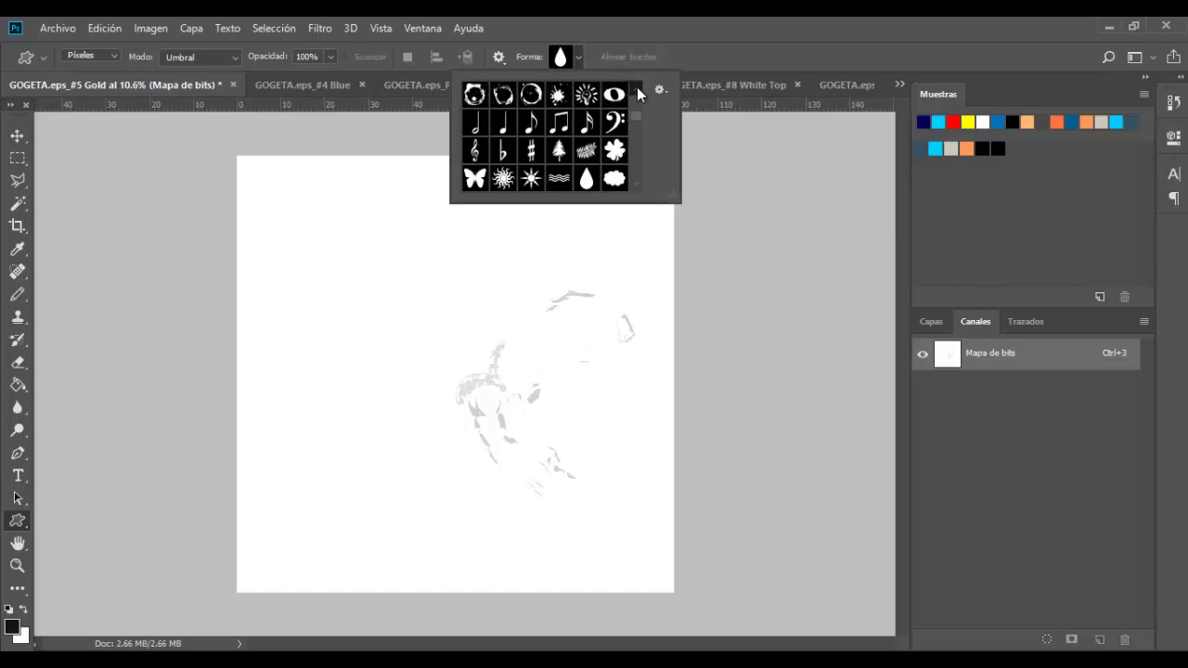
{"action": "left_click", "coordinate": [637, 87]}
{"action": "left_click", "coordinate": [640, 184]}
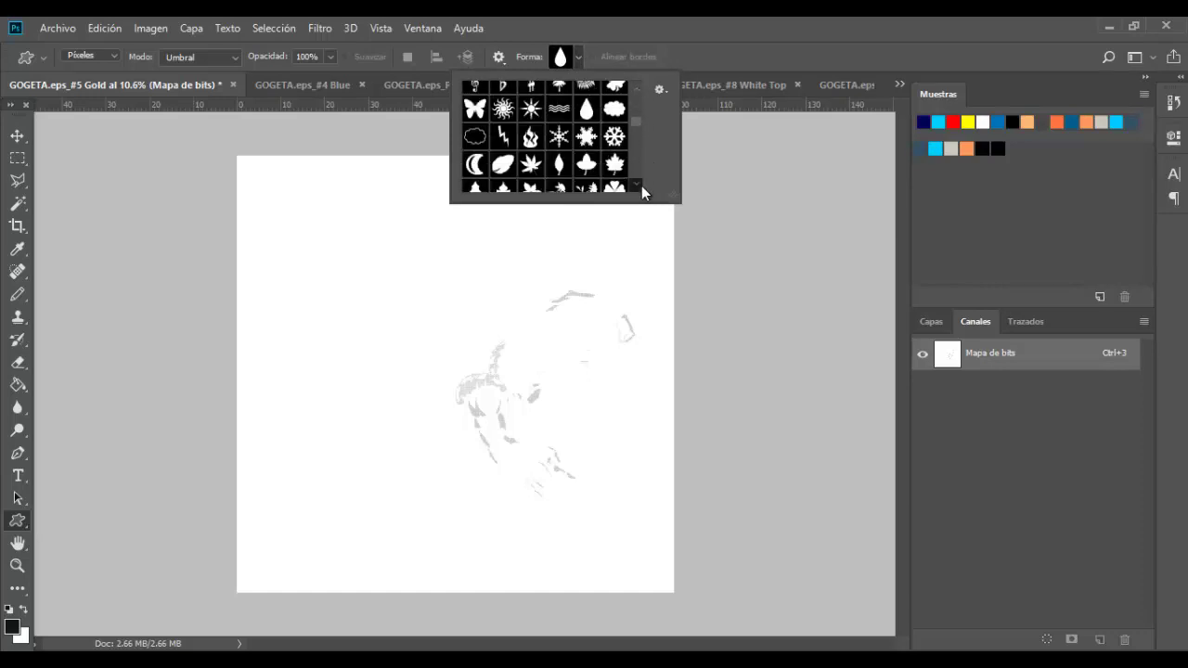
{"action": "left_click", "coordinate": [642, 186]}
{"action": "left_click", "coordinate": [642, 185]}
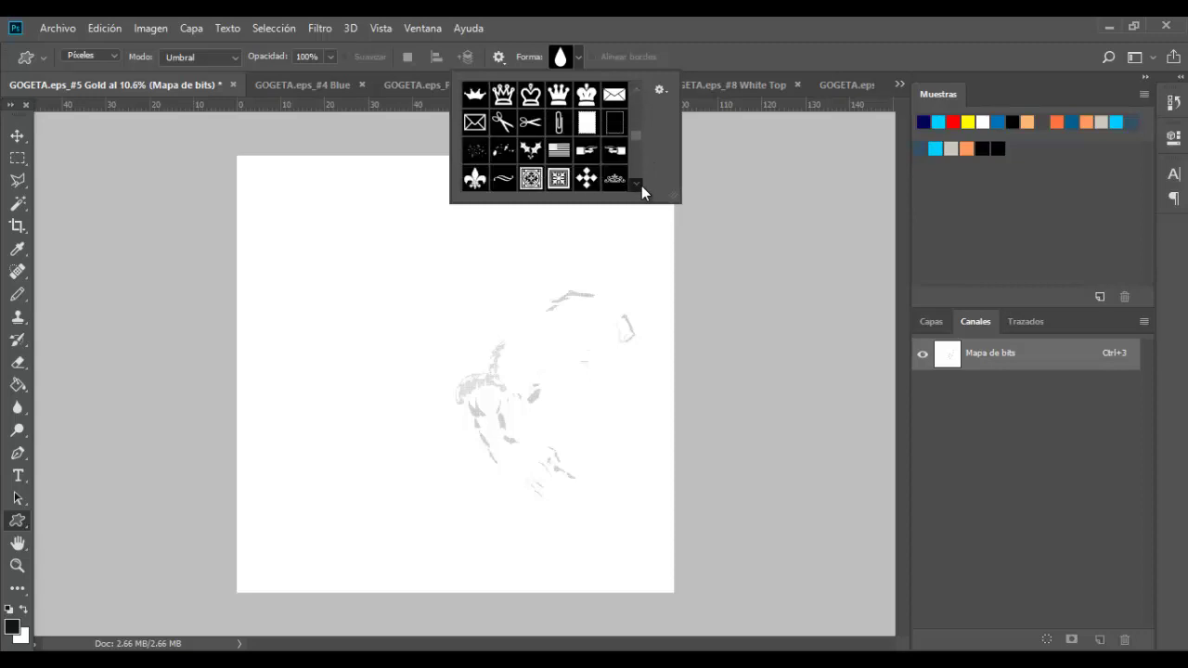
{"action": "left_click", "coordinate": [641, 186]}
{"action": "left_click", "coordinate": [641, 185]}
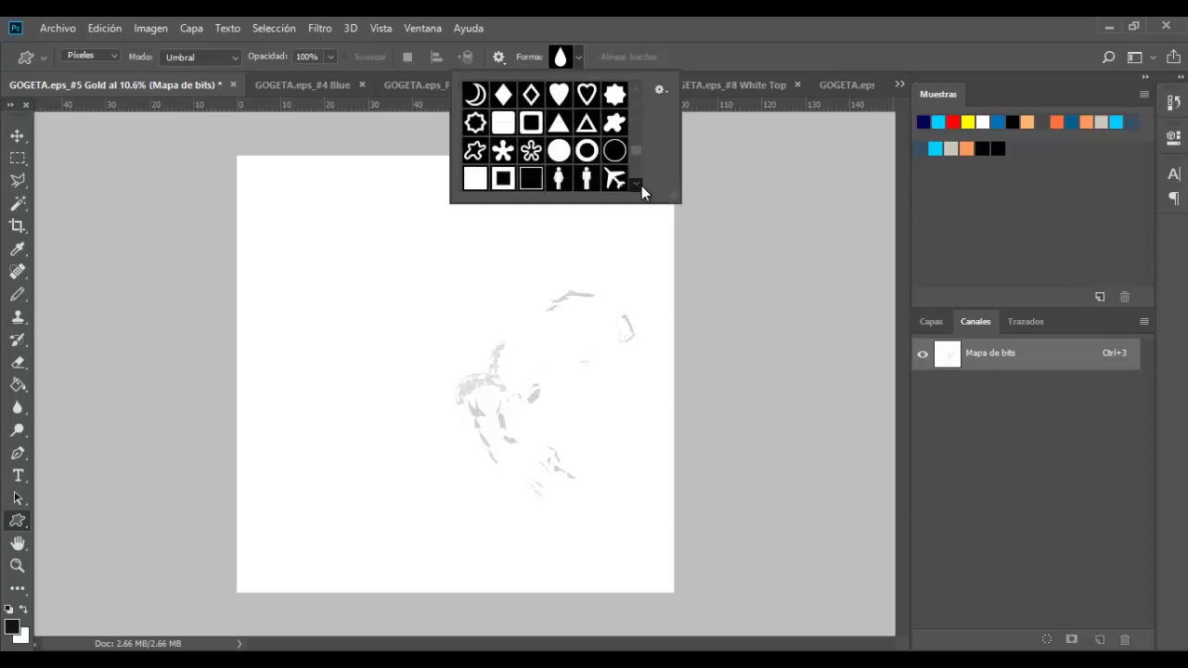
{"action": "left_click", "coordinate": [641, 186]}
{"action": "left_click", "coordinate": [641, 186]}
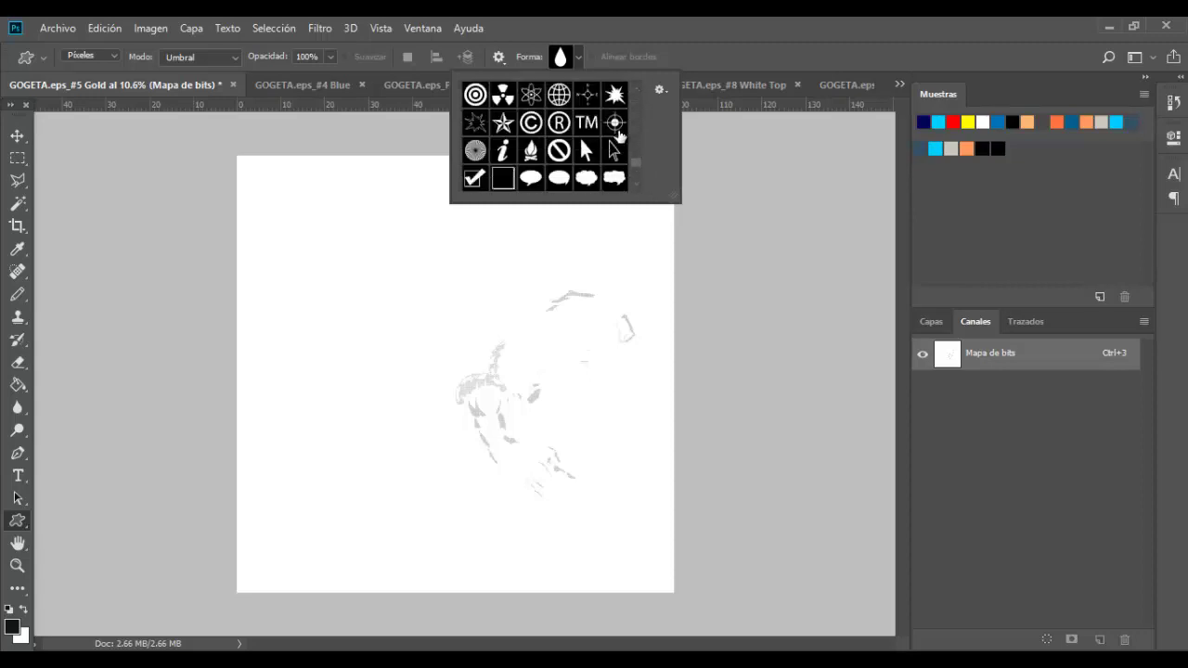
Pick the crosshair target shape and draw it in the page's top-left corner
{"action": "left_click", "coordinate": [617, 124]}
{"action": "left_click", "coordinate": [621, 16]}
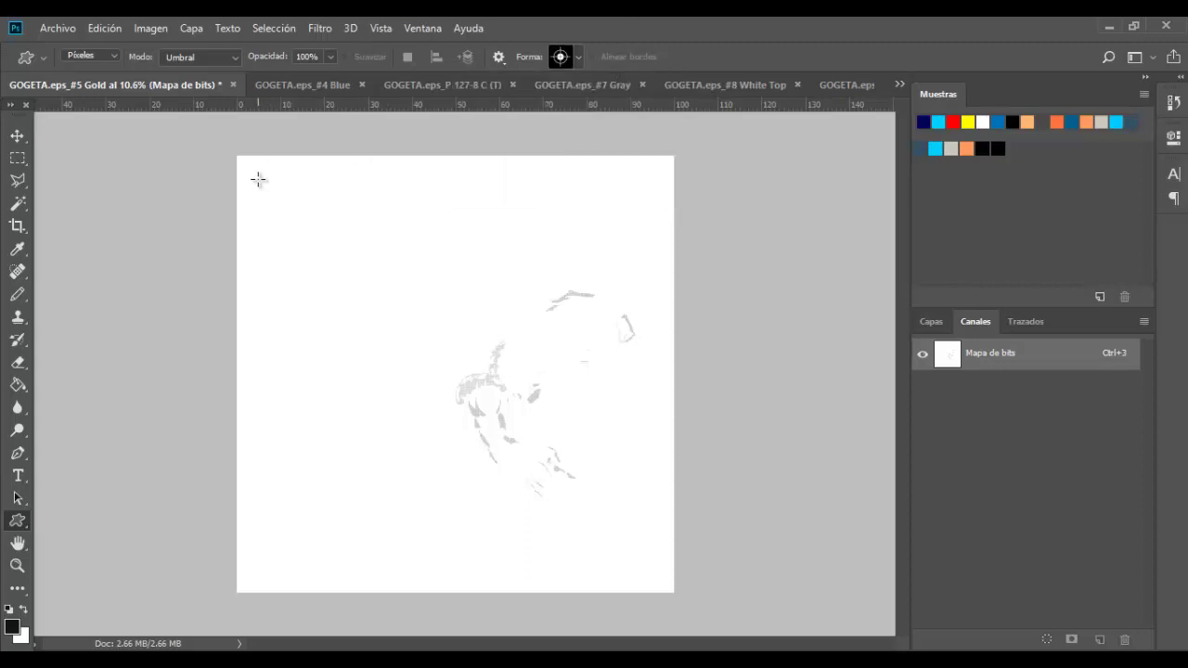
{"action": "left_click_drag", "start_coordinate": [258, 179], "coordinate": [279, 195]}
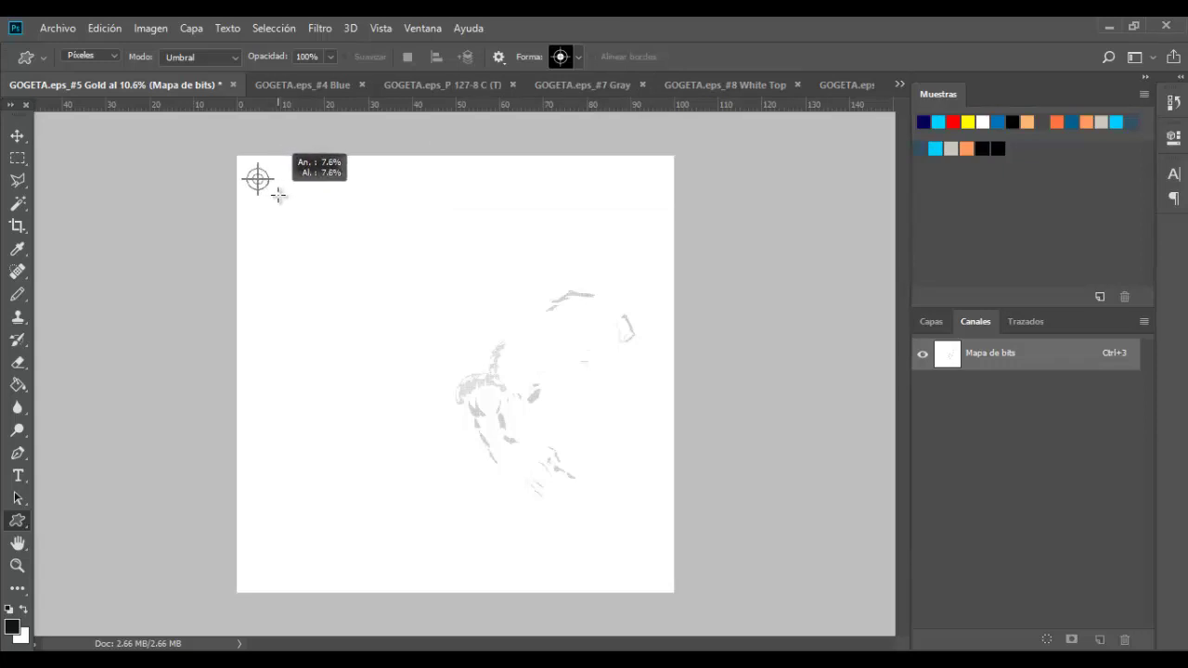
{"action": "left_click_drag", "start_coordinate": [279, 195], "coordinate": [279, 195]}
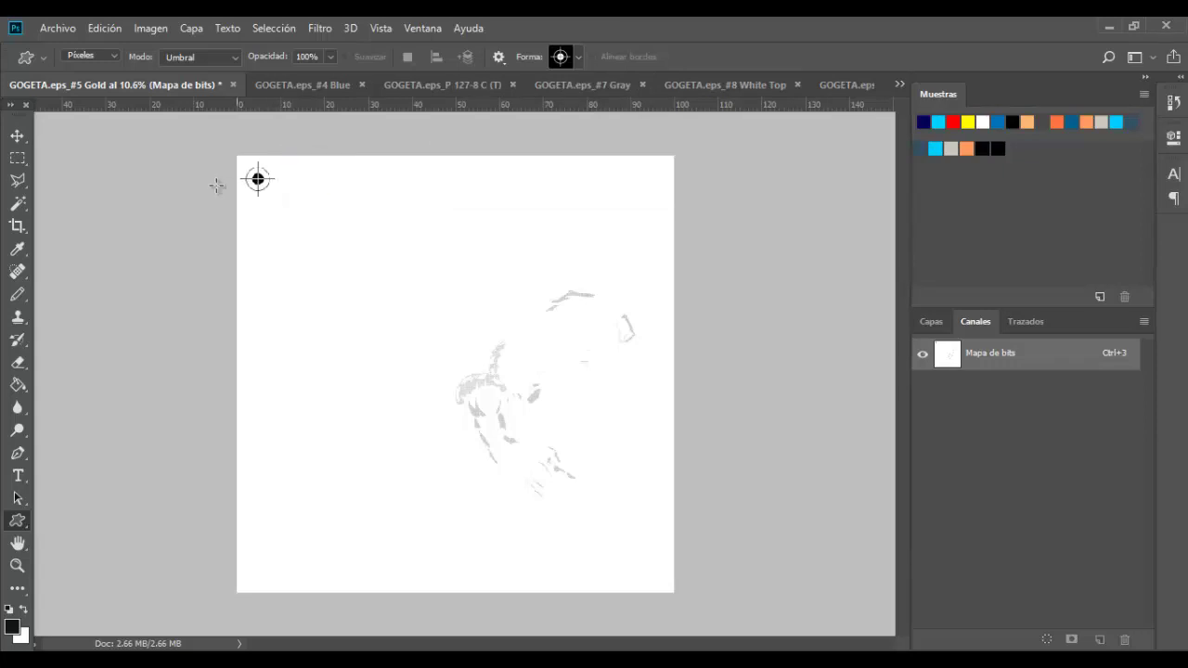
{"action": "left_click", "coordinate": [19, 136]}
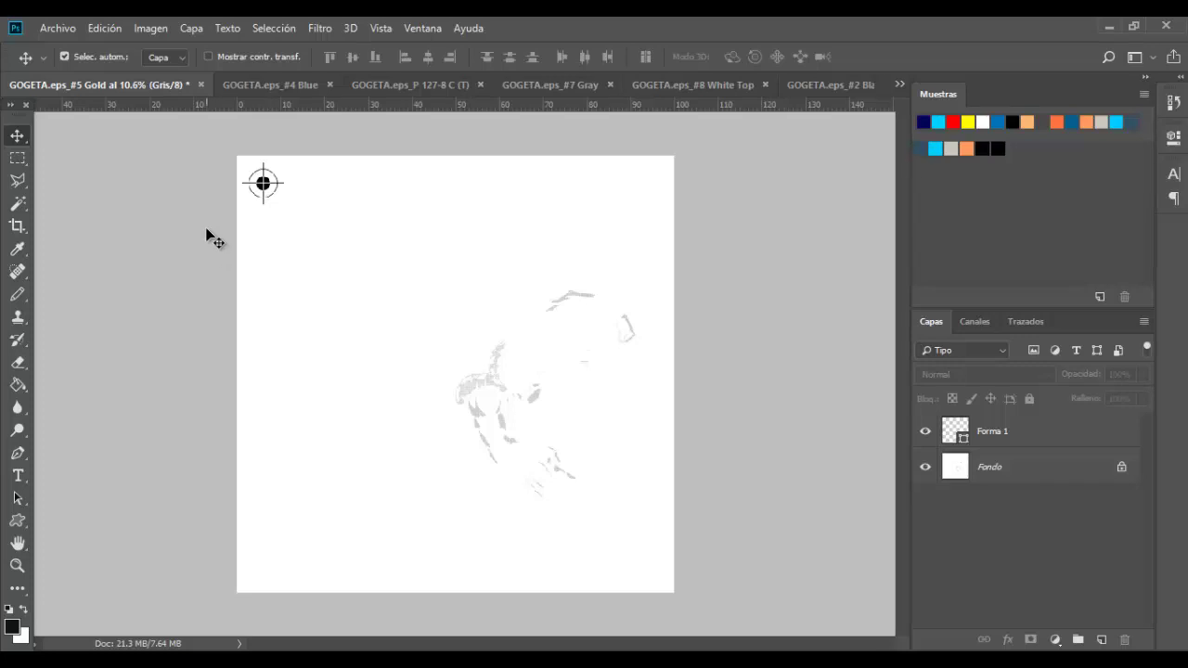
Rasterize the Forma 1 crosshair mark layer
{"action": "scroll", "coordinate": [266, 186], "scroll_direction": "up", "scroll_amount": 3}
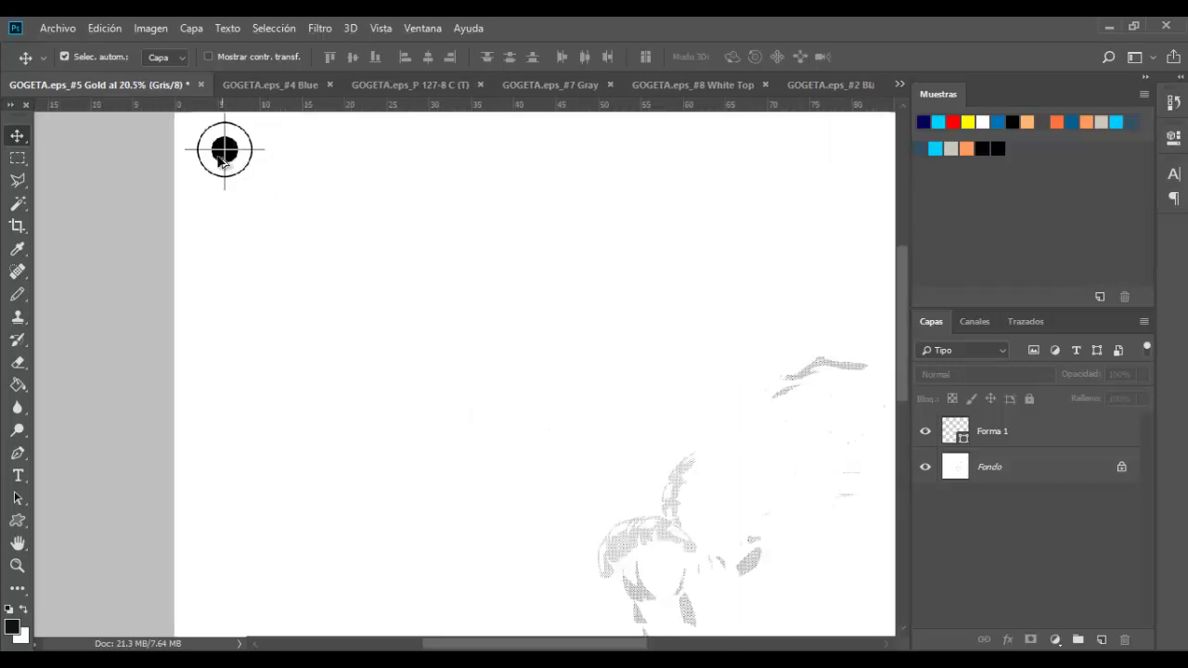
{"action": "scroll", "coordinate": [223, 158], "scroll_direction": "up", "scroll_amount": 2}
{"action": "scroll", "coordinate": [220, 161], "scroll_direction": "down", "scroll_amount": 1}
{"action": "scroll", "coordinate": [225, 170], "scroll_direction": "down", "scroll_amount": 2}
{"action": "scroll", "coordinate": [225, 169], "scroll_direction": "down", "scroll_amount": 2}
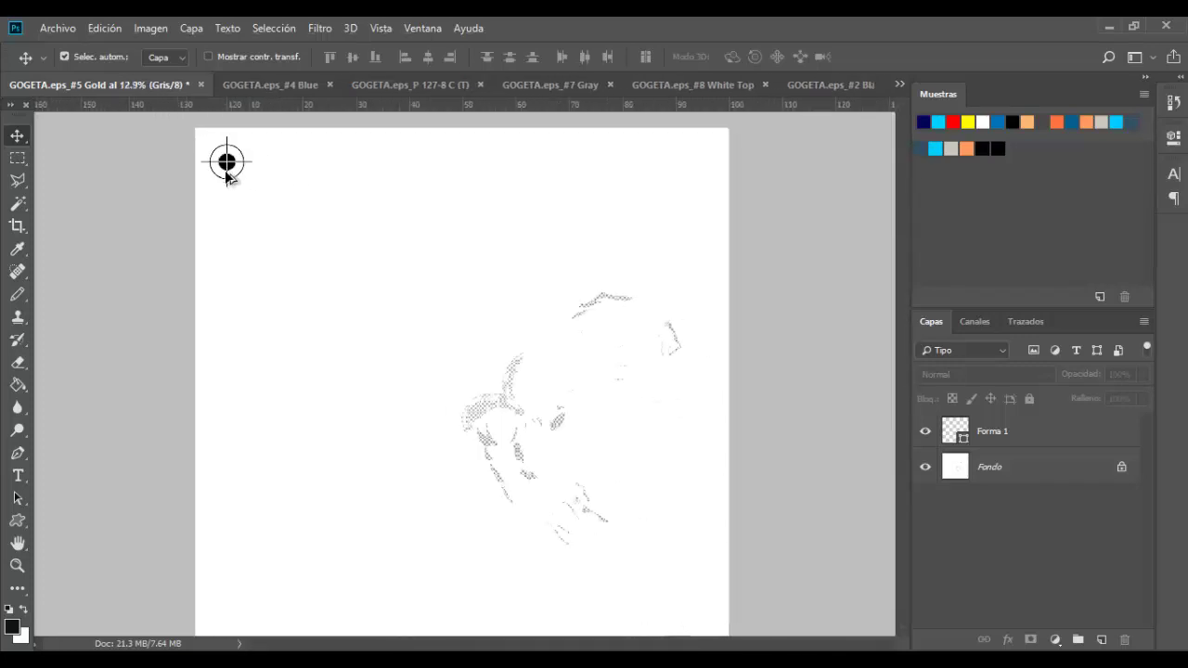
{"action": "scroll", "coordinate": [225, 173], "scroll_direction": "down", "scroll_amount": 2}
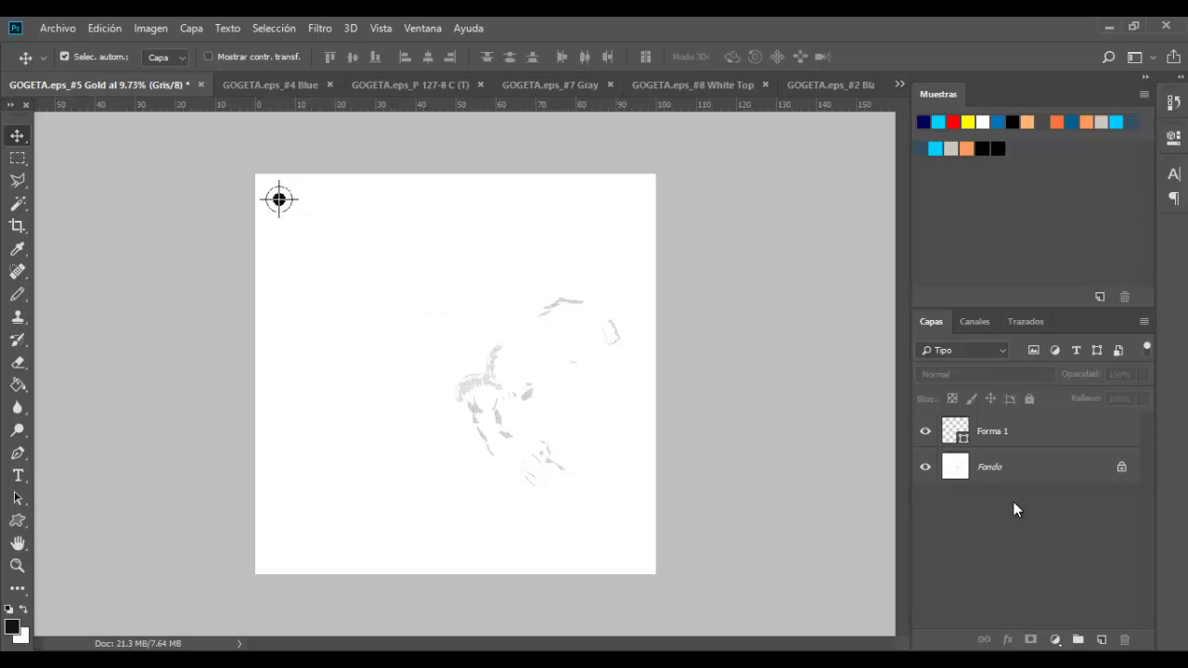
{"action": "left_click", "coordinate": [1005, 434]}
{"action": "right_click", "coordinate": [1006, 436]}
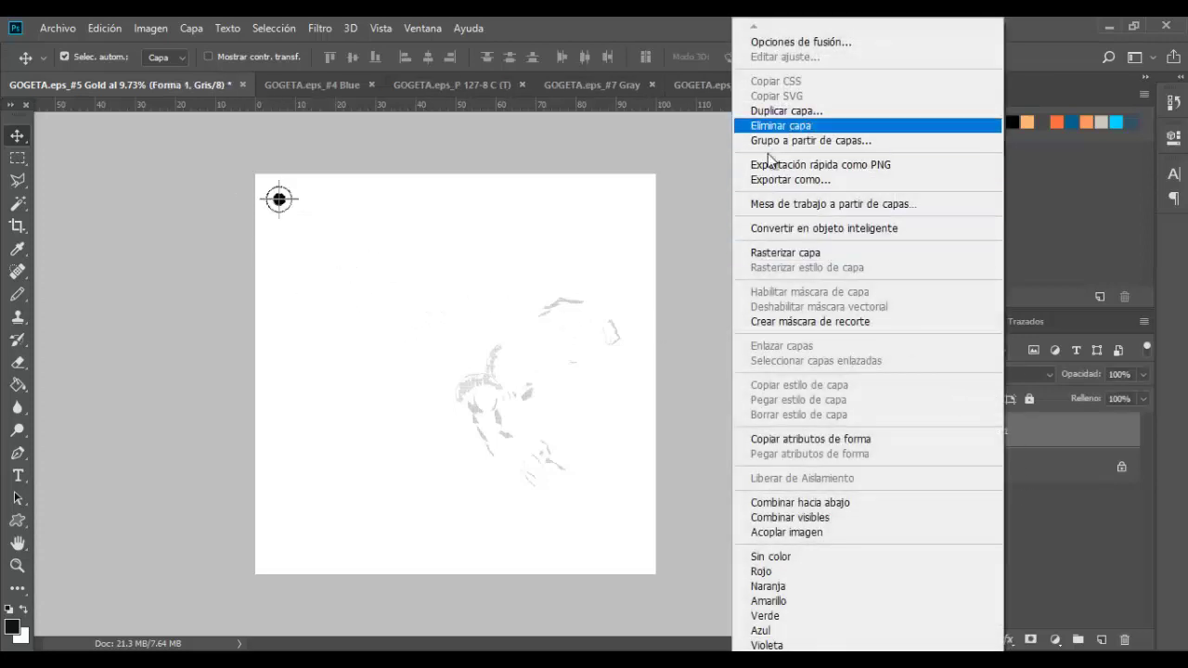
{"action": "left_click", "coordinate": [778, 250]}
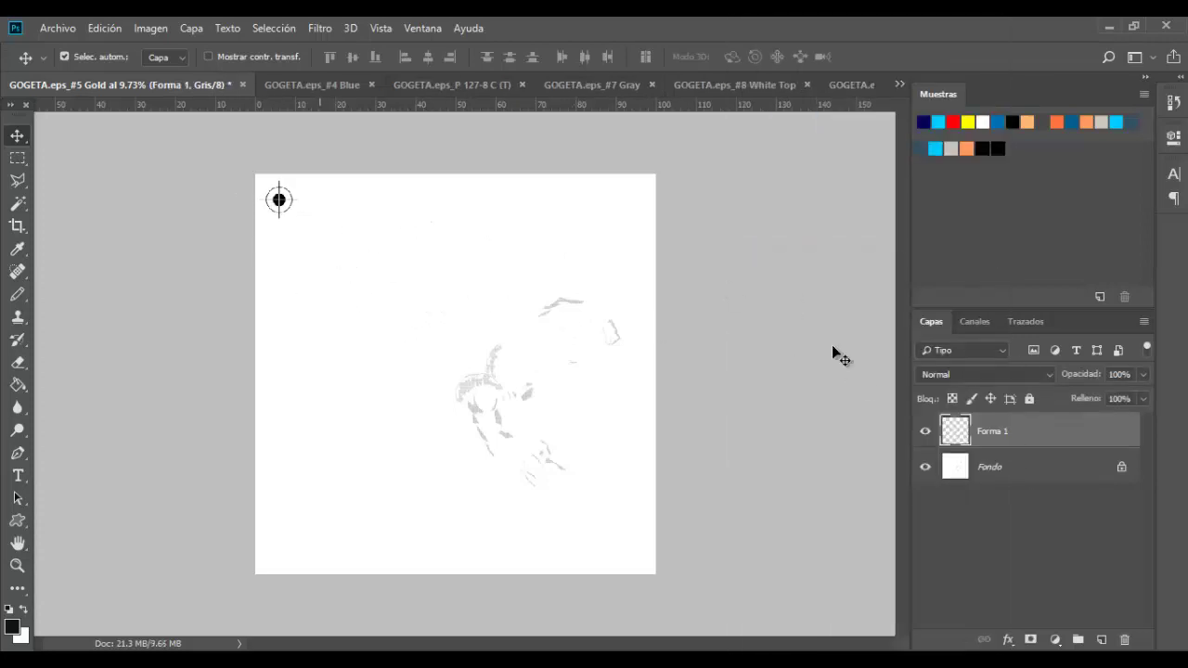
Duplicate the mark as Forma 1 copia and move it to the bottom-right corner
{"action": "right_click", "coordinate": [1019, 432]}
{"action": "left_click", "coordinate": [789, 111]}
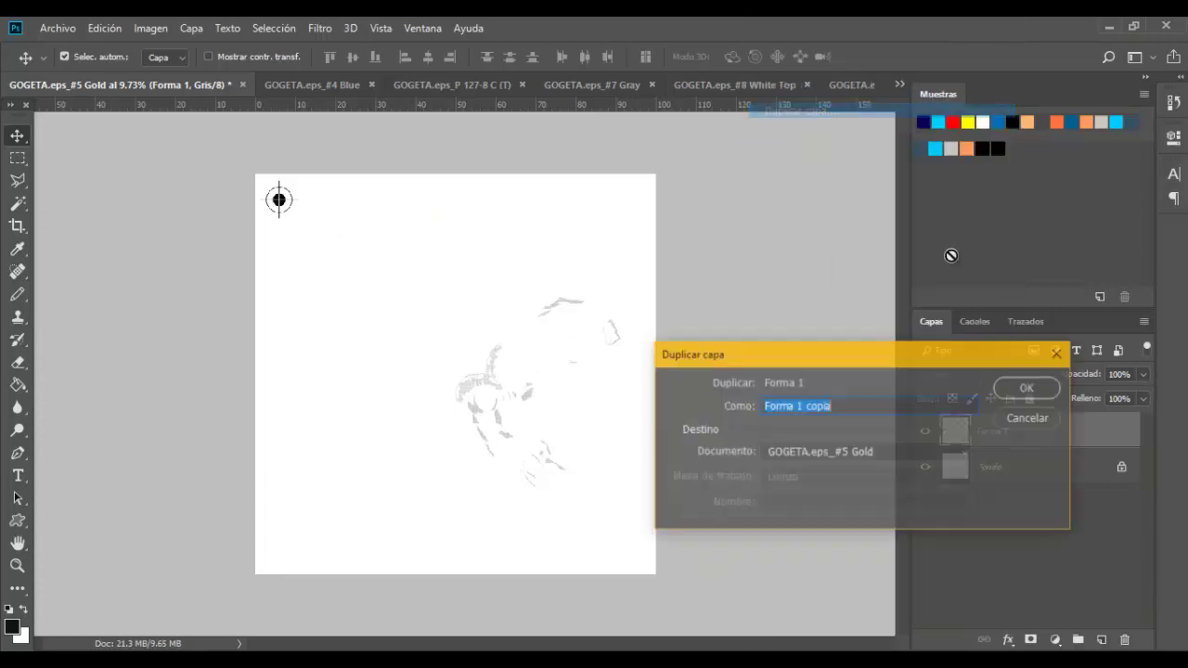
{"action": "left_click", "coordinate": [1021, 388]}
{"action": "mouse_move", "coordinate": [292, 232]}
{"action": "left_mouse_down"}
{"action": "mouse_move", "coordinate": [400, 259]}
{"action": "mouse_move", "coordinate": [635, 561]}
{"action": "left_mouse_up"}
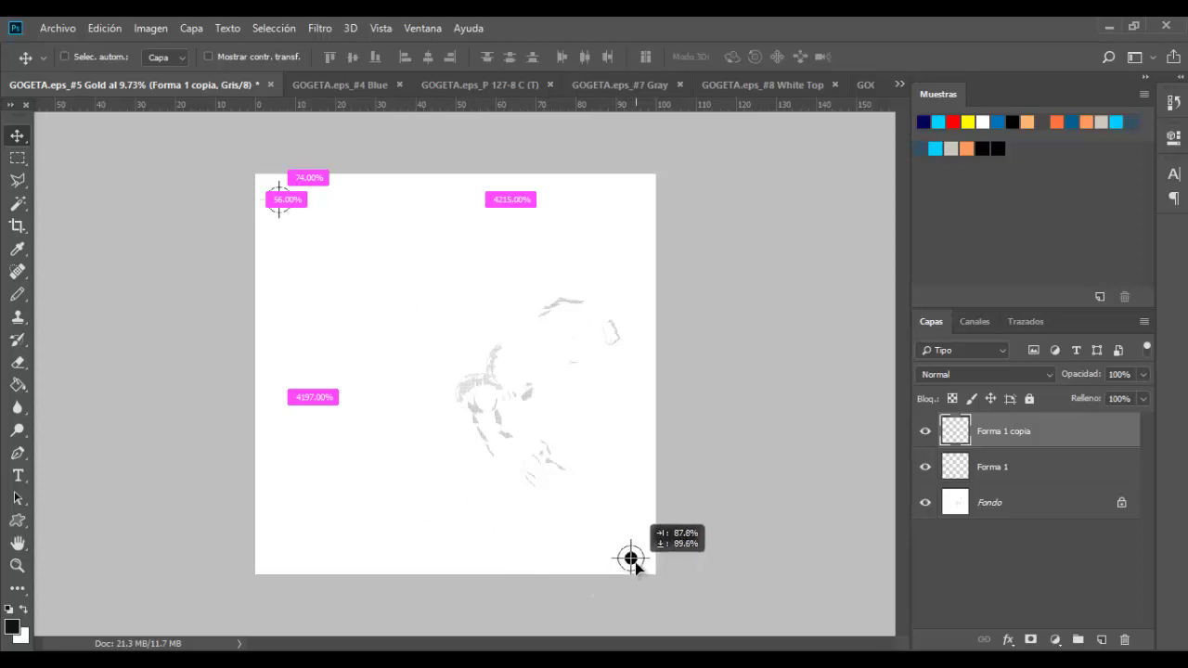
{"action": "left_click_drag", "start_coordinate": [636, 559], "coordinate": [634, 558]}
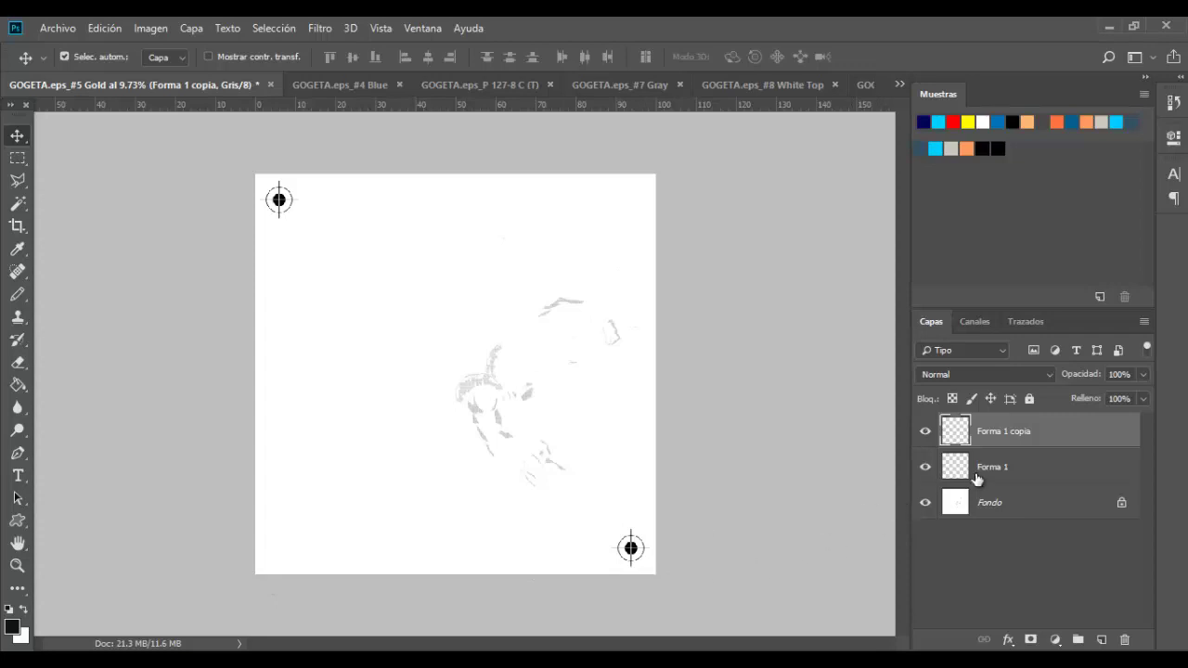
Merge the two mark layers into one layer named MARCAS
{"action": "left_click", "coordinate": [1008, 471], "text": "shift"}
{"action": "right_click", "coordinate": [1008, 469]}
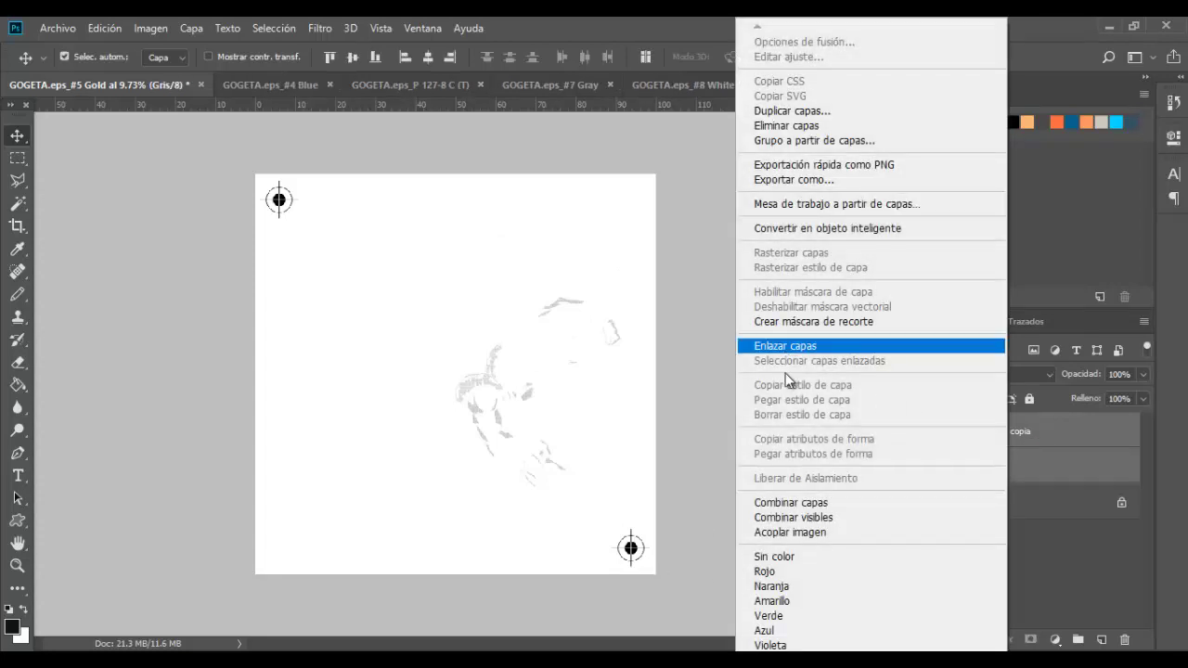
{"action": "left_click", "coordinate": [941, 502]}
{"action": "double_click", "coordinate": [1021, 433]}
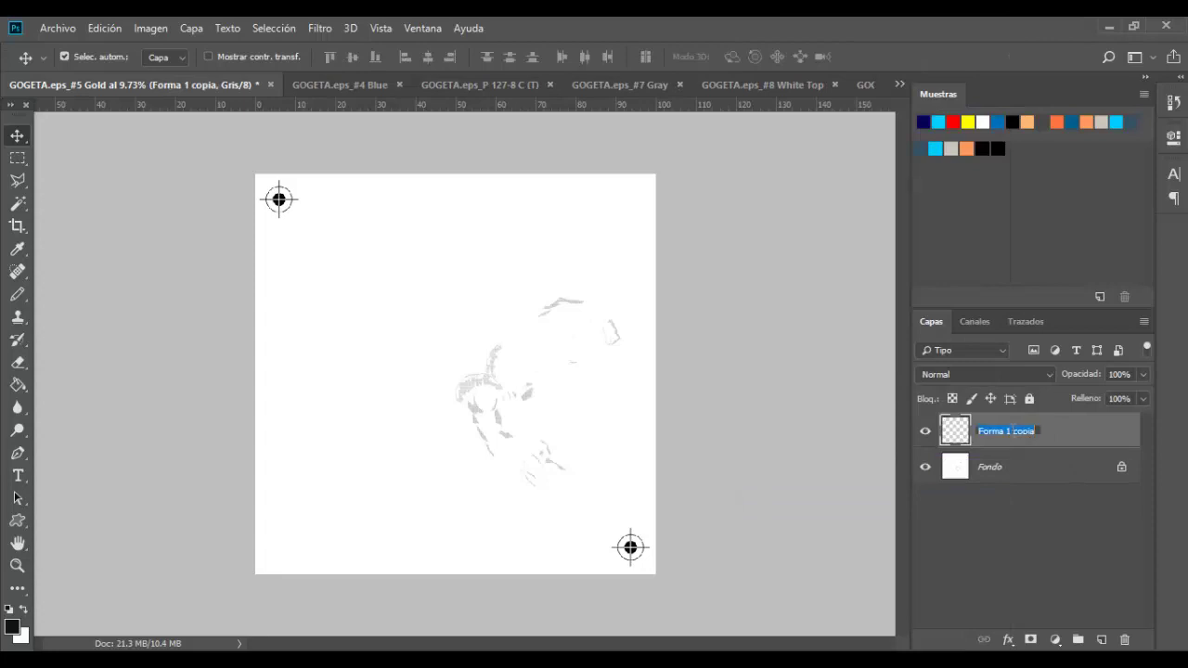
{"action": "type", "text": "MARCAS"}
{"action": "key", "text": "Return"}
{"action": "left_click", "coordinate": [1028, 525]}
{"action": "left_click", "coordinate": [1010, 443]}
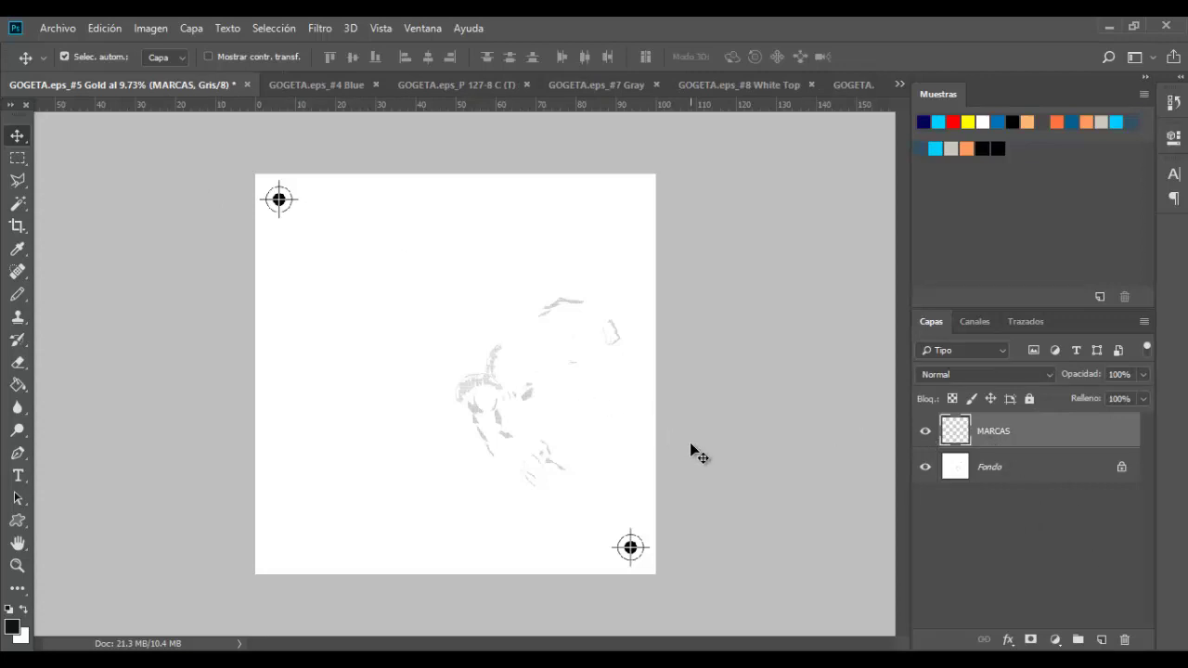
Load the MARCAS marks as a selection and drag them toward another separation
{"action": "key", "text": "ctrl"}
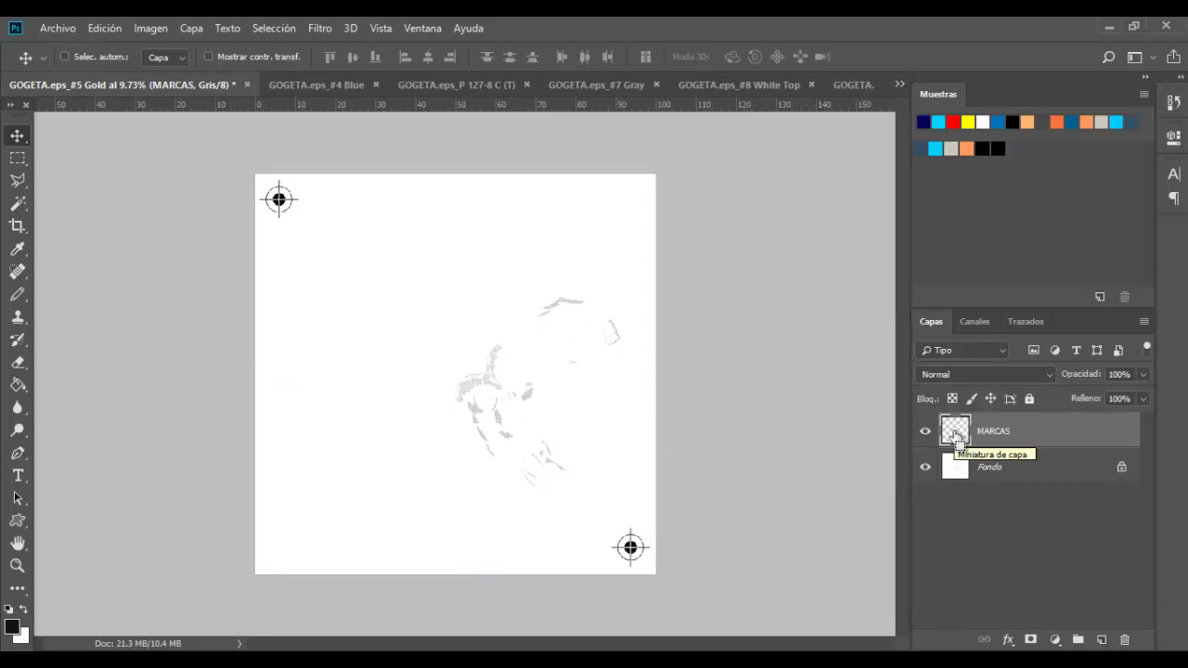
{"action": "left_click", "coordinate": [956, 432], "text": "ctrl"}
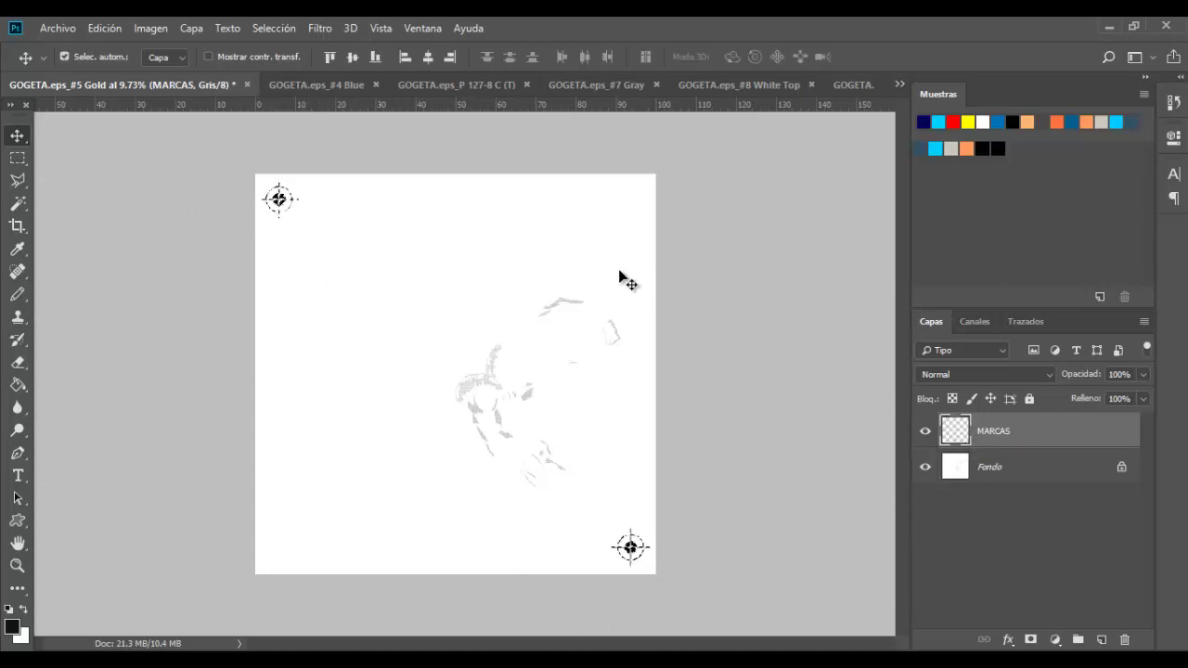
{"action": "left_click_drag", "start_coordinate": [417, 192], "coordinate": [422, 200]}
Check the registration marks on the Blue, P 127-8 C (T), Gray, White Top and Black Sharper separations
{"action": "left_click", "coordinate": [295, 85]}
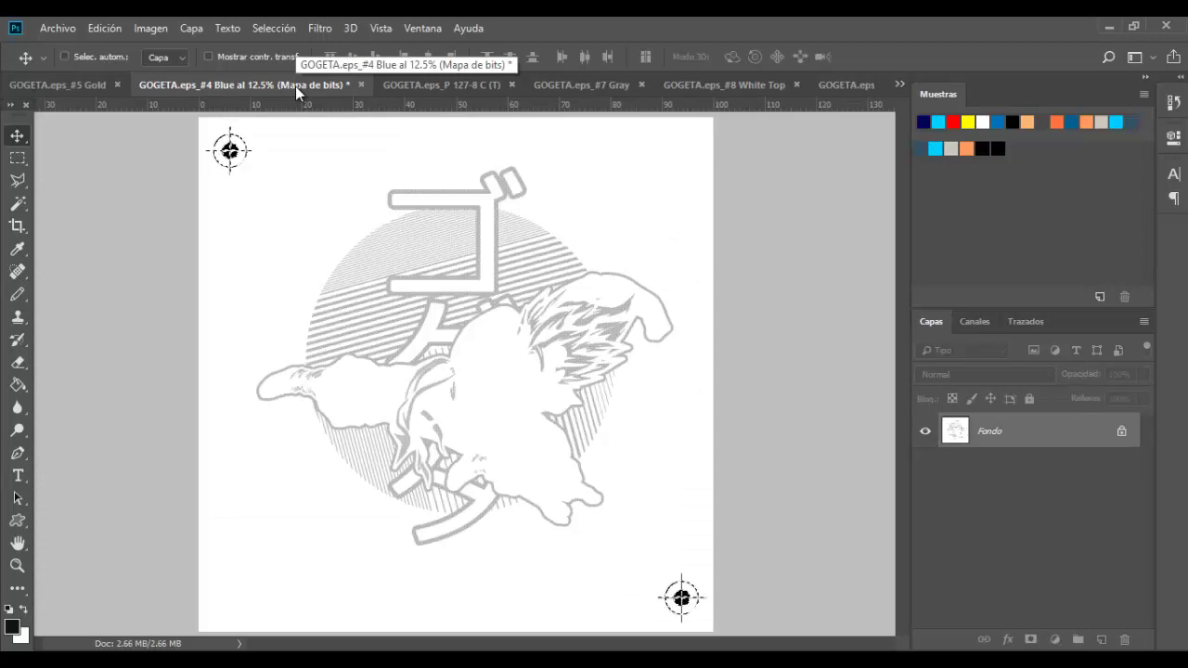
{"action": "left_click", "coordinate": [409, 90]}
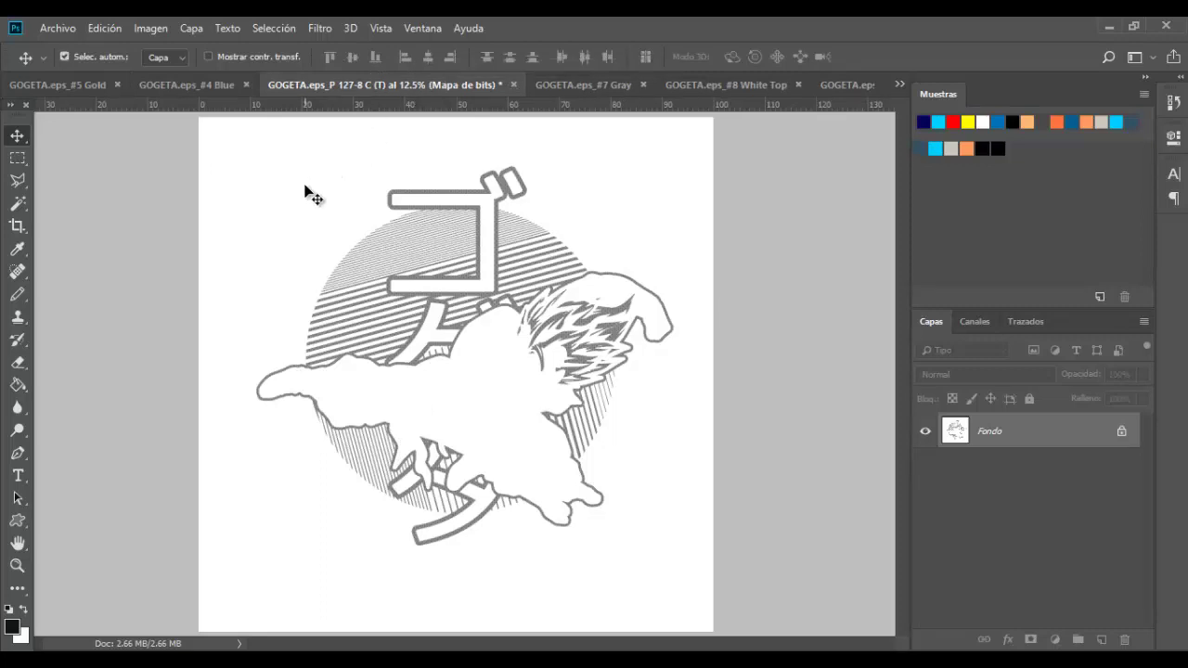
{"action": "key", "text": "ctrl"}
{"action": "left_click", "coordinate": [571, 80]}
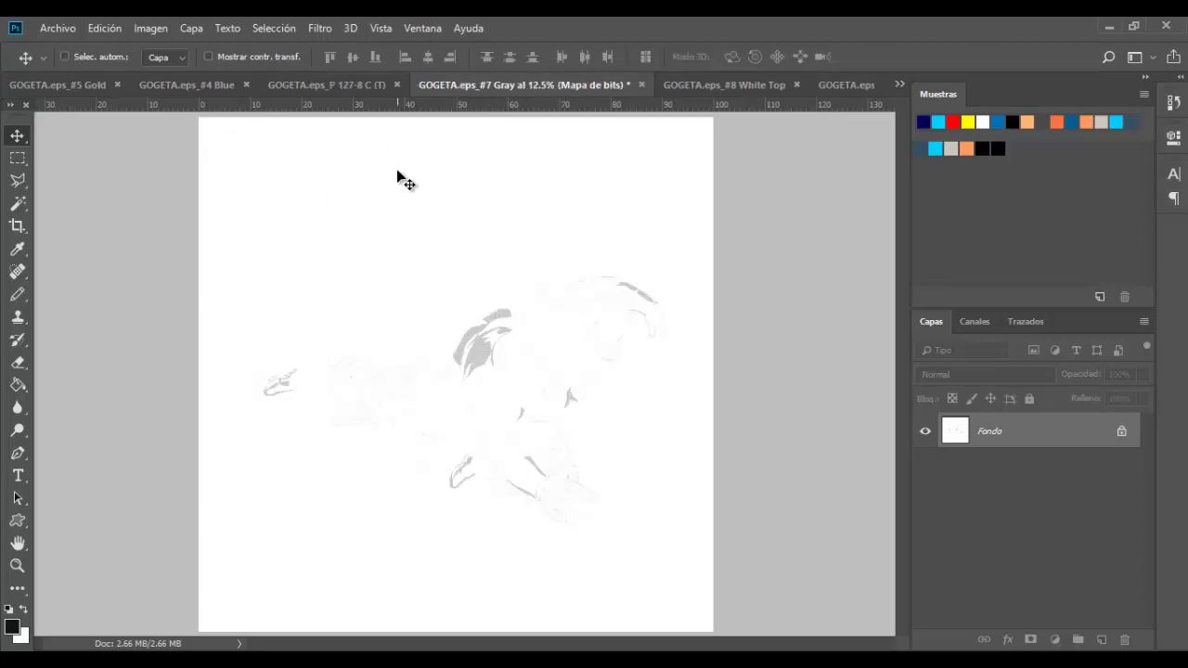
{"action": "left_click", "coordinate": [683, 82]}
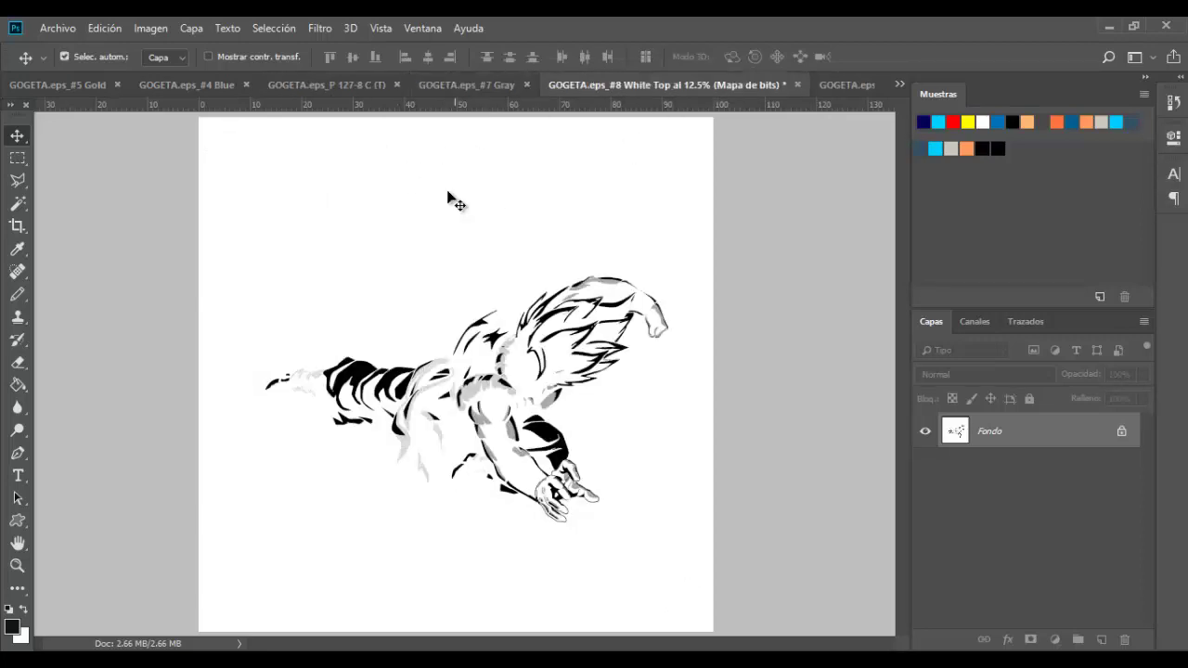
{"action": "key", "text": "ctrl"}
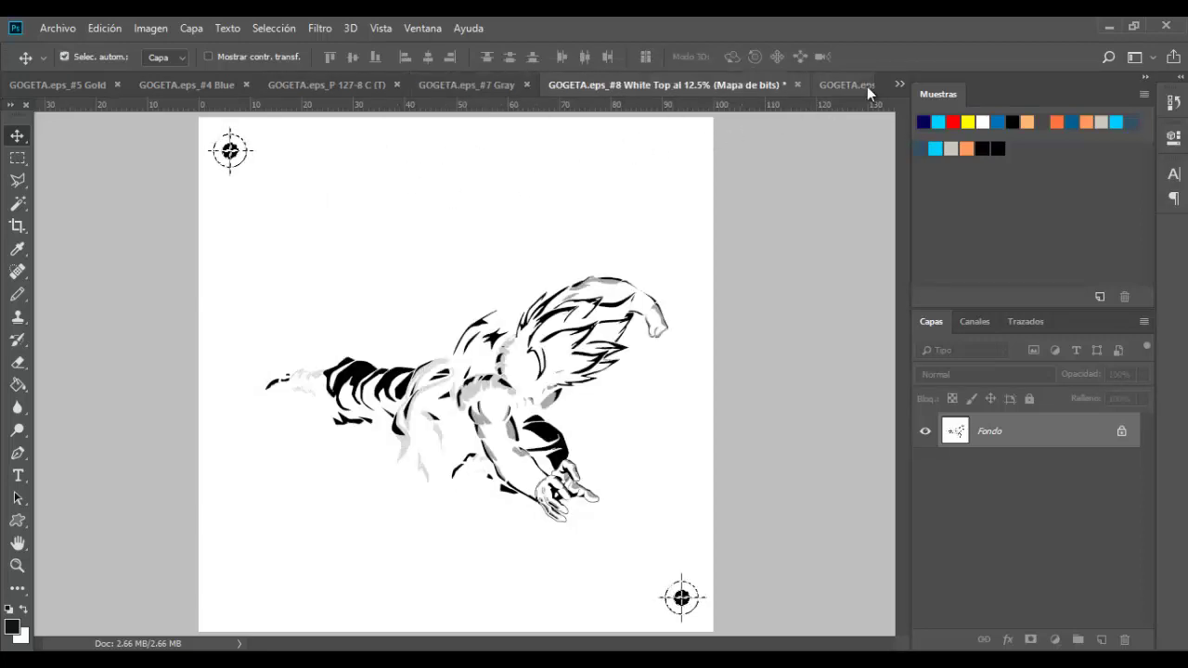
{"action": "left_click", "coordinate": [863, 84]}
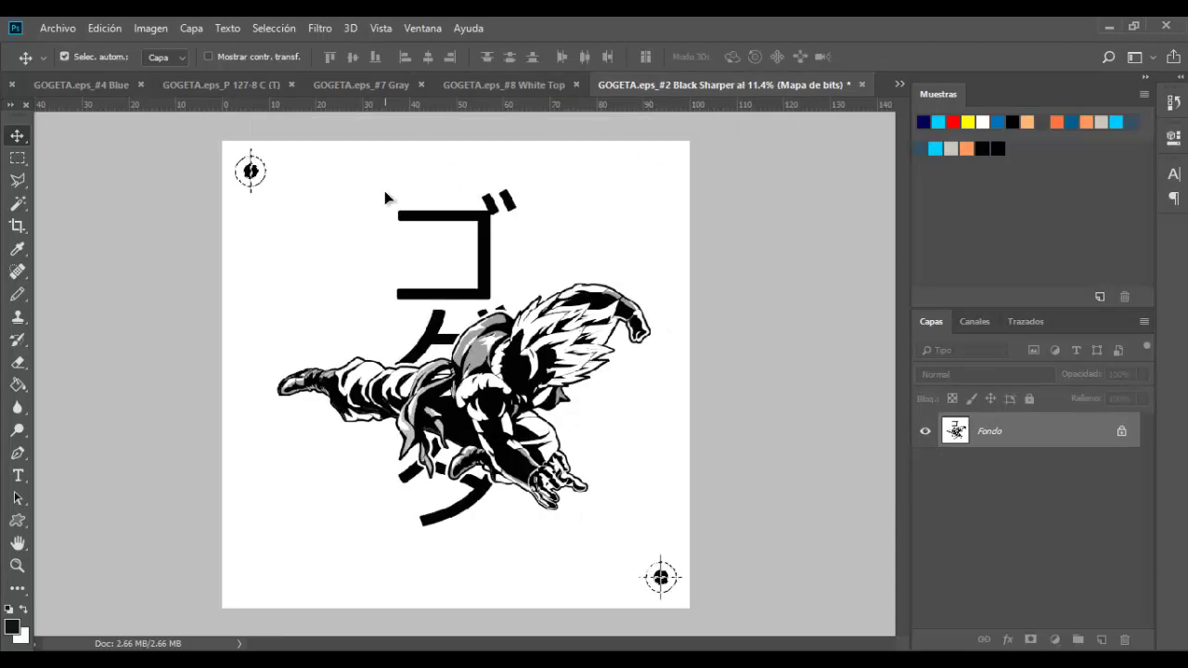
{"action": "scroll", "coordinate": [260, 169], "scroll_direction": "up", "scroll_amount": 2}
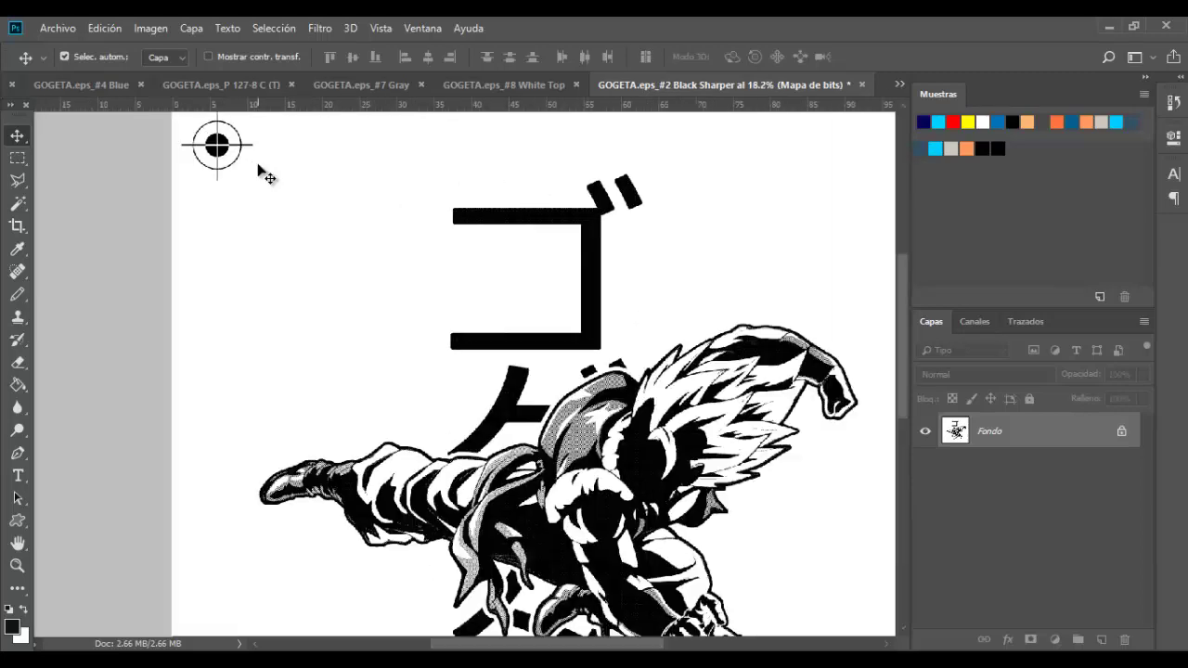
{"action": "scroll", "coordinate": [259, 167], "scroll_direction": "up", "scroll_amount": 3}
{"action": "scroll", "coordinate": [217, 165], "scroll_direction": "up", "scroll_amount": 2}
{"action": "scroll", "coordinate": [216, 167], "scroll_direction": "down", "scroll_amount": 2}
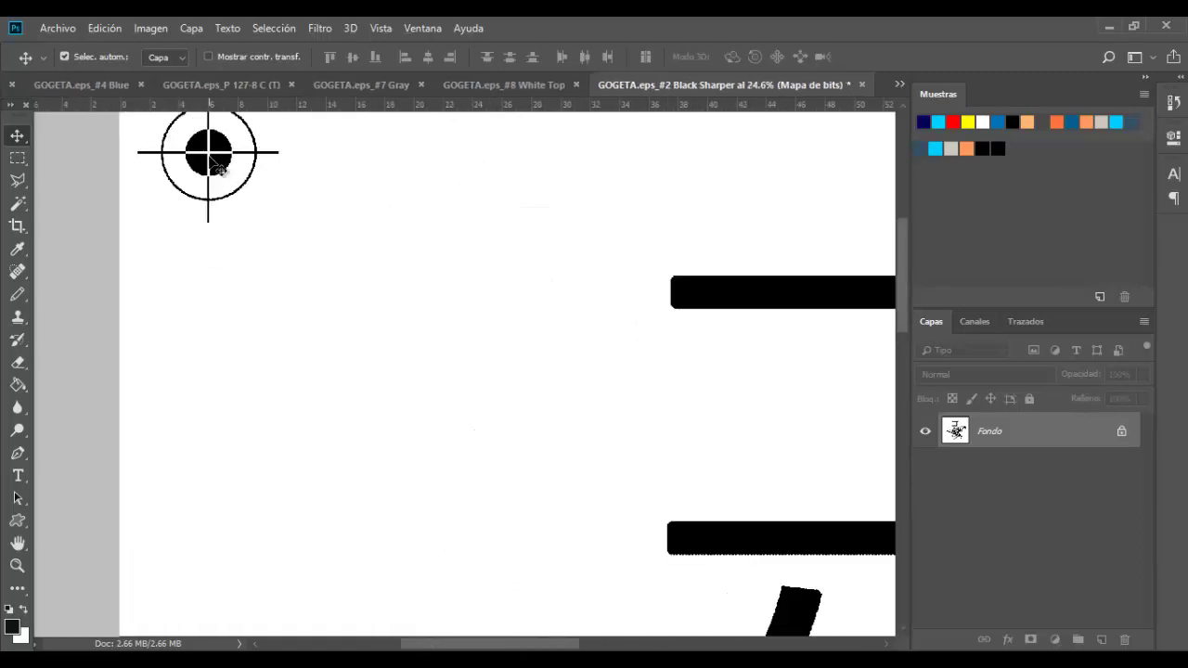
{"action": "scroll", "coordinate": [209, 154], "scroll_direction": "down", "scroll_amount": 2}
Zoom in on the Gold and Blue corner marks, then bring up GOGETA.eps in Separation Studio
{"action": "left_click", "coordinate": [56, 83]}
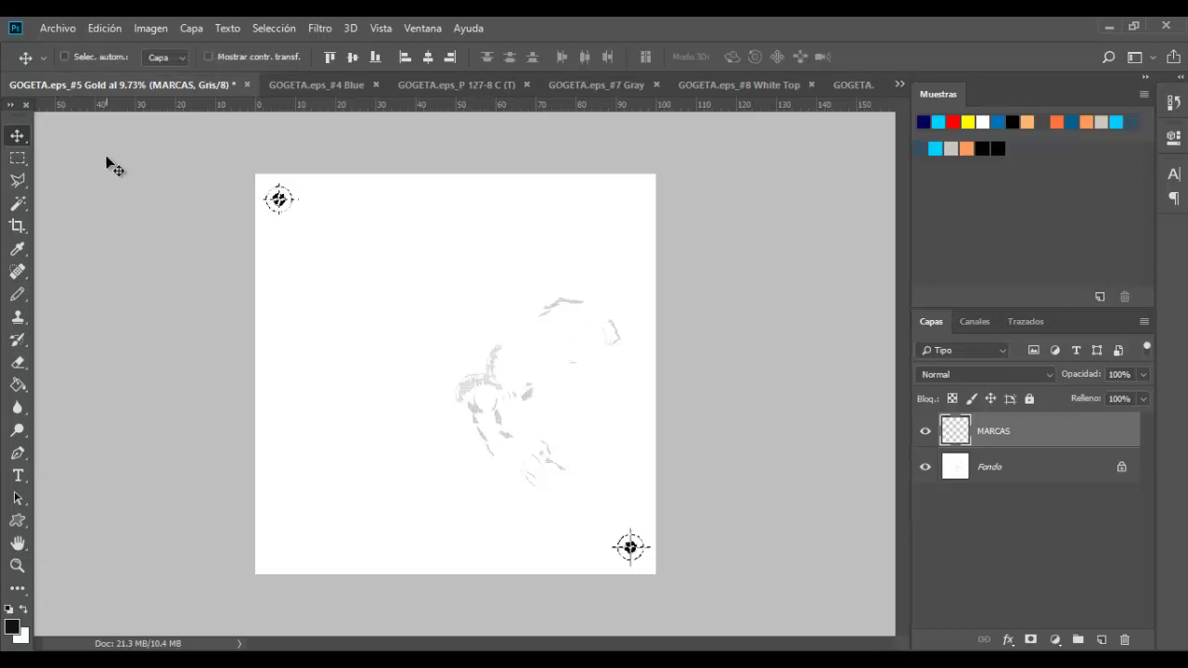
{"action": "scroll", "coordinate": [278, 195], "scroll_direction": "up", "scroll_amount": 2}
{"action": "scroll", "coordinate": [248, 176], "scroll_direction": "up", "scroll_amount": 3}
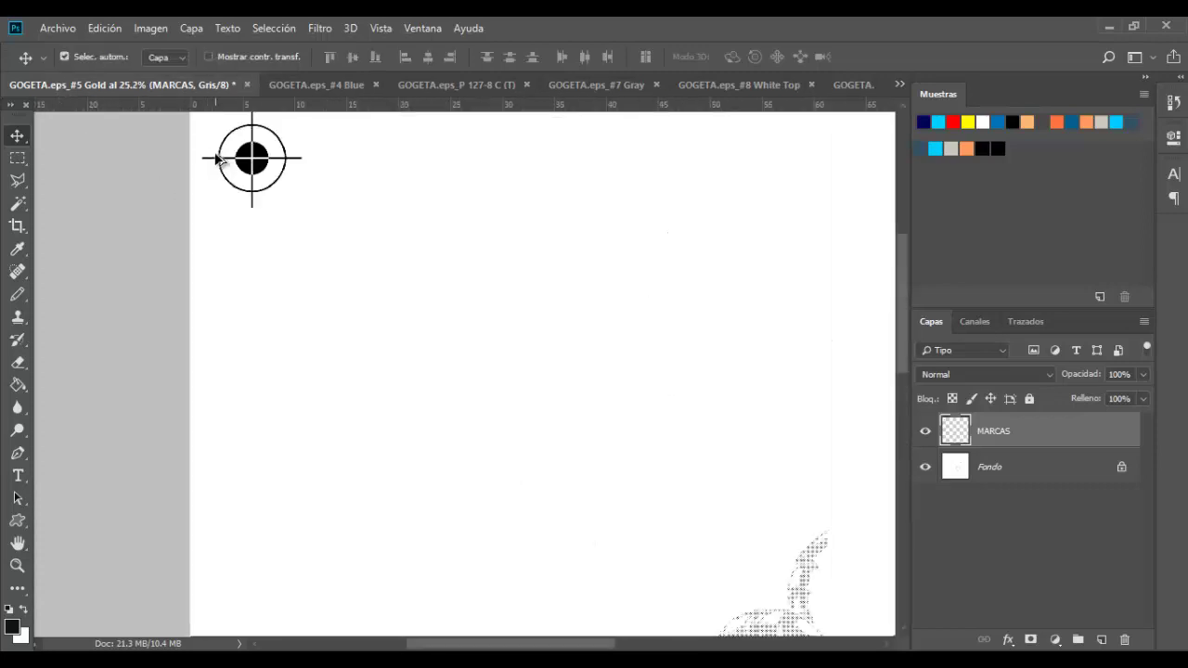
{"action": "scroll", "coordinate": [248, 176], "scroll_direction": "up", "scroll_amount": 2}
{"action": "scroll", "coordinate": [248, 176], "scroll_direction": "down", "scroll_amount": 2}
{"action": "scroll", "coordinate": [249, 176], "scroll_direction": "down", "scroll_amount": 3}
{"action": "scroll", "coordinate": [248, 176], "scroll_direction": "down", "scroll_amount": 2}
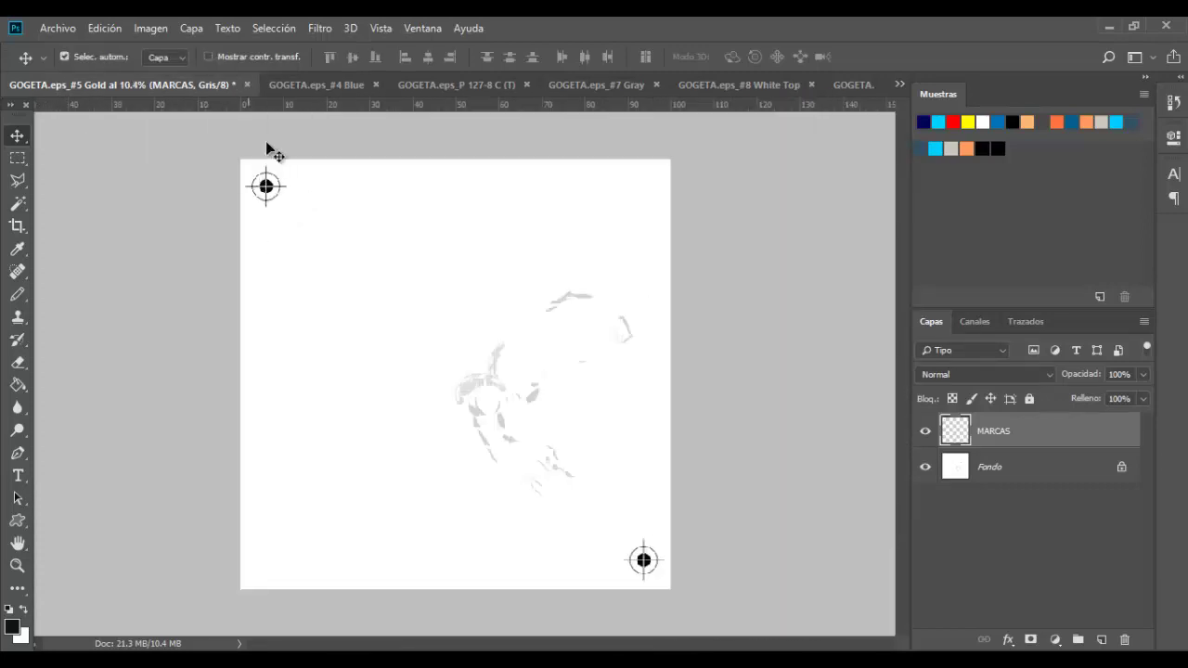
{"action": "left_click", "coordinate": [304, 84]}
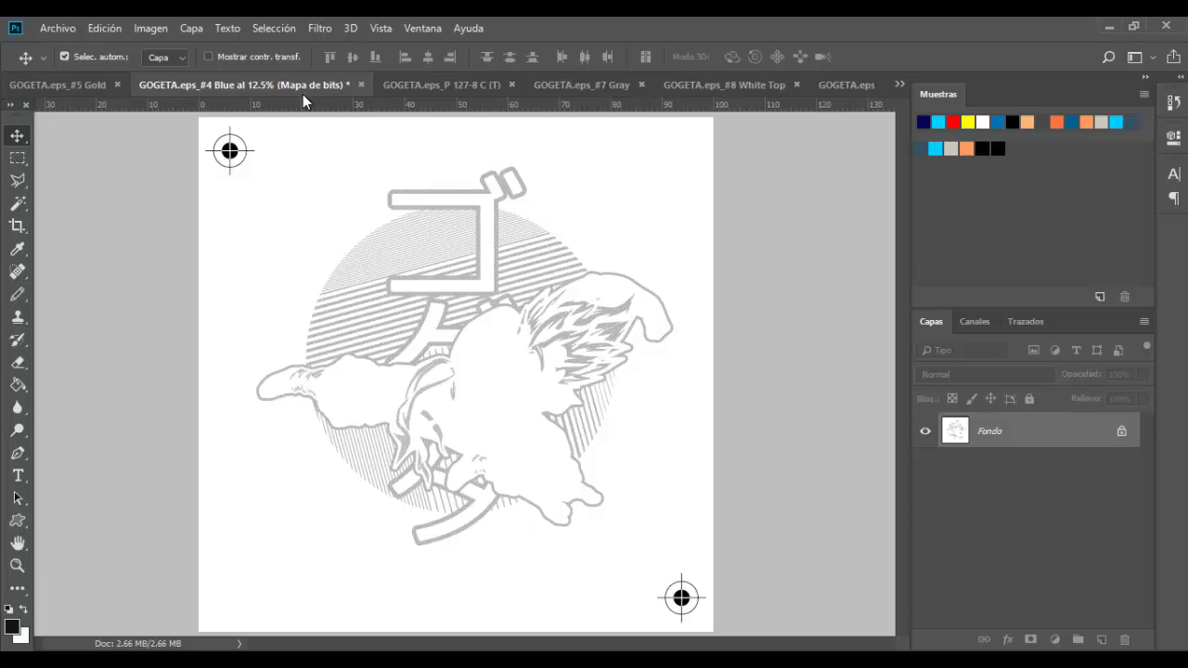
{"action": "left_click", "coordinate": [689, 659]}
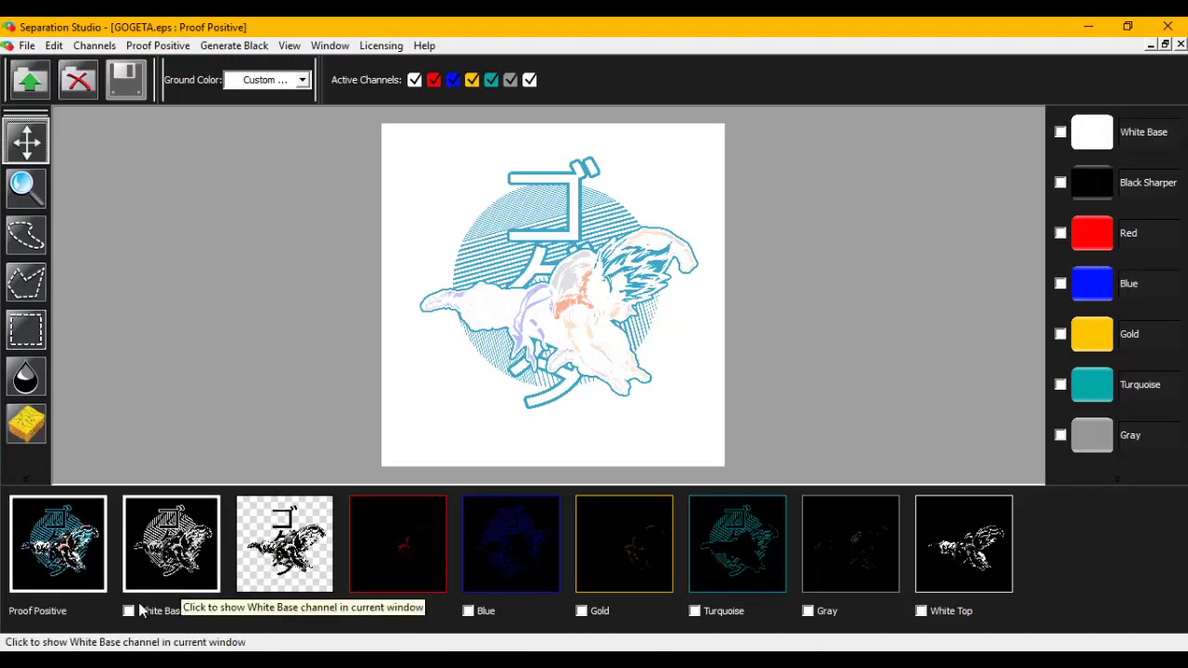
Preview each GOGETA.eps channel: White Base, Black Sharper, Red, Blue, Gold, Turquoise, Gray, White Top
{"action": "left_click", "coordinate": [163, 564]}
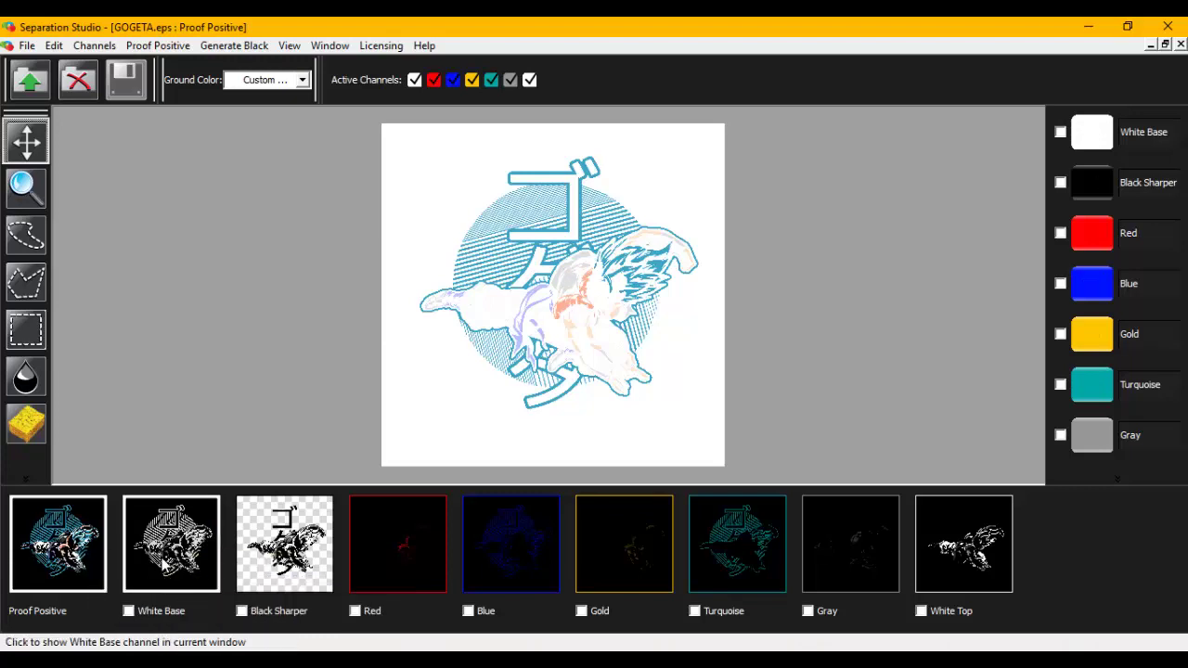
{"action": "left_click", "coordinate": [322, 532]}
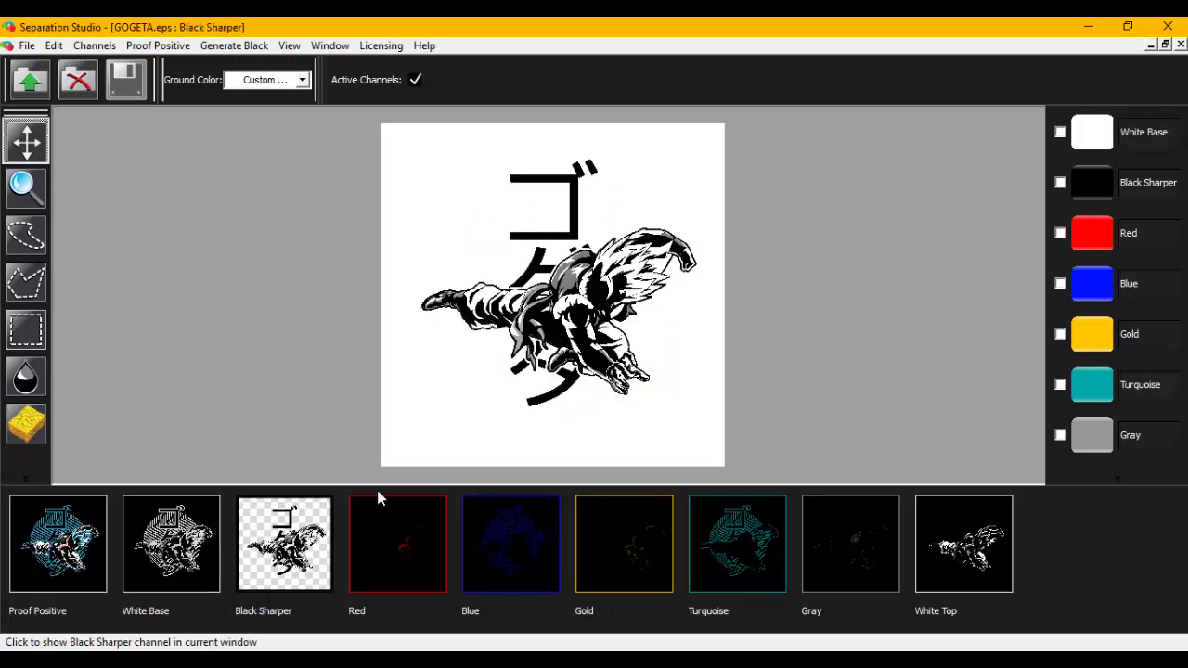
{"action": "left_click", "coordinate": [443, 550]}
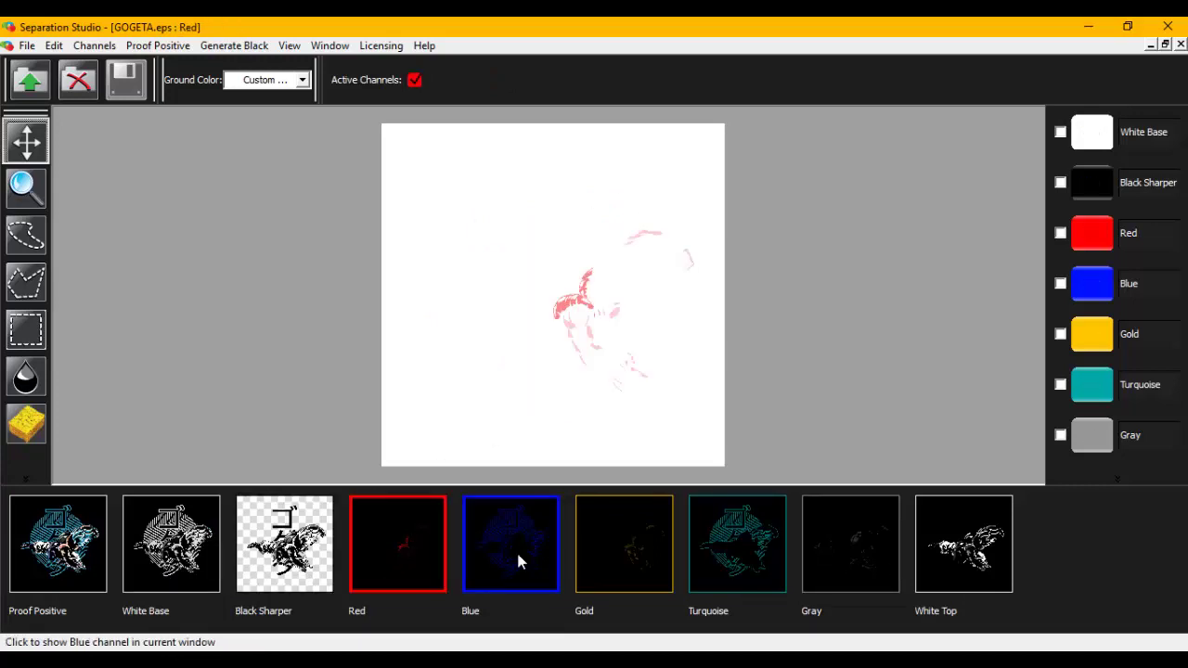
{"action": "left_click", "coordinate": [516, 550]}
{"action": "left_click", "coordinate": [624, 557]}
{"action": "left_click", "coordinate": [736, 562]}
{"action": "left_click", "coordinate": [838, 564]}
{"action": "left_click", "coordinate": [989, 564]}
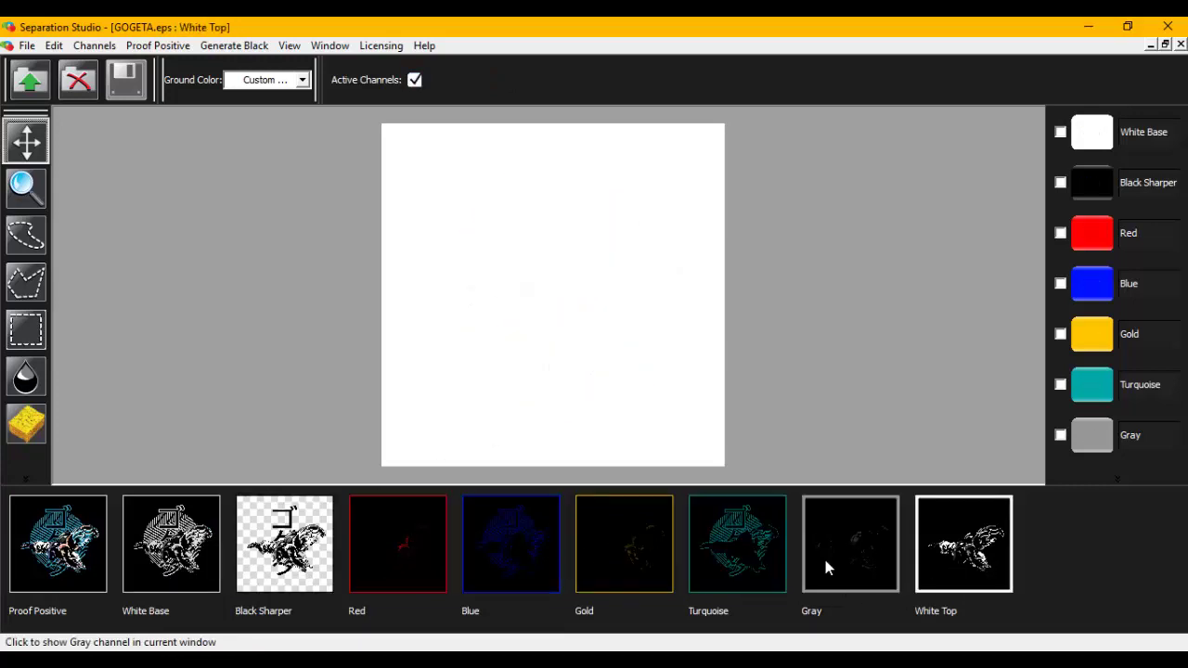
Step back through the channels to the Proof Positive composite and close GOGETA.eps
{"action": "left_click", "coordinate": [714, 560]}
{"action": "left_click", "coordinate": [624, 553]}
{"action": "left_click", "coordinate": [520, 548]}
{"action": "left_click", "coordinate": [393, 564]}
{"action": "left_click", "coordinate": [295, 563]}
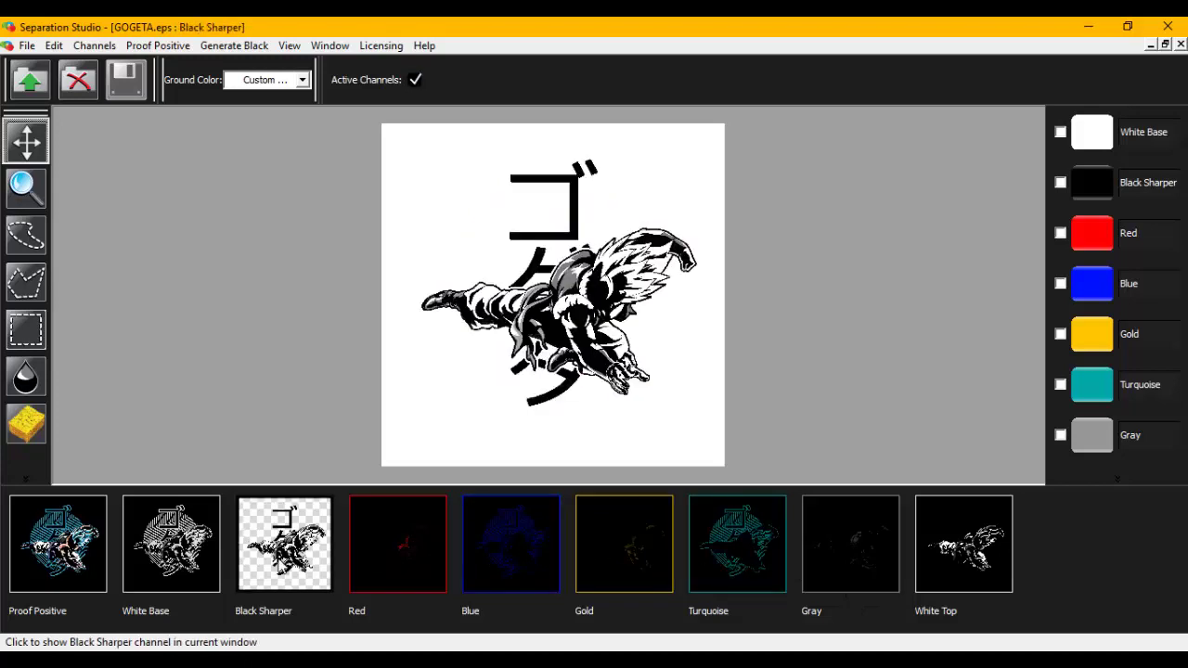
{"action": "left_click", "coordinate": [195, 562]}
{"action": "left_click", "coordinate": [97, 561]}
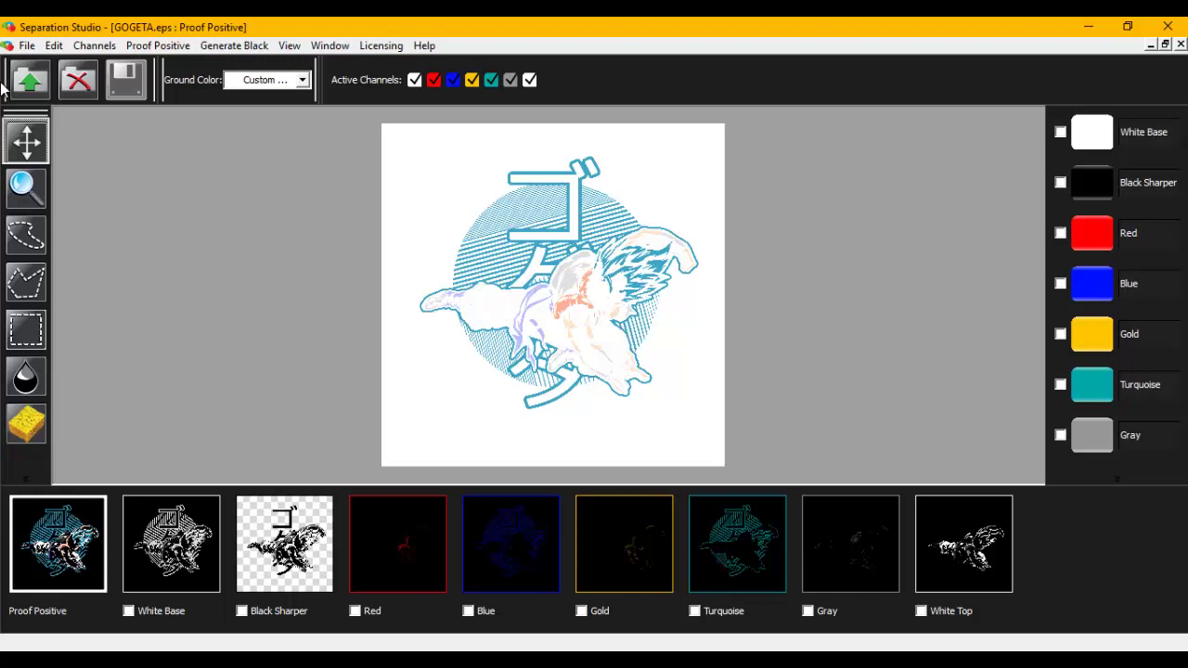
{"action": "left_click", "coordinate": [78, 81]}
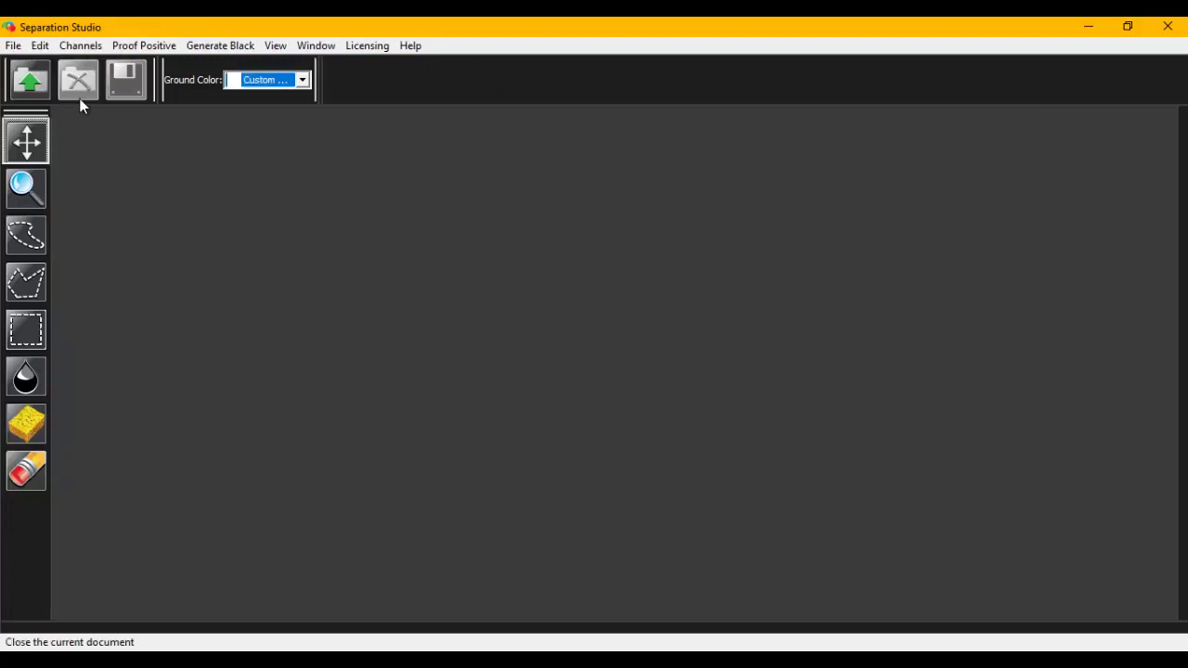
Start choosing a new image to separate and go to the PNGS ELEGIDOS folder
{"action": "left_click", "coordinate": [14, 46]}
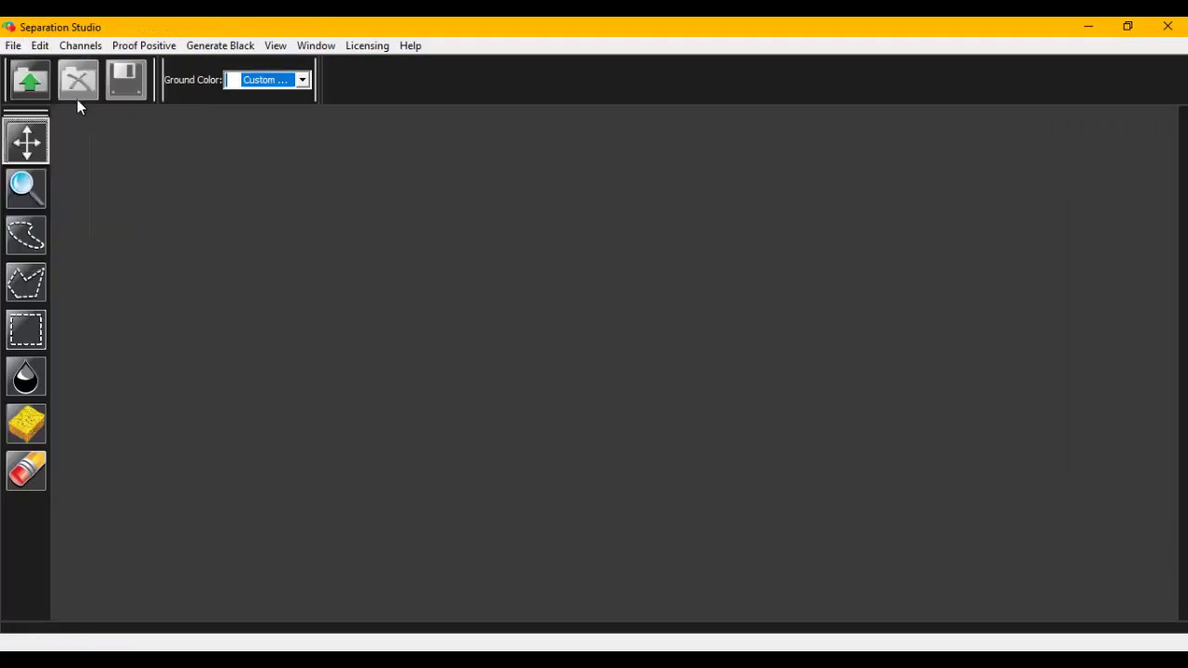
{"action": "left_click", "coordinate": [28, 82]}
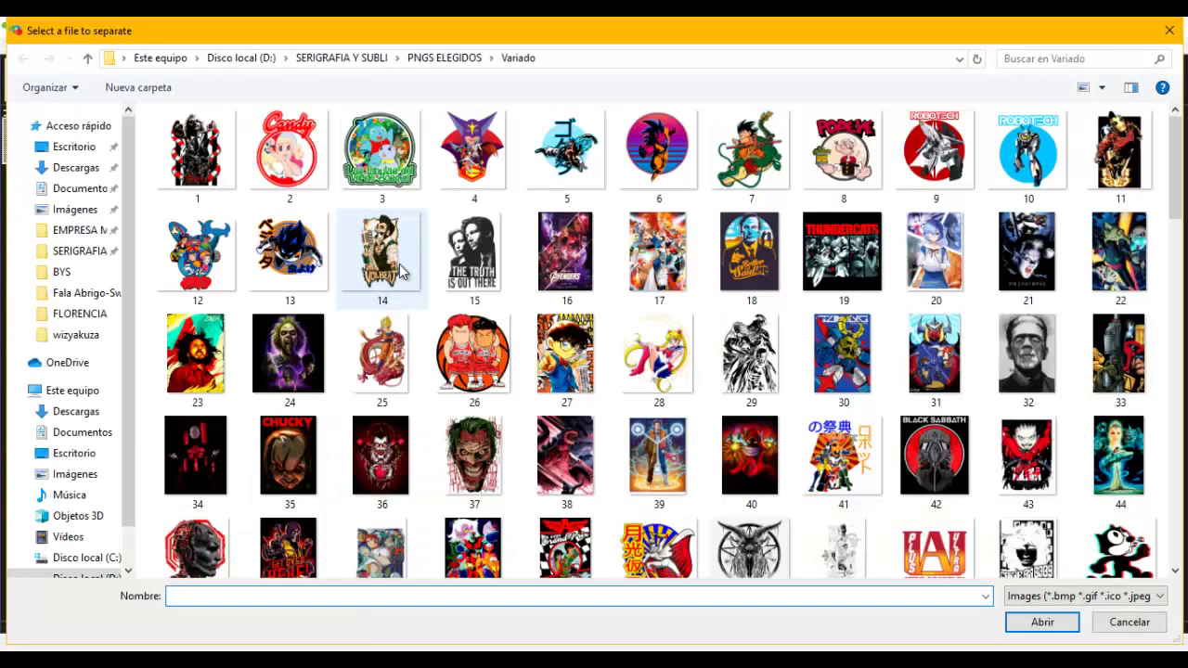
{"action": "scroll", "coordinate": [399, 270], "scroll_direction": "down", "scroll_amount": 2}
{"action": "scroll", "coordinate": [401, 269], "scroll_direction": "down", "scroll_amount": 3}
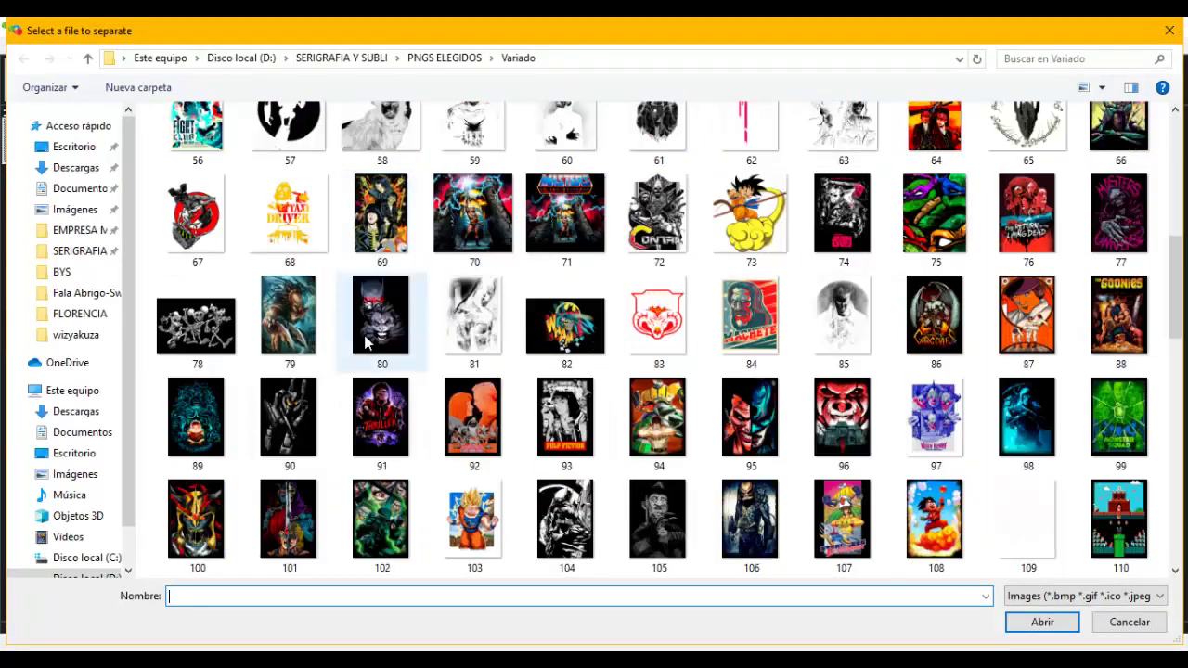
{"action": "left_click", "coordinate": [88, 60]}
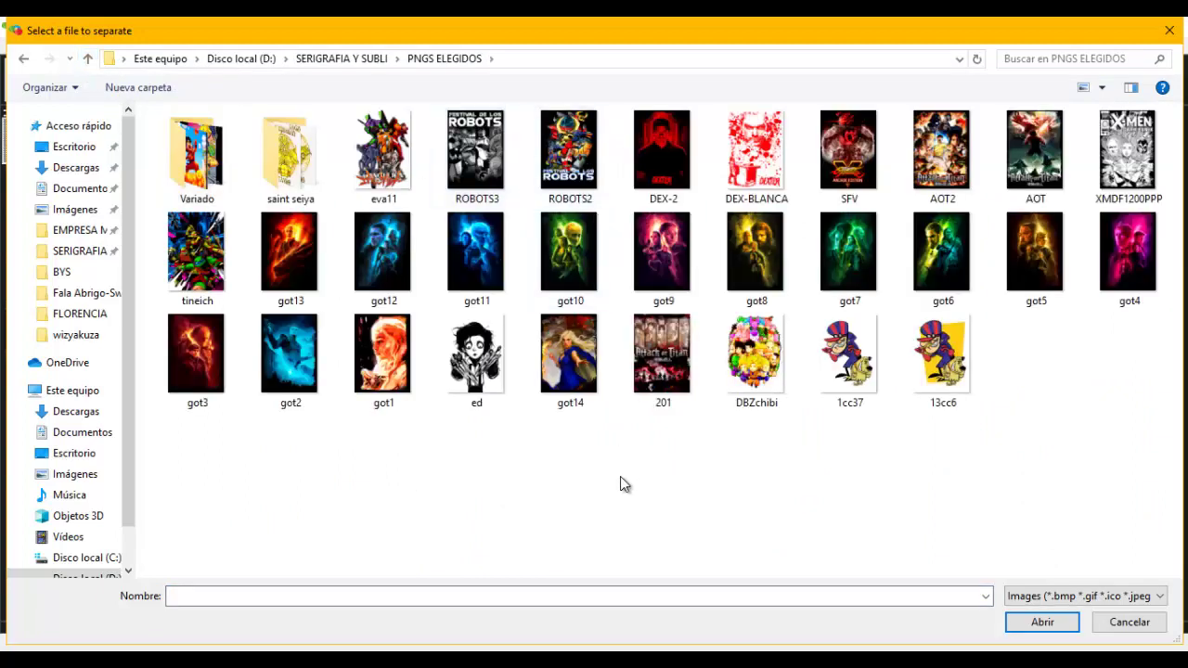
Browse got13, got2 and got1, then open got6 for separation
{"action": "left_click", "coordinate": [293, 242]}
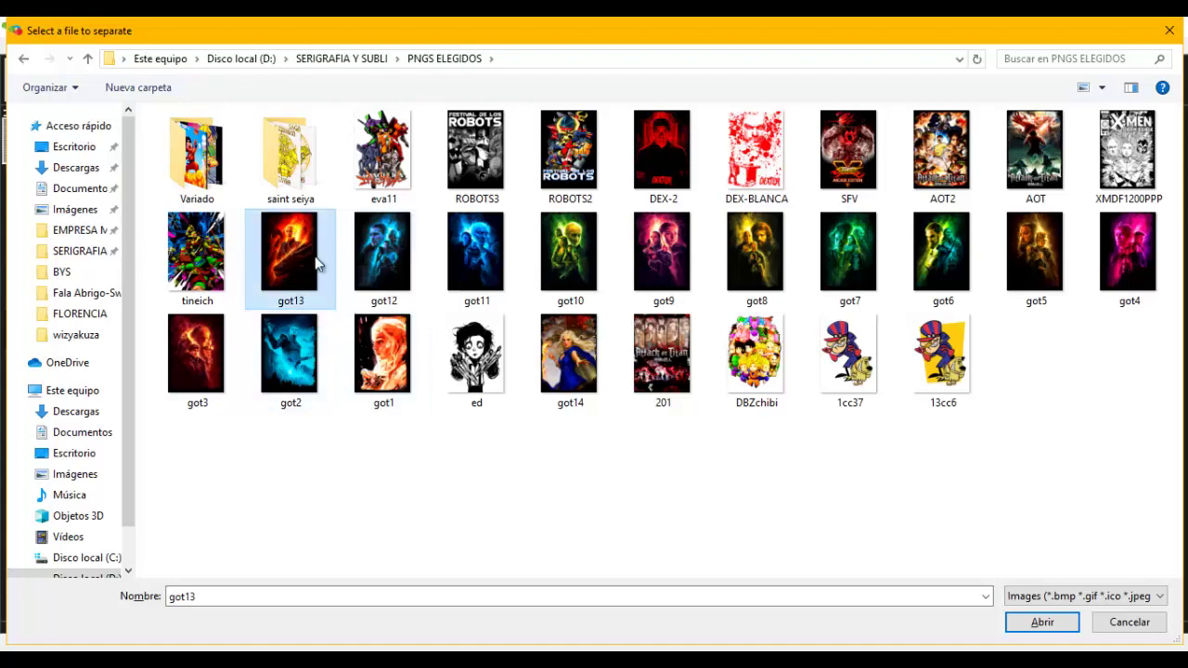
{"action": "left_click", "coordinate": [316, 382]}
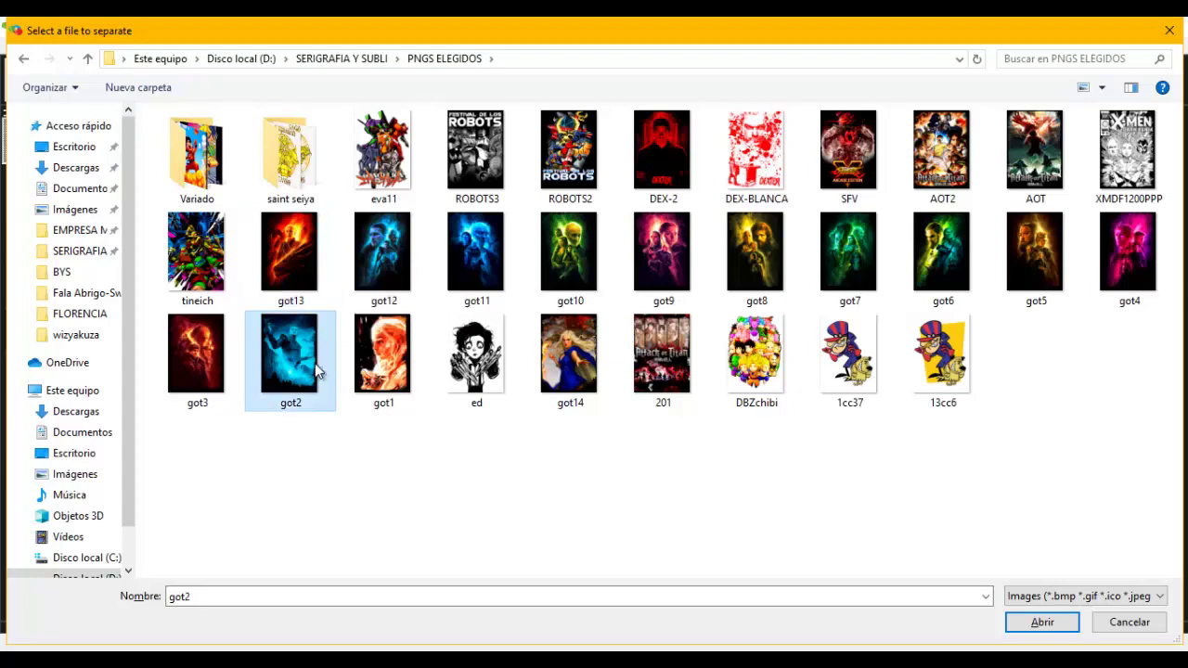
{"action": "scroll", "coordinate": [320, 381], "scroll_direction": "up", "scroll_amount": 1, "text": "ctrl"}
{"action": "scroll", "coordinate": [320, 380], "scroll_direction": "up", "scroll_amount": 1, "text": "ctrl"}
{"action": "scroll", "coordinate": [647, 342], "scroll_direction": "up", "scroll_amount": 1, "text": "ctrl"}
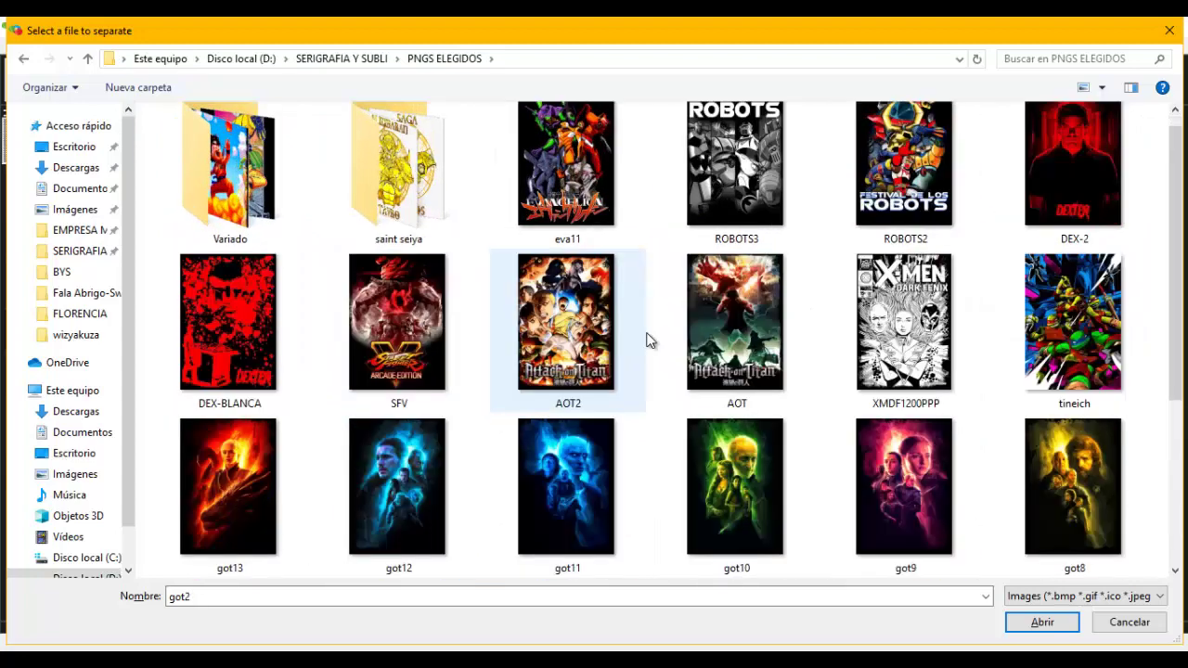
{"action": "scroll", "coordinate": [649, 343], "scroll_direction": "up", "scroll_amount": 1, "text": "ctrl"}
{"action": "scroll", "coordinate": [650, 343], "scroll_direction": "down", "scroll_amount": 2}
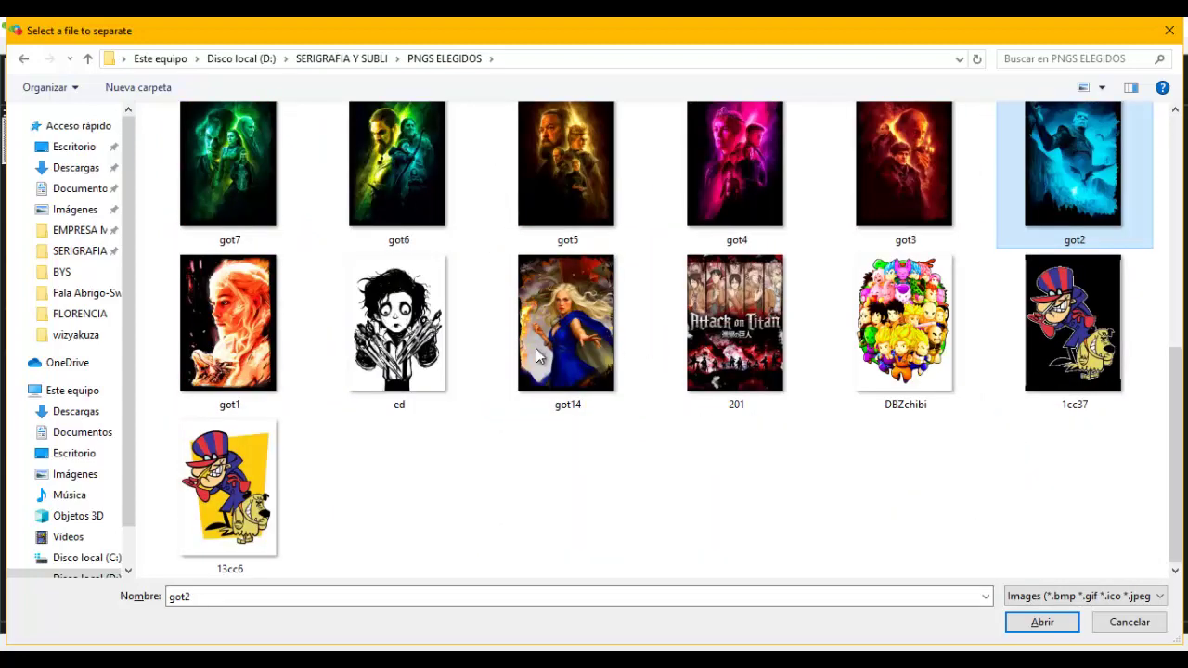
{"action": "left_click", "coordinate": [262, 304]}
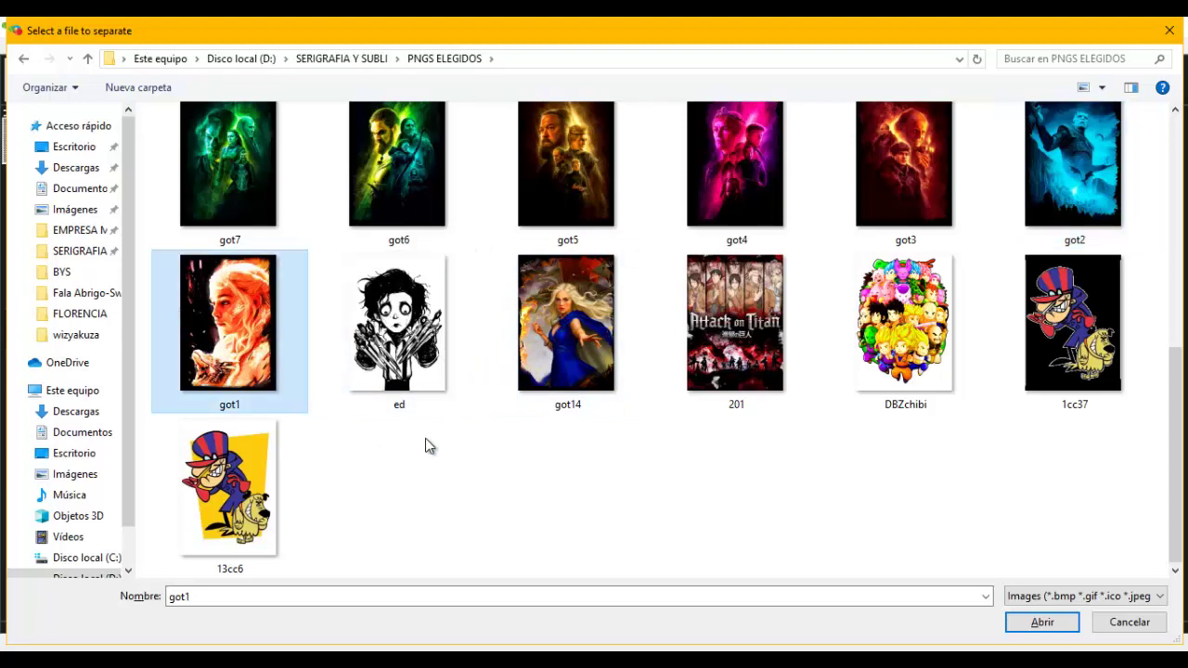
{"action": "scroll", "coordinate": [425, 446], "scroll_direction": "up", "scroll_amount": 2}
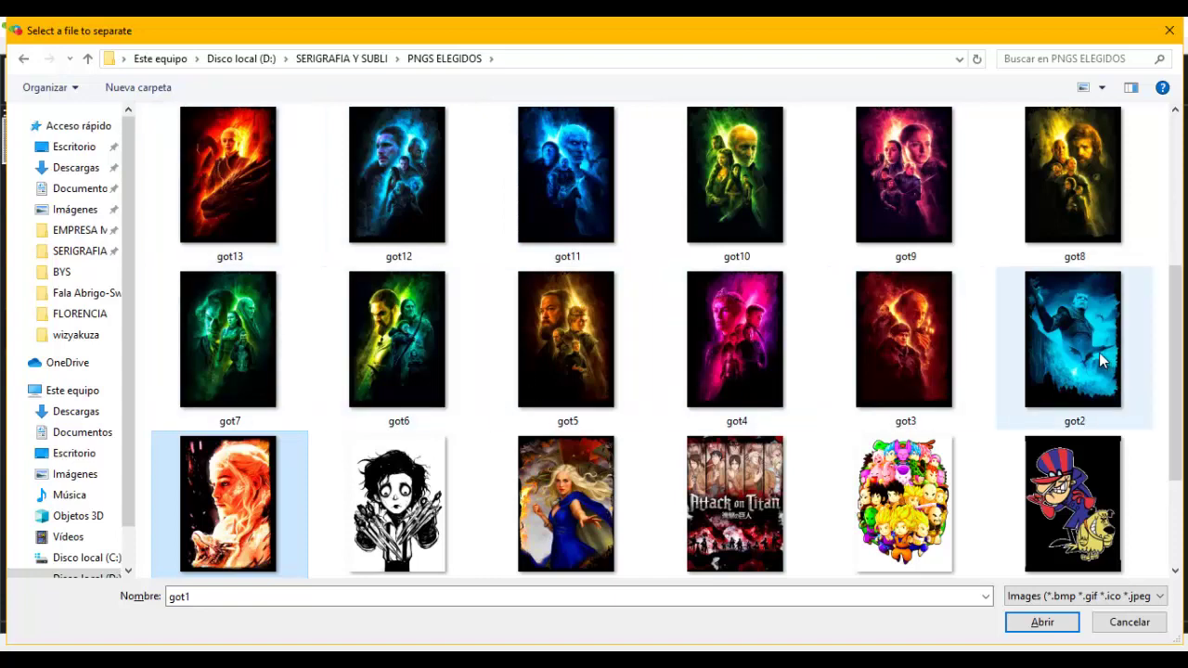
{"action": "scroll", "coordinate": [1101, 361], "scroll_direction": "up", "scroll_amount": 1}
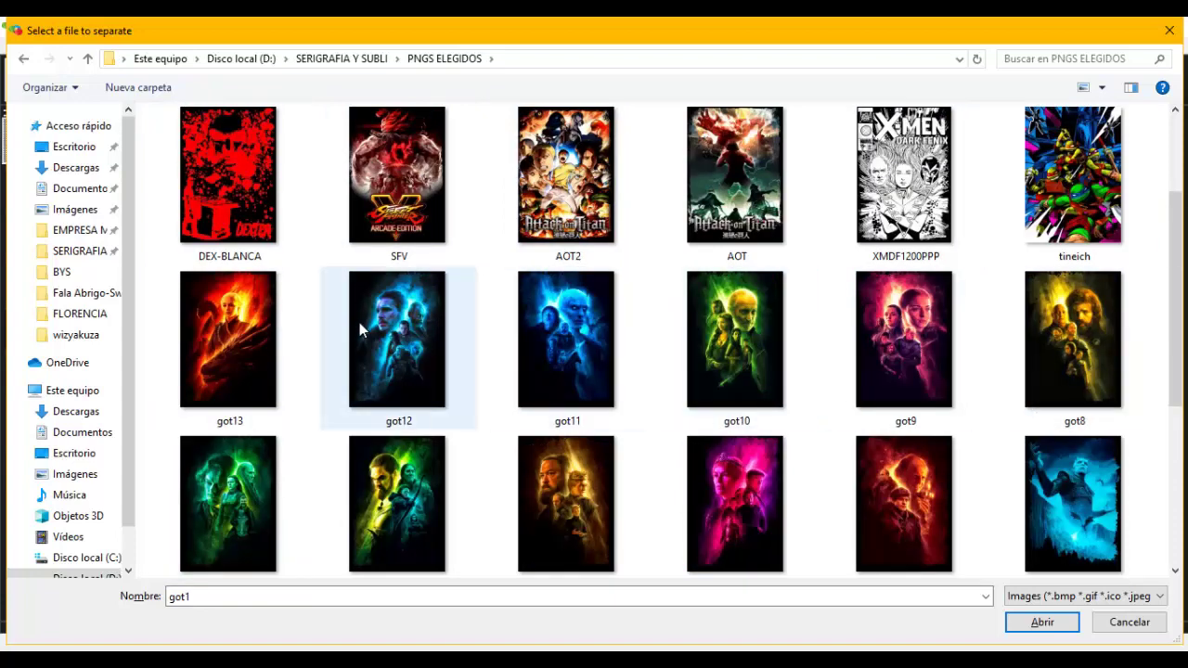
{"action": "mouse_move", "coordinate": [398, 339]}
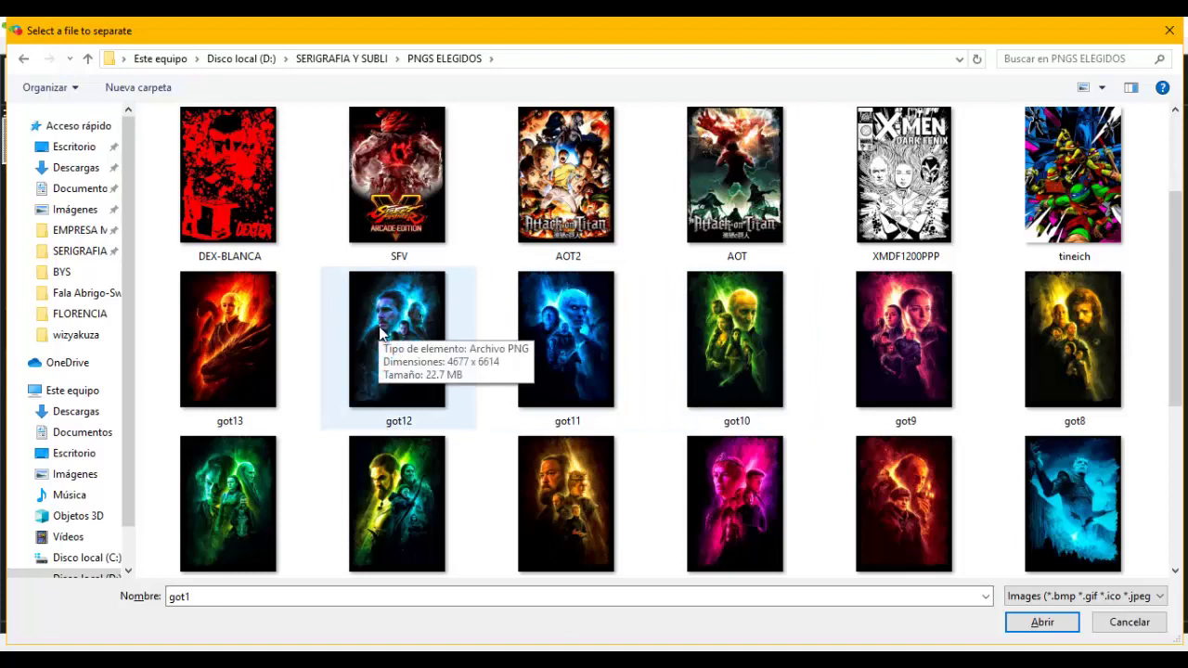
{"action": "scroll", "coordinate": [380, 339], "scroll_direction": "down", "scroll_amount": 1}
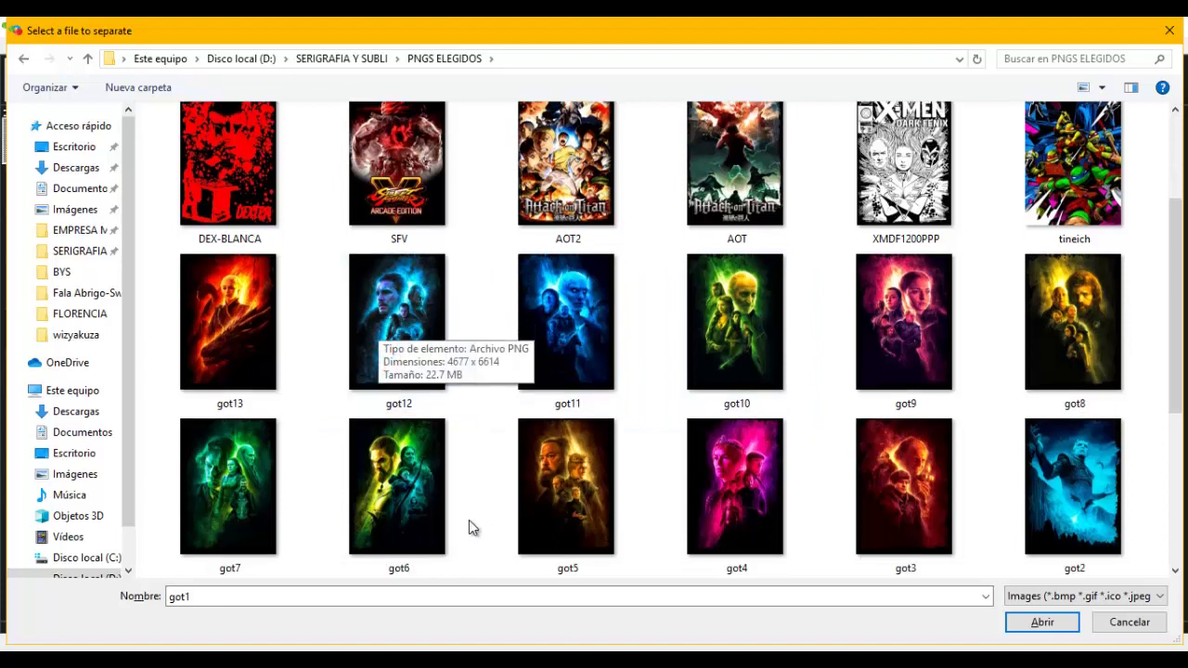
{"action": "left_click", "coordinate": [391, 492]}
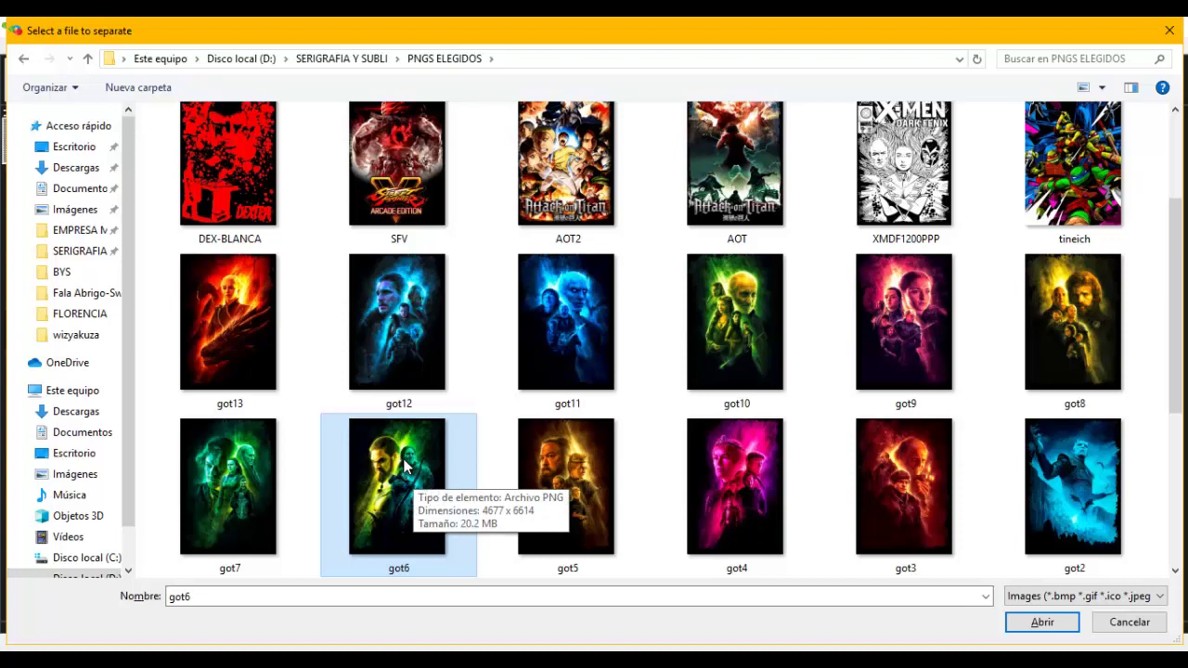
{"action": "double_click", "coordinate": [405, 467]}
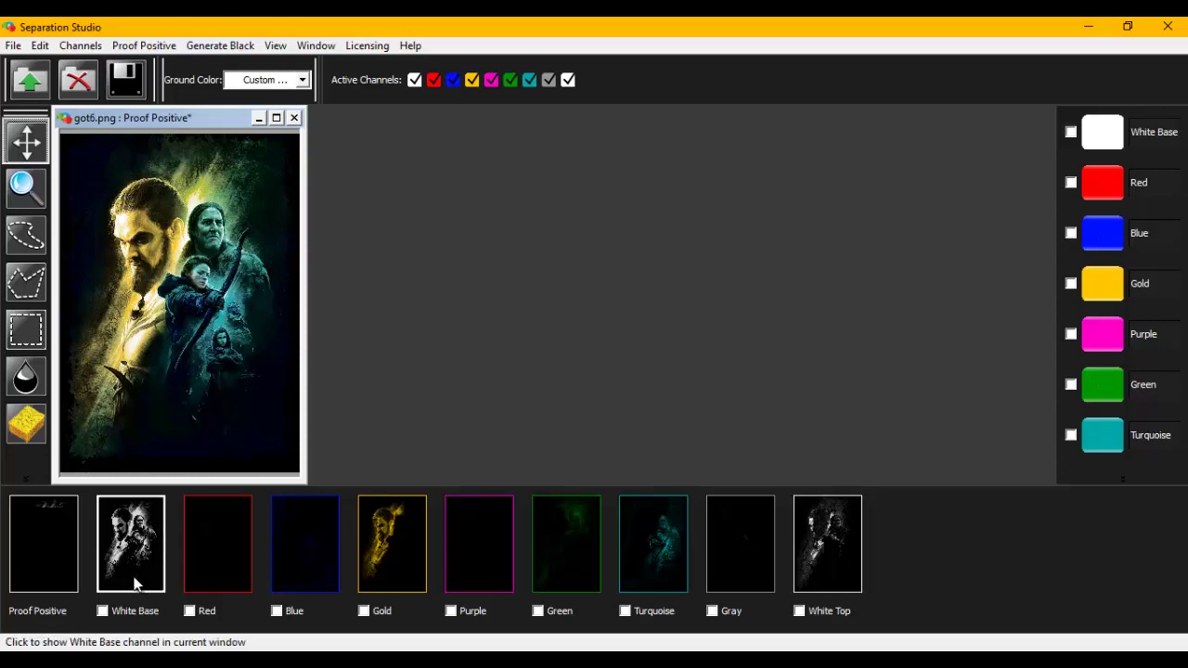
Inspect got6's White Base, Red, Blue and Gold plates, then maximize the document window
{"action": "left_click", "coordinate": [129, 541]}
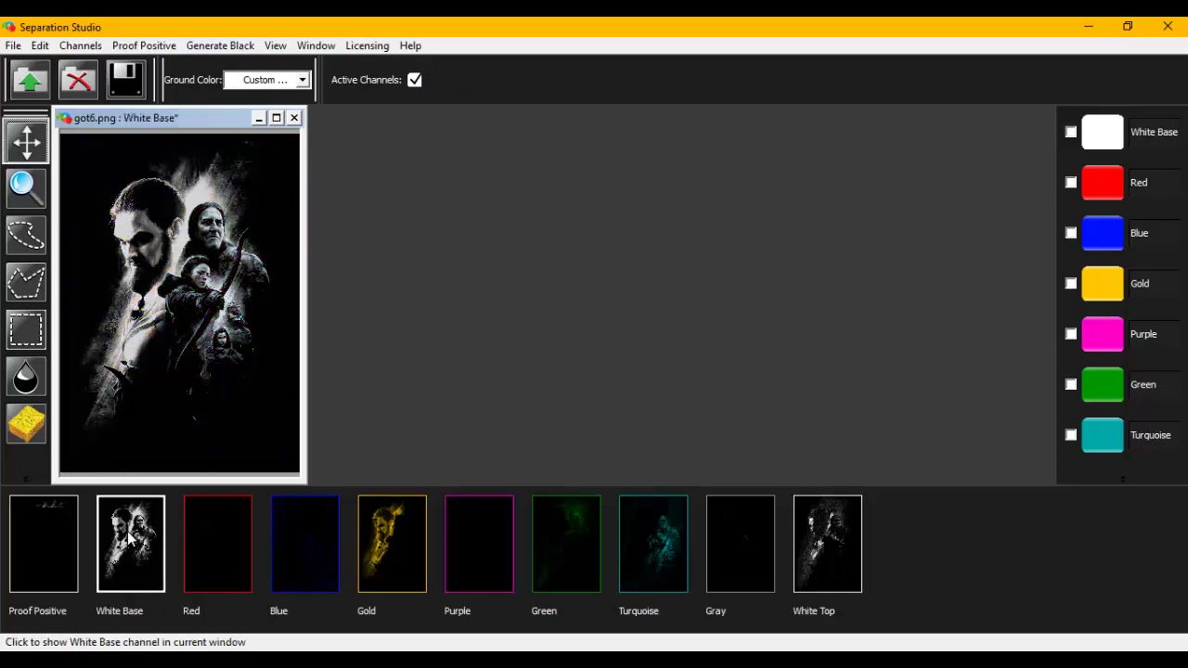
{"action": "left_click", "coordinate": [209, 535]}
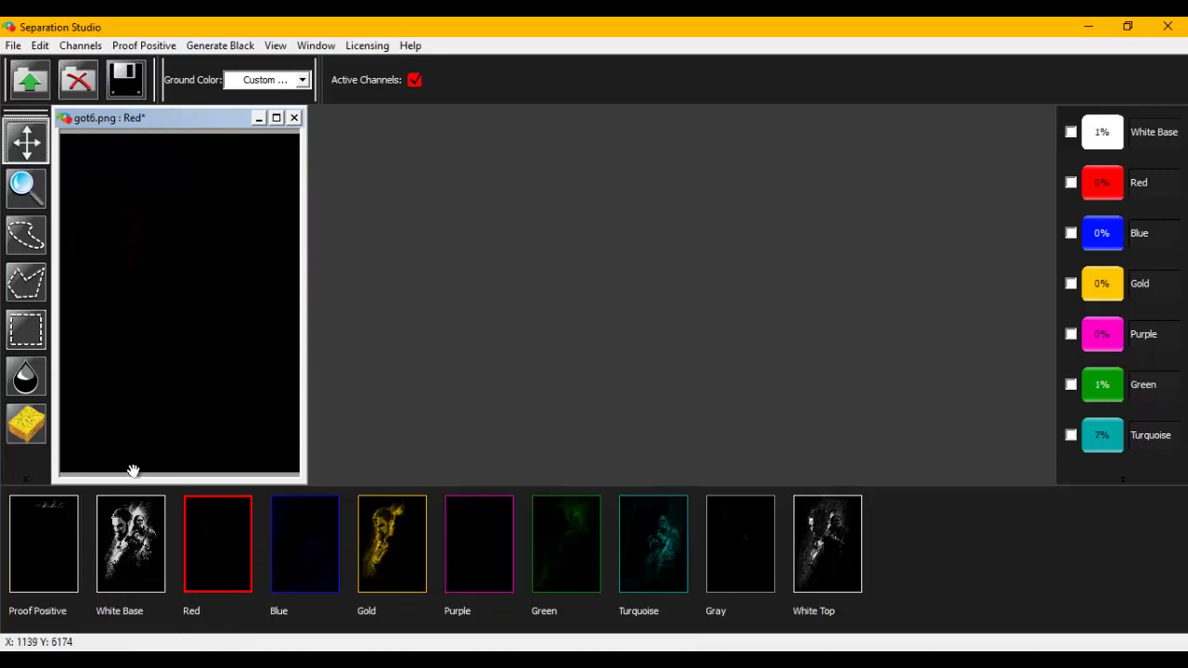
{"action": "left_click", "coordinate": [313, 560]}
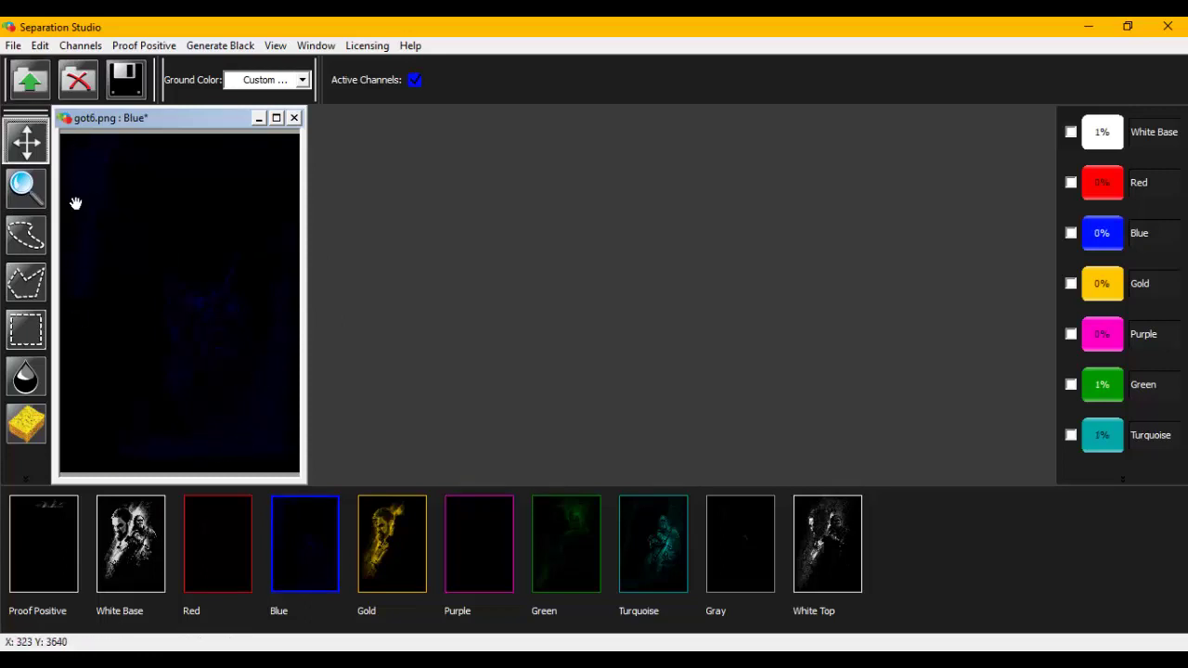
{"action": "left_click", "coordinate": [397, 546]}
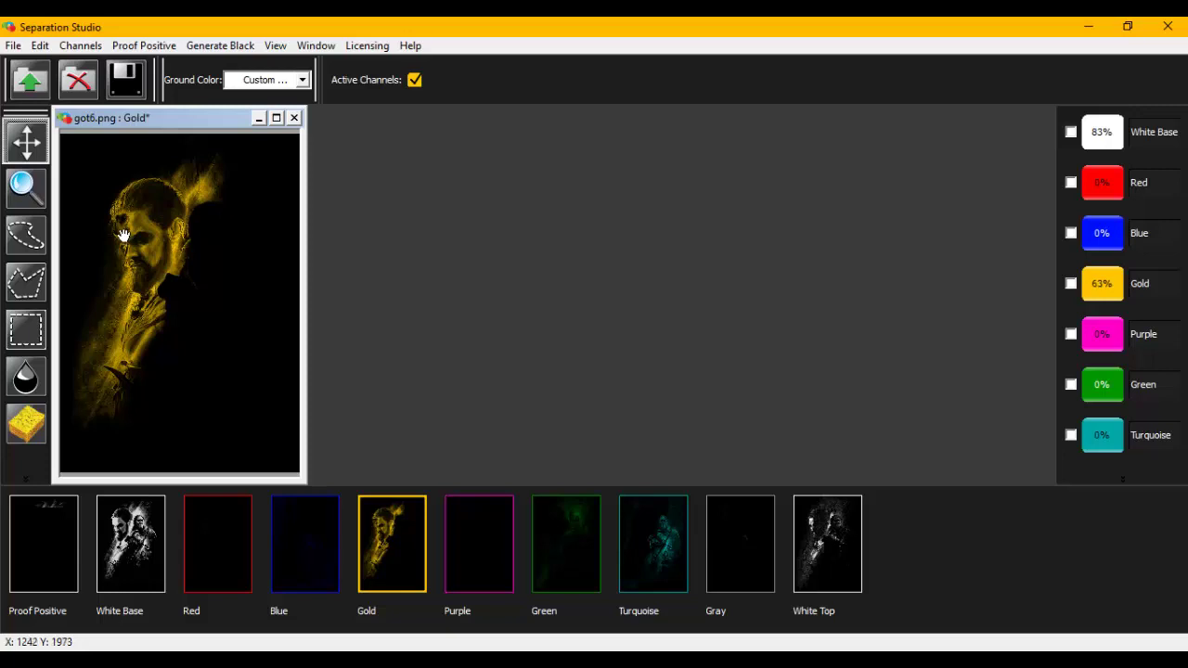
{"action": "left_click", "coordinate": [278, 119]}
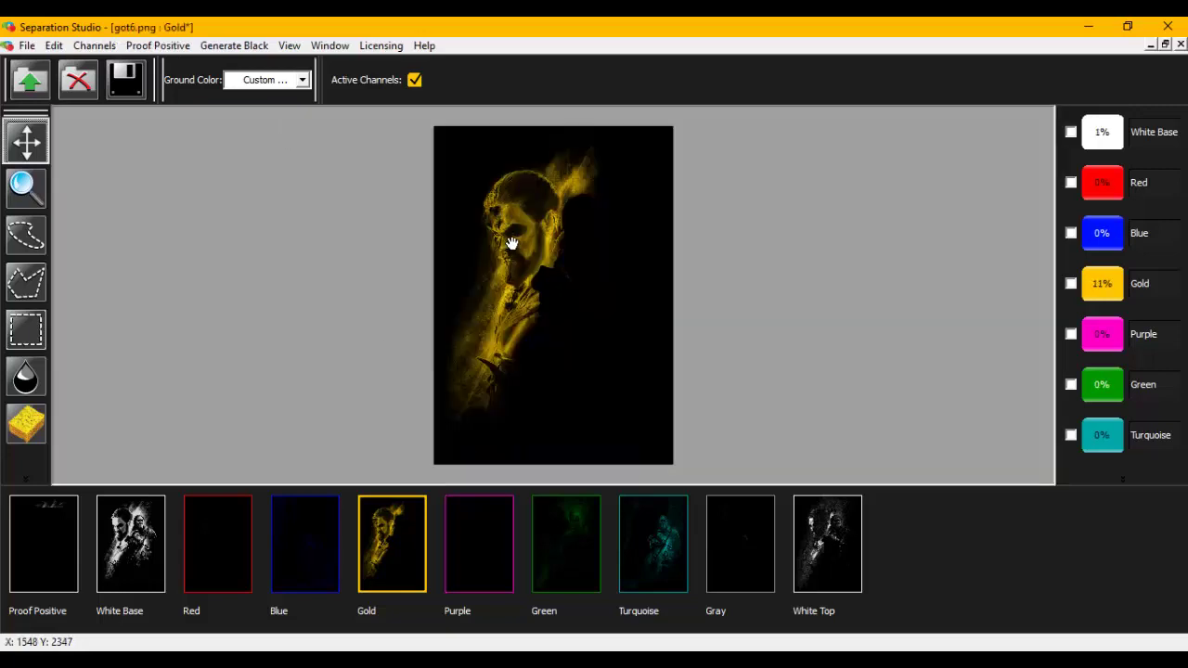
Zoom in closely on the face in the Gold plate
{"action": "left_click", "coordinate": [26, 185]}
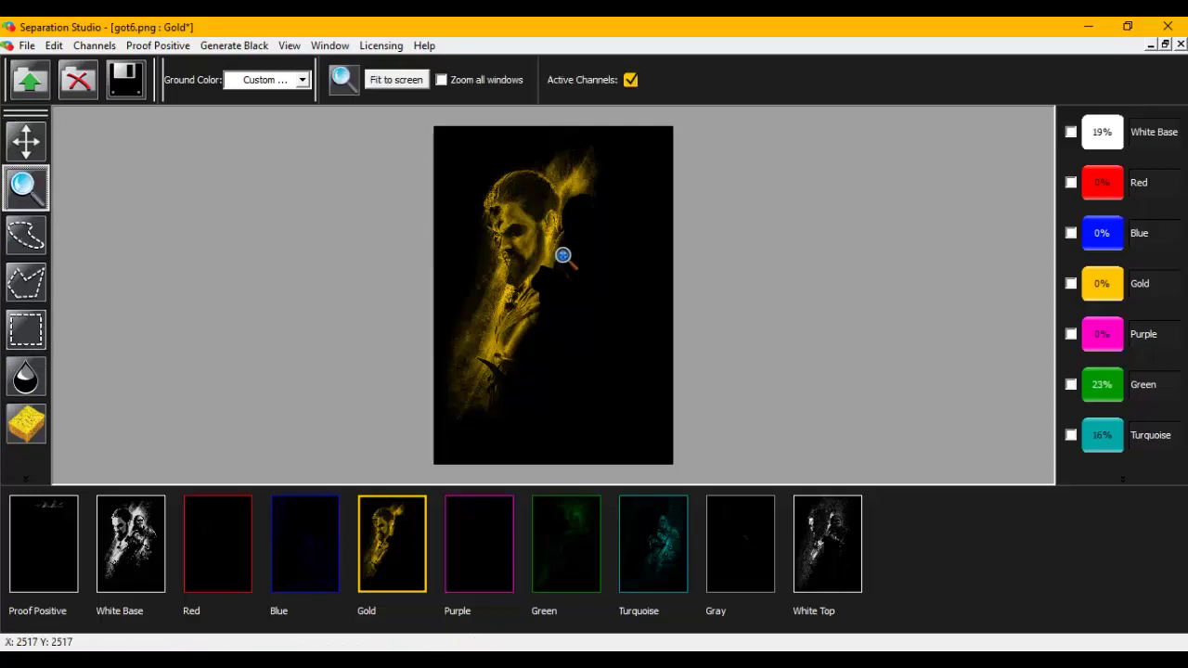
{"action": "left_click", "coordinate": [492, 223]}
{"action": "left_click", "coordinate": [493, 229]}
{"action": "left_click", "coordinate": [475, 278]}
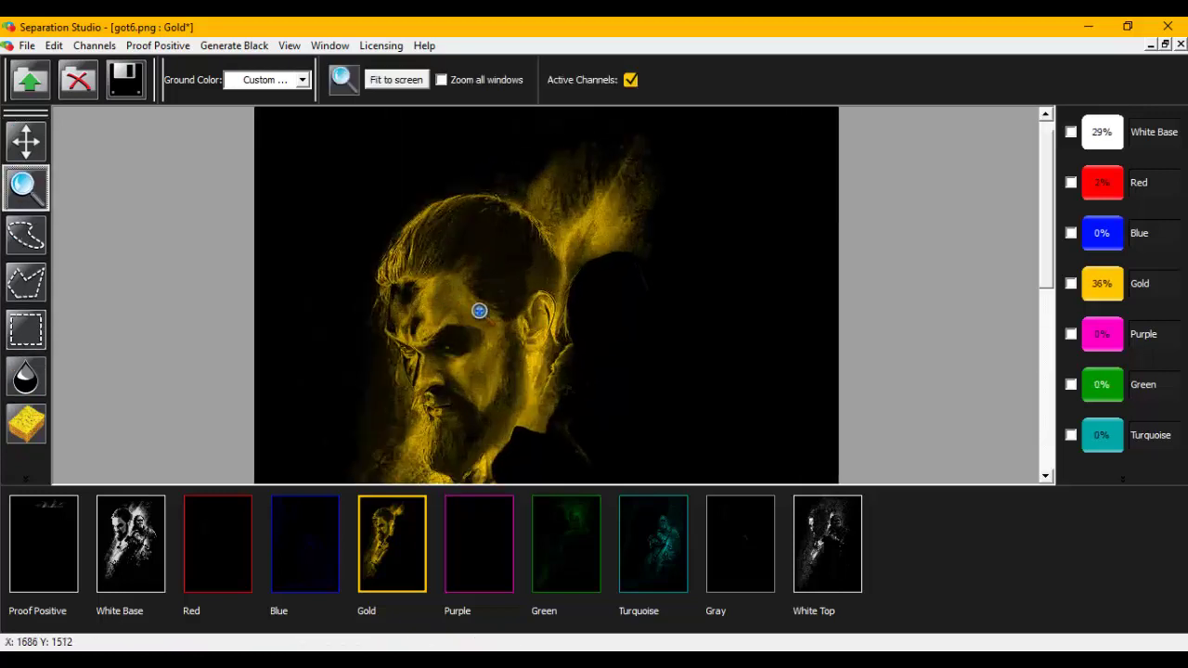
{"action": "scroll", "coordinate": [499, 345], "scroll_direction": "down", "scroll_amount": 3}
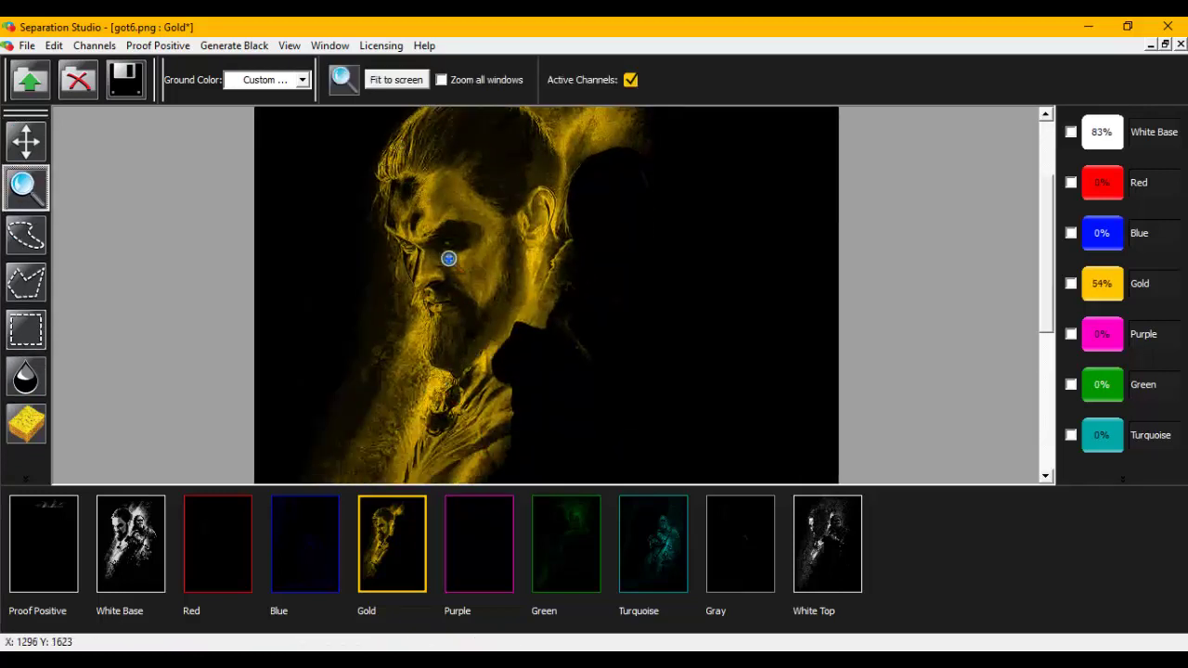
View the Purple plate, then zoom in closely on the Green plate
{"action": "left_click", "coordinate": [472, 552]}
{"action": "left_click", "coordinate": [554, 557]}
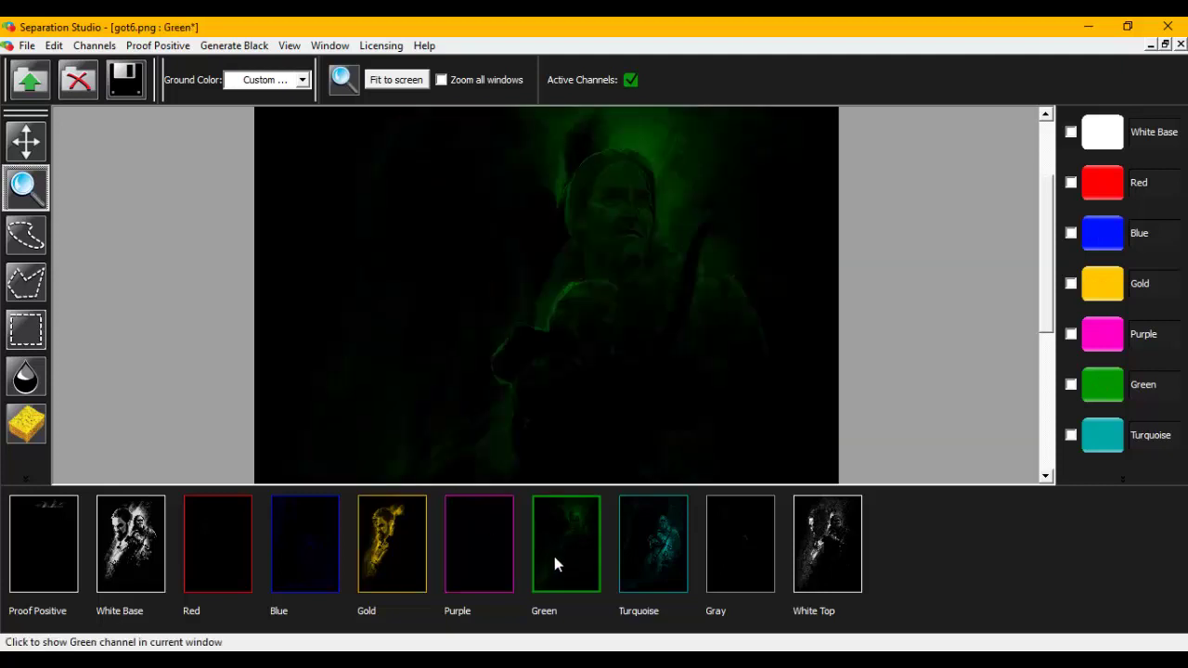
{"action": "left_click", "coordinate": [624, 249]}
{"action": "left_click", "coordinate": [678, 283]}
{"action": "left_click", "coordinate": [748, 297]}
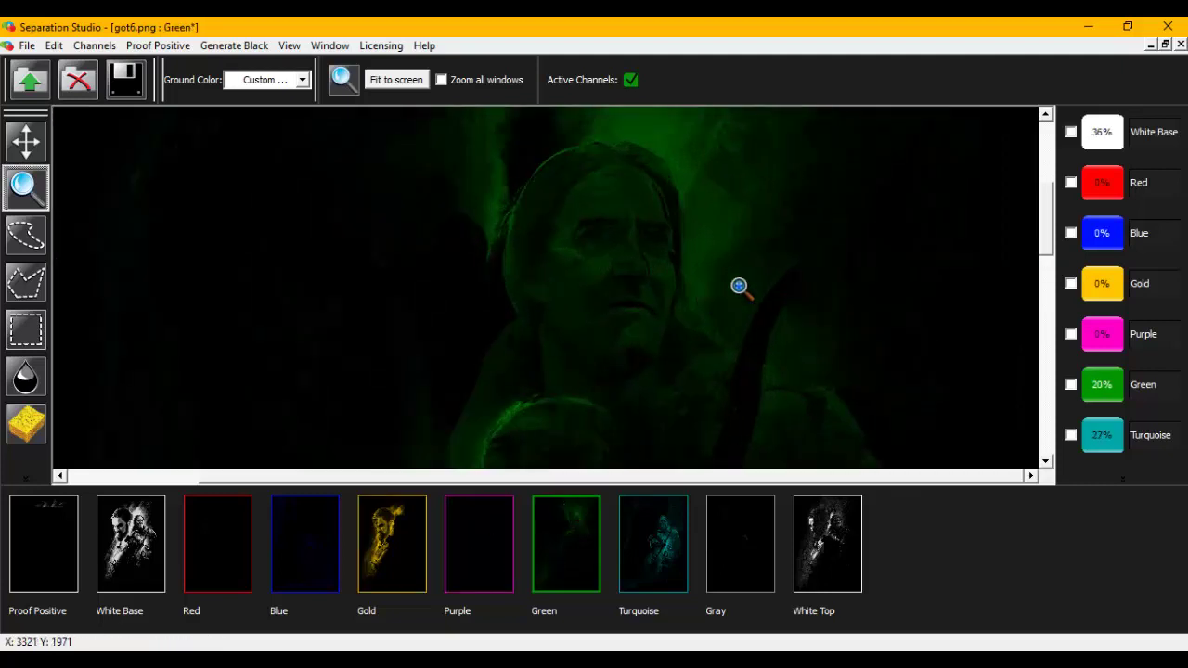
{"action": "left_click", "coordinate": [747, 293]}
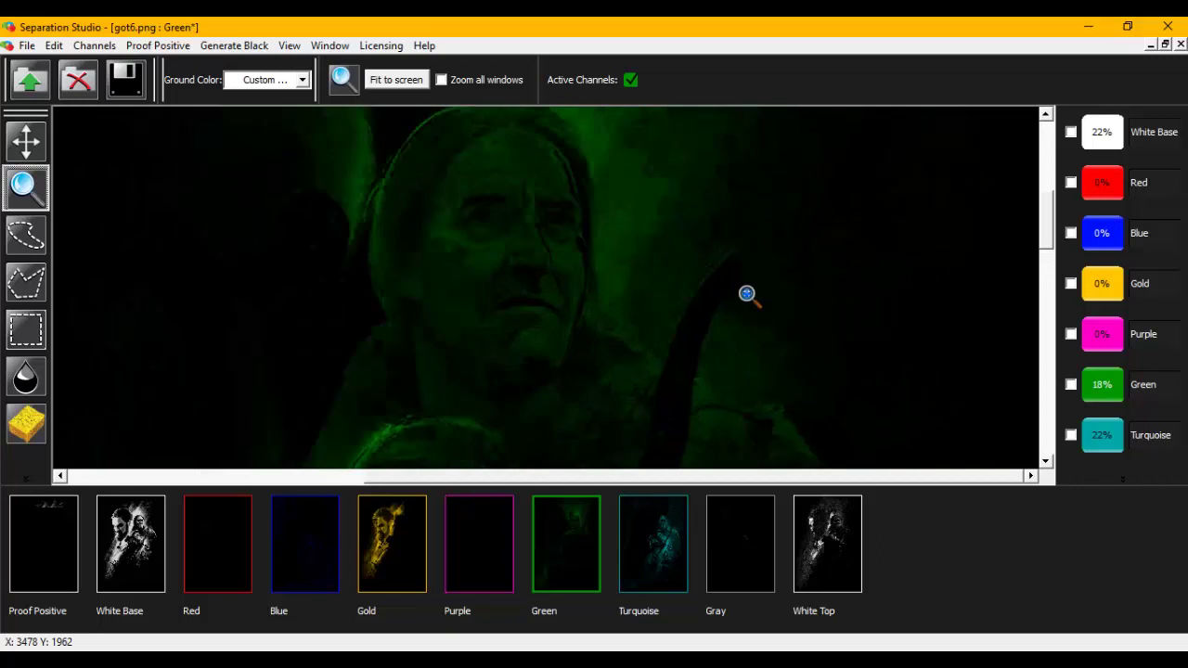
Review the Turquoise, White Top, Gray, Purple, Gold, Red and White Base plates, fit to screen, and close got6
{"action": "left_click", "coordinate": [637, 523]}
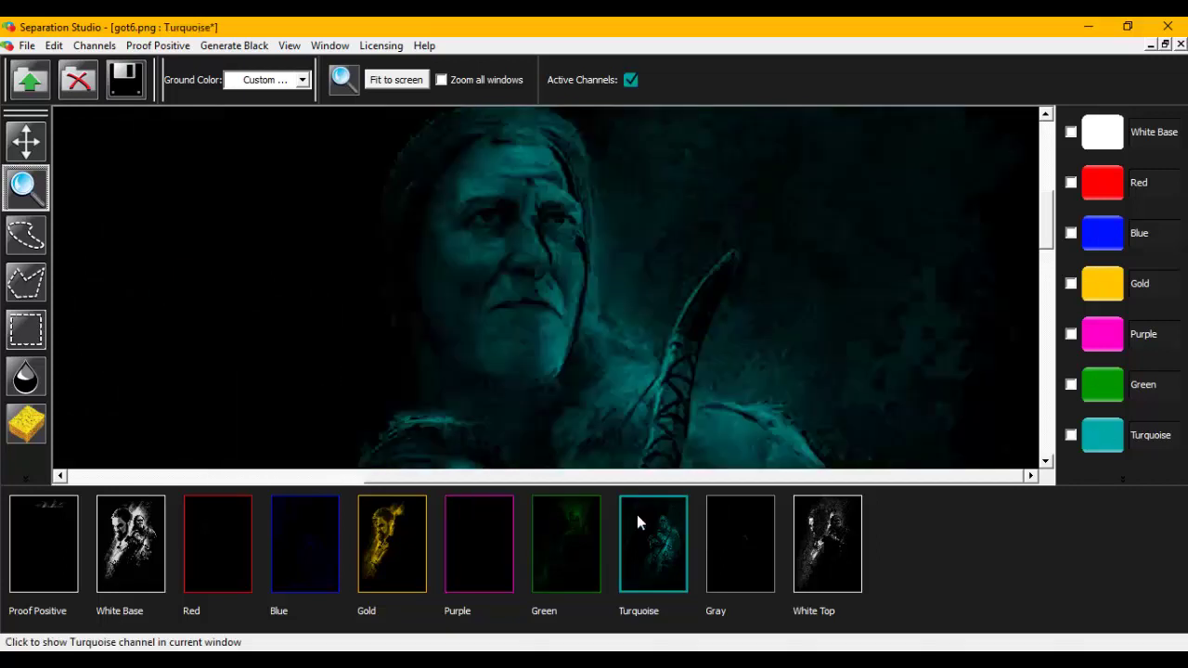
{"action": "left_click", "coordinate": [817, 541]}
{"action": "left_click", "coordinate": [747, 535]}
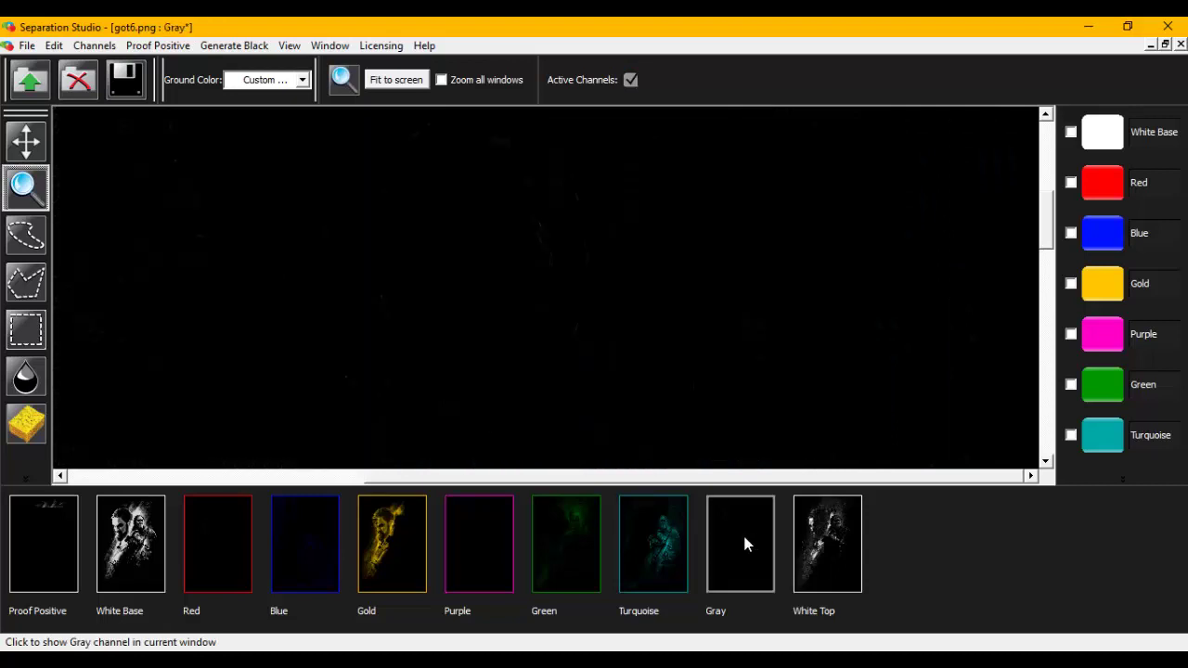
{"action": "left_click", "coordinate": [652, 552]}
{"action": "left_click", "coordinate": [490, 547]}
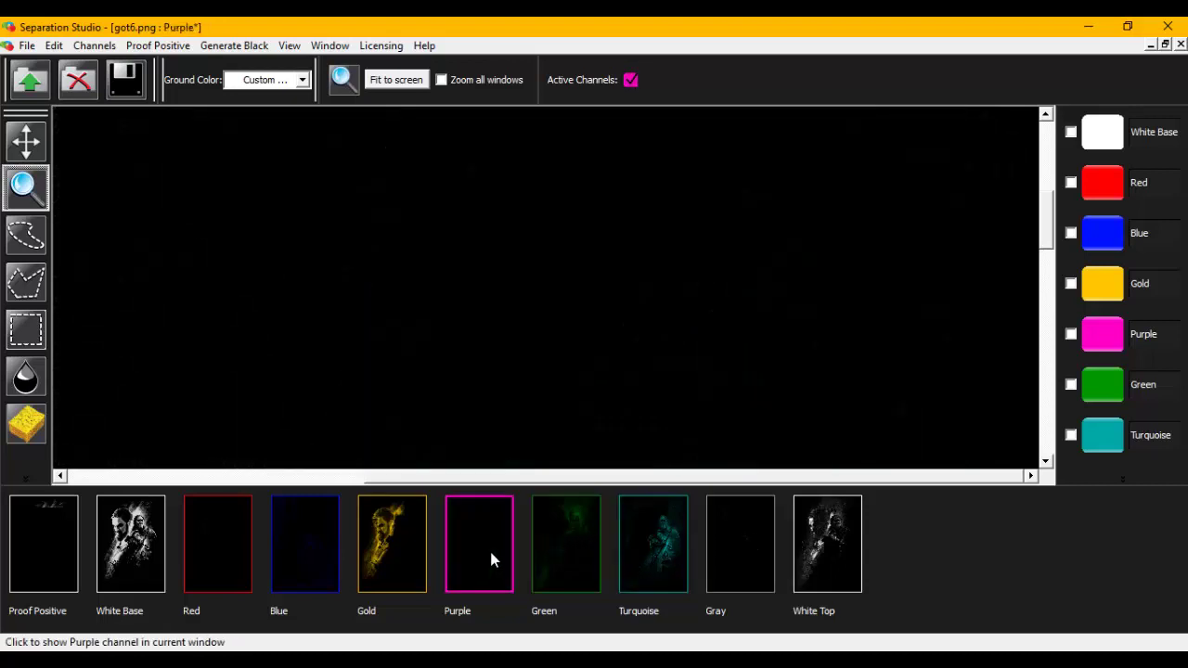
{"action": "left_click", "coordinate": [417, 557]}
{"action": "left_click", "coordinate": [220, 562]}
{"action": "left_click", "coordinate": [130, 543]}
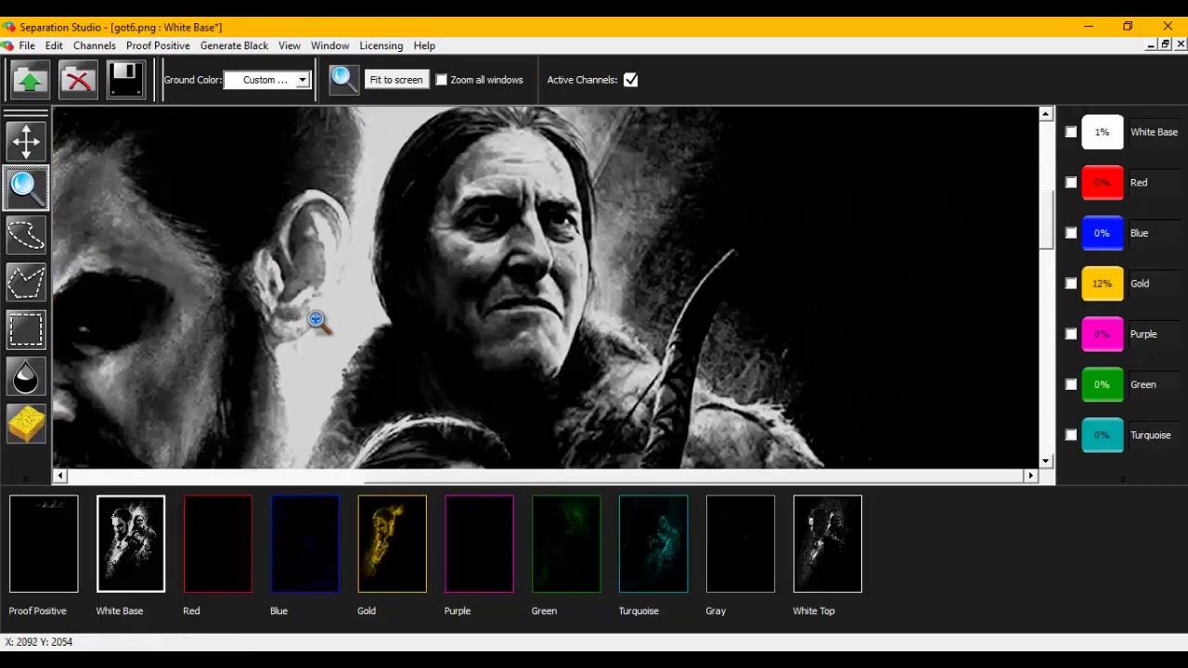
{"action": "left_click", "coordinate": [423, 88]}
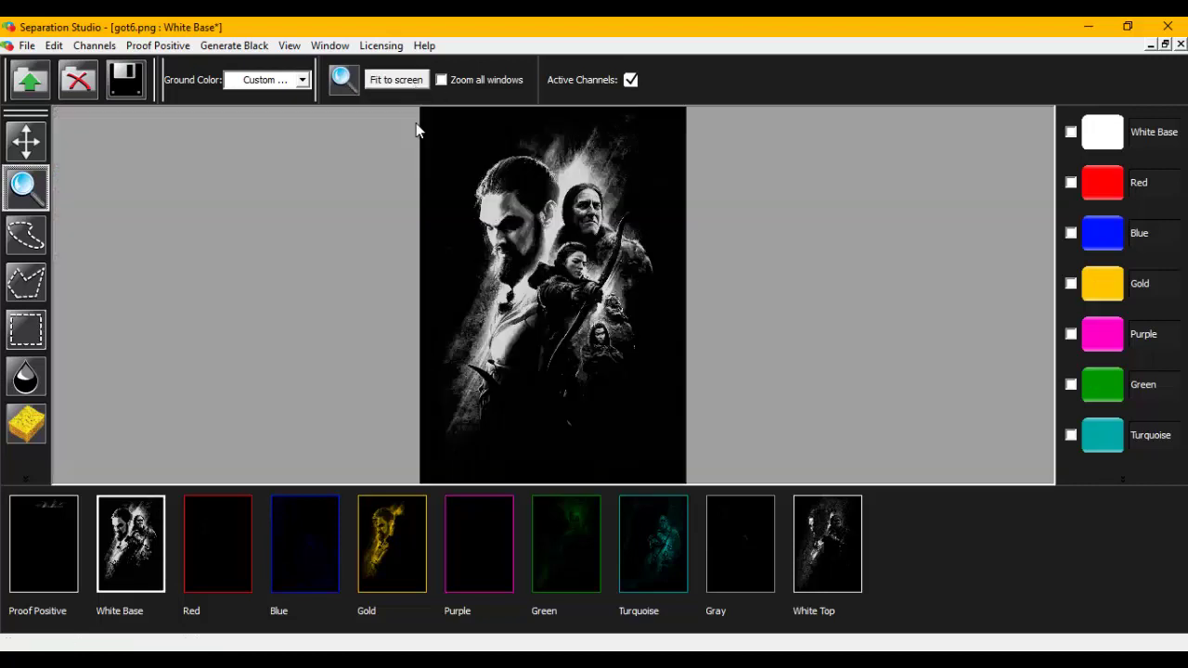
{"action": "left_click", "coordinate": [78, 80]}
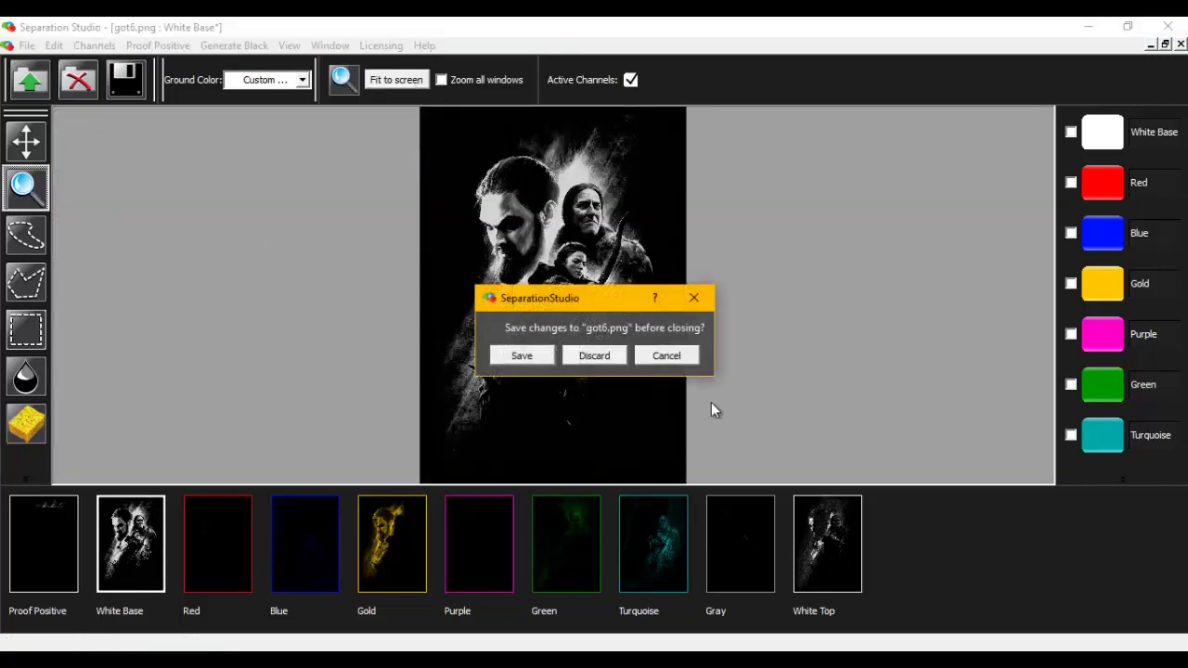
Discard changes to got6 and return to Photoshop's Blue bitmap separation
{"action": "left_click", "coordinate": [605, 358]}
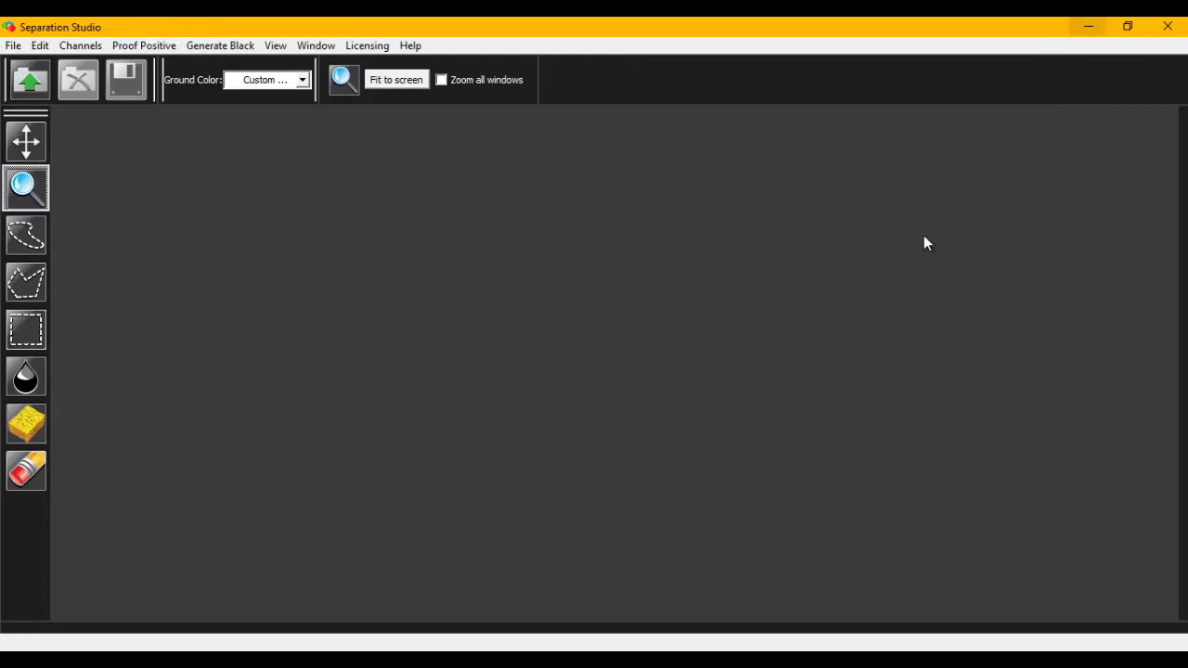
{"action": "left_click", "coordinate": [618, 594]}
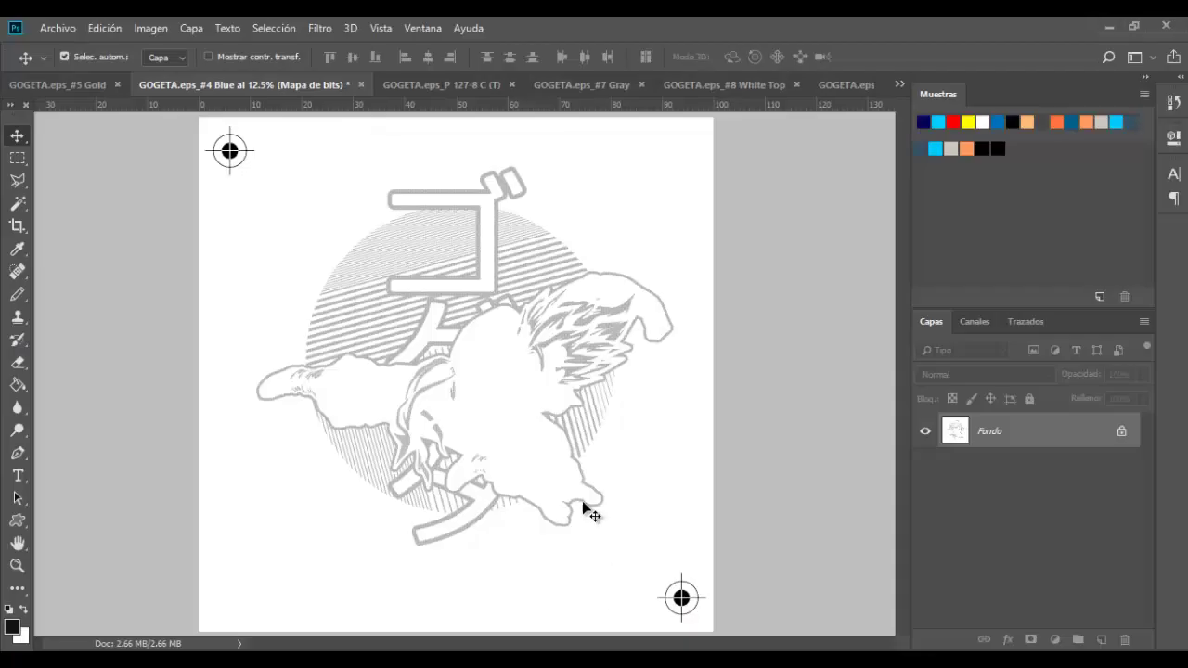